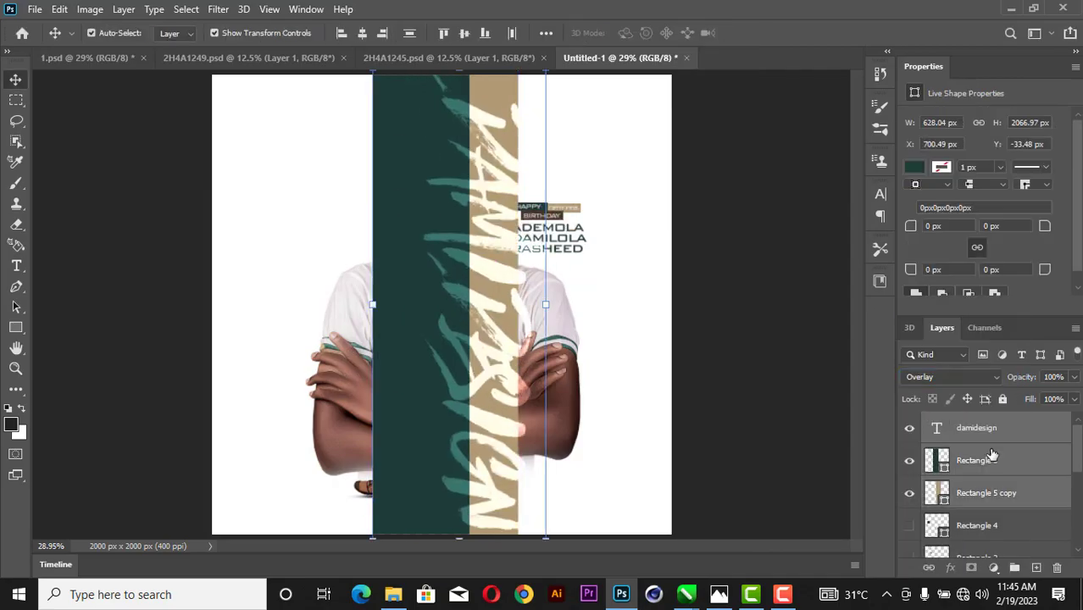
# Move the selected brush-lettering and stripe layers lower in the stack, behind the man's portrait, and rotate them about 10 degrees.
pyautogui.moveTo(991, 455); pyautogui.dragTo(992, 529)
pyautogui.hotkey('ctrl', 't')
pyautogui.moveTo(494, 109); pyautogui.dragTo(540, 111)
pyautogui.press('Return')
pyautogui.click(494, 108)
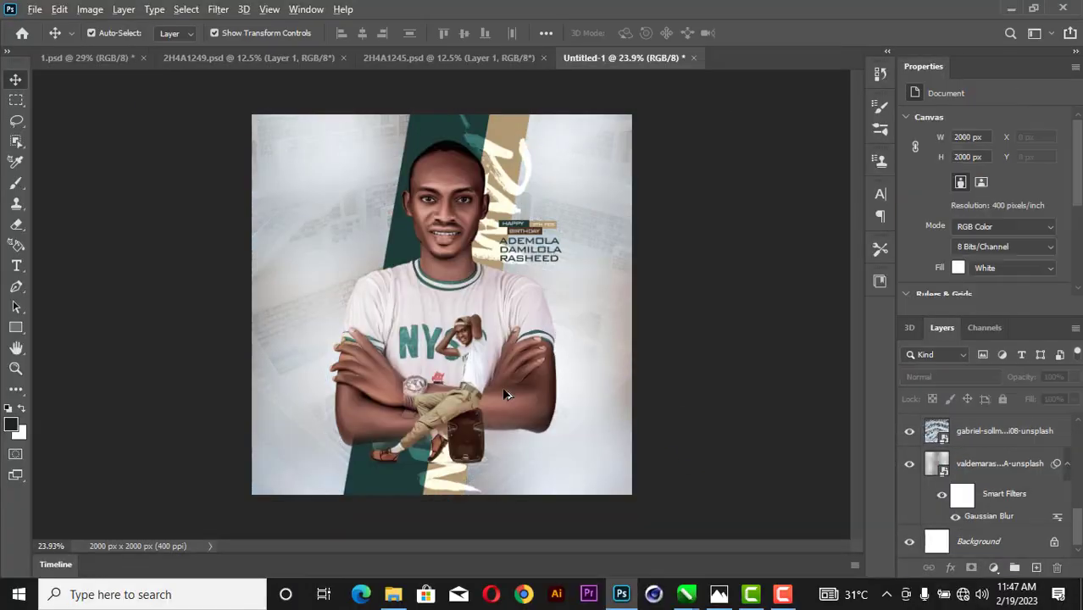
# Add the text "live long and prosper" along the bottom of the poster and position it across the stripes below the portrait.
pyautogui.click(502, 387)
pyautogui.scroll(3, 465, 367)
pyautogui.scroll(7, 379, 387)
pyautogui.press('t')
pyautogui.click(117, 363)
pyautogui.write('live long and prosper')
pyautogui.click(15, 79)
pyautogui.moveTo(116, 363); pyautogui.dragTo(437, 380)
pyautogui.scroll(3, 397, 406)
# Group the backdrop layers, including the brush-lettering text, and name the group Background.
pyautogui.click(479, 416)
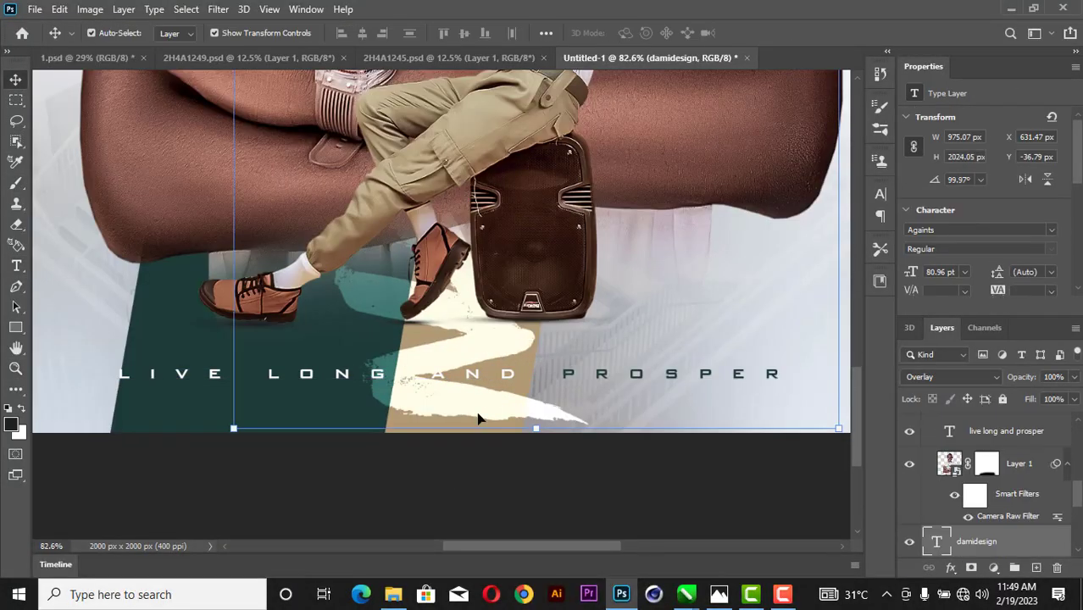
pyautogui.hotkey('ctrl', '0')
pyautogui.hotkey('ctrl', 'g')
pyautogui.doubleClick(962, 514)
pyautogui.write('Background')
# Add a gradient fill layer above the Background group and set its end colour stop to brown #57412e.
pyautogui.click(993, 568)
pyautogui.click(605, 147)
pyautogui.doubleClick(1054, 325)
pyautogui.click(622, 252)
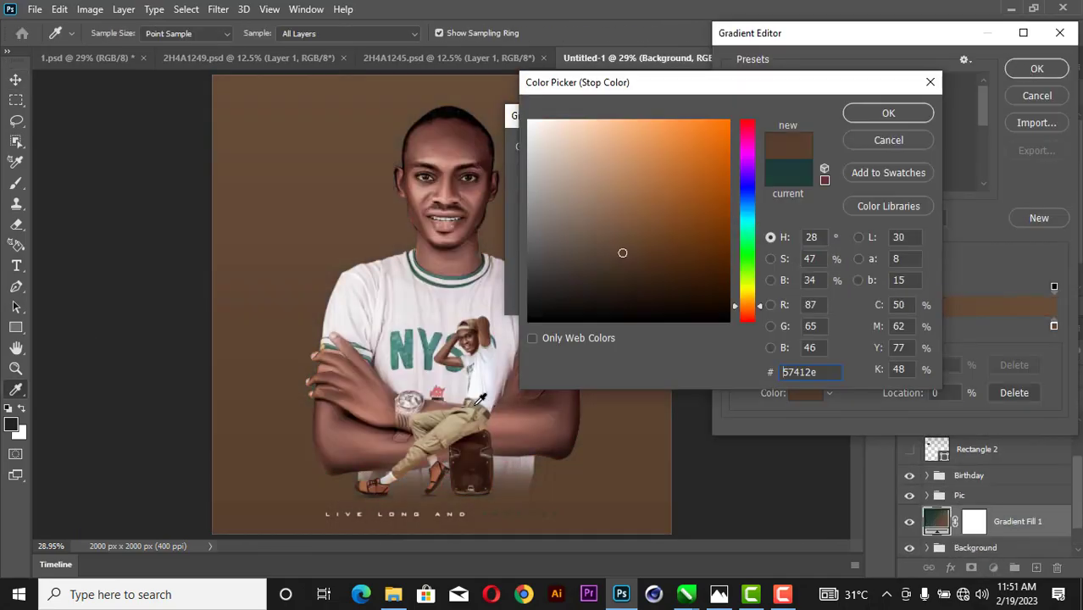
pyautogui.click(887, 112)
pyautogui.click(1036, 68)
# Move the gradient fill layer higher in the stack and stamp all visible layers into a merged layer.
pyautogui.moveTo(1017, 521); pyautogui.dragTo(1017, 426)
pyautogui.hotkey('ctrl', 'alt', 'shift', 'e')
pyautogui.hotkey('ctrl', 'shift', 'a')
pyautogui.click(967, 546)
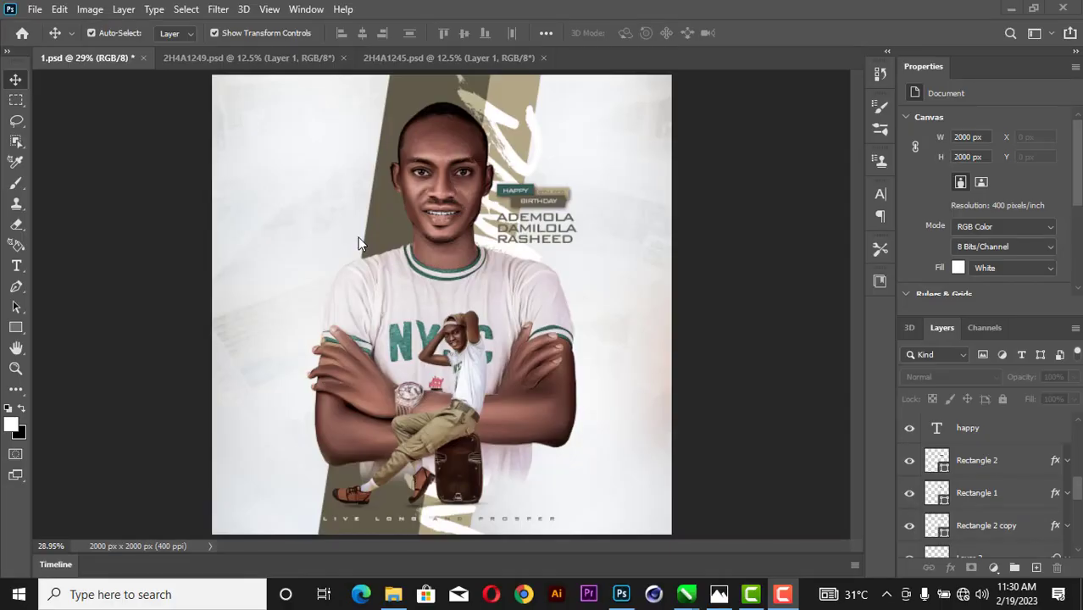
# Create a new 5 x 5 inch document at 400 pixels/inch in RGB Color with a white background.
pyautogui.click(35, 10)
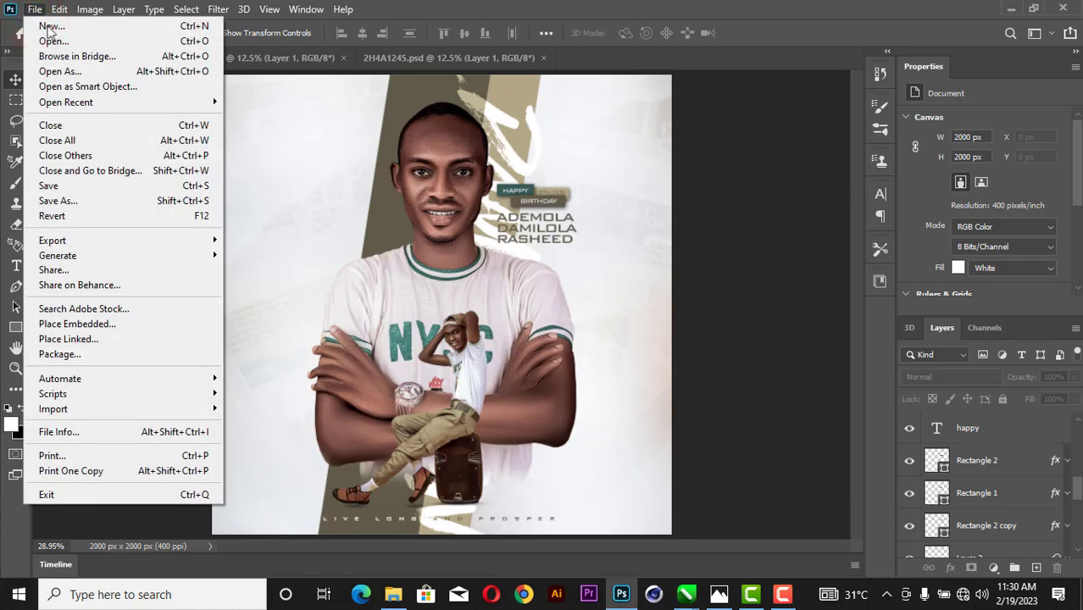
pyautogui.click(51, 29)
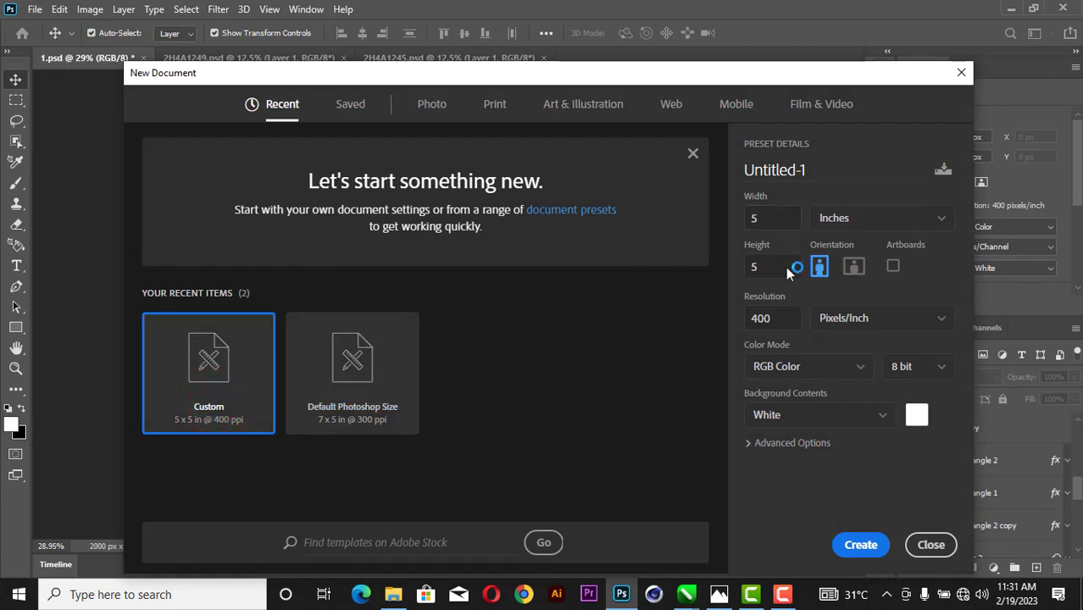
pyautogui.click(859, 544)
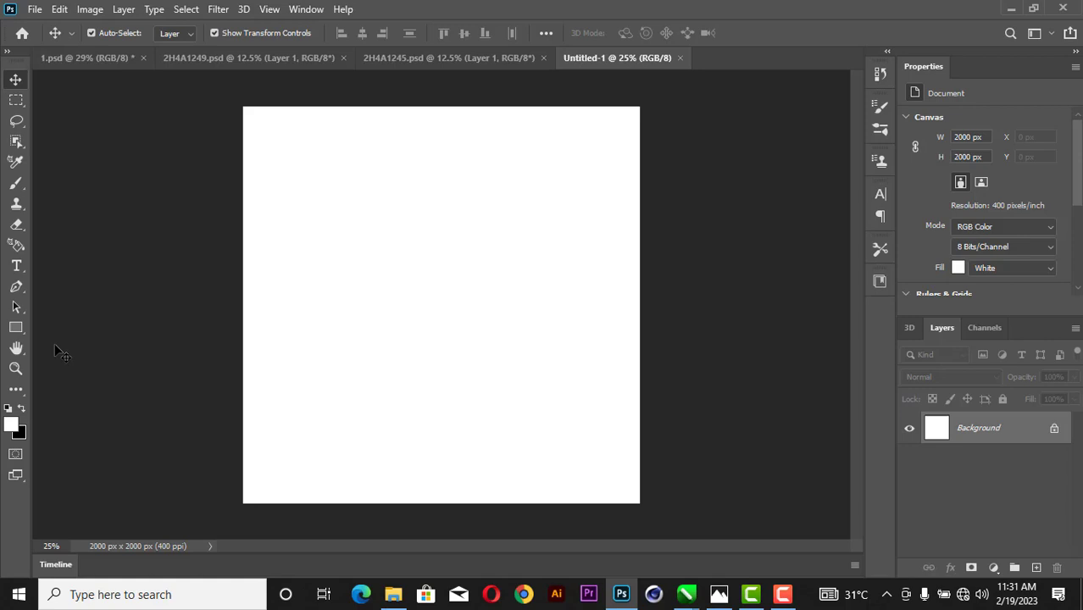
# Copy the cut-out crossed-arms portrait from 2H4A1249.psd into the new Untitled-1 document.
pyautogui.click(62, 63)
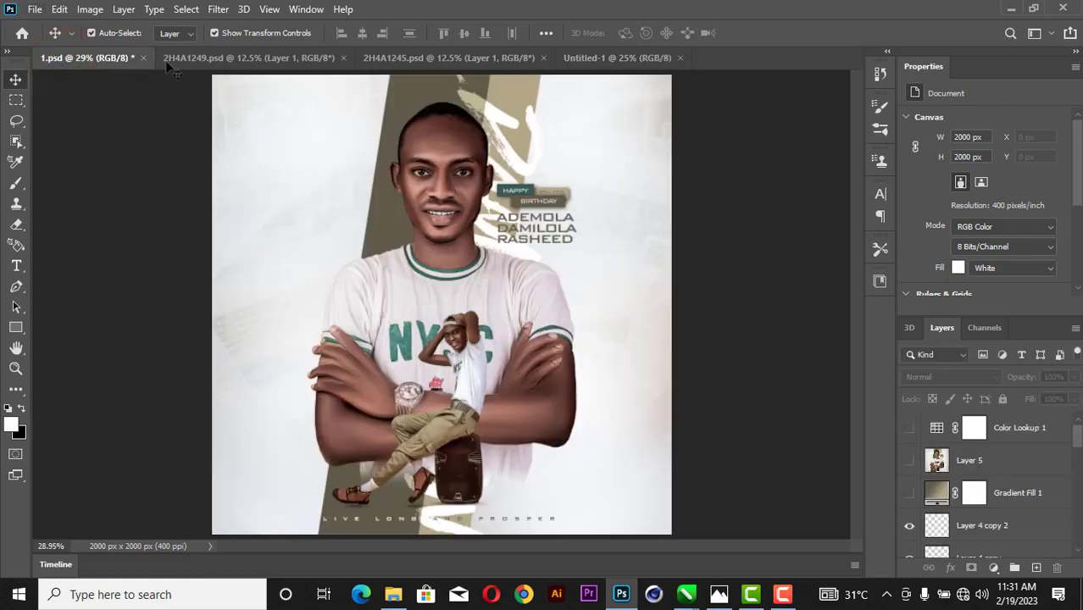
pyautogui.click(437, 59)
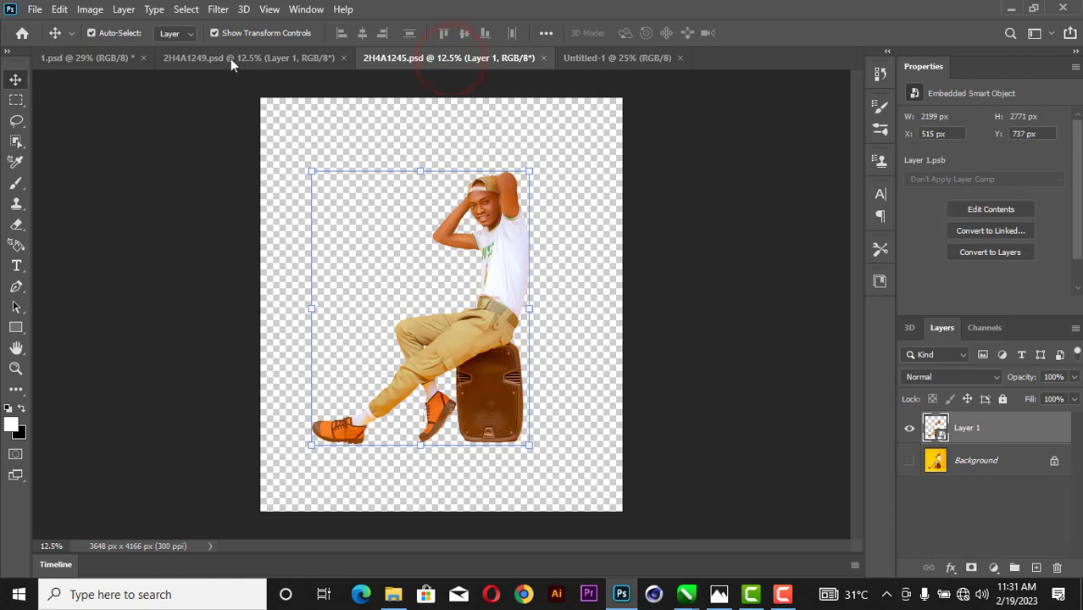
pyautogui.click(203, 59)
pyautogui.moveTo(409, 293); pyautogui.dragTo(459, 334)
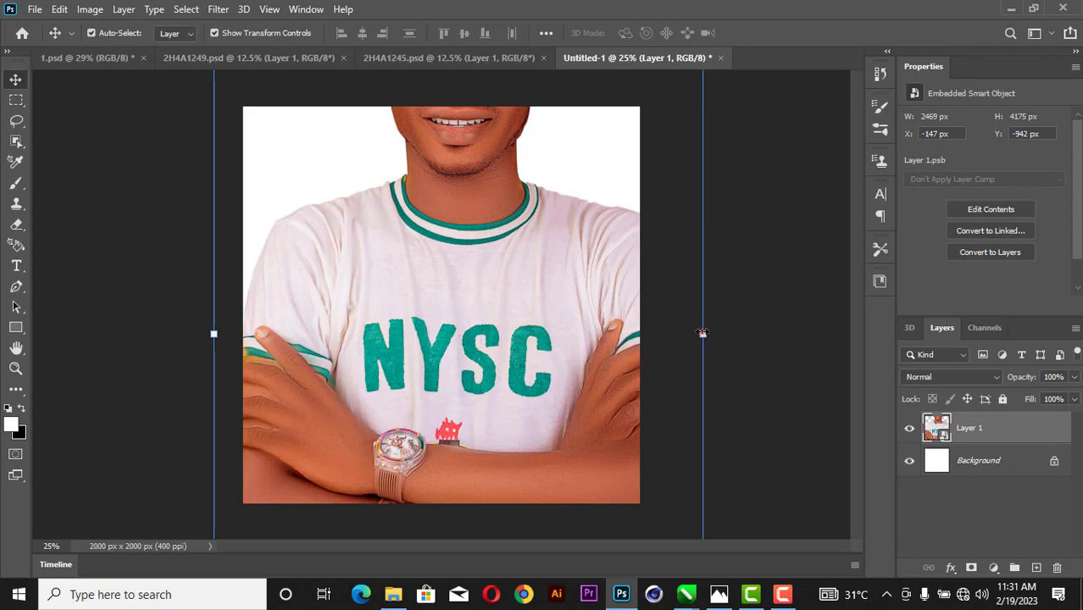
# Scale the portrait to 39.55%, place it near the middle of the canvas and rotate it by -0.70 degrees.
pyautogui.moveTo(702, 333); pyautogui.dragTo(534, 443)
pyautogui.moveTo(673, 471); pyautogui.dragTo(482, 316)
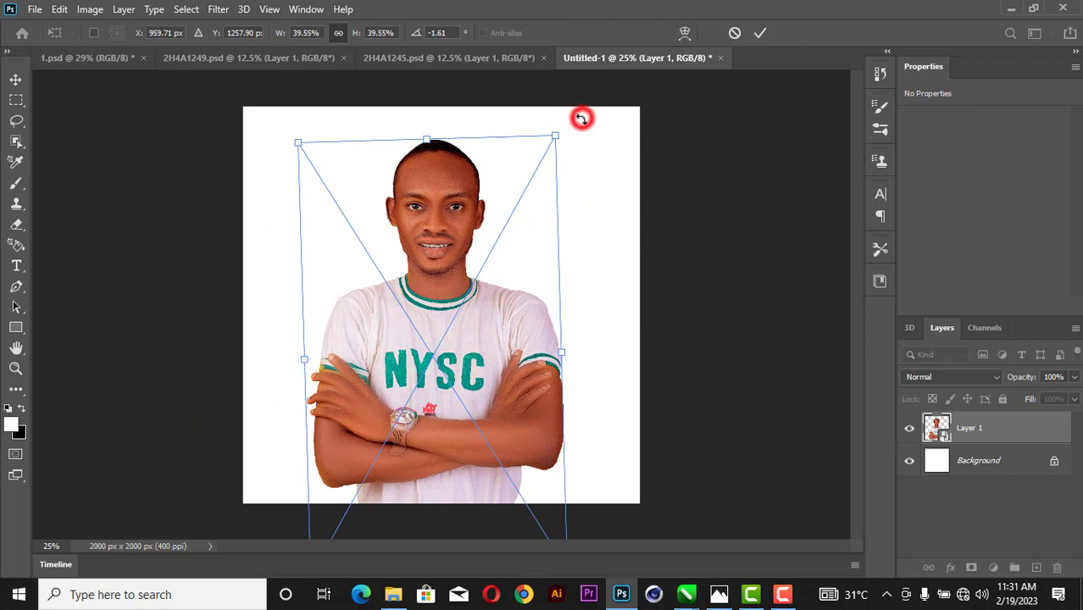
pyautogui.moveTo(582, 119); pyautogui.dragTo(583, 147)
pyautogui.click(589, 195)
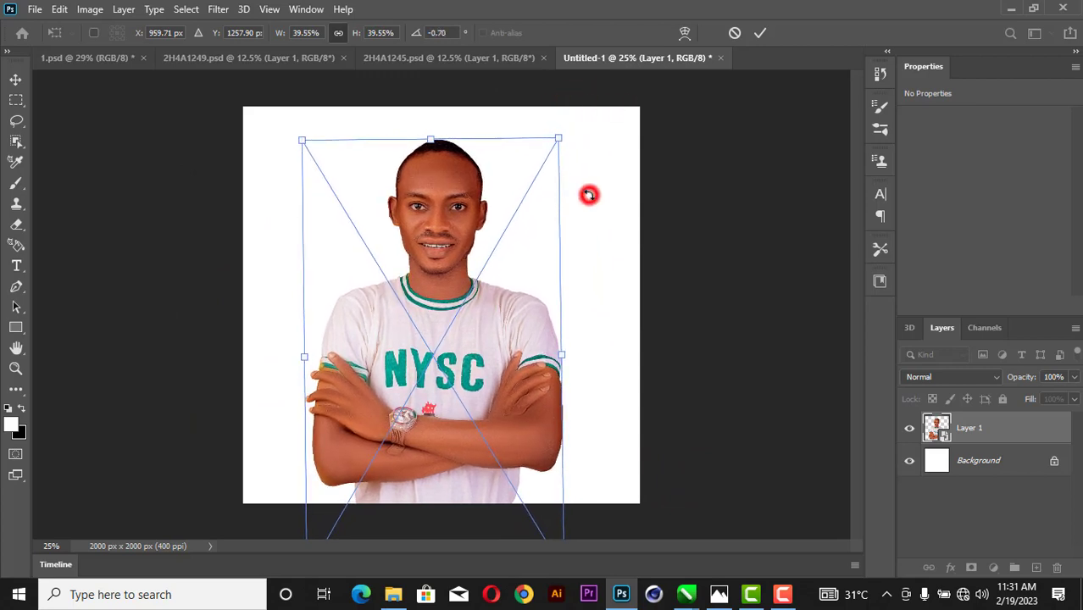
pyautogui.click(759, 34)
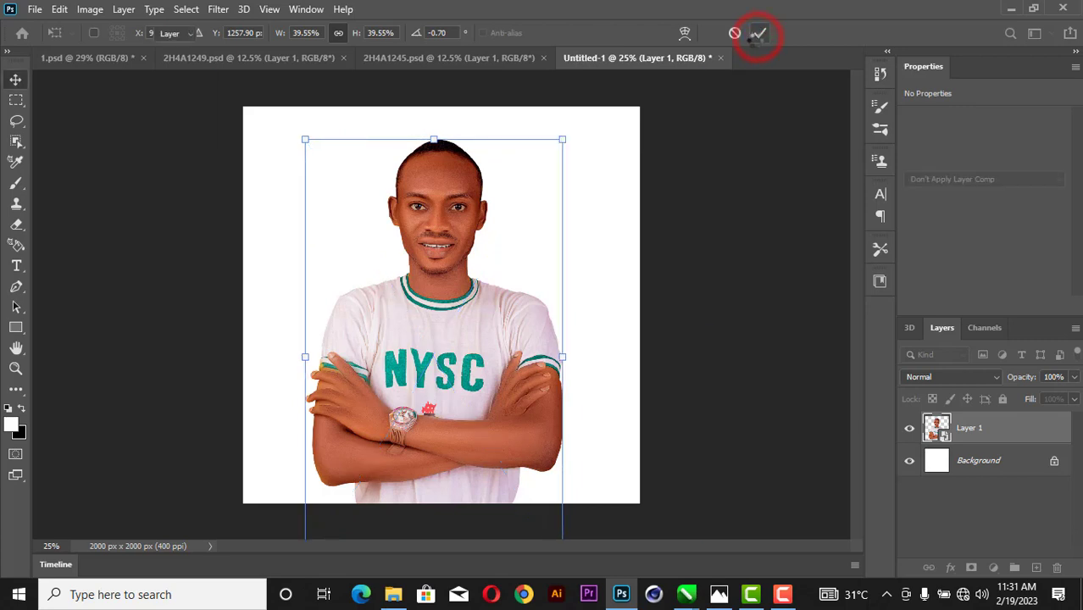
pyautogui.click(629, 225)
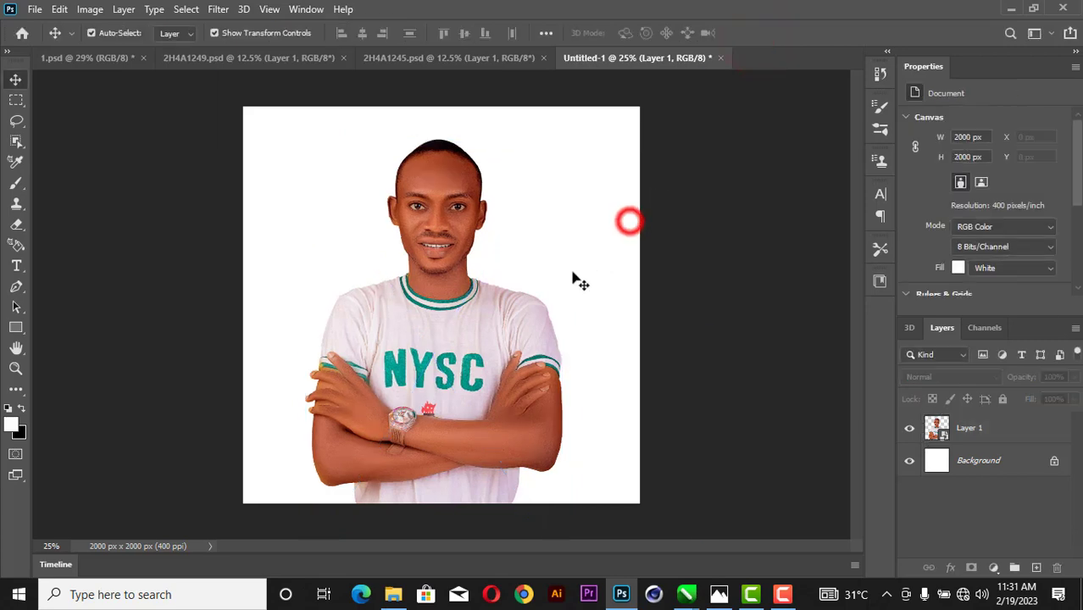
# Nudge the portrait straight up in small increments to a Y position of 148 px.
pyautogui.click(459, 368)
pyautogui.press('Up')
pyautogui.press('Up')
pyautogui.press('Up')
pyautogui.press('Up')
pyautogui.press('Up')
pyautogui.press('Up')
pyautogui.press('Up')
pyautogui.press('Up')
pyautogui.press('Up')
pyautogui.press('Up')
pyautogui.press('Up')
pyautogui.press('Up')
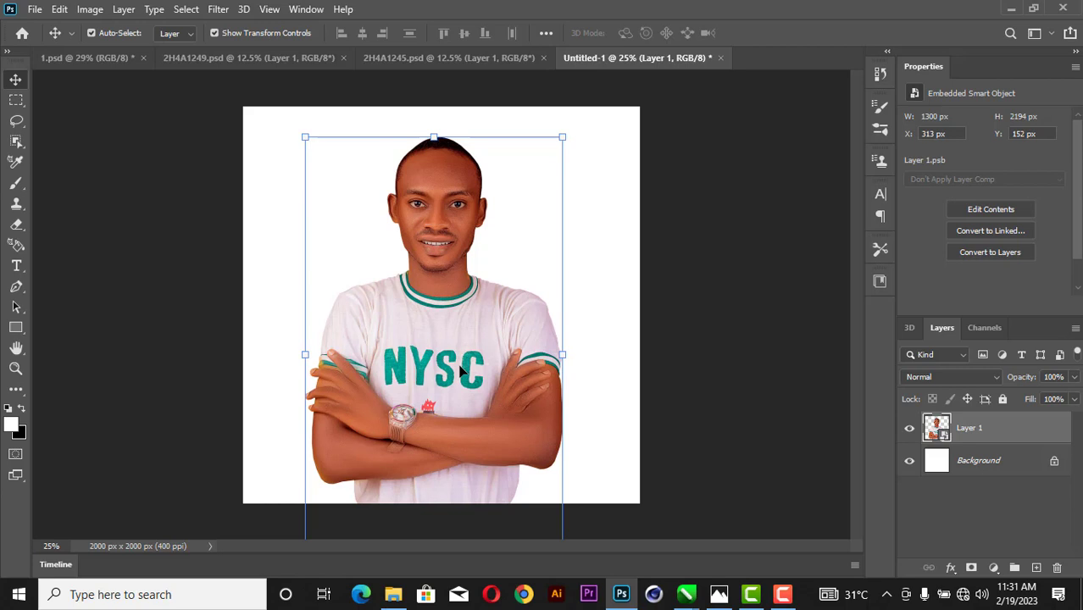
pyautogui.press('Up')
pyautogui.press('Up')
pyautogui.press('Up')
pyautogui.press('Up')
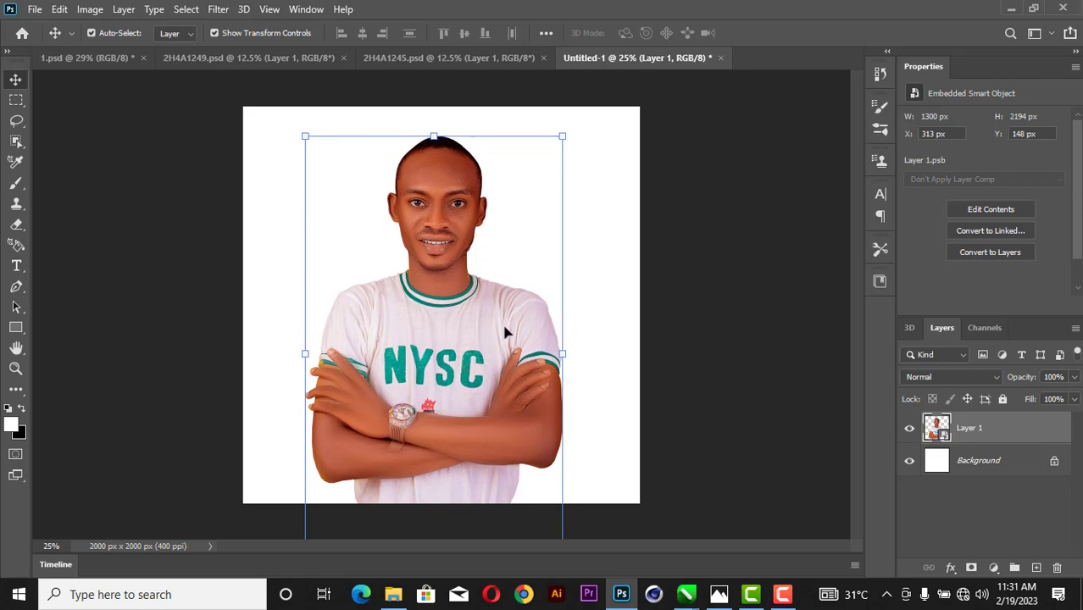
pyautogui.click(597, 246)
pyautogui.scroll(1, 567, 294)
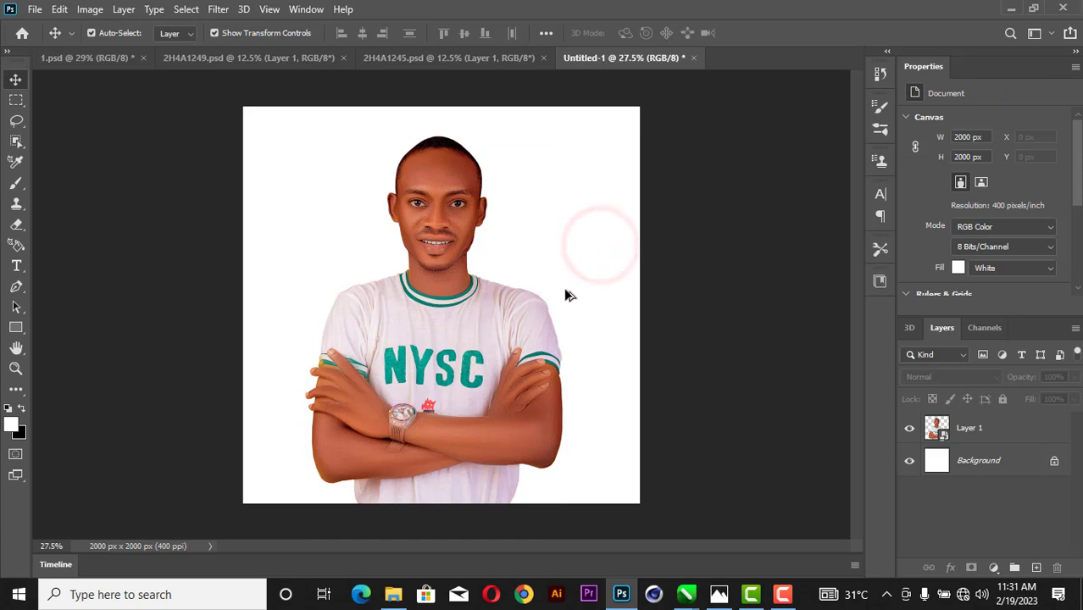
pyautogui.scroll(-2, 567, 294)
pyautogui.scroll(2, 528, 319)
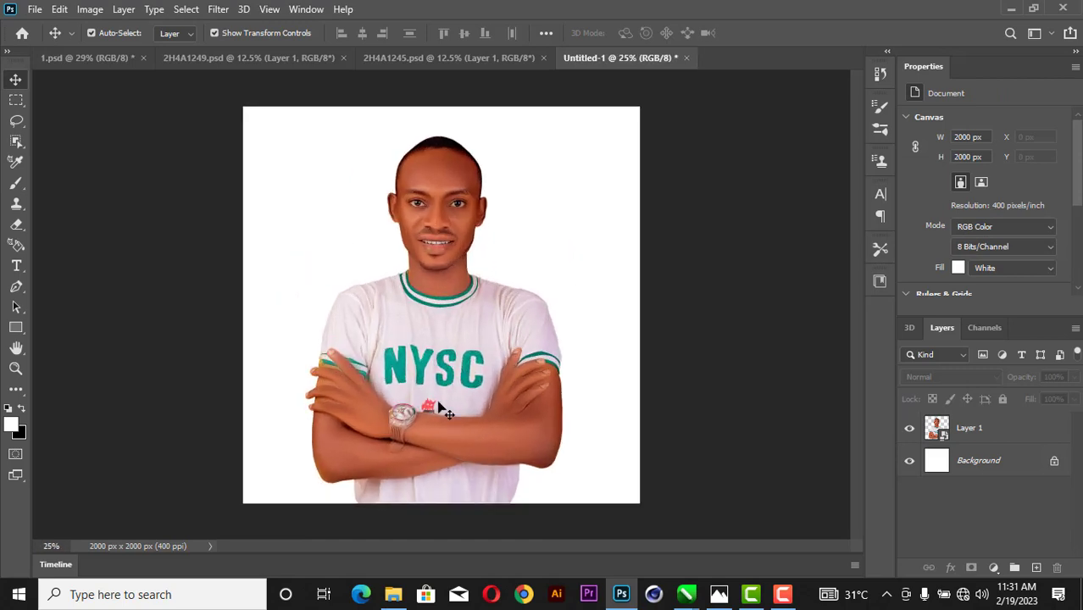
# Raise the portrait further on the canvas to a Y position of 116 px, keeping X at 313 px.
pyautogui.click(440, 405)
pyautogui.moveTo(441, 405); pyautogui.dragTo(444, 399)
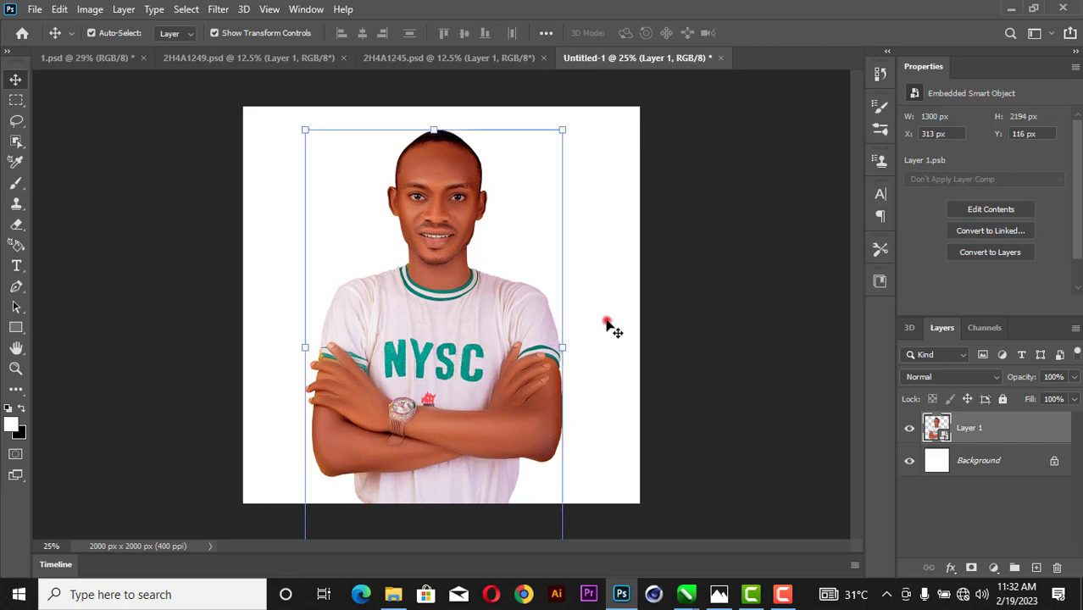
pyautogui.click(607, 321)
pyautogui.click(994, 568)
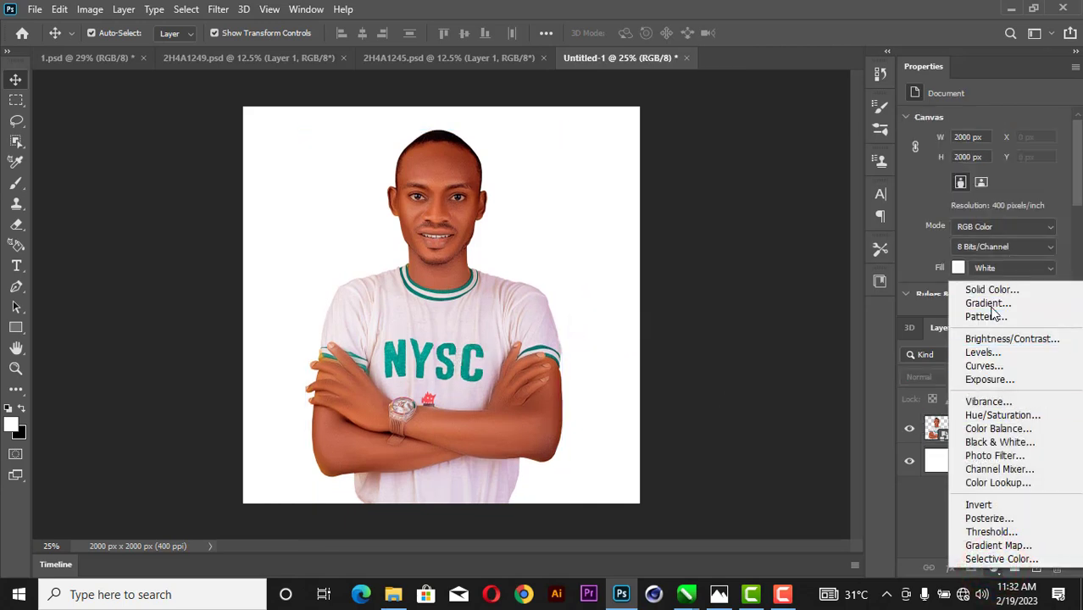
pyautogui.click(599, 363)
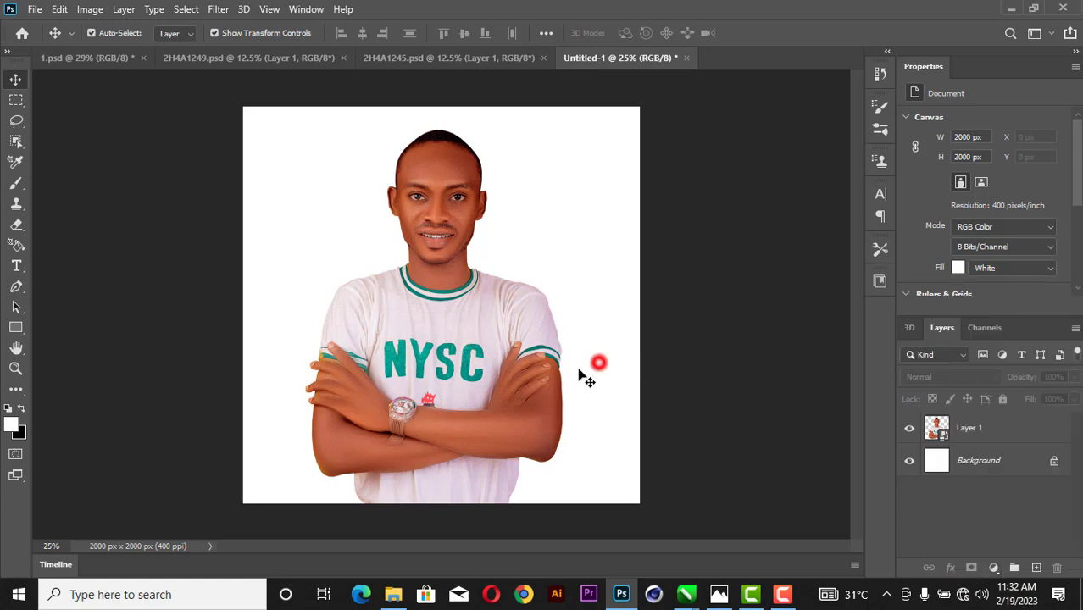
# Add a layer mask to the portrait layer and activate the Brush tool for painting on it.
pyautogui.click(448, 373)
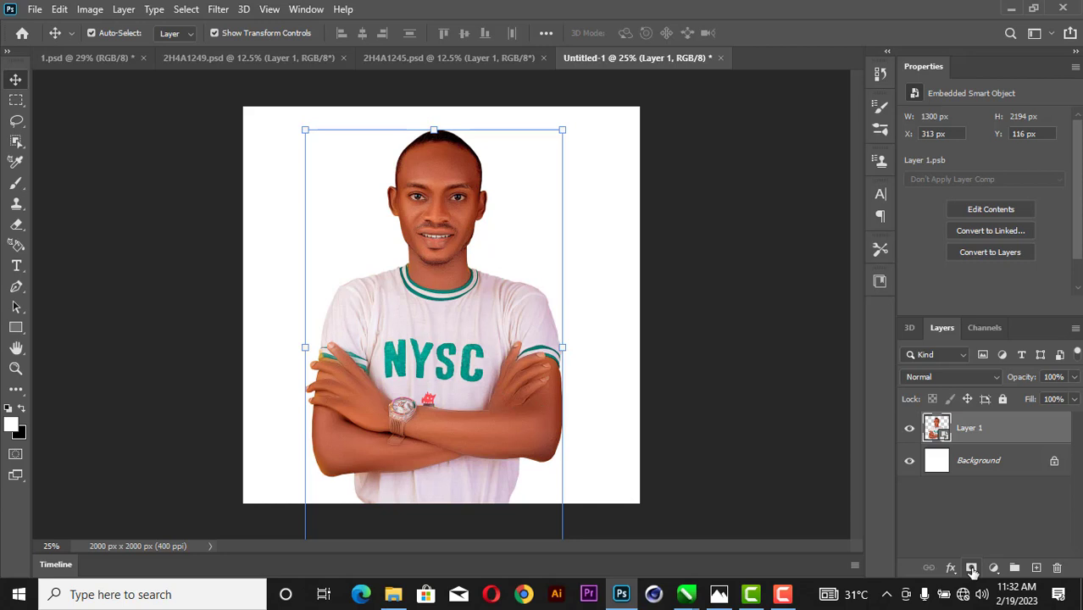
pyautogui.click(973, 568)
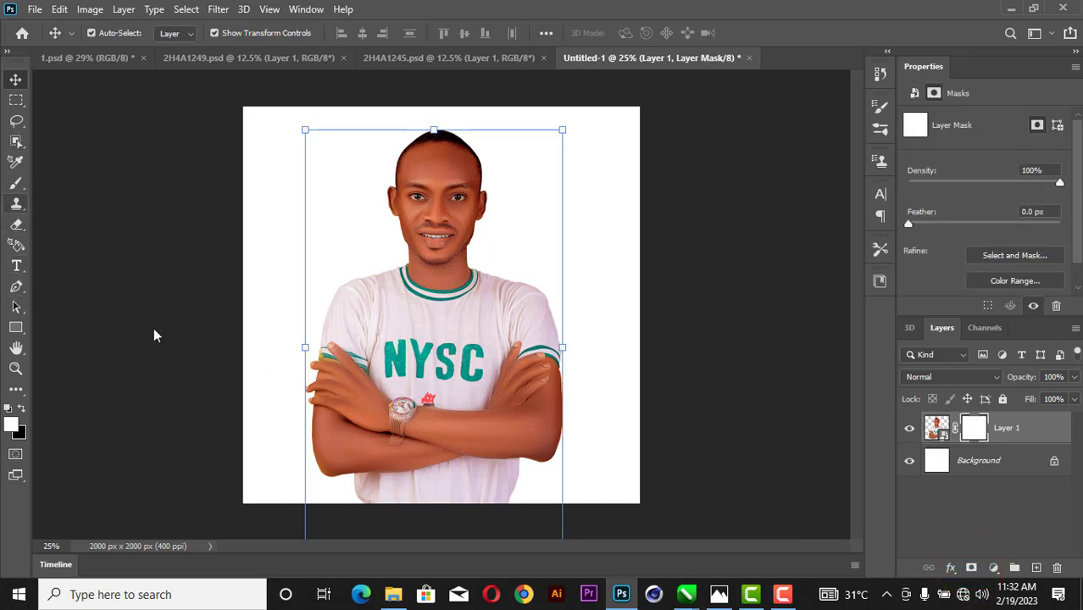
pyautogui.press('b')
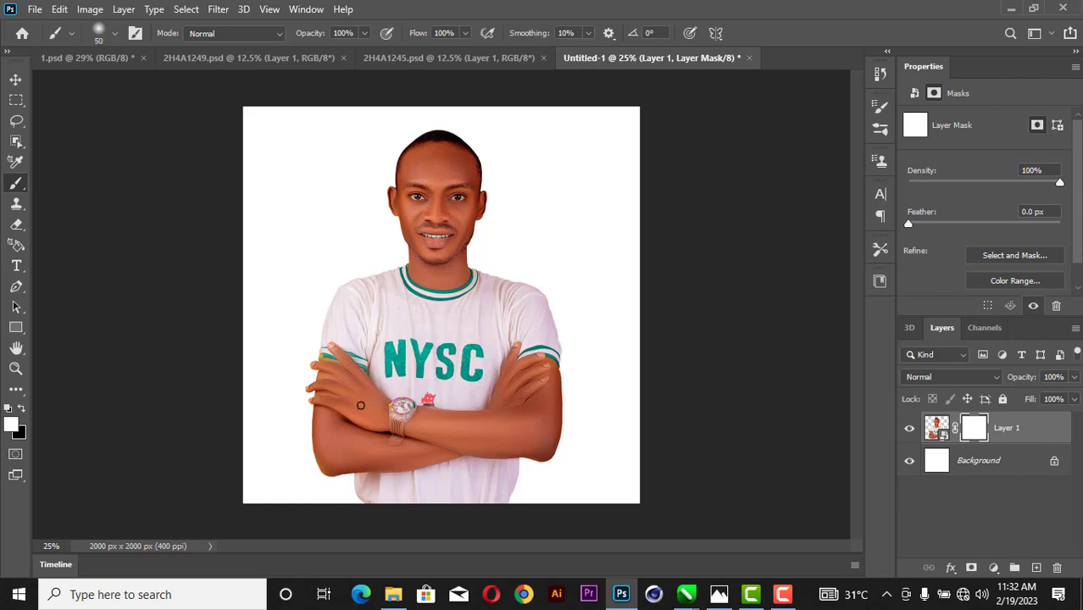
# Try to fade the bottom of the portrait's shirt by painting the layer mask with a soft 700 px brush.
pyautogui.press(']')
pyautogui.press(']')
pyautogui.press(']')
pyautogui.press(']')
pyautogui.press(']')
pyautogui.press(']')
pyautogui.press(']')
pyautogui.press(']')
pyautogui.press(']')
pyautogui.press(']')
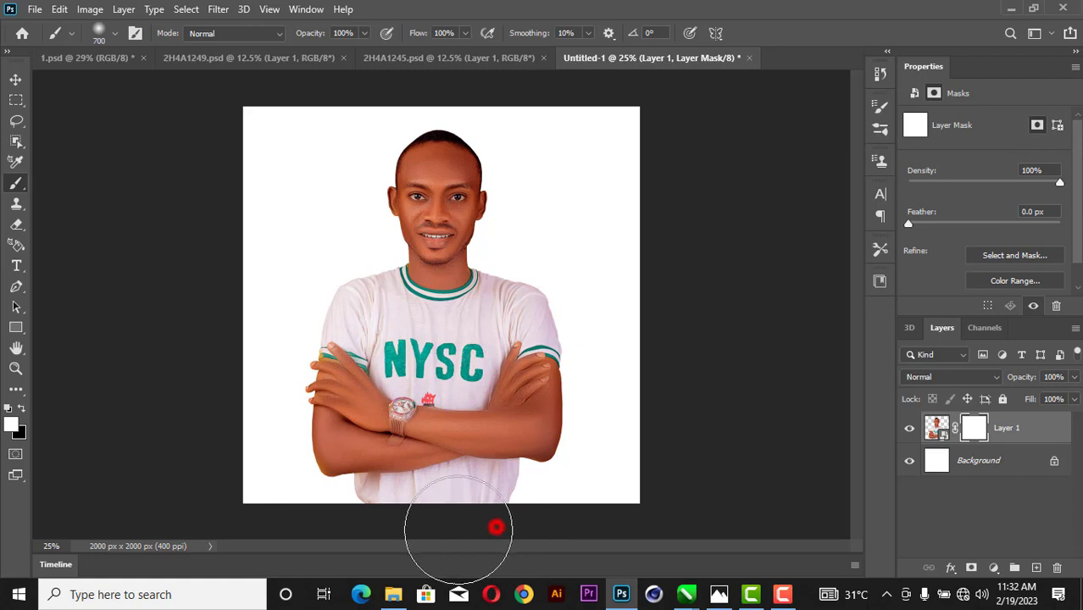
pyautogui.click(496, 527)
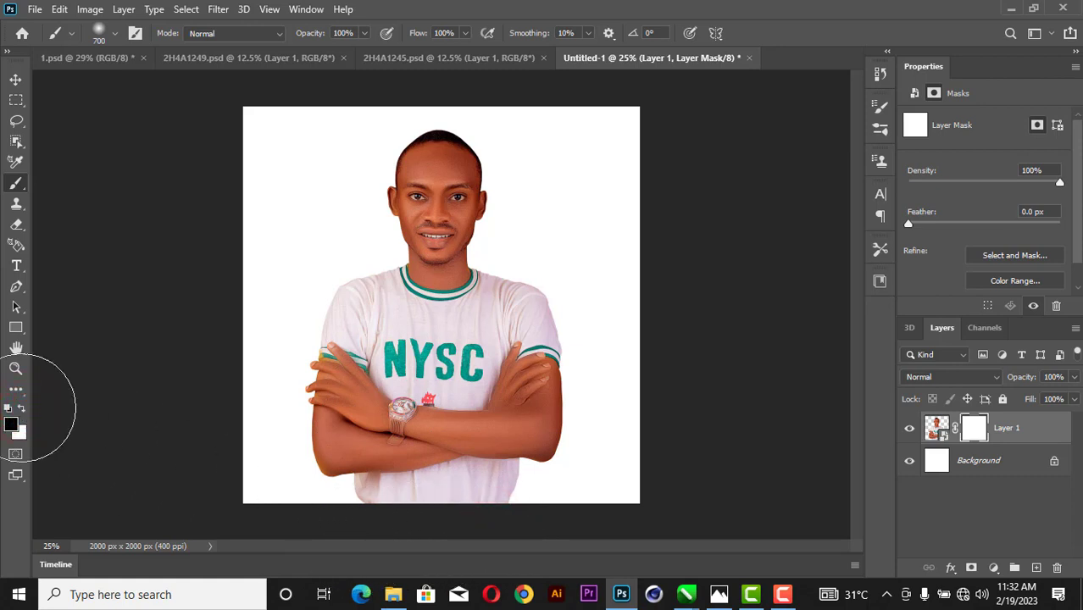
pyautogui.click(359, 528)
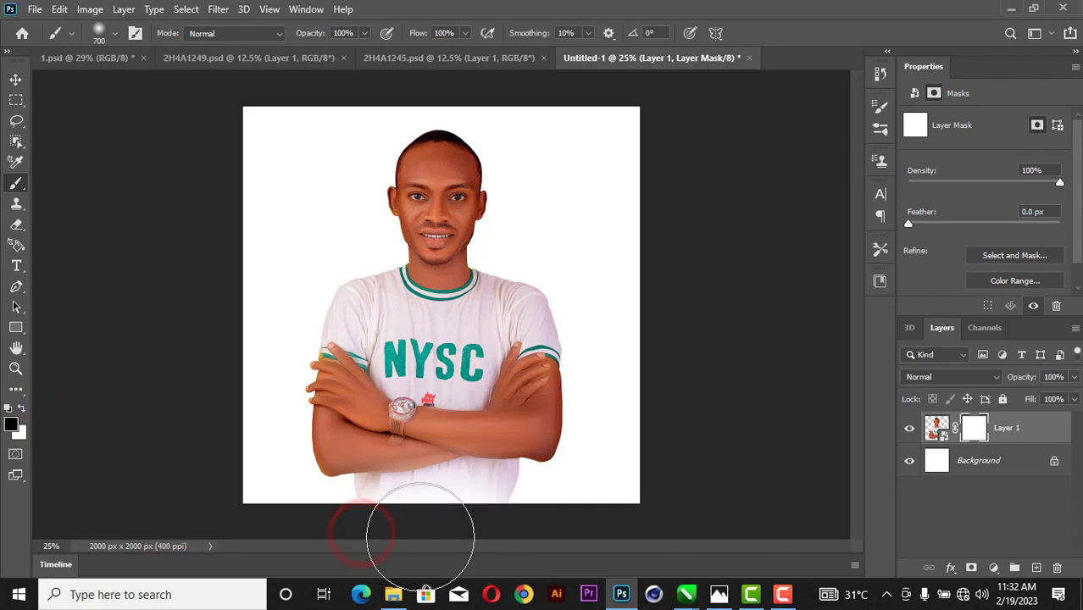
pyautogui.moveTo(421, 537)
pyautogui.mouseDown()
pyautogui.moveTo(514, 529)
pyautogui.moveTo(338, 525)
pyautogui.mouseUp()
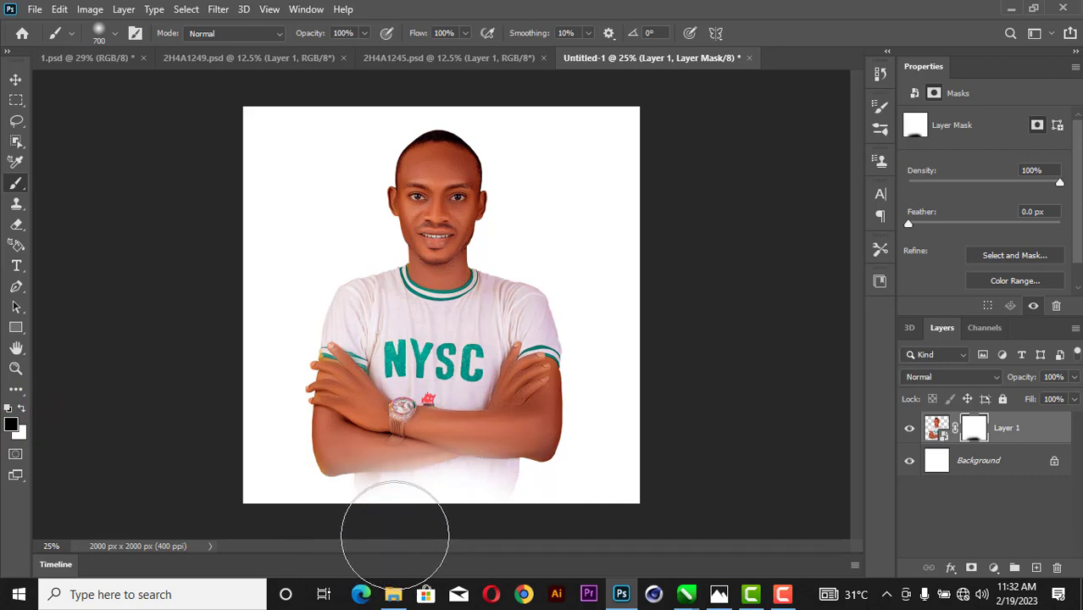
pyautogui.hotkey('ctrl', 'z')
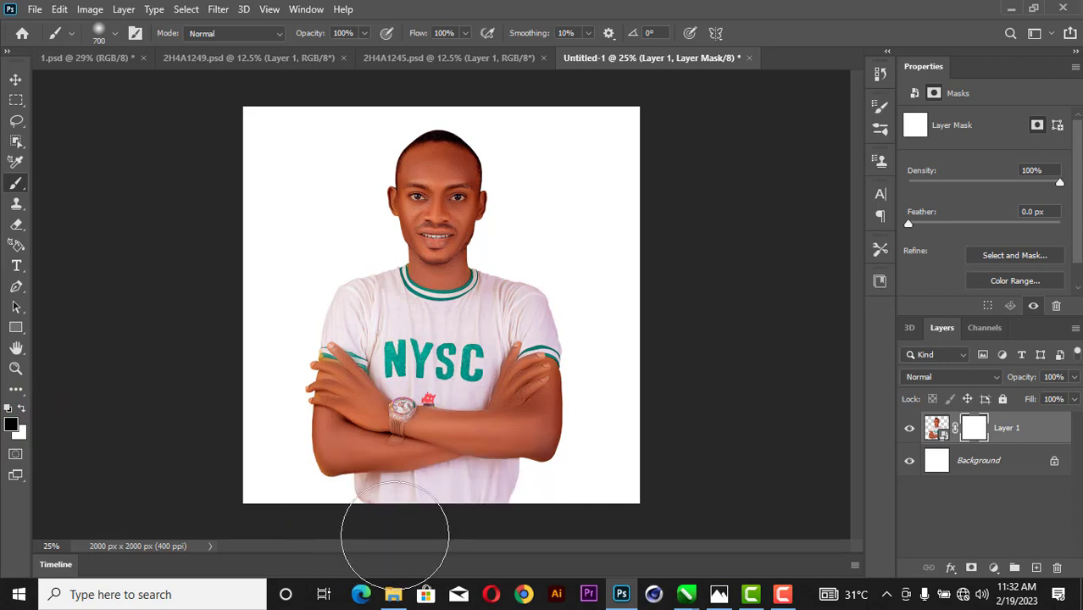
# Fade the bottom edge of the portrait's shirt by painting black on the layer mask with a soft 400 px brush.
pyautogui.press('[')
pyautogui.press('[')
pyautogui.press('[')
pyautogui.click(507, 498)
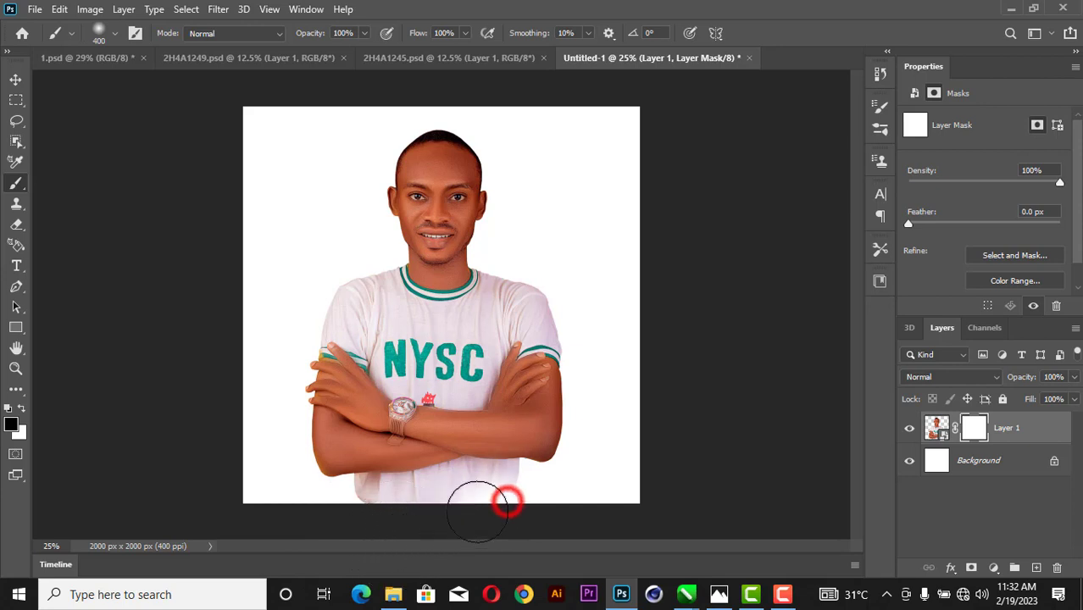
pyautogui.moveTo(338, 511)
pyautogui.mouseDown()
pyautogui.moveTo(363, 520)
pyautogui.moveTo(467, 512)
pyautogui.moveTo(338, 513)
pyautogui.moveTo(491, 513)
pyautogui.moveTo(512, 503)
pyautogui.moveTo(382, 509)
pyautogui.moveTo(505, 508)
pyautogui.moveTo(496, 515)
pyautogui.mouseUp()
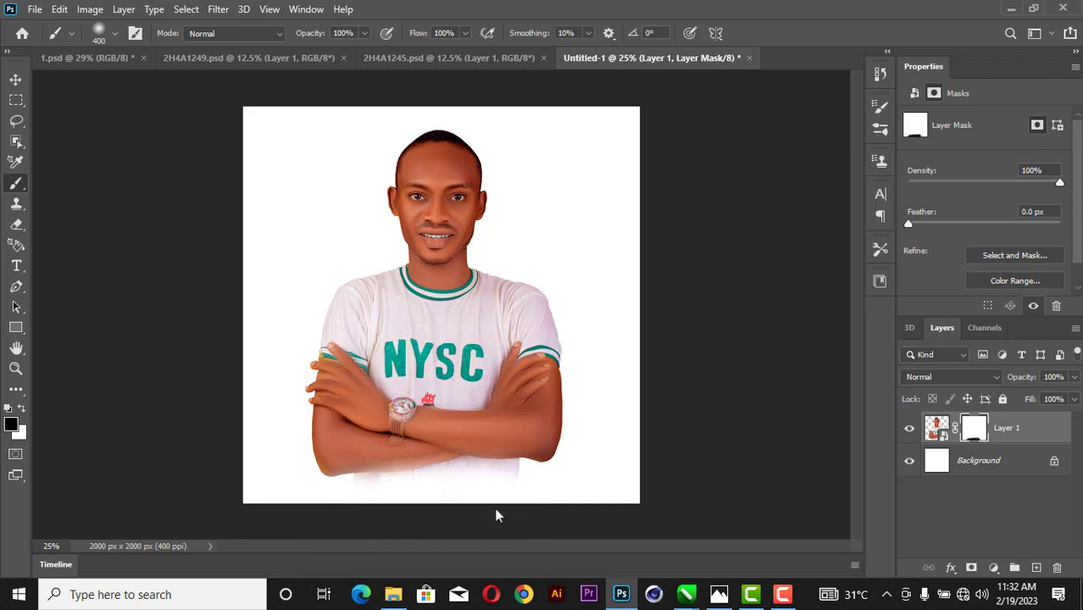
# Scale the masked portrait down to 92.15% and reposition it around the centre of the canvas.
pyautogui.click(16, 80)
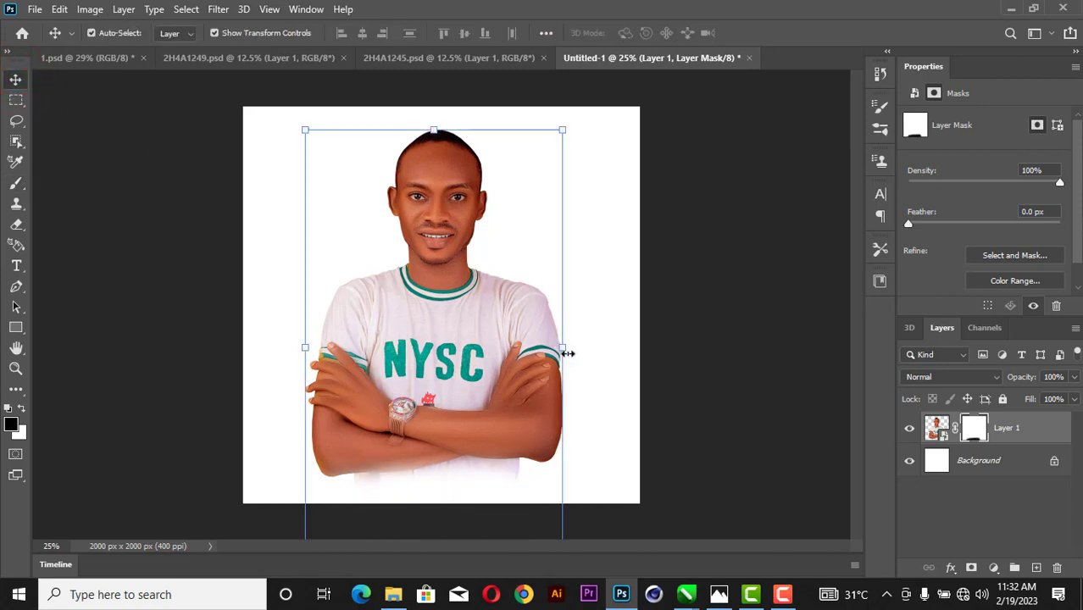
pyautogui.moveTo(567, 353); pyautogui.dragTo(543, 329)
pyautogui.moveTo(457, 329); pyautogui.dragTo(468, 324)
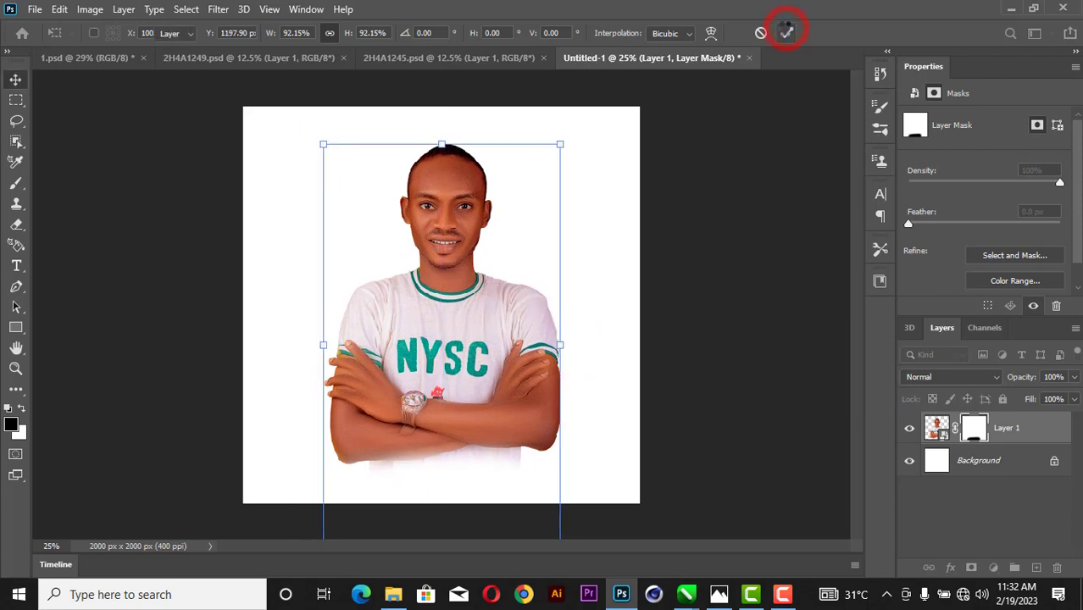
pyautogui.click(786, 33)
# Paint more black on the layer mask with the 400 px brush to soften the resized portrait's remaining shirt hem.
pyautogui.click(432, 500)
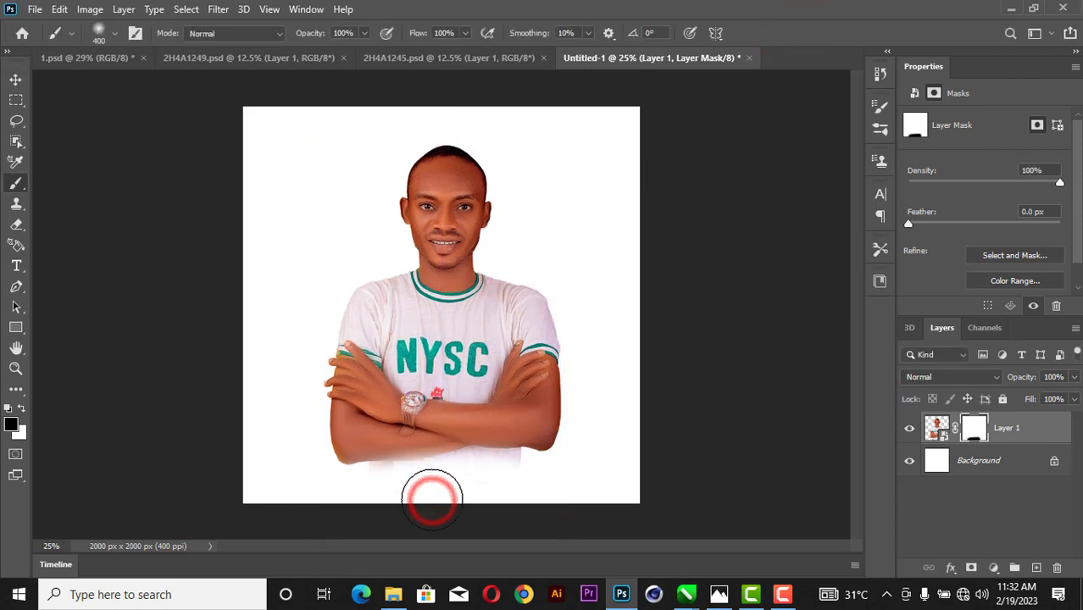
pyautogui.click(518, 500)
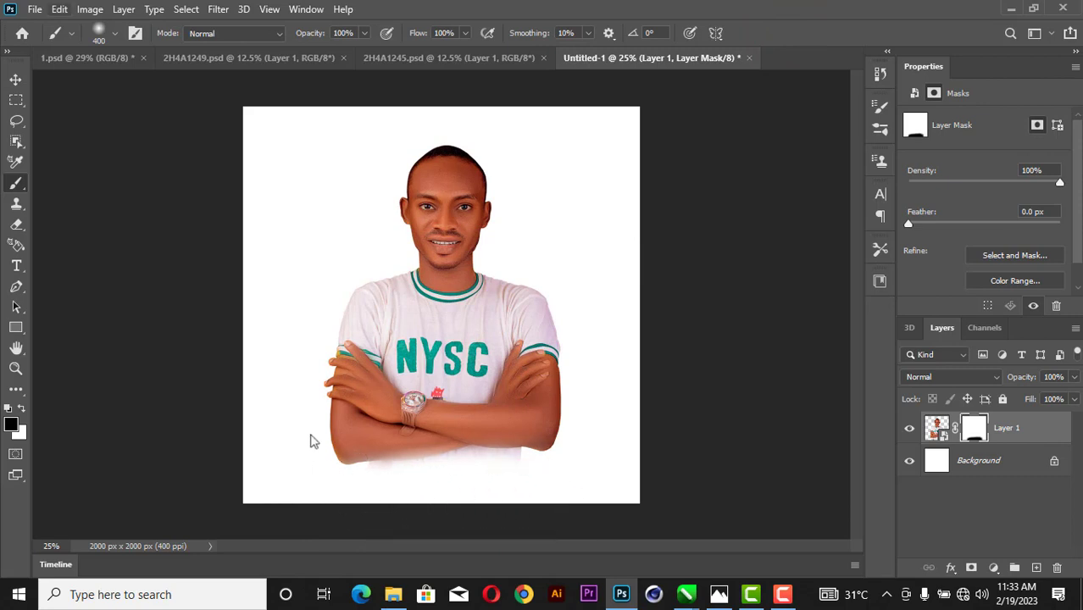
# Nudge the masked portrait slightly upward on the canvas, leaving more room beneath the folded arms.
pyautogui.click(16, 81)
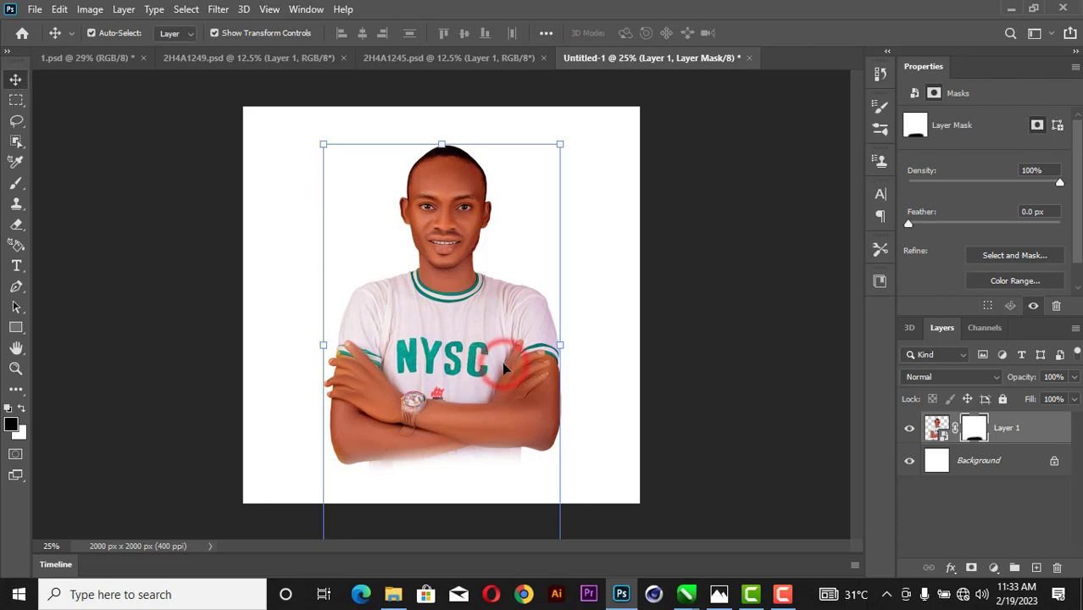
pyautogui.press('Up')
pyautogui.press('Up')
pyautogui.press('Up')
pyautogui.press('Up')
pyautogui.press('Up')
pyautogui.press('Up')
pyautogui.press('Up')
pyautogui.press('Up')
pyautogui.press('Up')
pyautogui.press('Up')
pyautogui.press('Up')
pyautogui.press('Up')
pyautogui.press('Up')
pyautogui.press('Up')
pyautogui.press('Up')
pyautogui.press('Up')
pyautogui.press('Up')
pyautogui.press('Up')
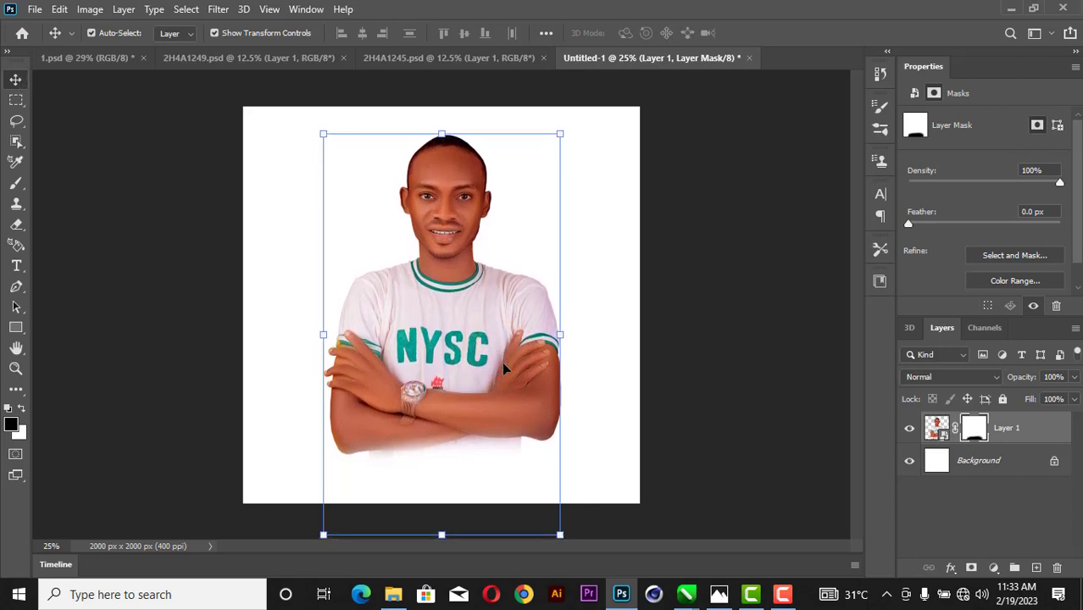
pyautogui.click(663, 343)
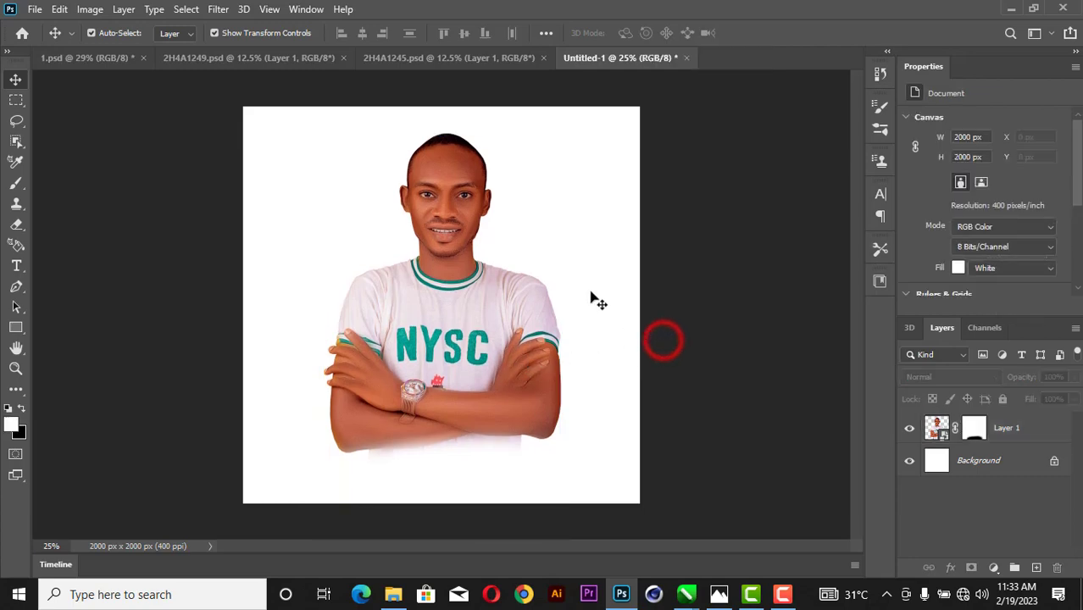
# Bring the seated full-body cut-out from 2H4A1245.psd into the Untitled-1 flyer document.
pyautogui.click(246, 57)
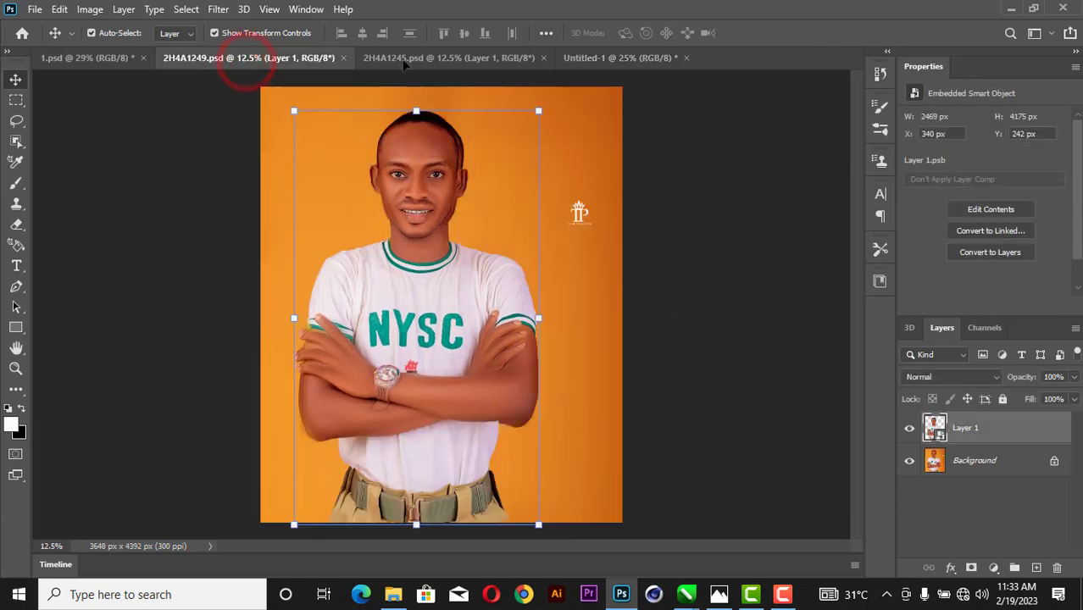
pyautogui.click(447, 59)
pyautogui.moveTo(511, 300); pyautogui.dragTo(469, 398)
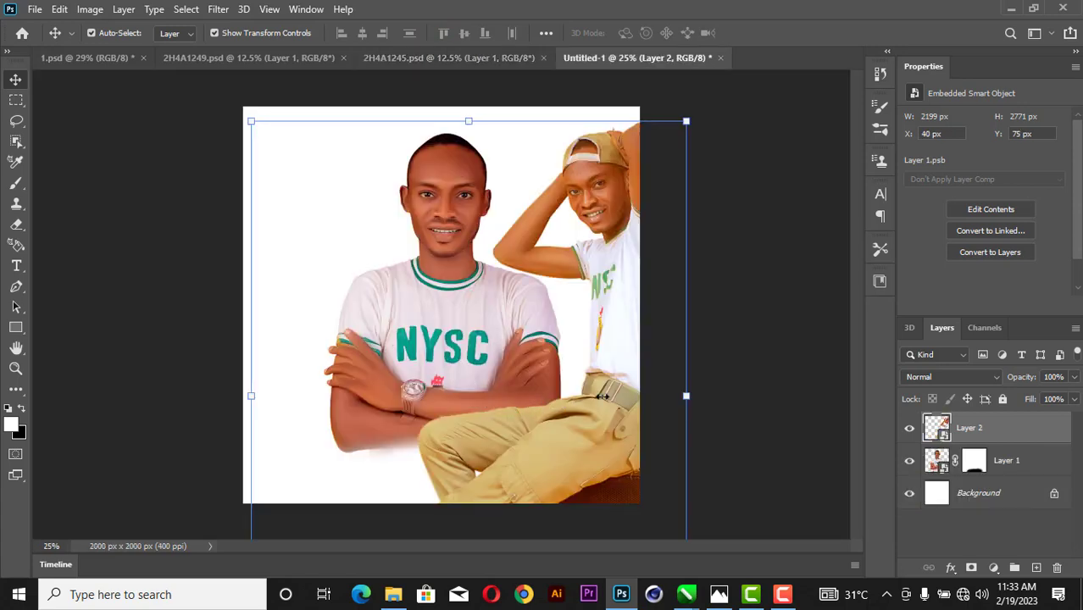
# Scale the seated cut-out down to 21.40% and place it over the portrait's chest and folded arms.
pyautogui.moveTo(685, 396); pyautogui.dragTo(453, 388)
pyautogui.moveTo(489, 285); pyautogui.dragTo(486, 343)
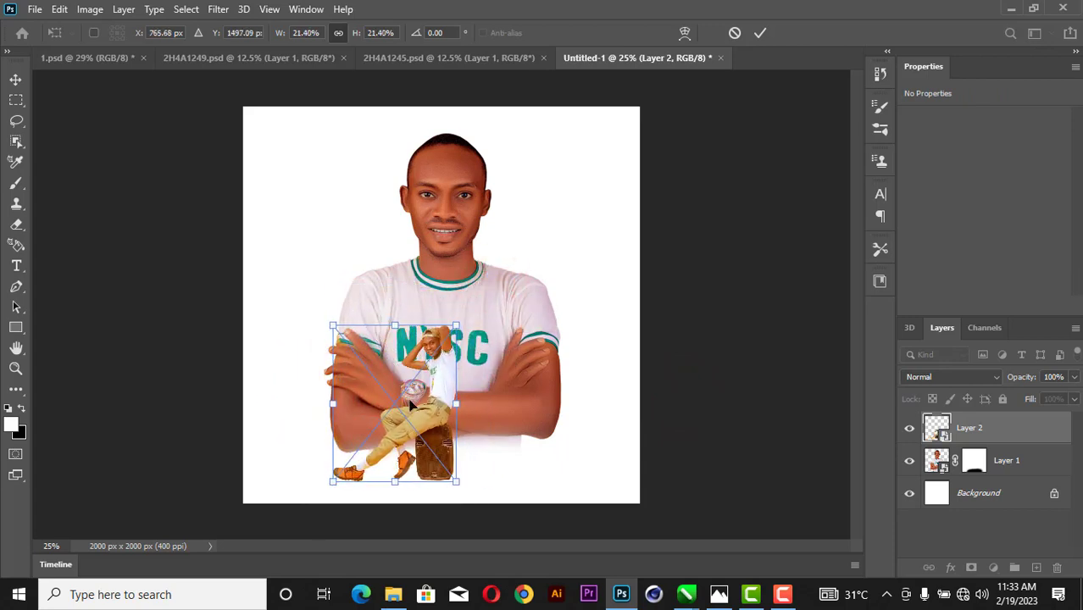
pyautogui.moveTo(418, 422); pyautogui.dragTo(455, 418)
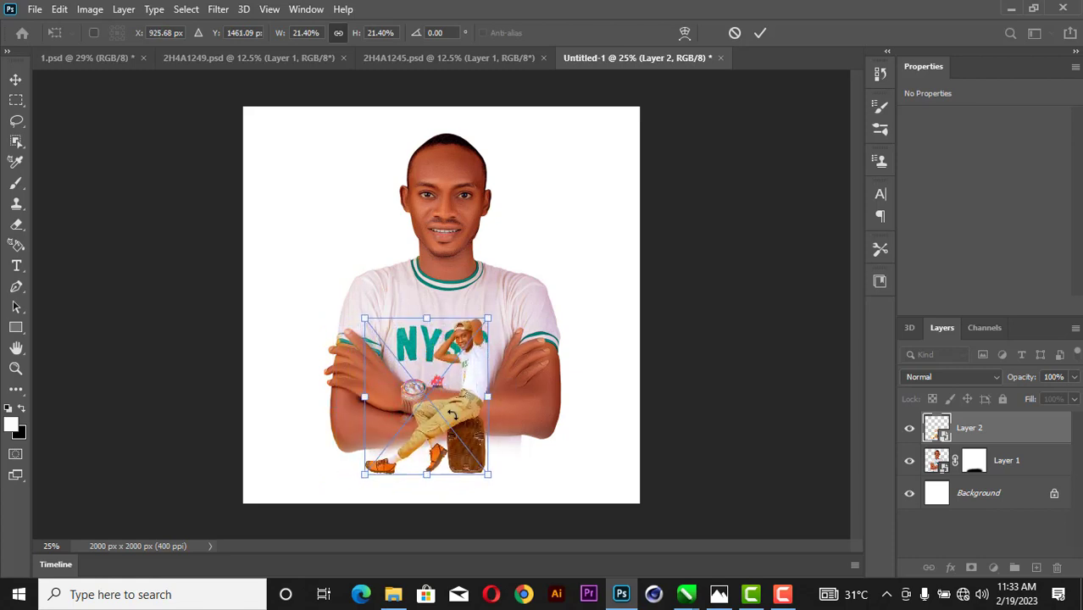
pyautogui.click(761, 32)
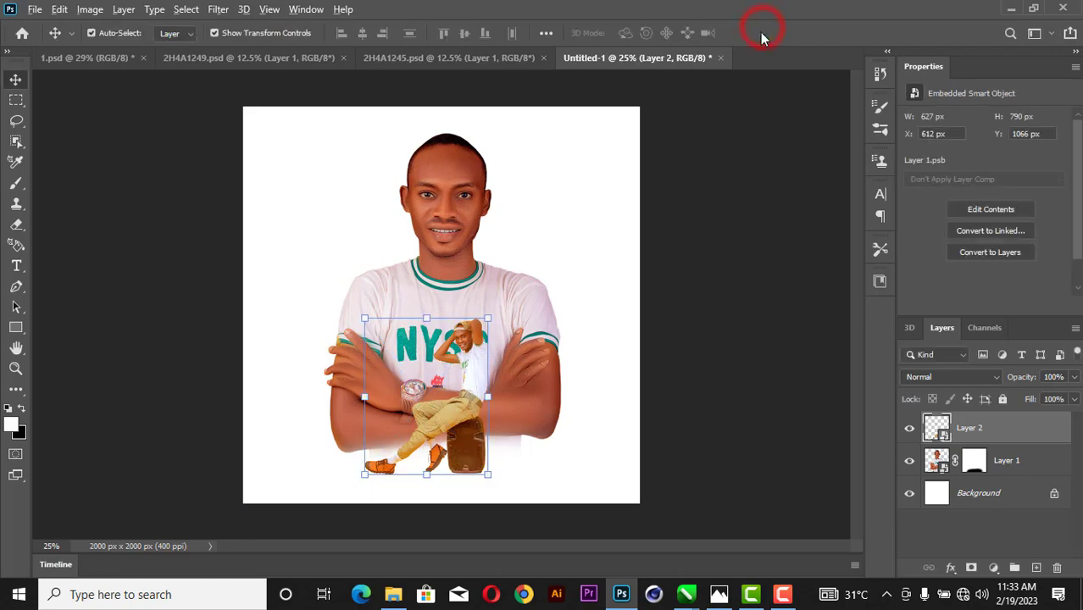
# Fine-tune the seated cut-out's position by moving it slightly up and right to X 616 px, Y 1048 px.
pyautogui.scroll(5, 480, 431)
pyautogui.moveTo(481, 431)
pyautogui.mouseDown()
pyautogui.moveTo(489, 412)
pyautogui.moveTo(483, 426)
pyautogui.mouseUp()
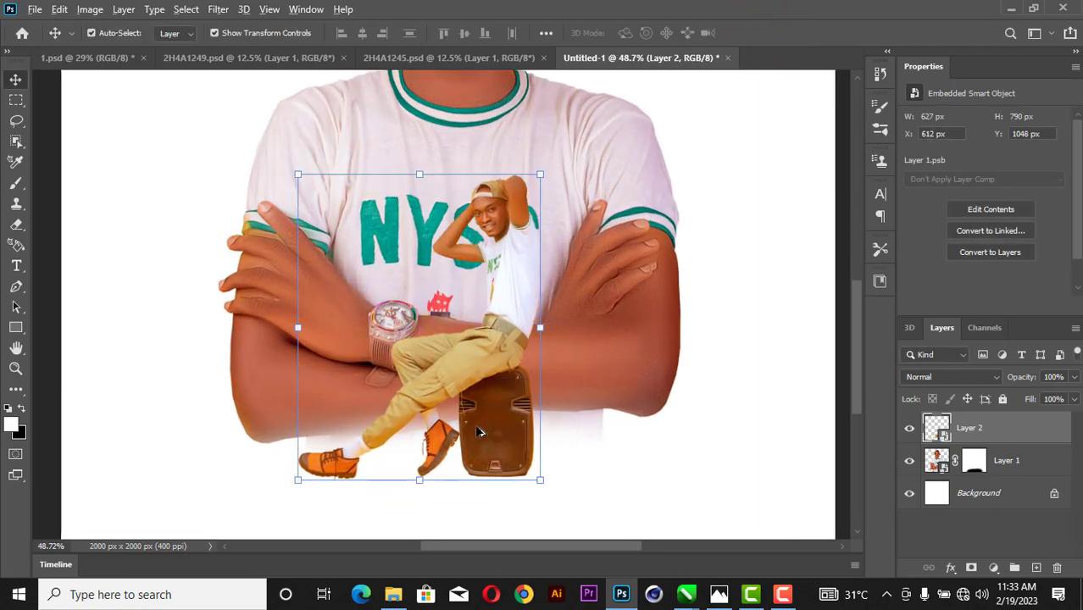
pyautogui.scroll(2, 479, 432)
pyautogui.scroll(-2, 479, 432)
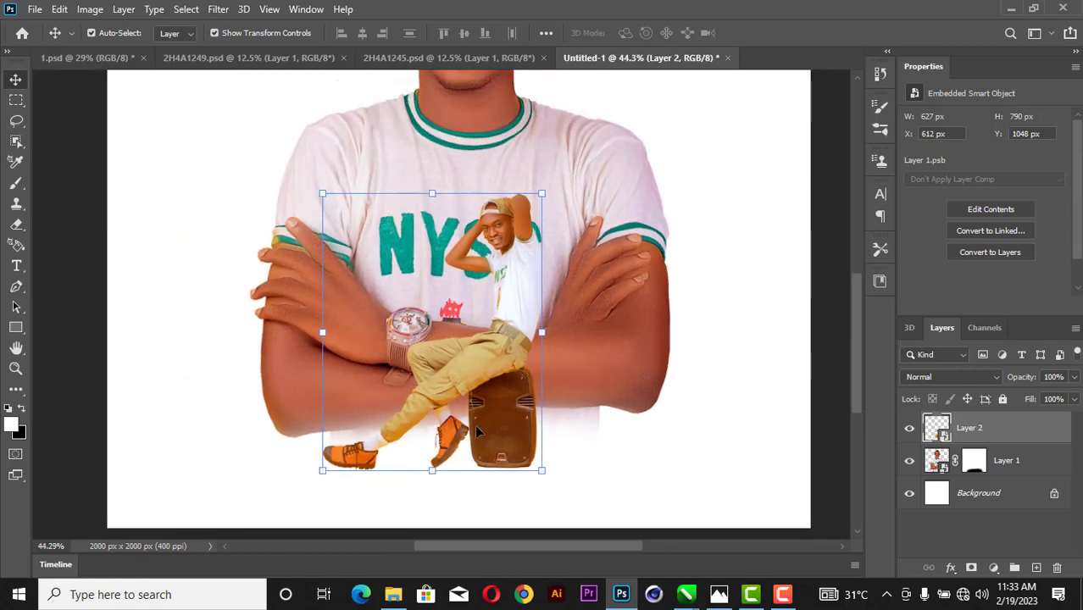
pyautogui.press('Right')
pyautogui.press('Right')
pyautogui.press('Right')
pyautogui.press('Right')
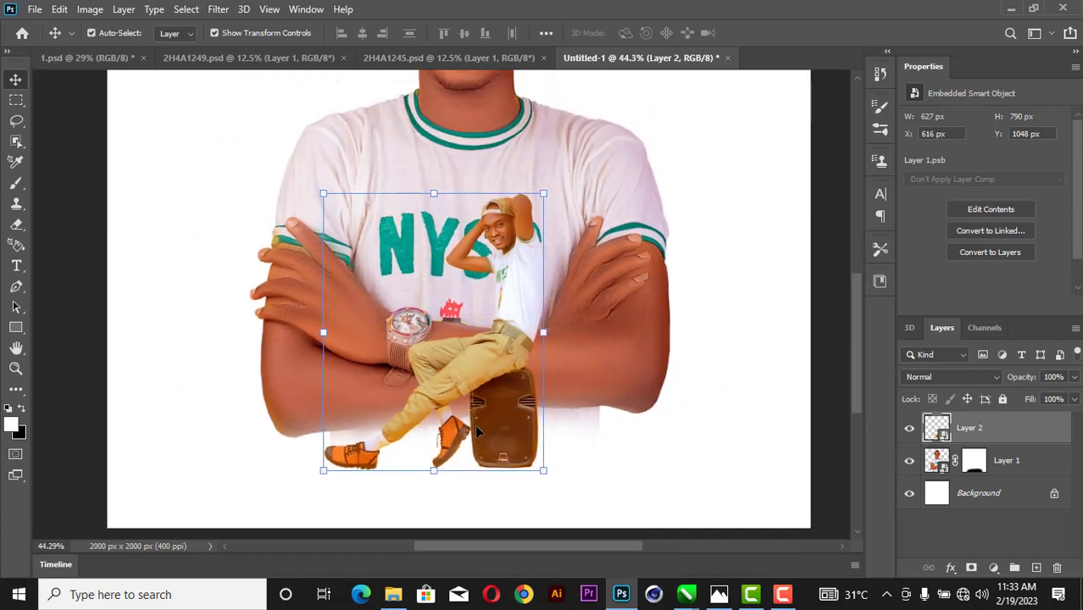
pyautogui.scroll(-2, 624, 363)
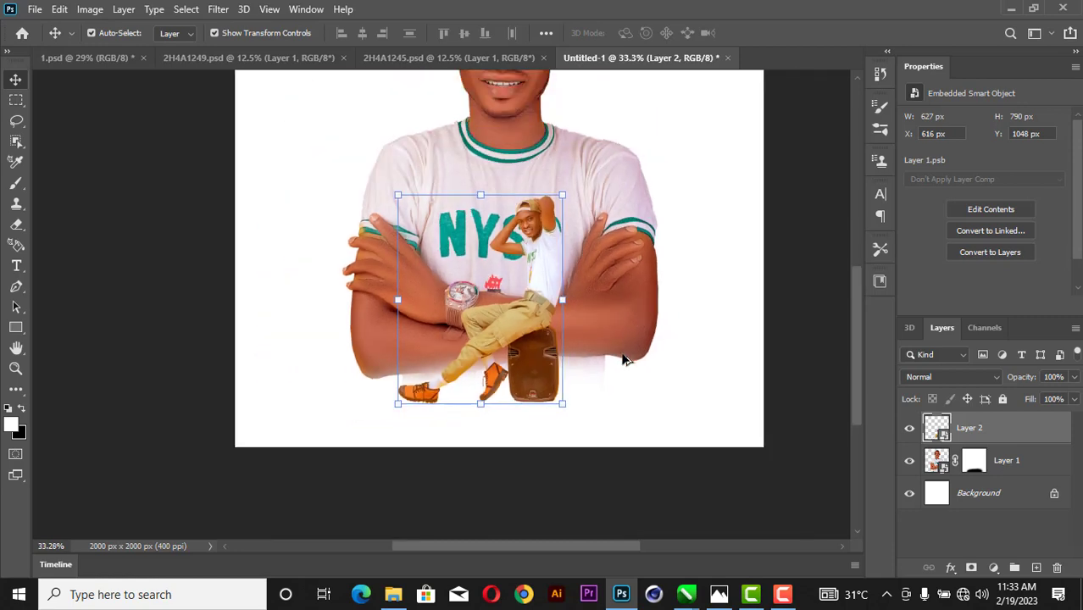
pyautogui.scroll(-1, 592, 222)
pyautogui.click(588, 189)
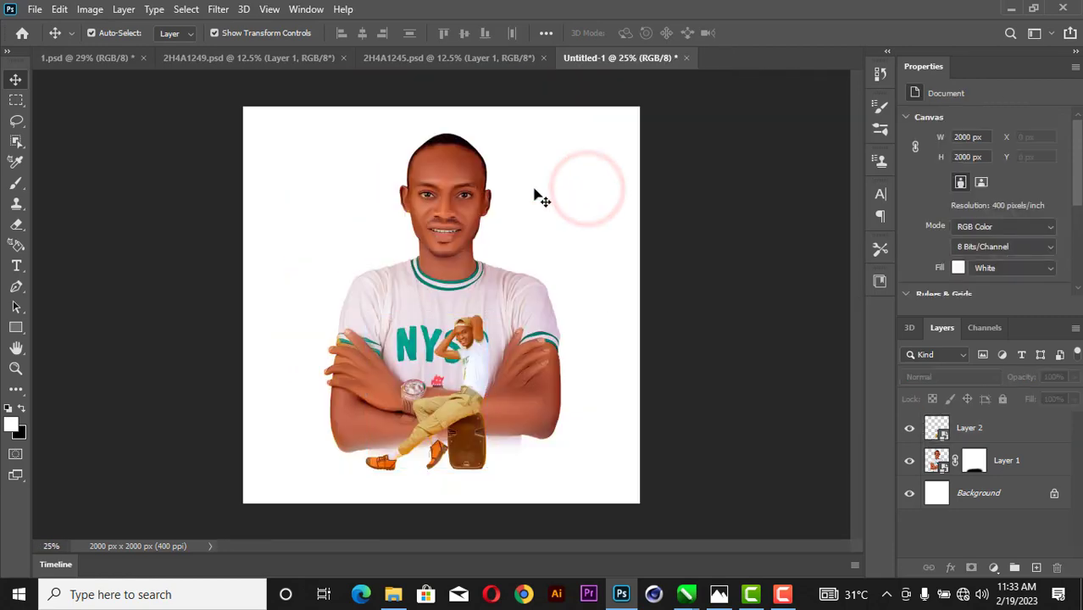
# Draw a black rectangle about 158 × 36 px on the white area beside the portrait's jaw.
pyautogui.scroll(3, 534, 195)
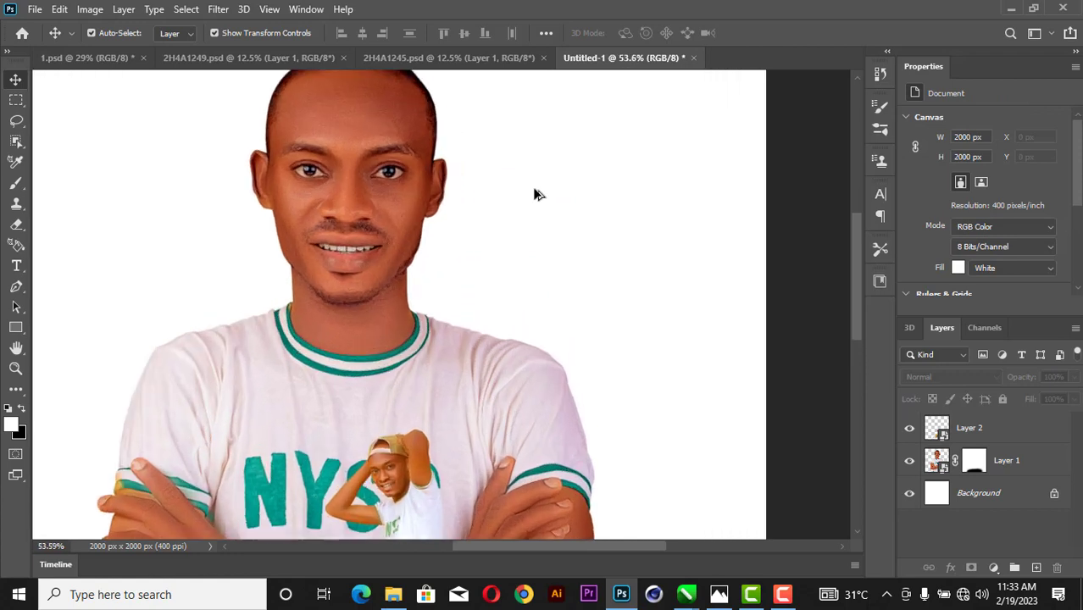
pyautogui.scroll(1, 534, 195)
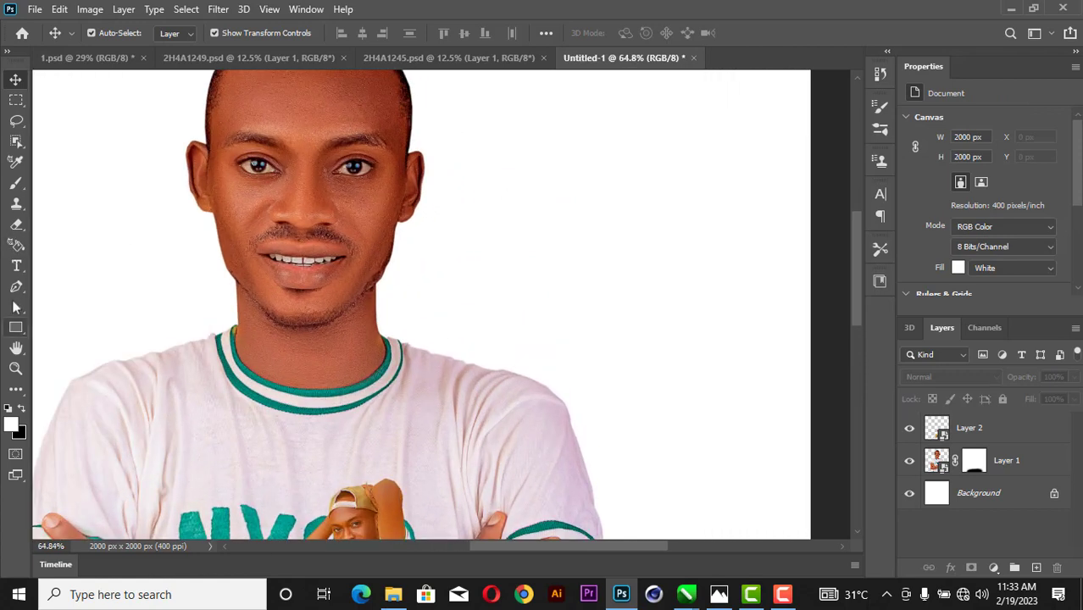
pyautogui.click(16, 328)
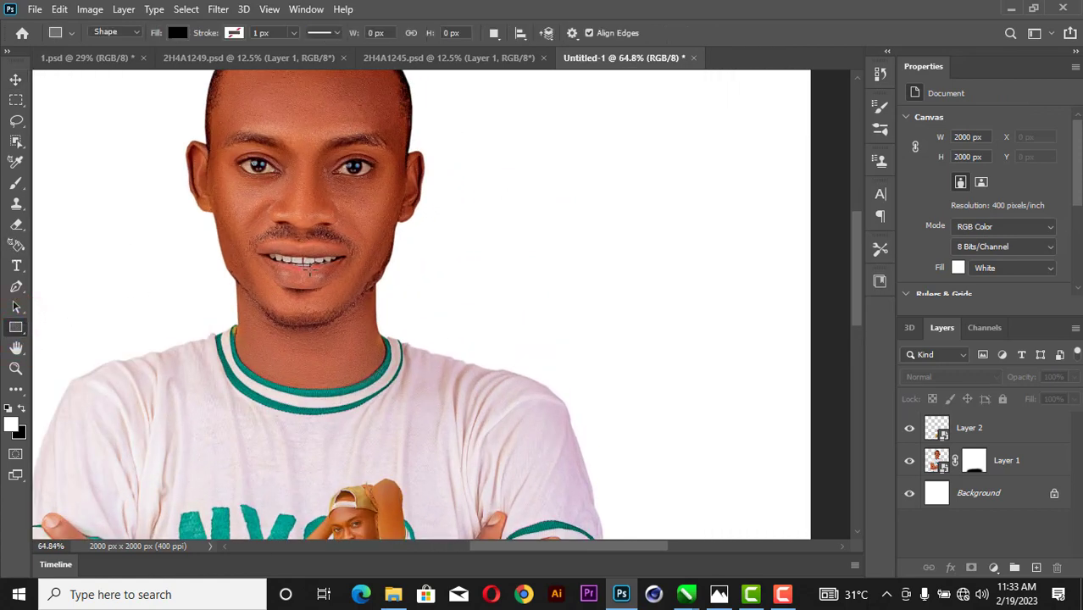
pyautogui.moveTo(449, 242)
pyautogui.mouseDown()
pyautogui.moveTo(487, 266)
pyautogui.moveTo(533, 261)
pyautogui.mouseUp()
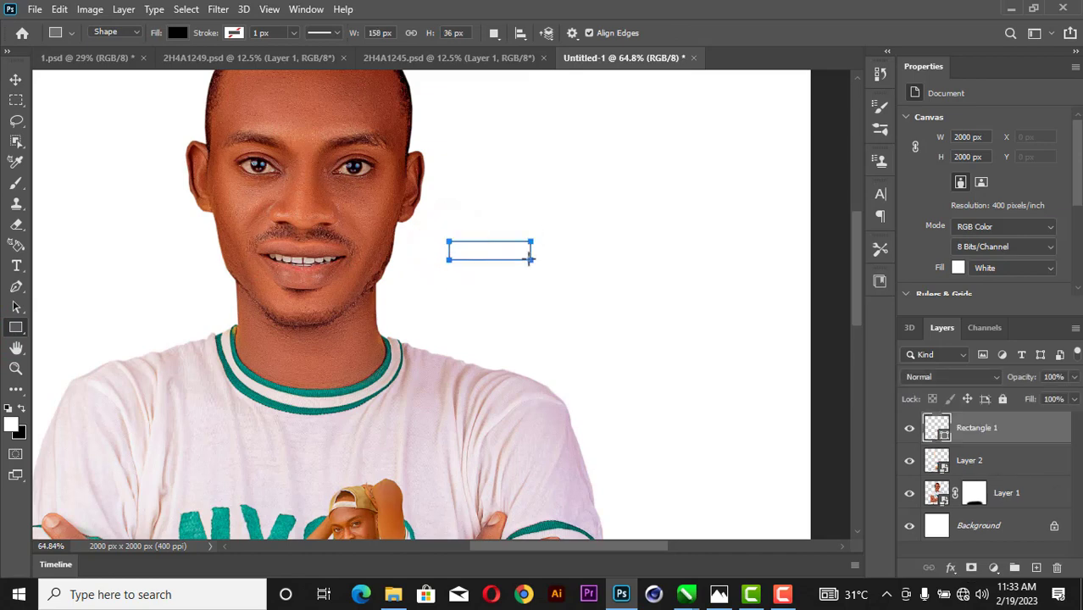
pyautogui.click(564, 207)
# Add the text "HAPPY" in BankGothic Lt BT Light at 6 pt just above the black rectangle.
pyautogui.press('t')
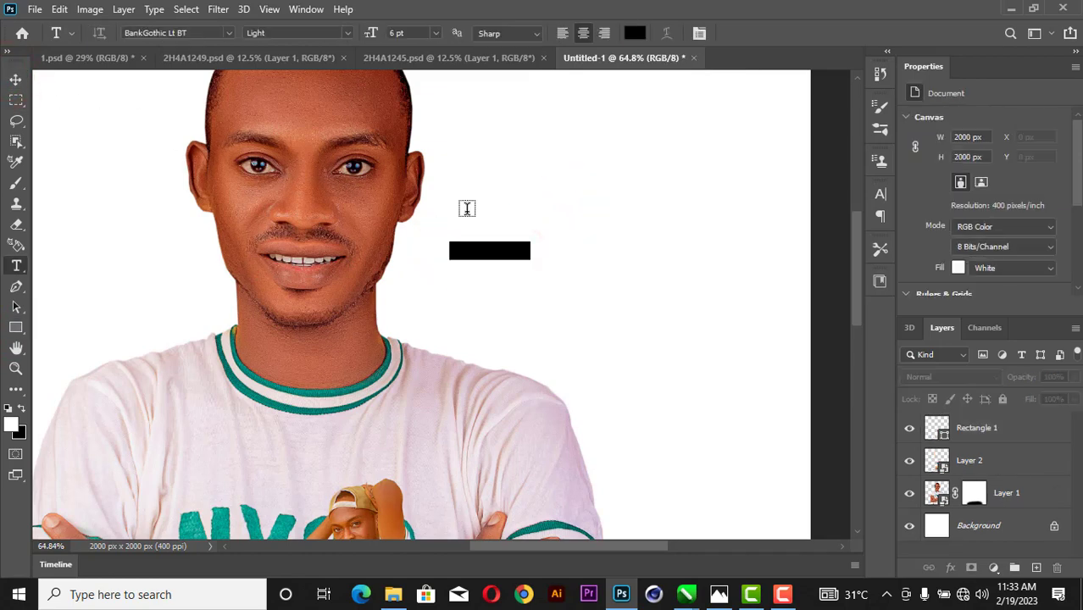
pyautogui.click(467, 211)
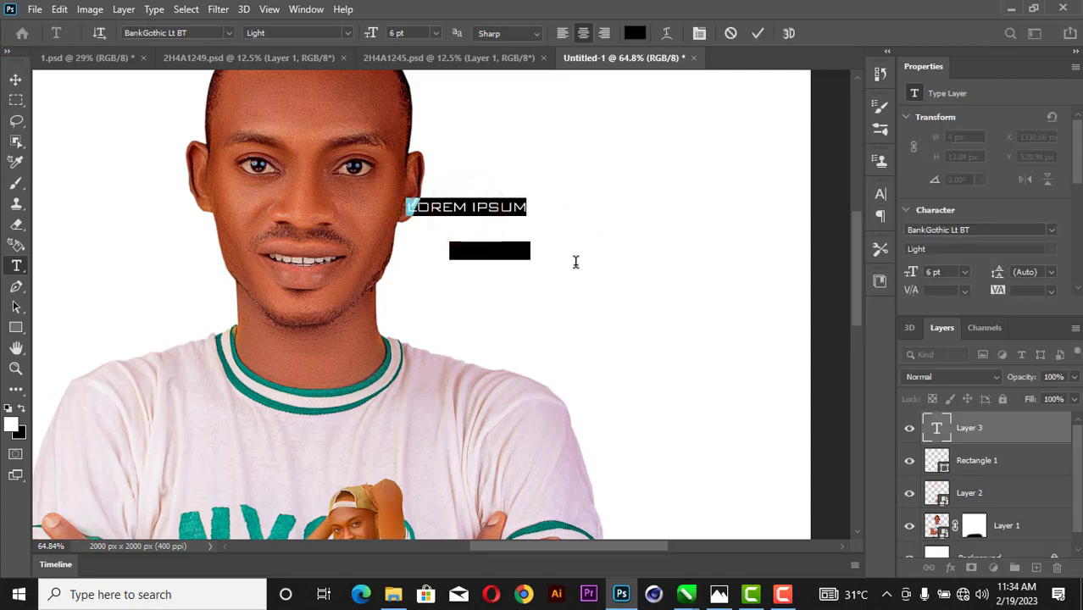
pyautogui.press('BackSpace')
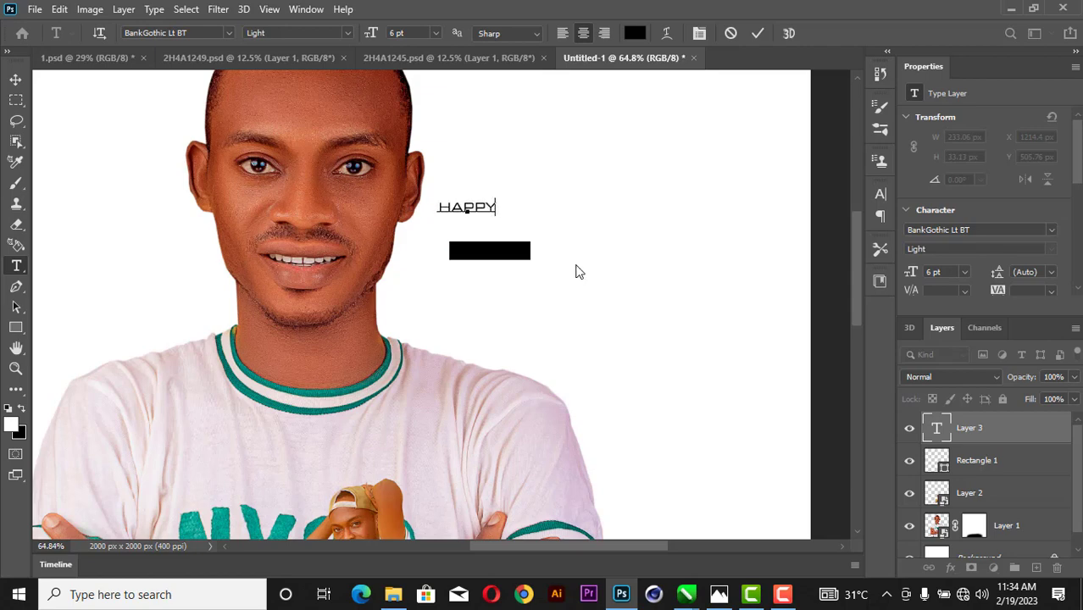
pyautogui.click(757, 32)
# Change the HAPPY text colour to white (ffffff).
pyautogui.click(14, 80)
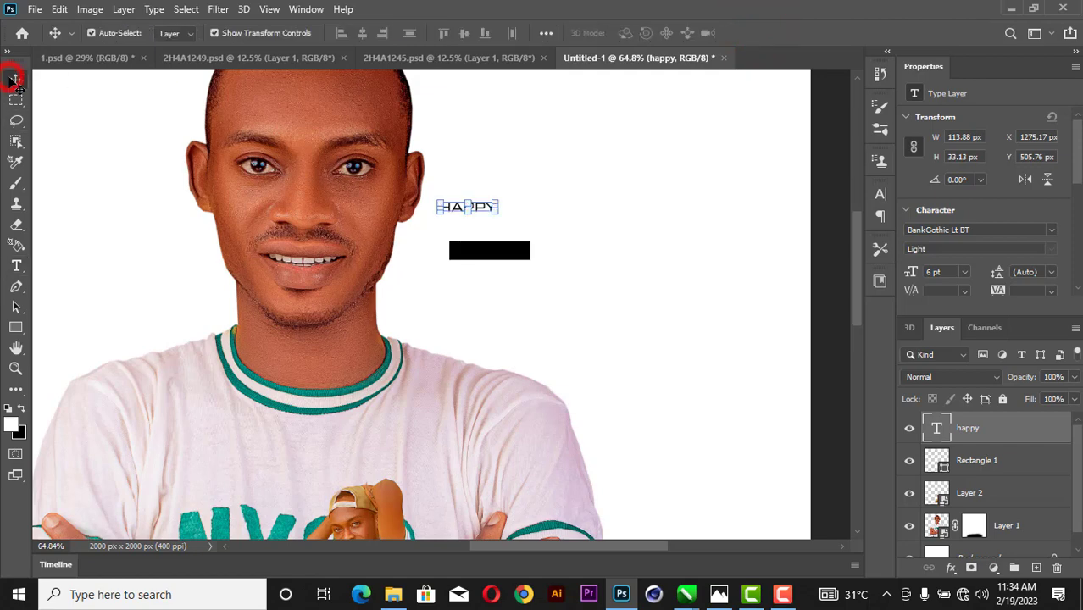
pyautogui.scroll(-2, 1011, 273)
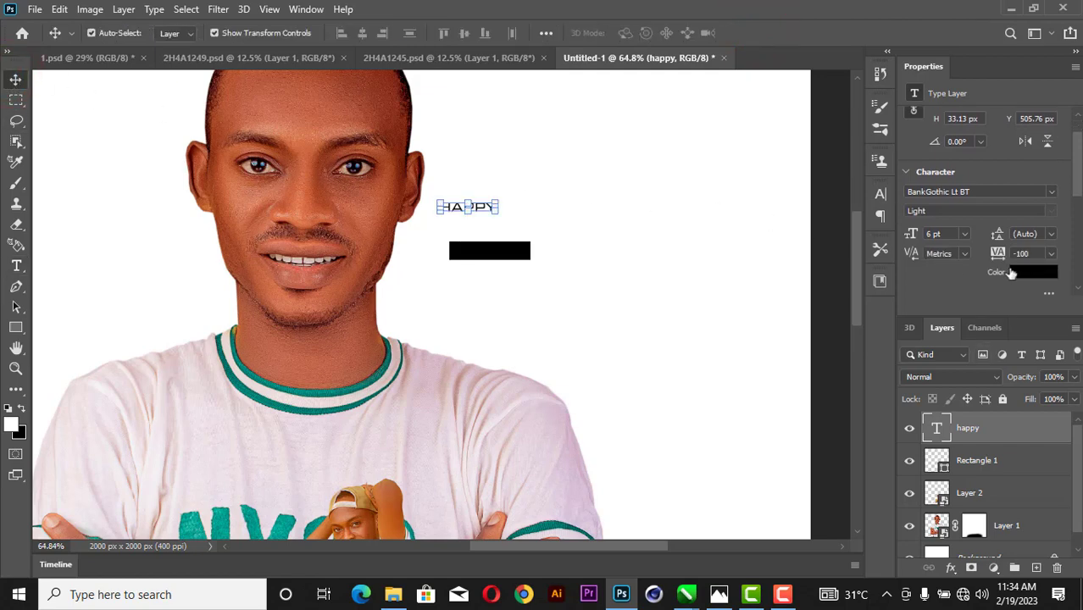
pyautogui.click(1047, 278)
pyautogui.write('ffffff')
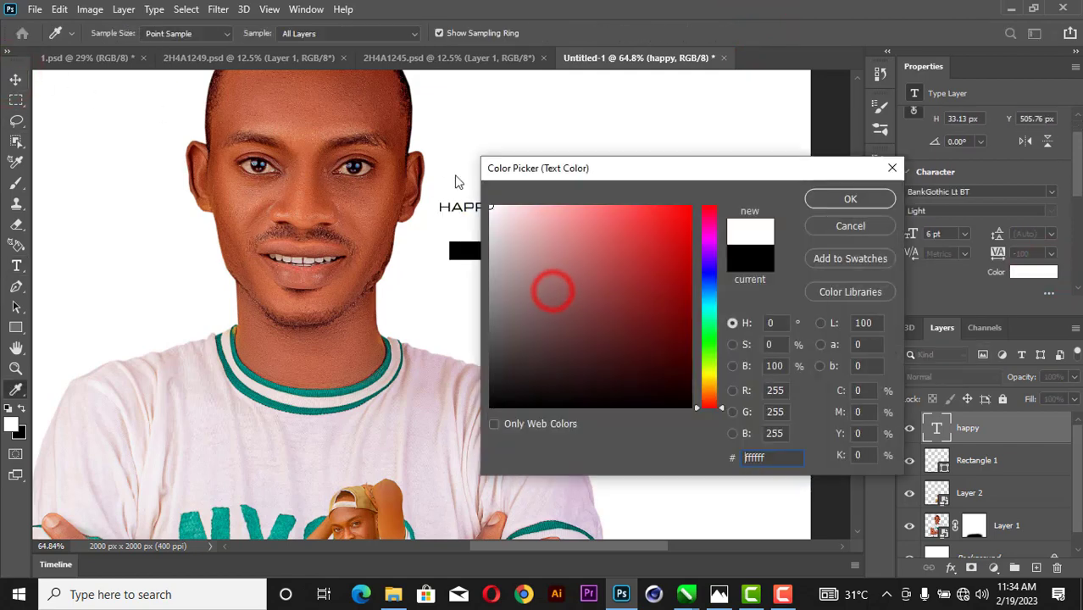
pyautogui.click(850, 198)
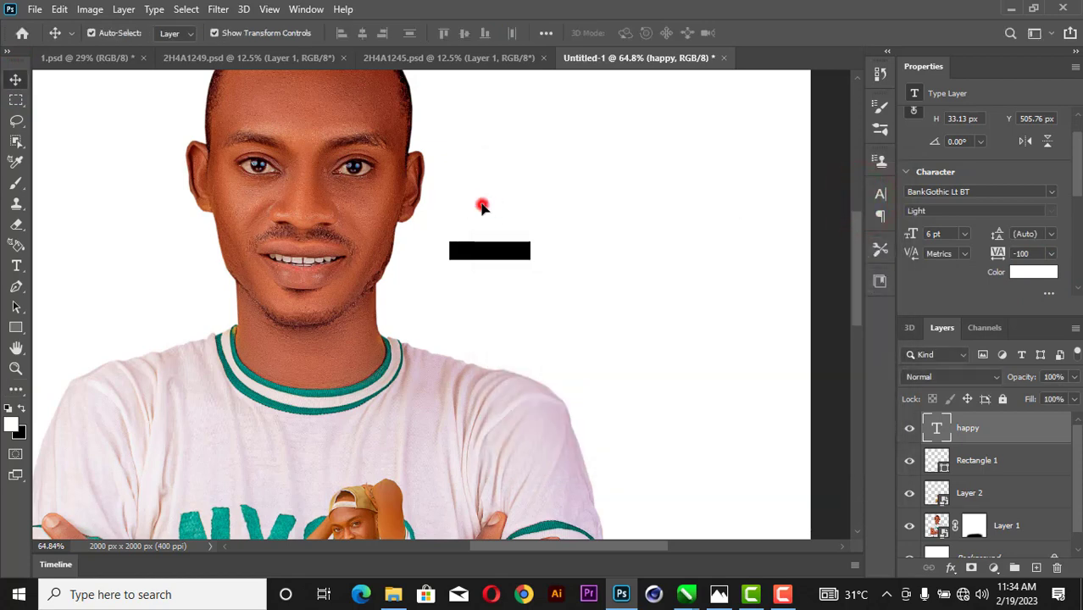
# Move the HAPPY text onto the black rectangle and align the two layers on their centres.
pyautogui.moveTo(481, 205); pyautogui.dragTo(496, 250)
pyautogui.moveTo(576, 219); pyautogui.dragTo(491, 278)
pyautogui.click(658, 235)
pyautogui.click(493, 252)
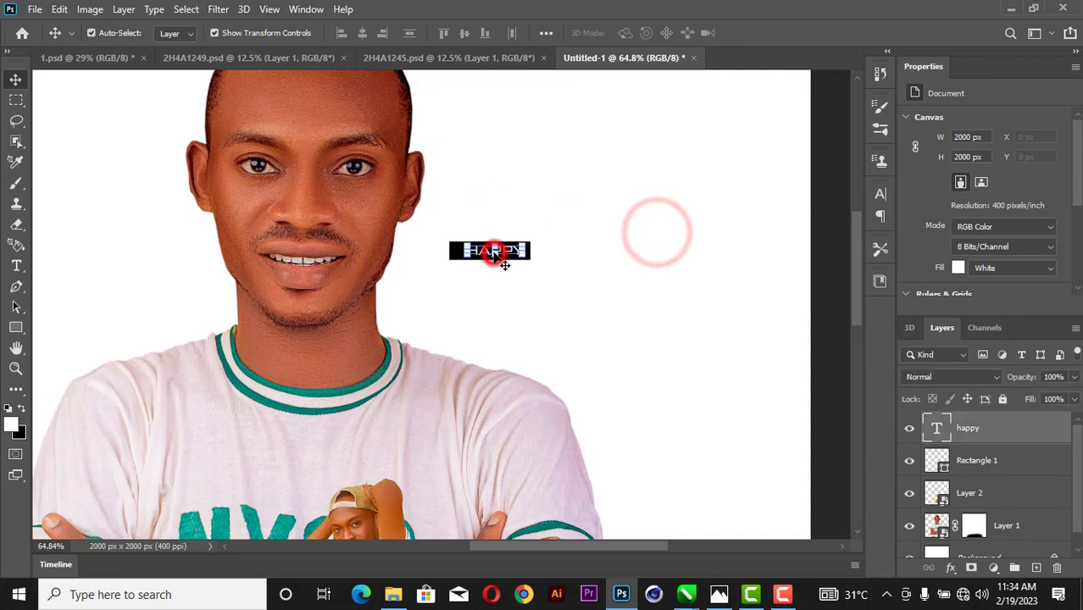
pyautogui.keyDown('shift'); pyautogui.click(993, 456); pyautogui.keyUp('shift')
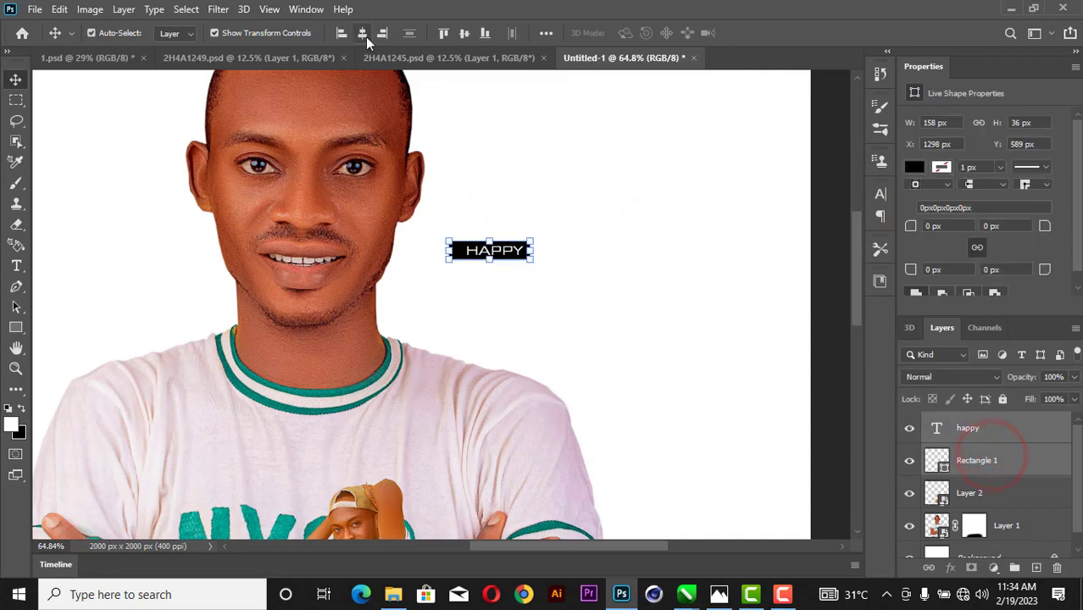
pyautogui.click(576, 252)
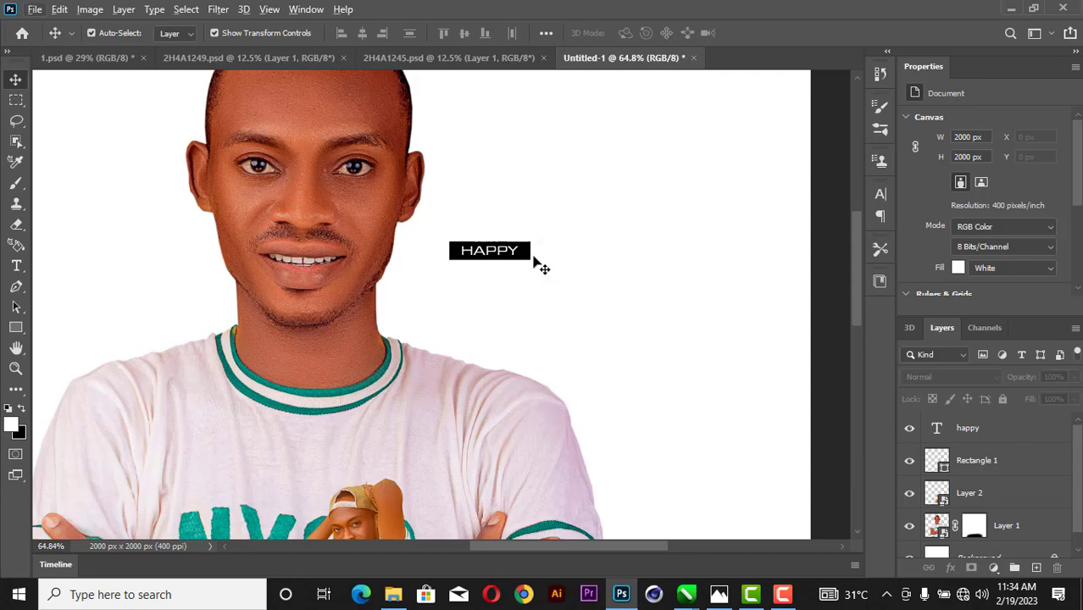
# Duplicate the HAPPY label diagonally below the original and change the copy's text to "BIRTHDAY".
pyautogui.click(993, 460)
pyautogui.keyDown('shift'); pyautogui.click(983, 428); pyautogui.keyUp('shift')
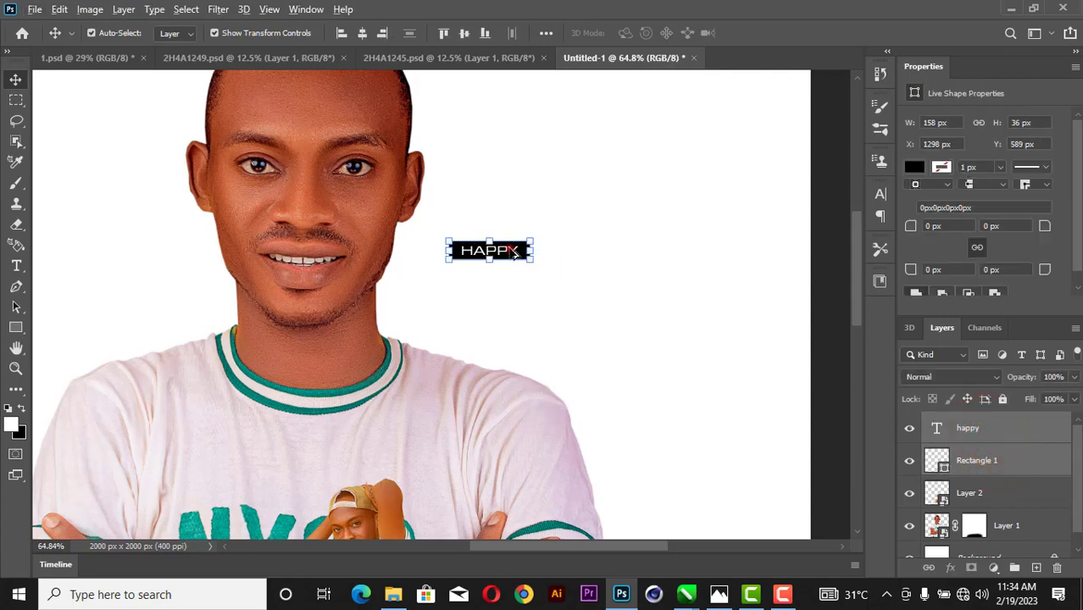
pyautogui.moveTo(513, 252); pyautogui.dragTo(540, 273)
pyautogui.click(597, 218)
pyautogui.doubleClick(532, 270)
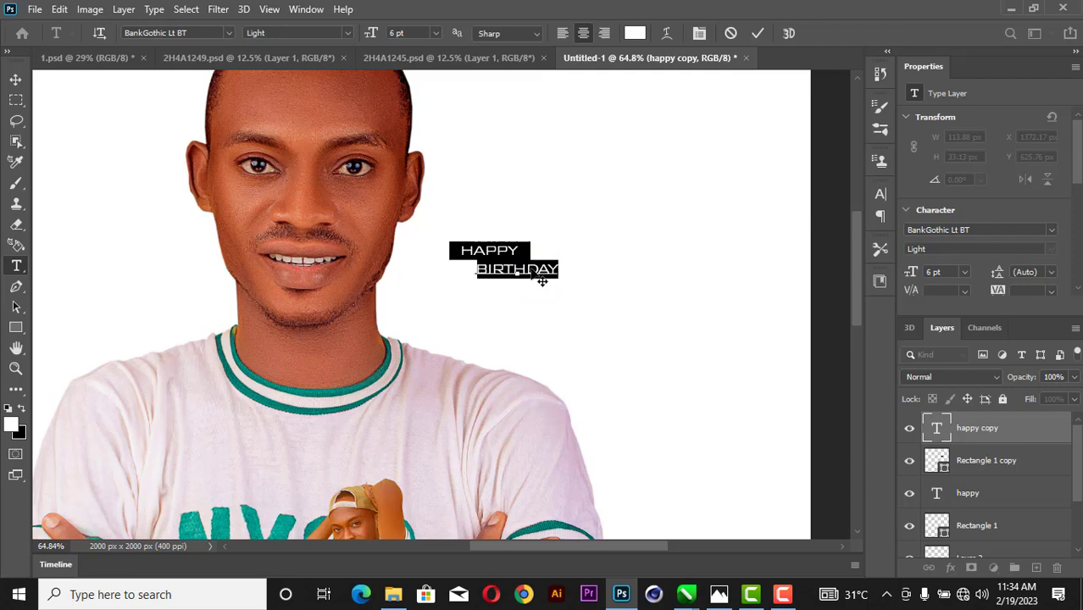
pyautogui.click(755, 33)
pyautogui.scroll(8, 546, 265)
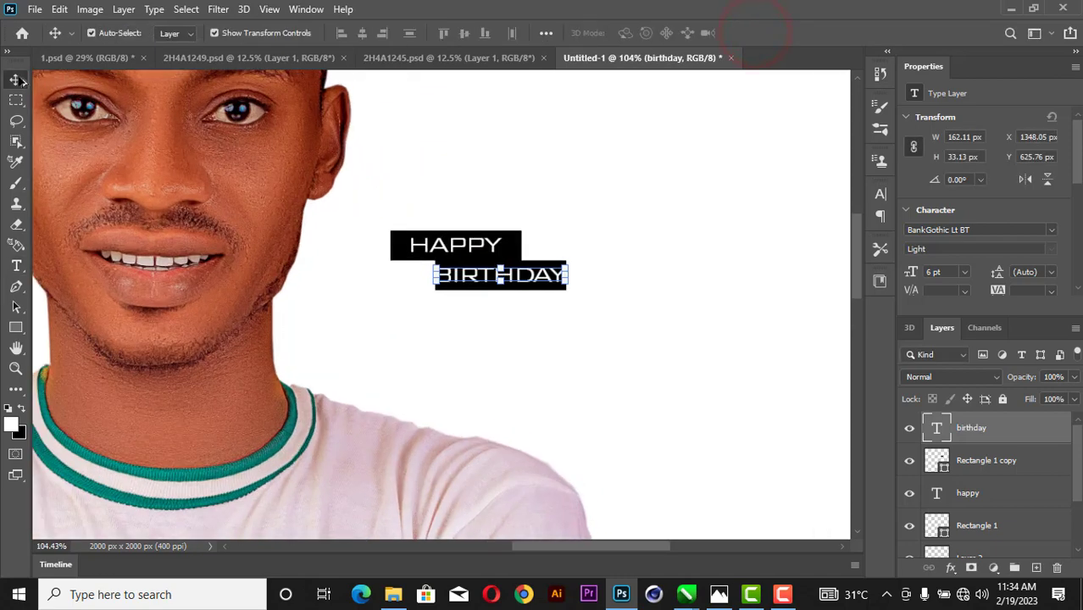
# Enlarge the black rectangle behind BIRTHDAY to 116.48% and keep it directly beneath the HAPPY label.
pyautogui.click(618, 245)
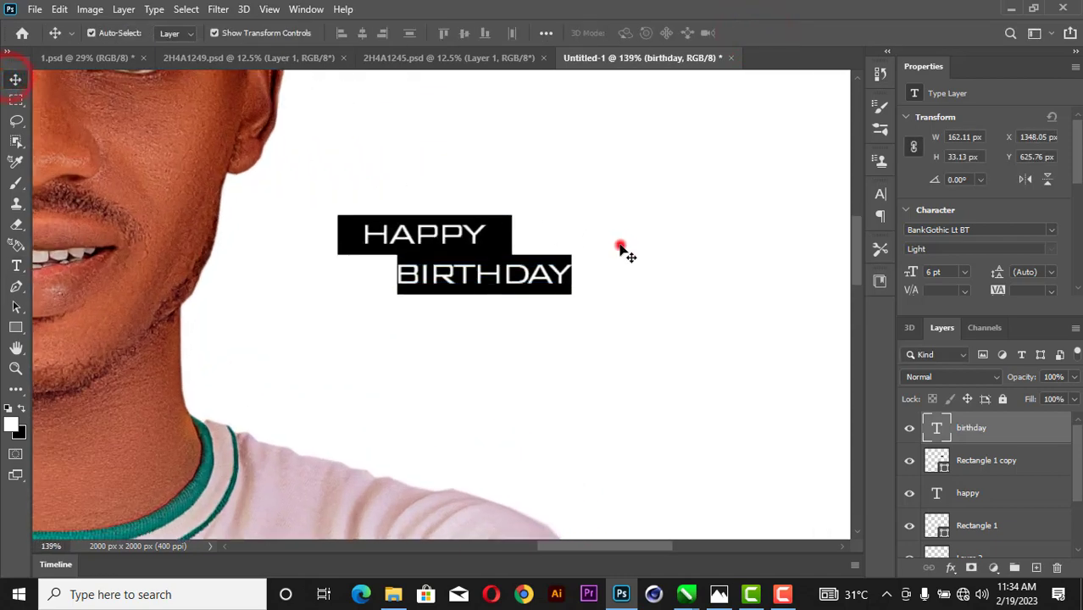
pyautogui.click(561, 256)
pyautogui.moveTo(574, 292); pyautogui.dragTo(594, 318)
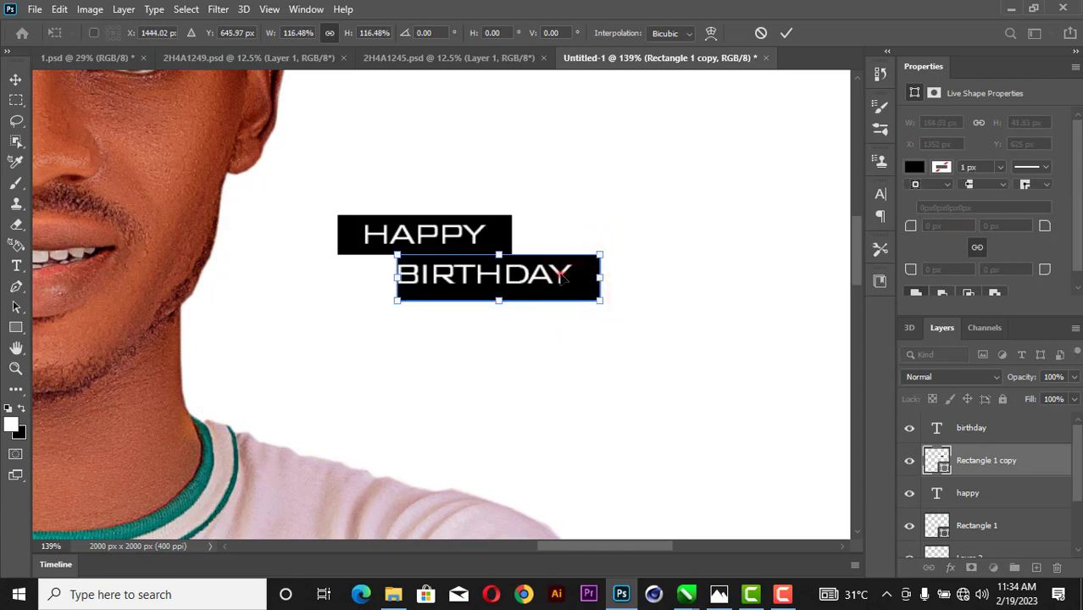
pyautogui.moveTo(562, 277)
pyautogui.mouseDown()
pyautogui.moveTo(574, 275)
pyautogui.moveTo(563, 275)
pyautogui.mouseUp()
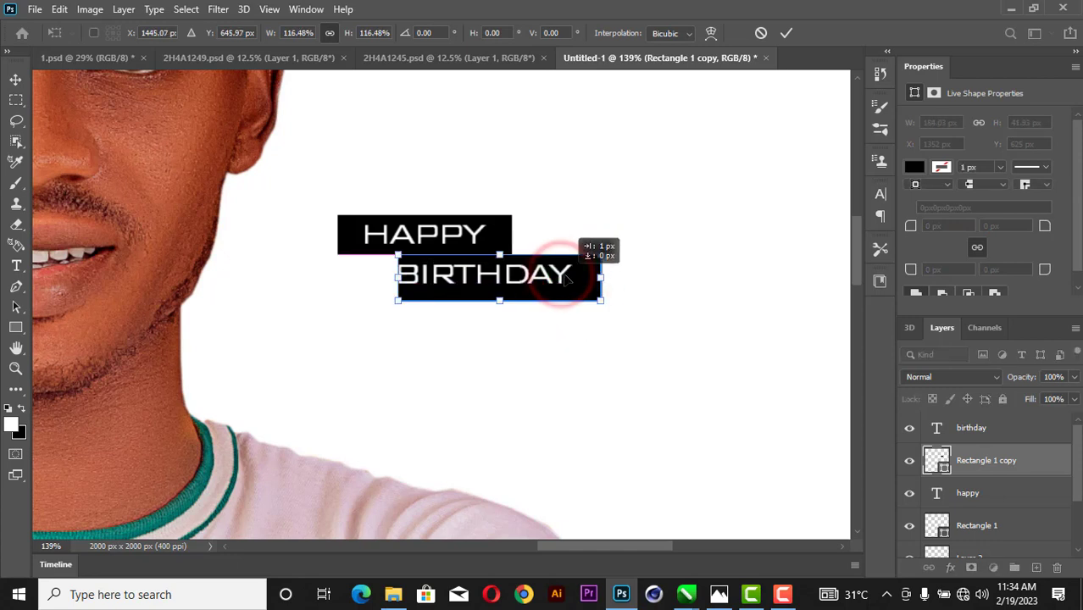
pyautogui.click(787, 34)
pyautogui.click(764, 91)
# Centre the BIRTHDAY text within its enlarged black rectangle, selecting both layers for alignment.
pyautogui.moveTo(553, 275); pyautogui.dragTo(567, 279)
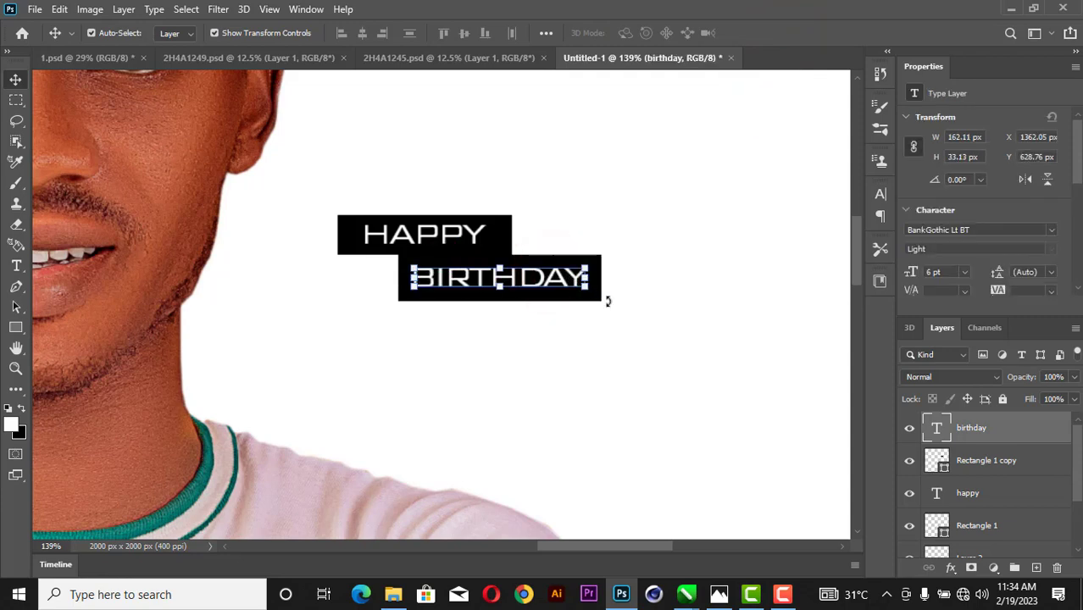
pyautogui.scroll(3, 607, 301)
pyautogui.keyDown('shift'); pyautogui.click(609, 304); pyautogui.keyUp('shift')
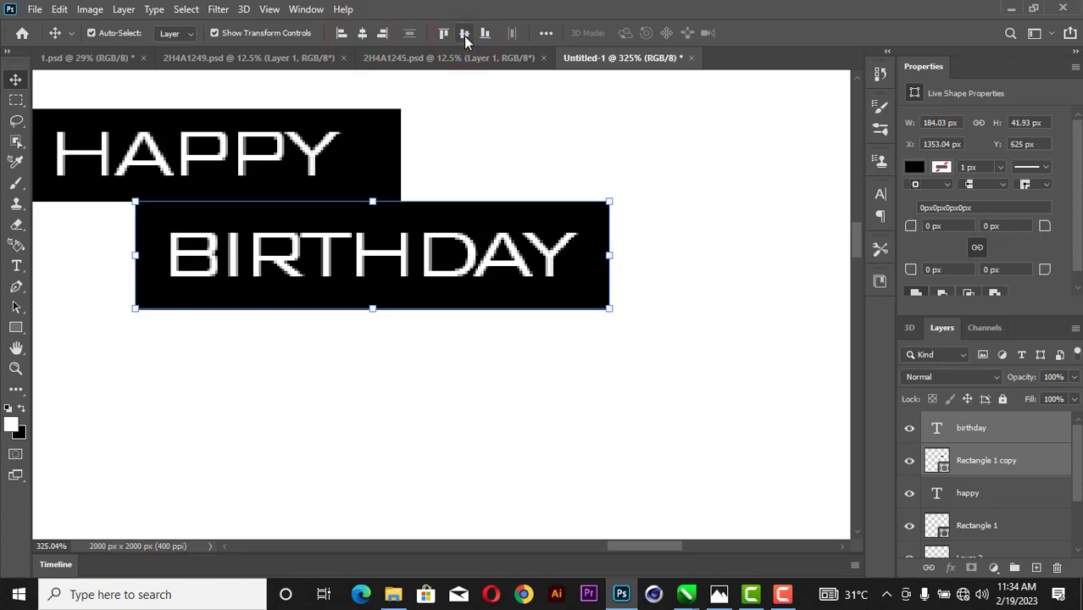
# Duplicate the BIRTHDAY label up and to its right, placing the copy's text and rectangle layers directly above Layer 2.
pyautogui.scroll(-4, 555, 176)
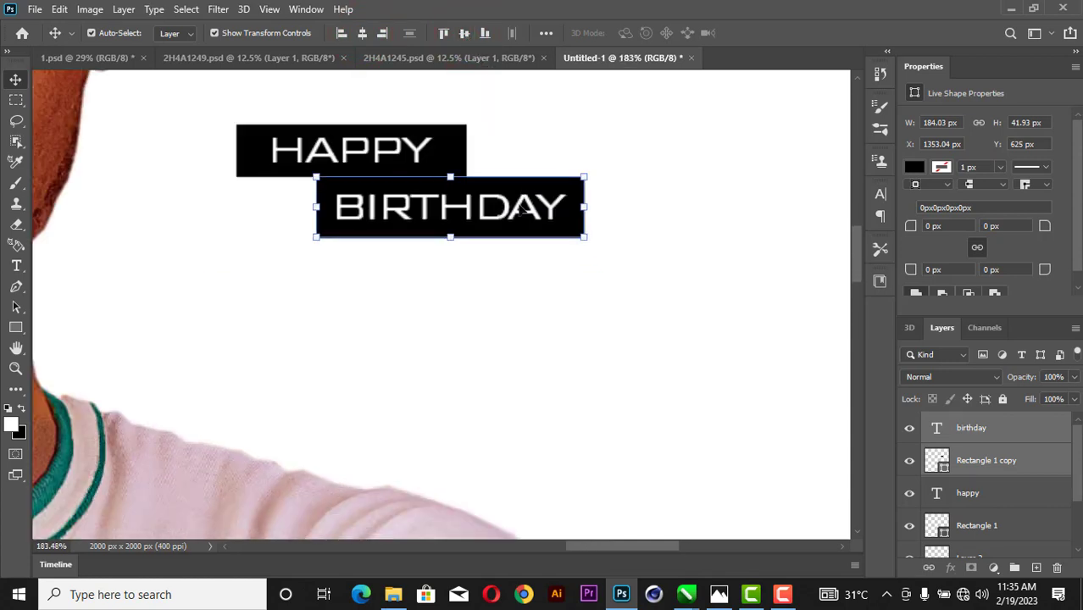
pyautogui.moveTo(517, 209); pyautogui.dragTo(556, 172)
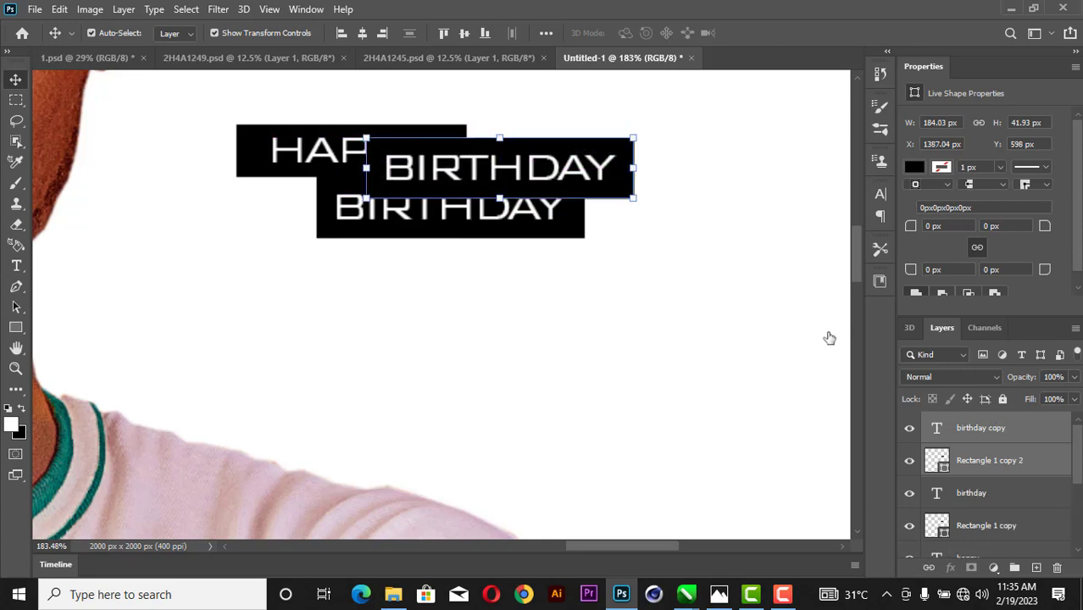
pyautogui.moveTo(990, 435); pyautogui.dragTo(962, 462)
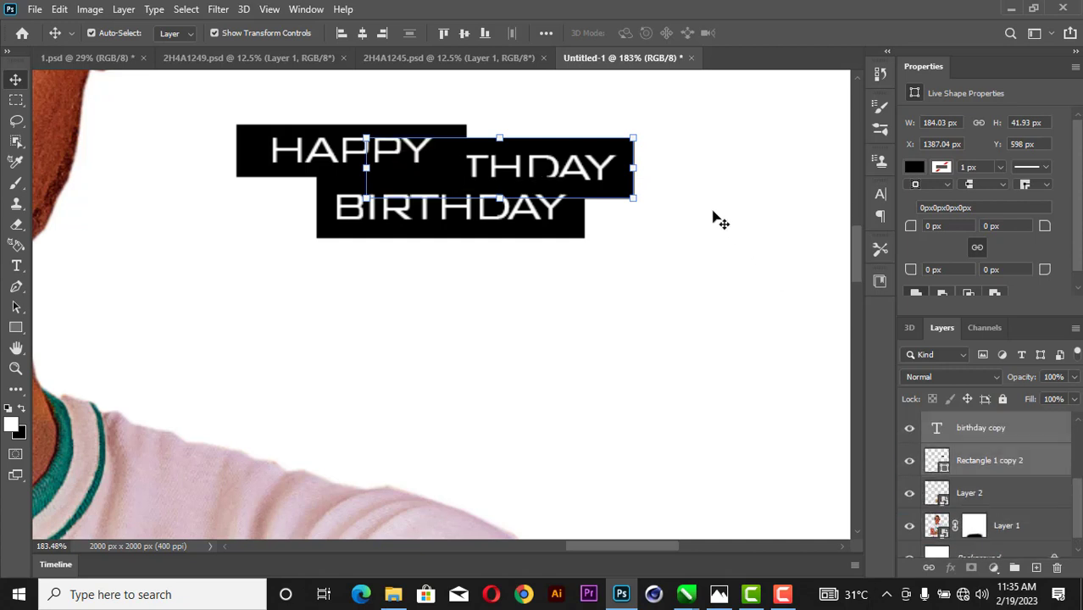
pyautogui.click(715, 213)
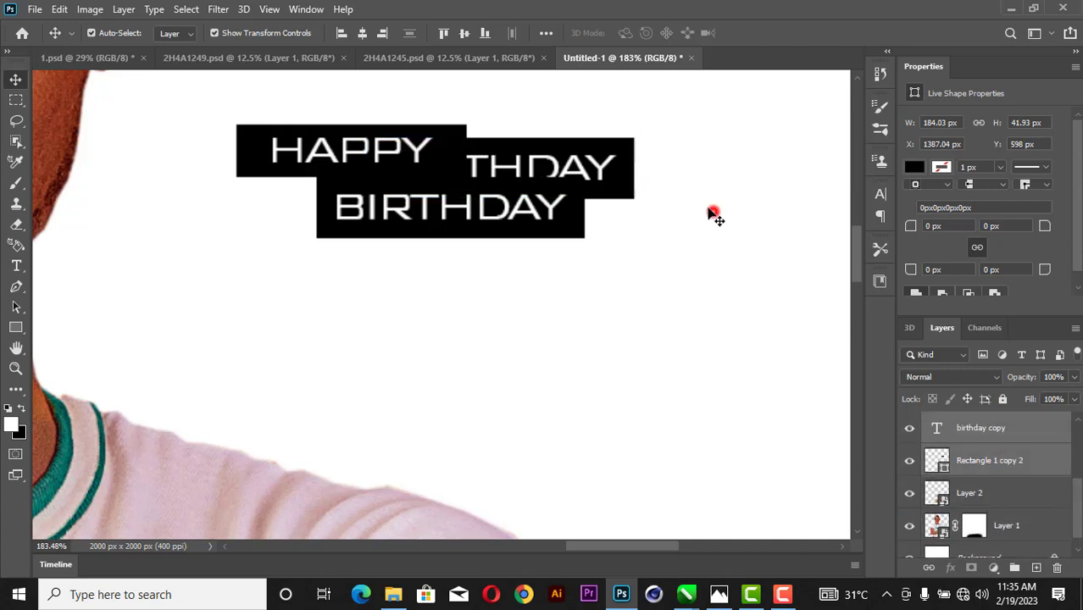
# Replace the duplicated label's BIRTHDAY text with the birthday's day and abbreviated month in capitals.
pyautogui.click(603, 170)
pyautogui.doubleClick(603, 171)
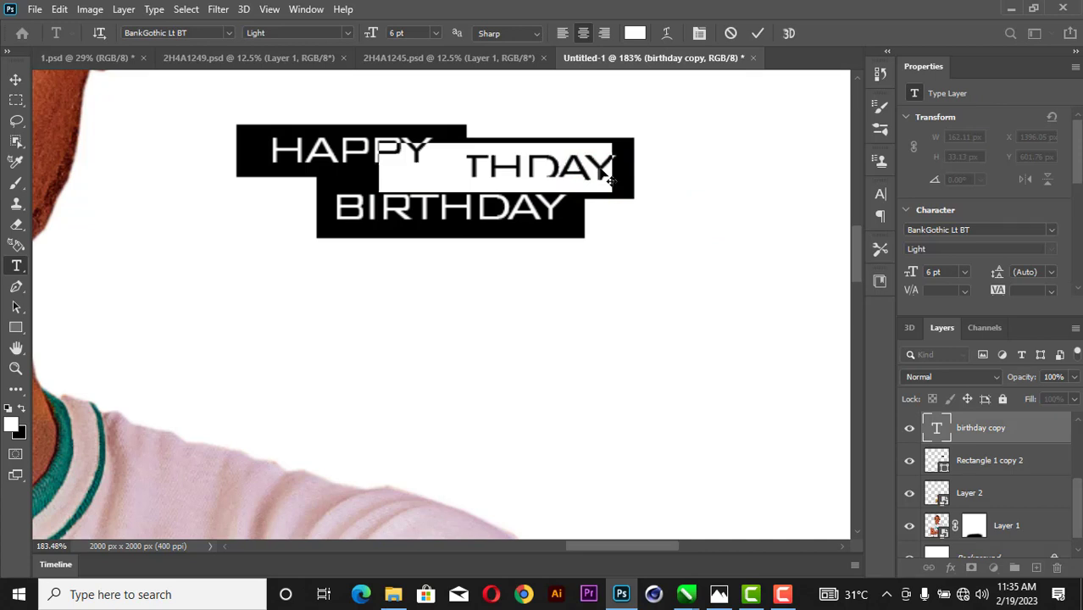
pyautogui.write('19TH')
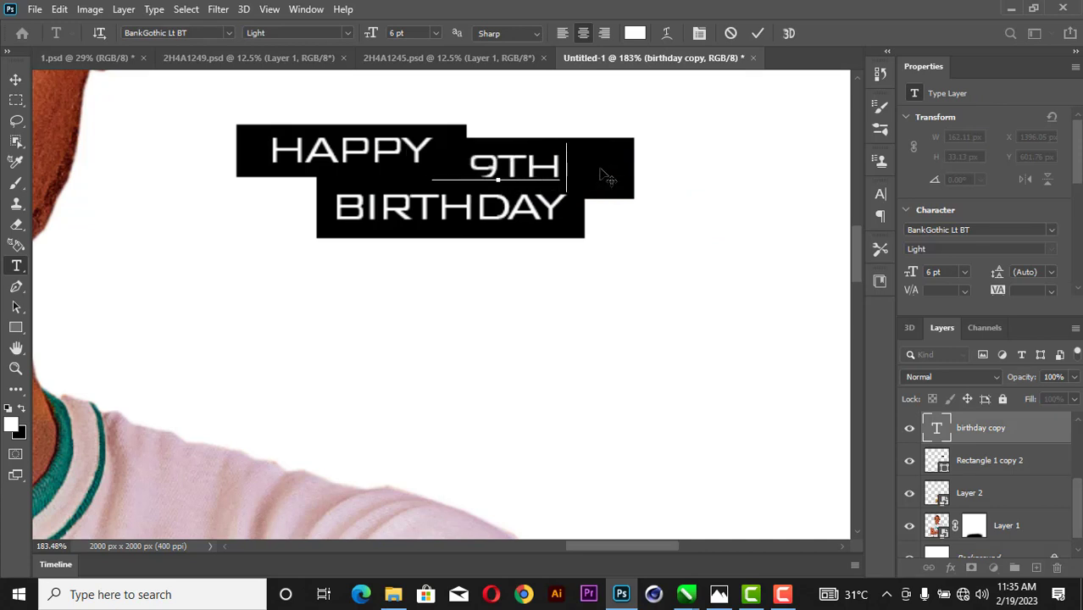
pyautogui.write(' FEB.')
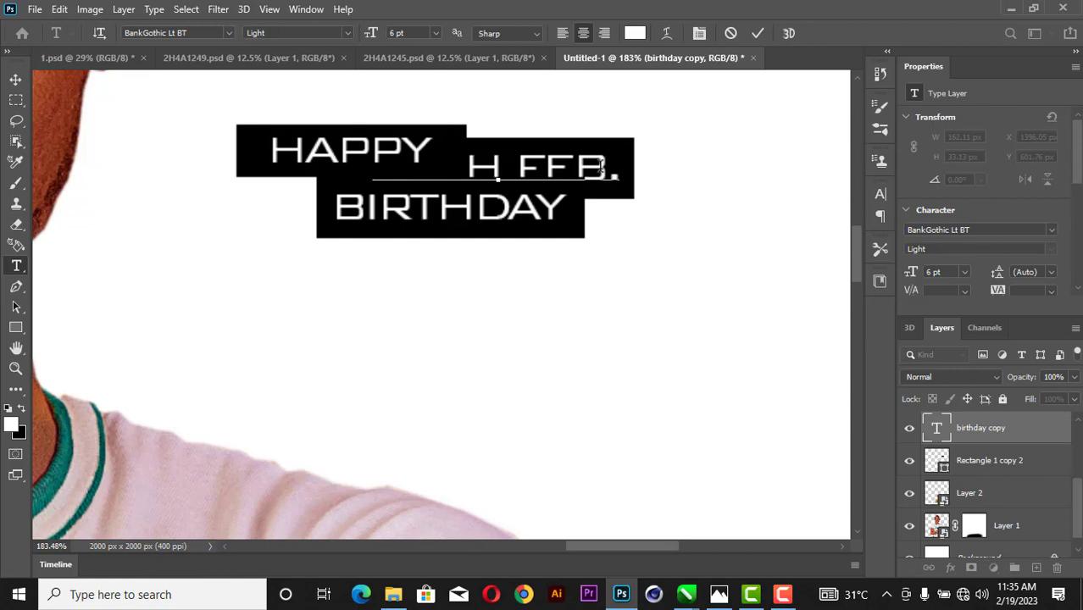
pyautogui.click(754, 34)
pyautogui.press('v')
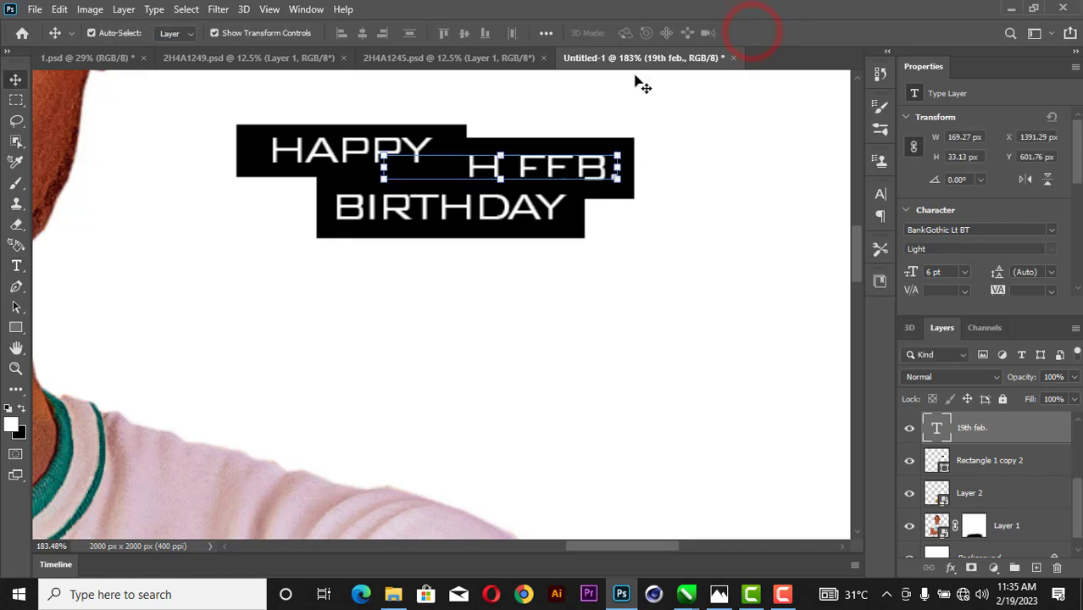
# Reduce the date text to 5 pt.
pyautogui.click(386, 169)
pyautogui.click(482, 176)
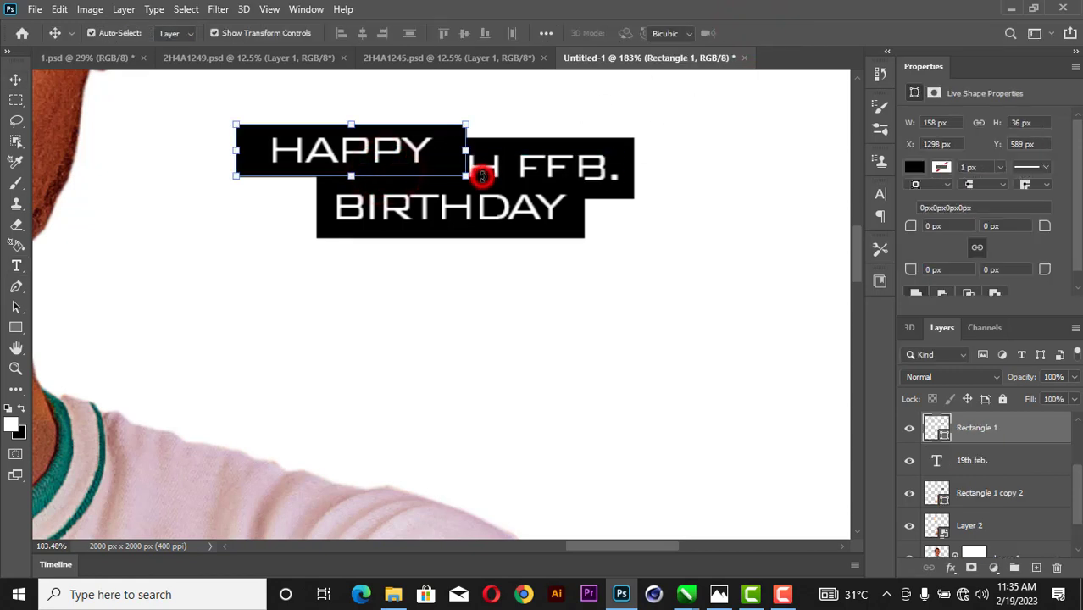
pyautogui.click(786, 33)
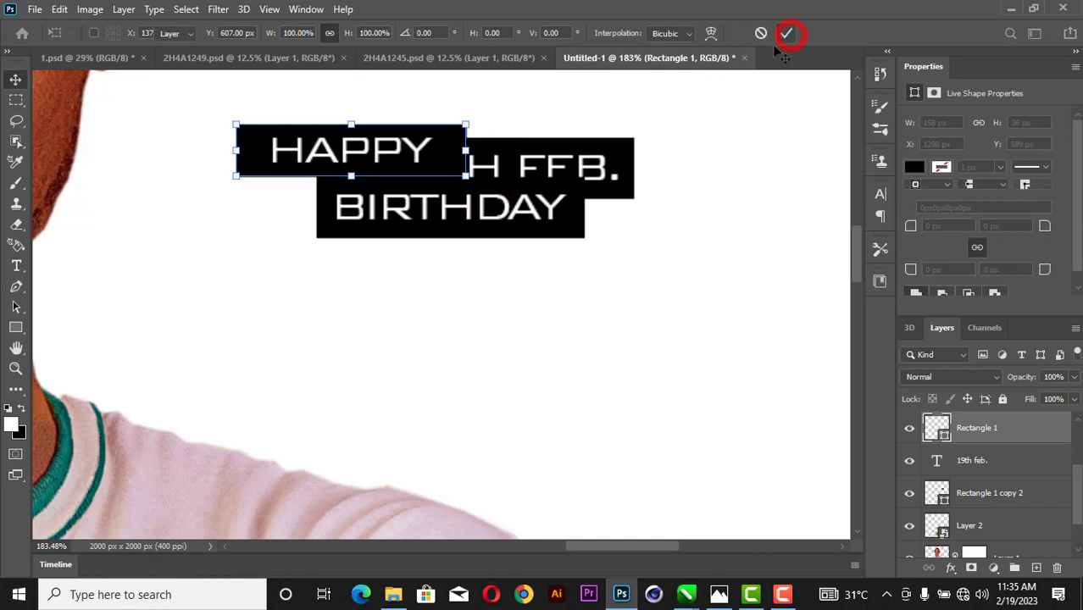
pyautogui.click(604, 170)
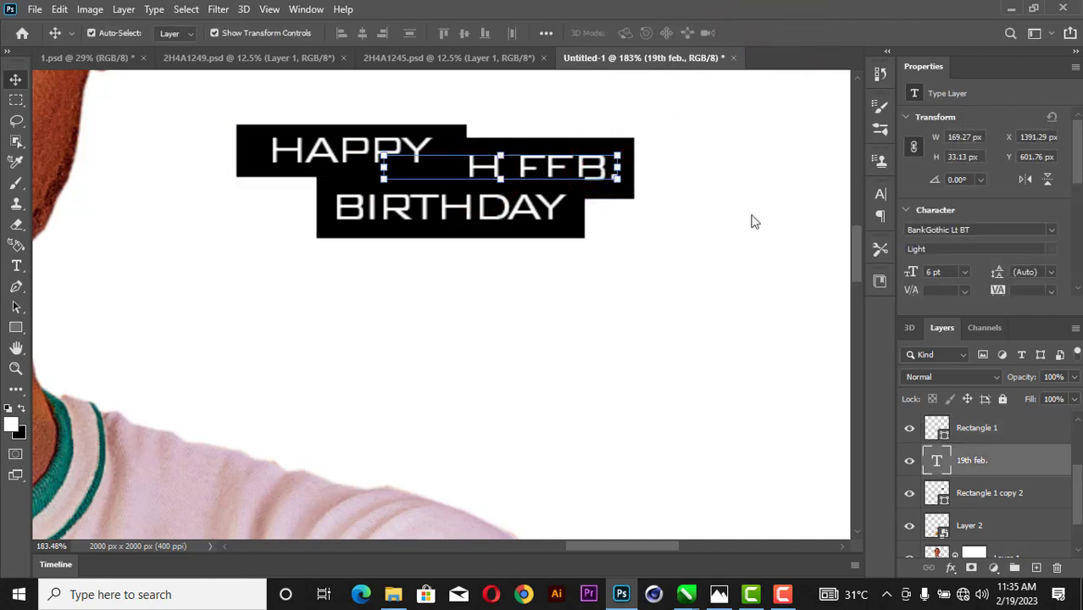
pyautogui.write('5')
pyautogui.press('Return')
pyautogui.click(656, 251)
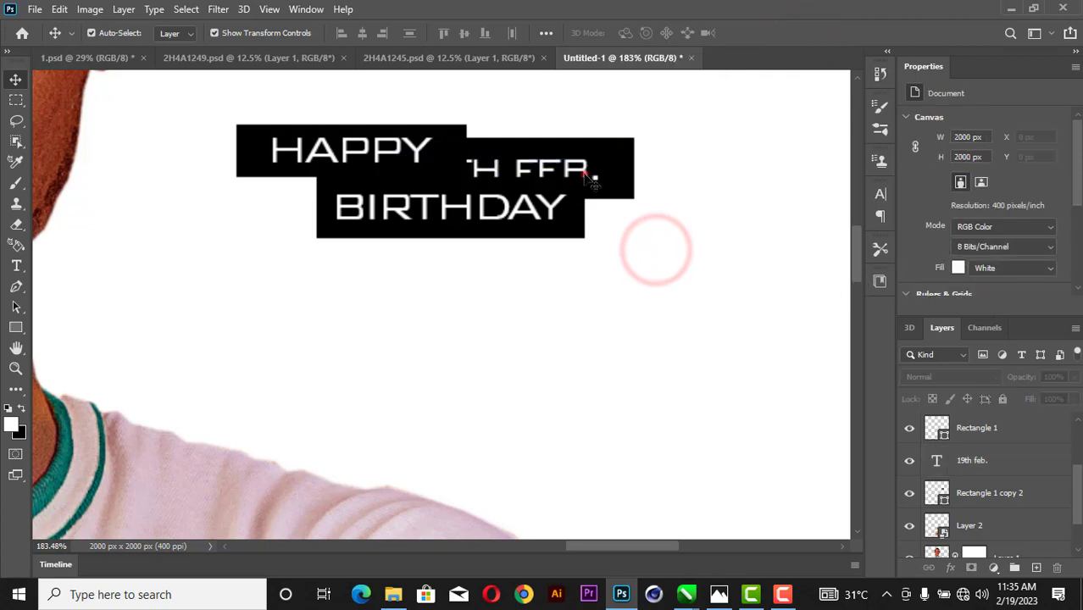
# Move the date text rightward within its black rectangle, and shift the label right and slightly up so it clears HAPPY.
pyautogui.moveTo(585, 179); pyautogui.dragTo(622, 177)
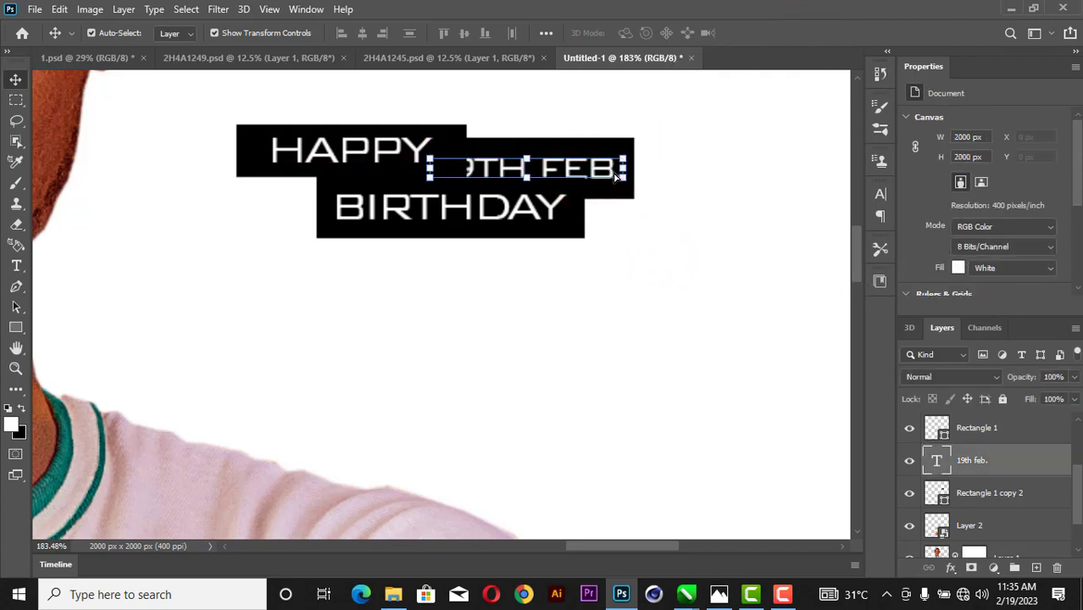
pyautogui.click(1019, 495)
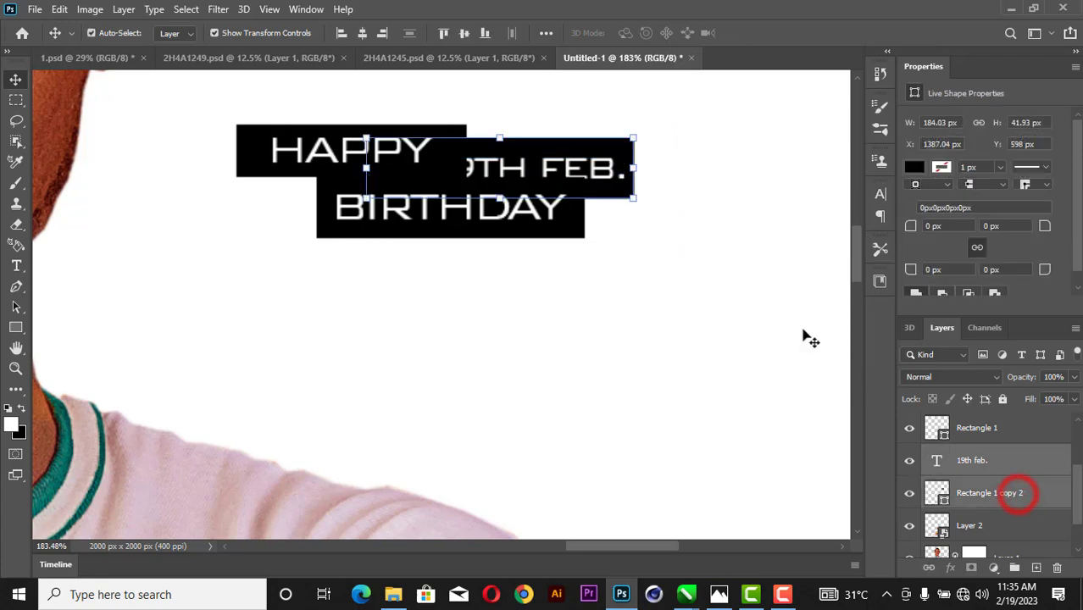
pyautogui.moveTo(591, 167); pyautogui.dragTo(630, 156)
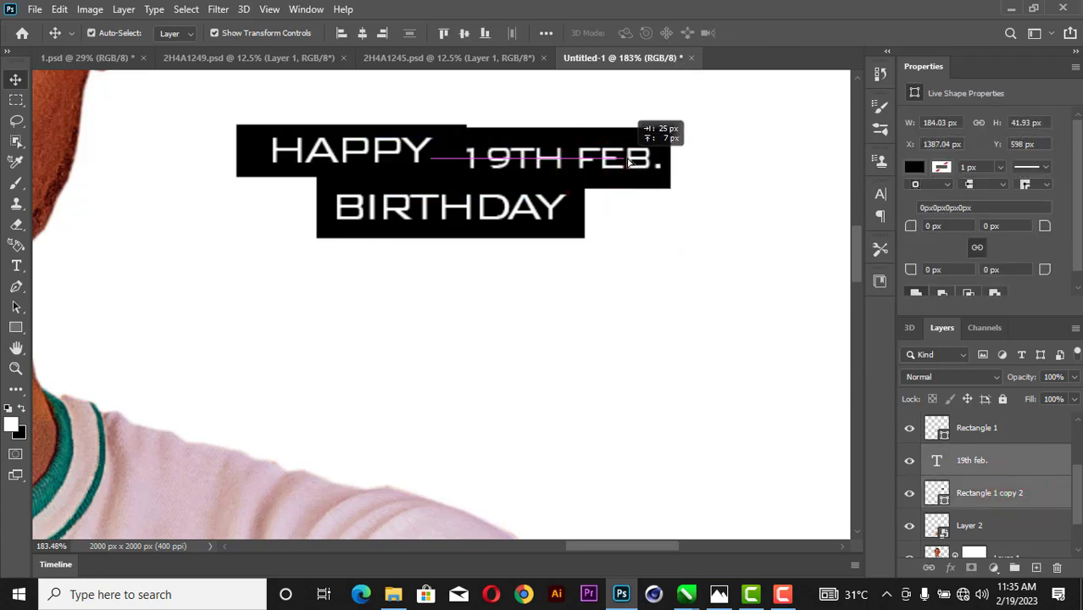
pyautogui.click(703, 165)
pyautogui.click(556, 164)
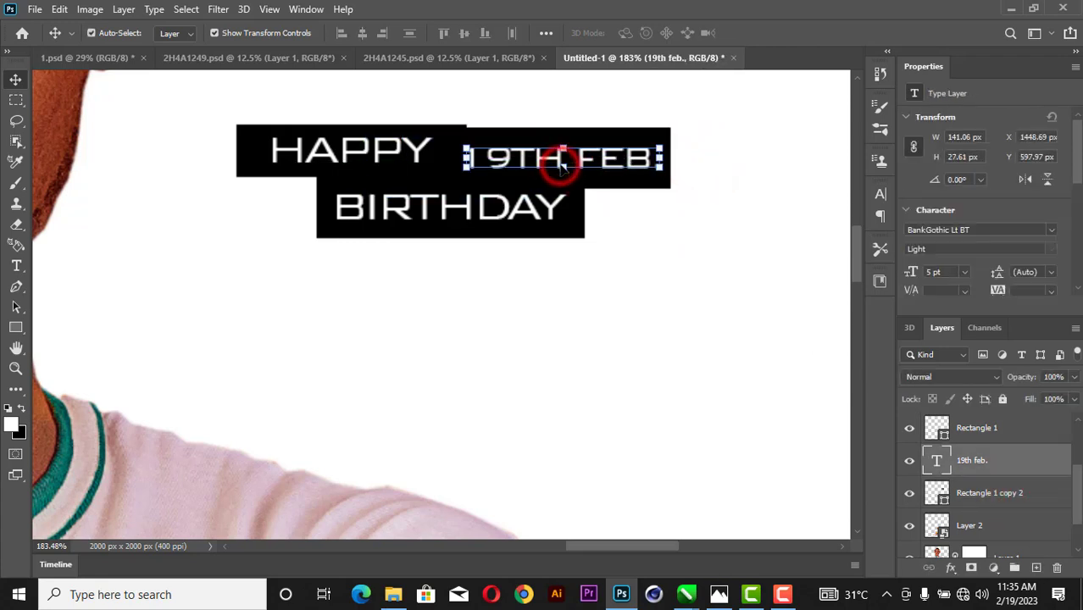
pyautogui.moveTo(584, 159); pyautogui.dragTo(586, 158)
# Nudge the date text and its rectangle together about 6 px right and slightly down beside the HAPPY label.
pyautogui.click(724, 107)
pyautogui.click(642, 153)
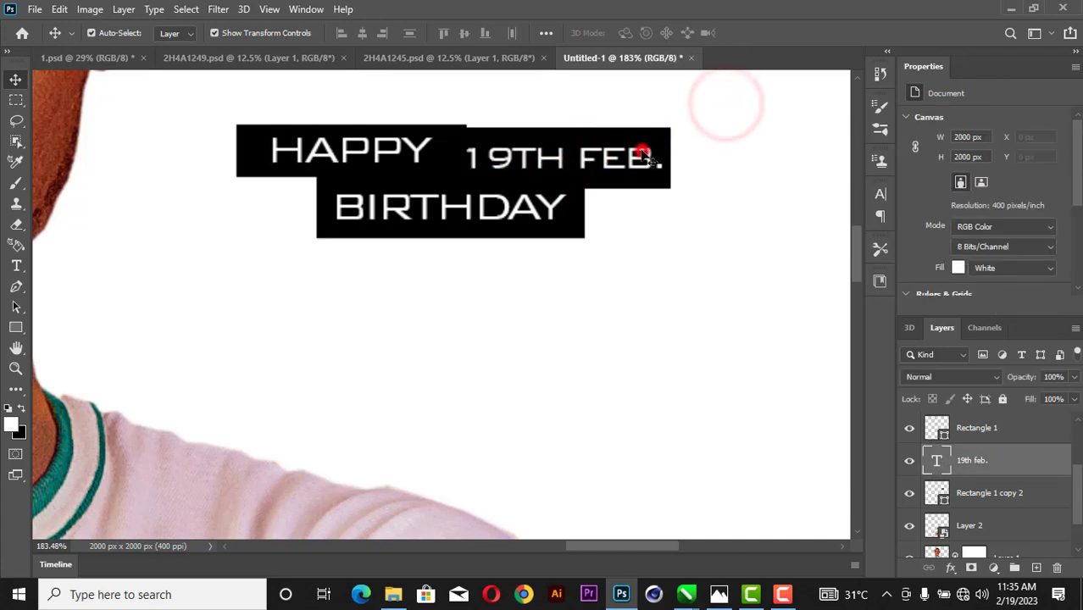
pyautogui.keyDown('shift'); pyautogui.click(953, 492); pyautogui.keyUp('shift')
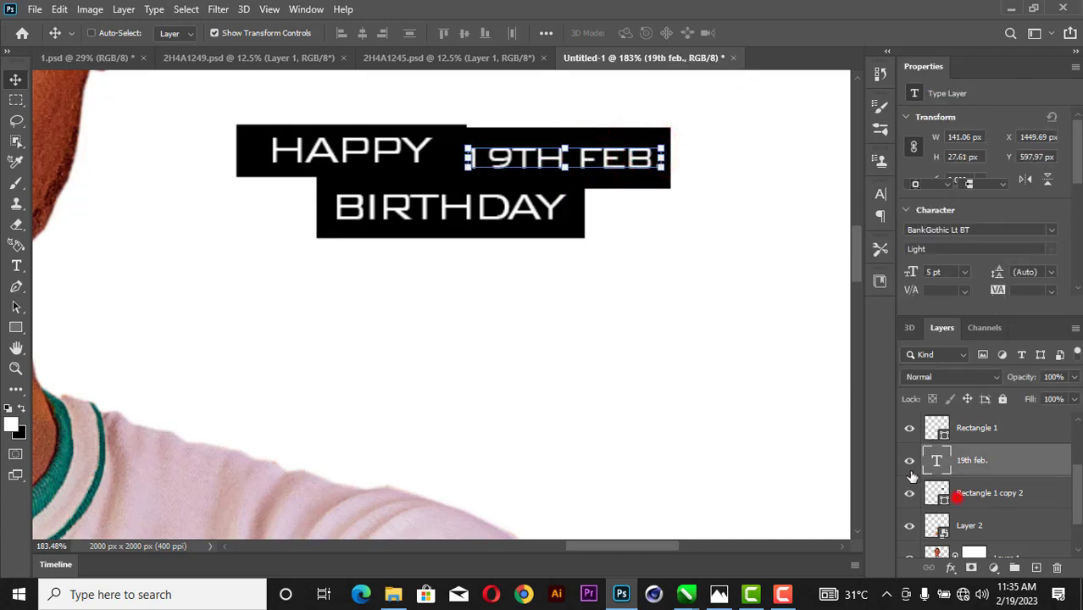
pyautogui.moveTo(638, 156); pyautogui.dragTo(646, 164)
pyautogui.click(553, 210)
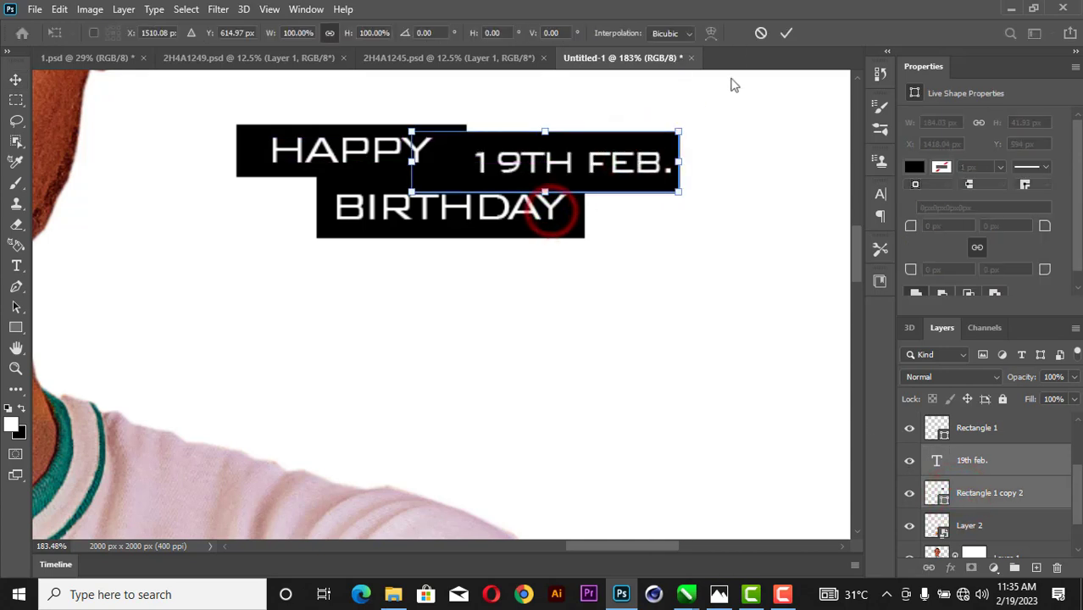
pyautogui.click(787, 33)
# Shift the BIRTHDAY text and its rectangle together 8 px left beneath the HAPPY label.
pyautogui.click(553, 211)
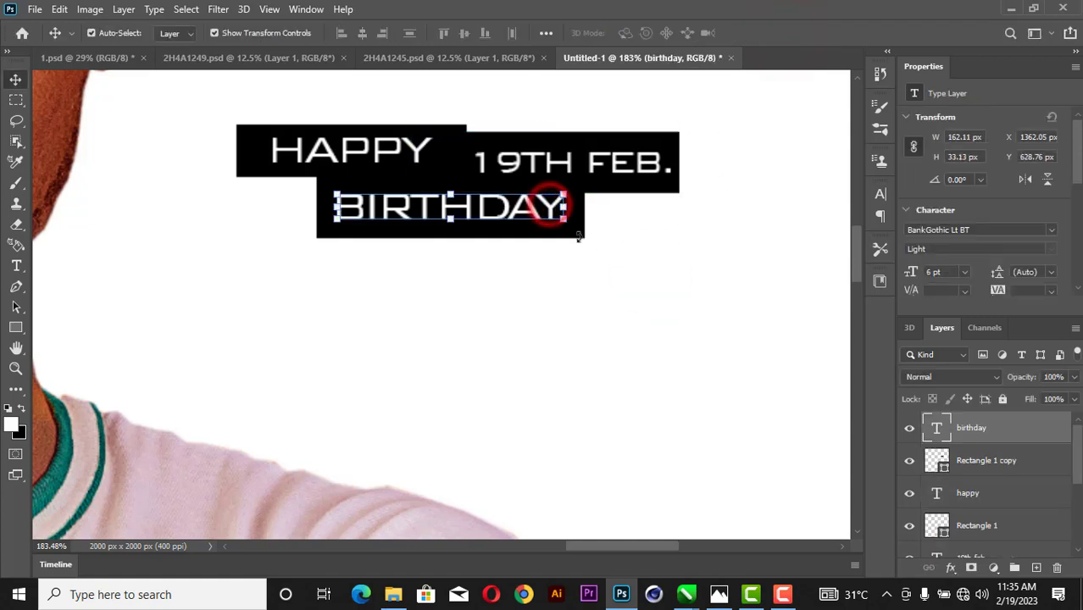
pyautogui.scroll(10, 579, 237)
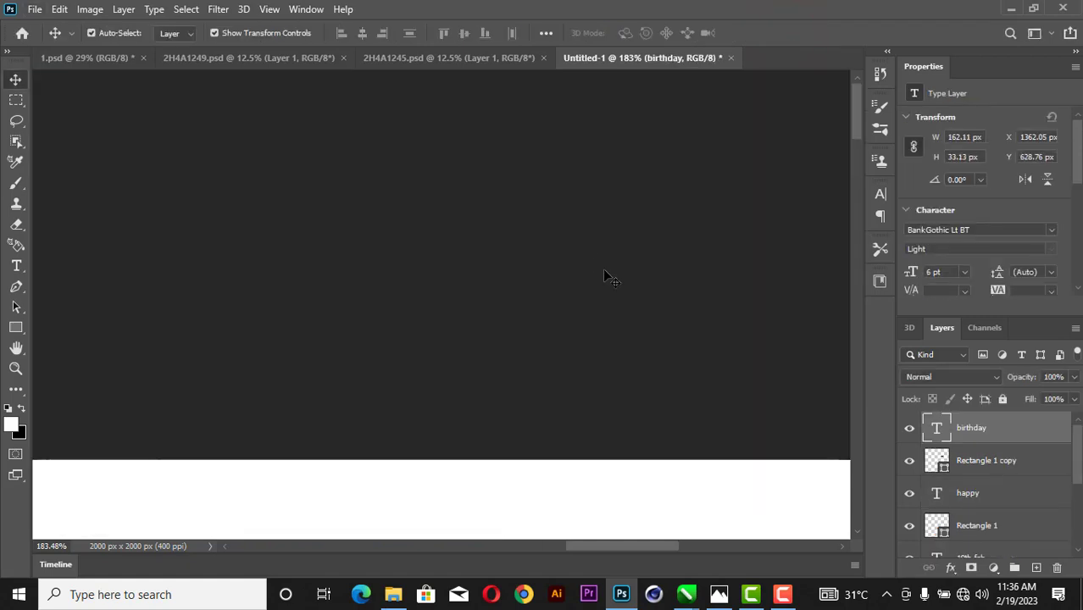
pyautogui.scroll(-8, 602, 269)
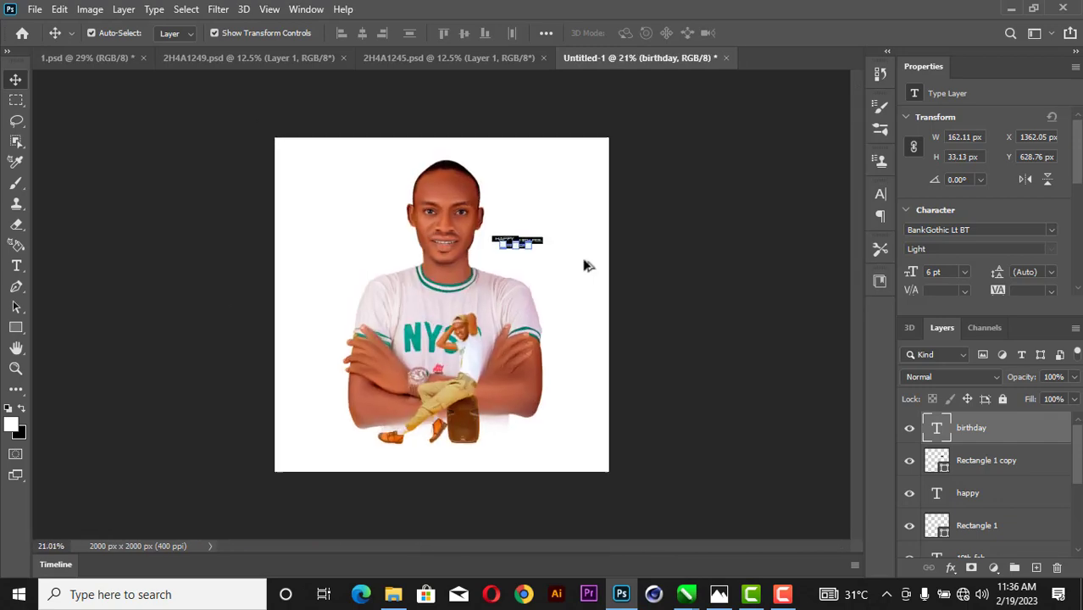
pyautogui.scroll(10, 564, 250)
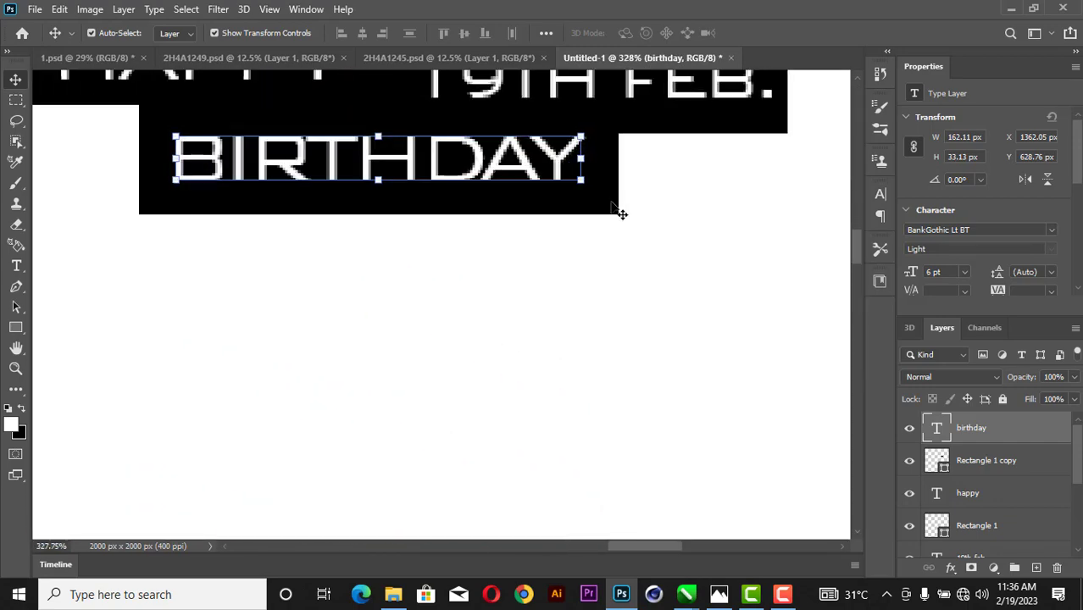
pyautogui.moveTo(614, 207)
pyautogui.mouseDown()
pyautogui.moveTo(624, 220)
pyautogui.moveTo(593, 204)
pyautogui.mouseUp()
pyautogui.scroll(-2, 746, 204)
pyautogui.scroll(-2, 746, 203)
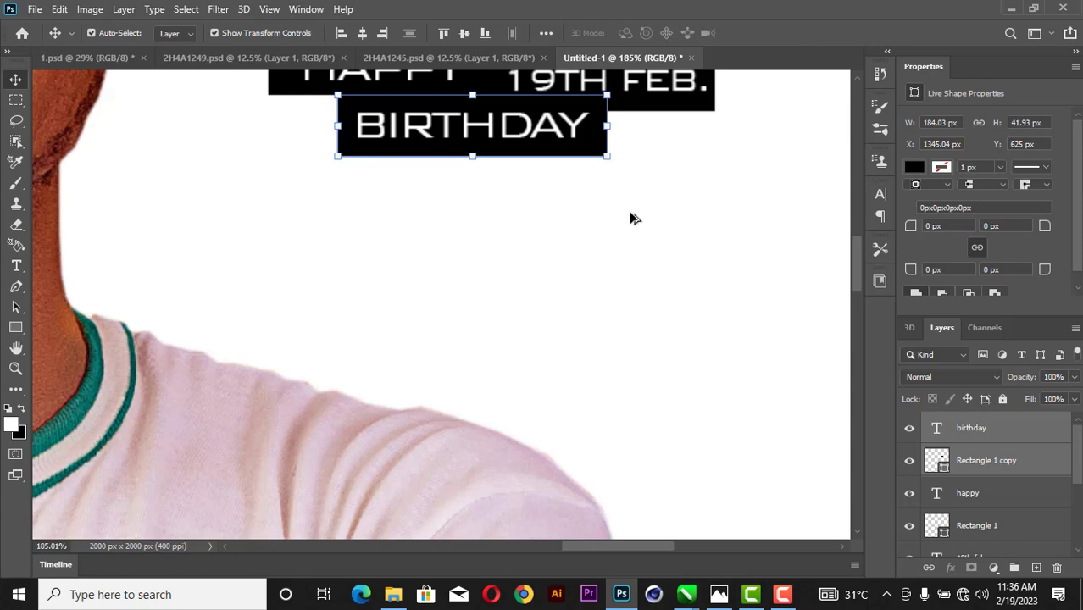
# Draw three black squares beside the portrait's head, two side by side with one below, the second about 162 px wide.
pyautogui.scroll(-6, 632, 218)
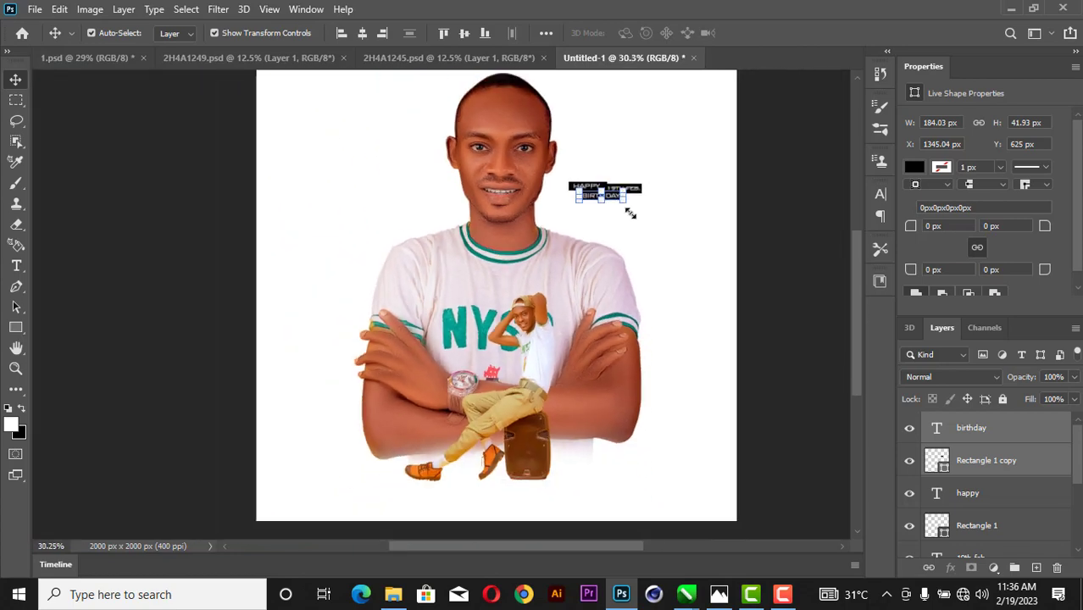
pyautogui.click(16, 327)
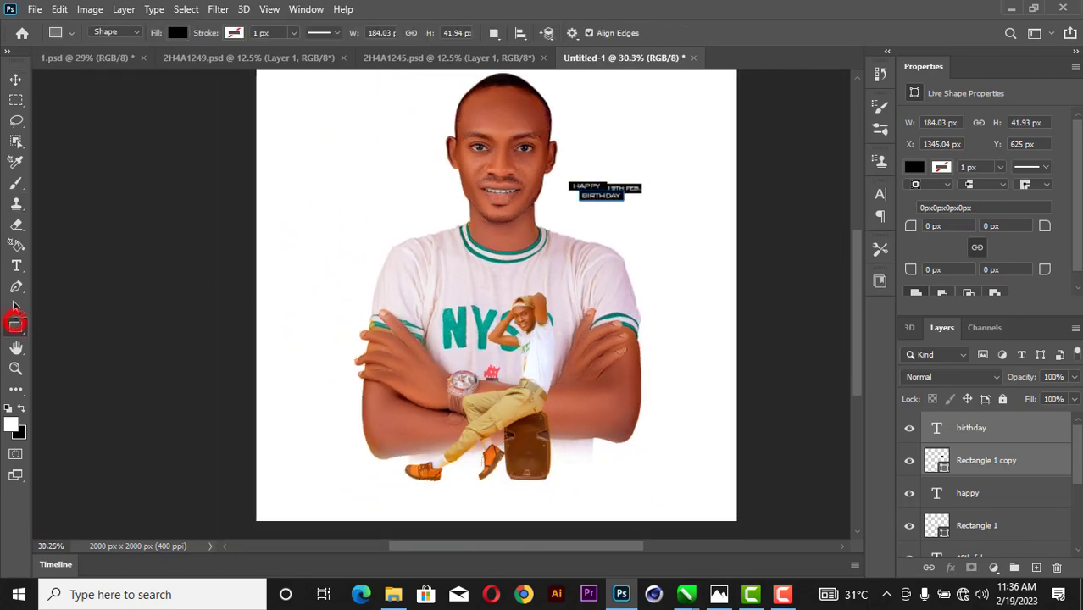
pyautogui.moveTo(304, 155)
pyautogui.mouseDown()
pyautogui.moveTo(344, 214)
pyautogui.moveTo(345, 192)
pyautogui.moveTo(394, 194)
pyautogui.mouseUp()
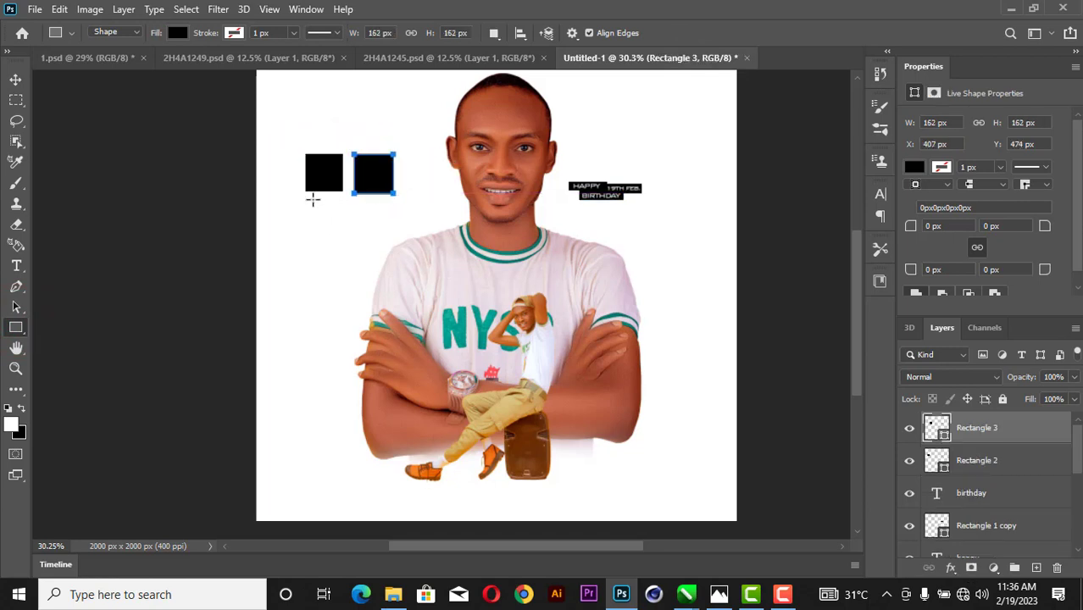
pyautogui.moveTo(312, 199); pyautogui.dragTo(358, 243)
pyautogui.click(13, 82)
pyautogui.click(281, 160)
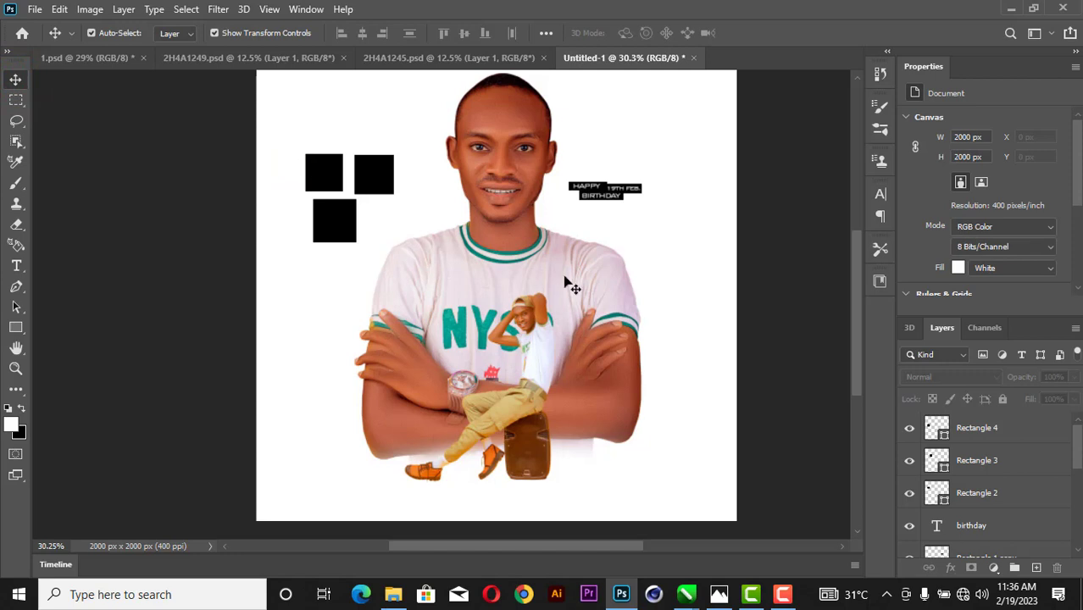
# Open the large portrait on Layer 1 in the Camera Raw Filter.
pyautogui.scroll(-5, 1027, 483)
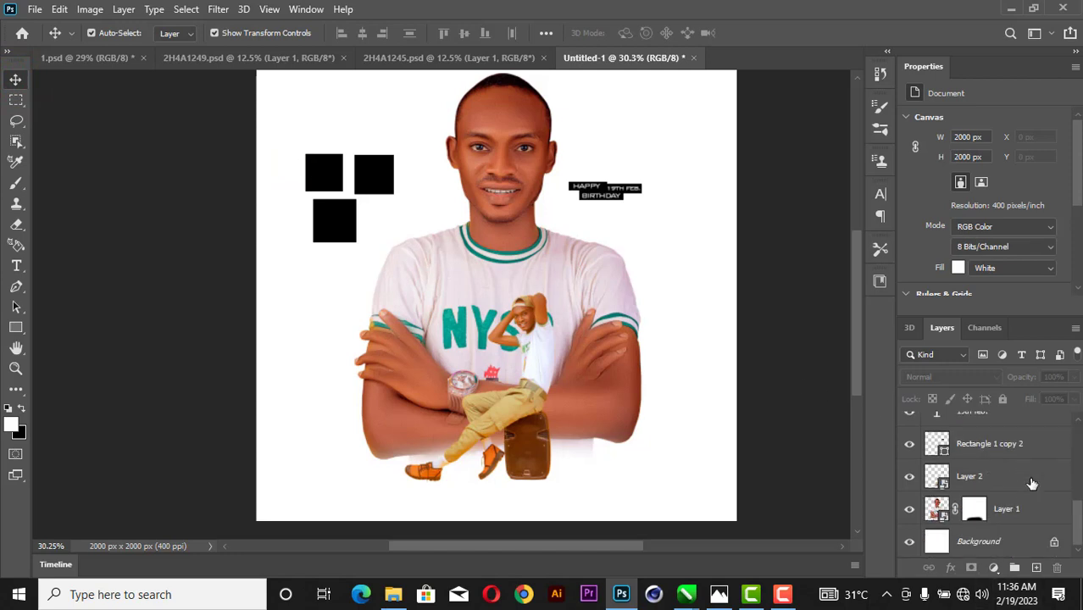
pyautogui.click(933, 509)
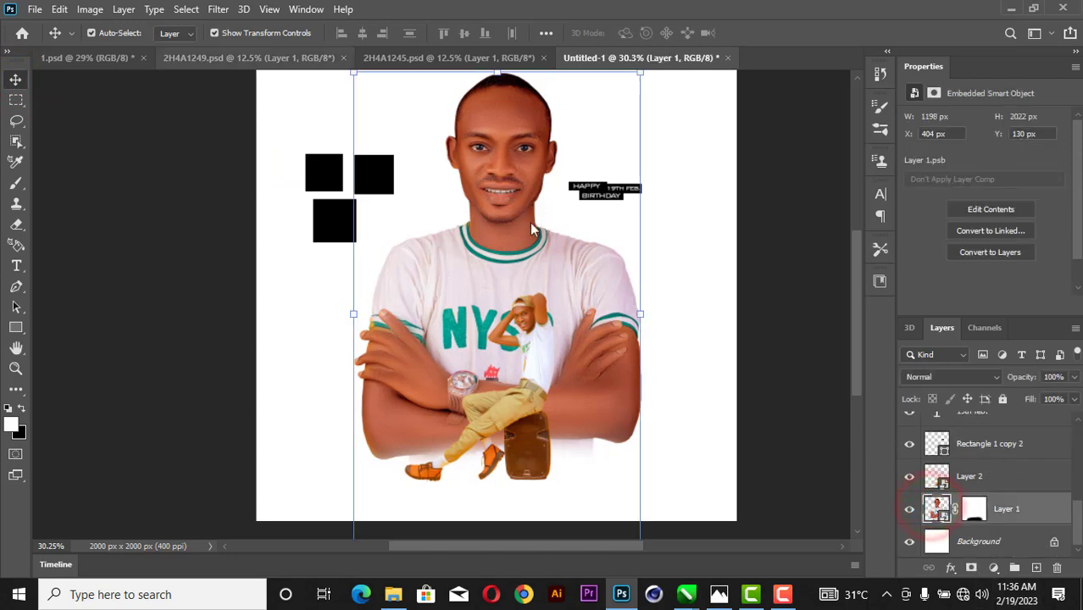
pyautogui.click(219, 10)
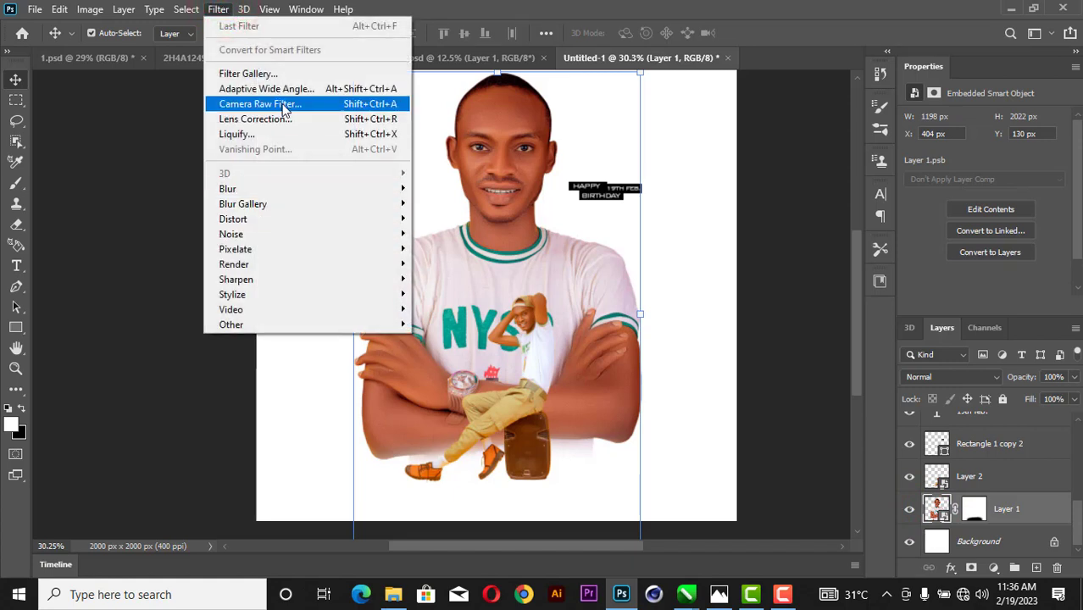
pyautogui.click(284, 104)
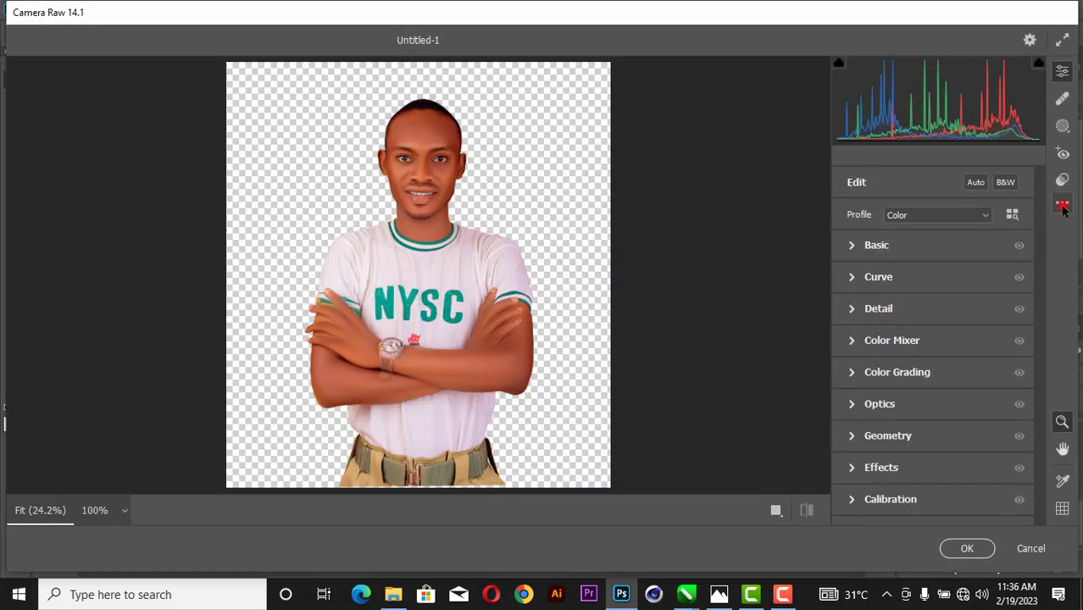
# Load the Colograde.xmp settings from the Birthday folder in Pictures onto the large portrait.
pyautogui.click(1061, 204)
pyautogui.click(873, 388)
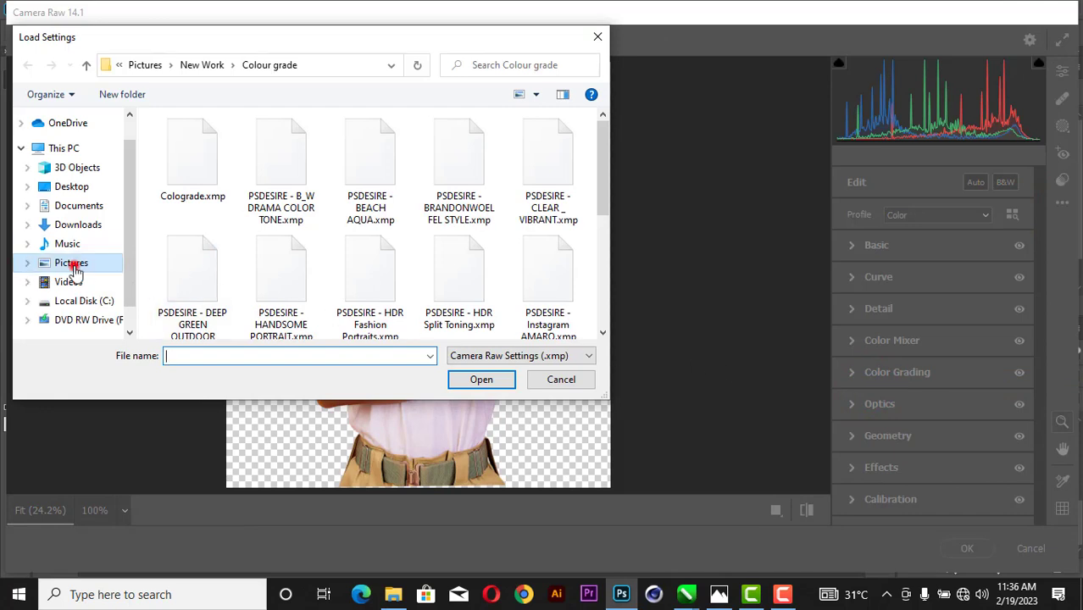
pyautogui.click(75, 268)
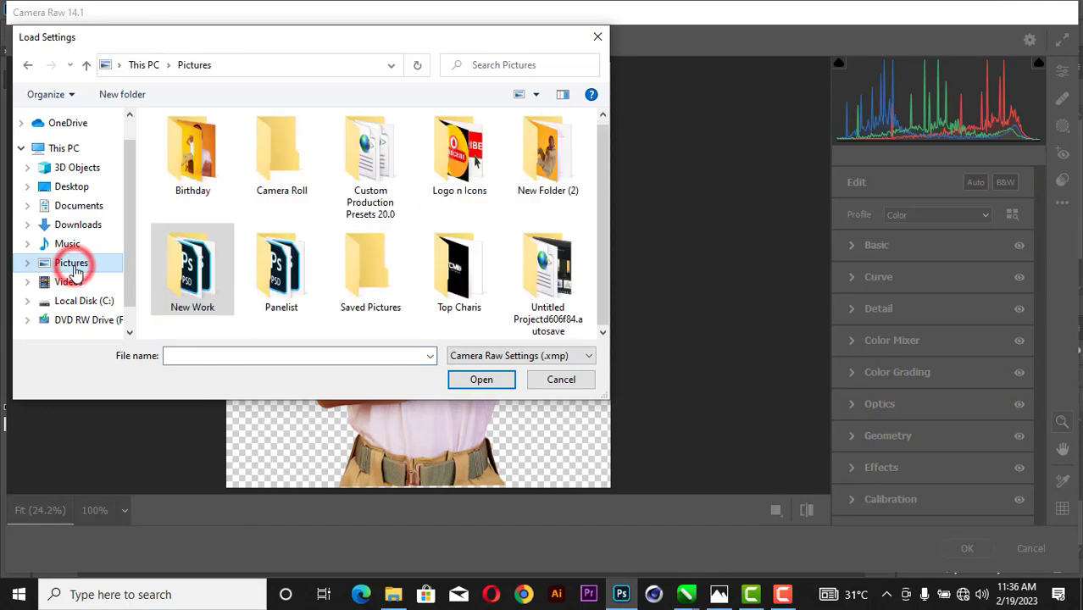
pyautogui.doubleClick(200, 175)
pyautogui.click(193, 203)
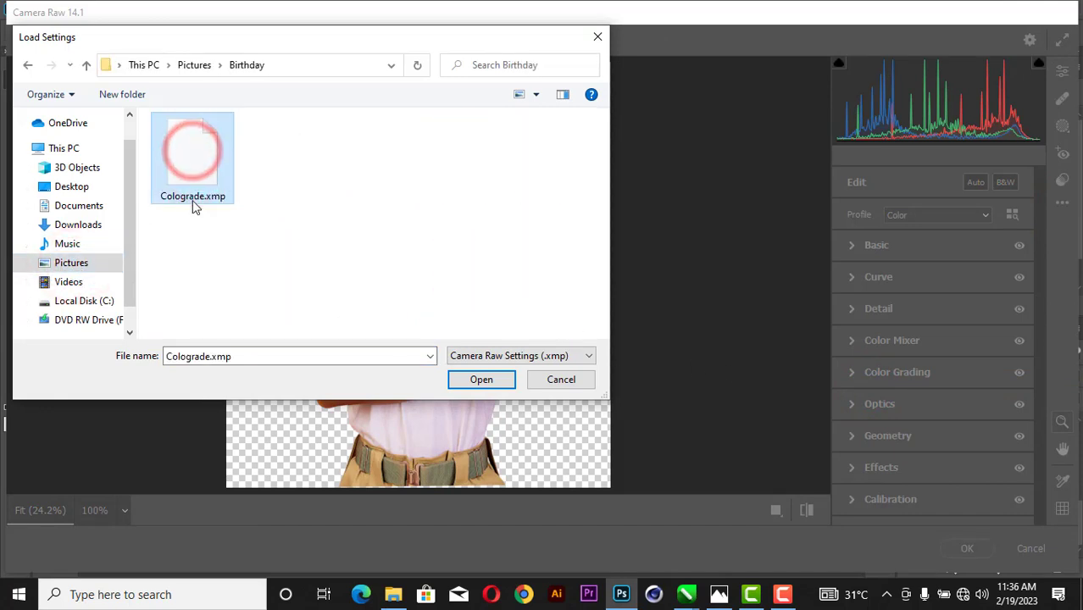
pyautogui.click(476, 380)
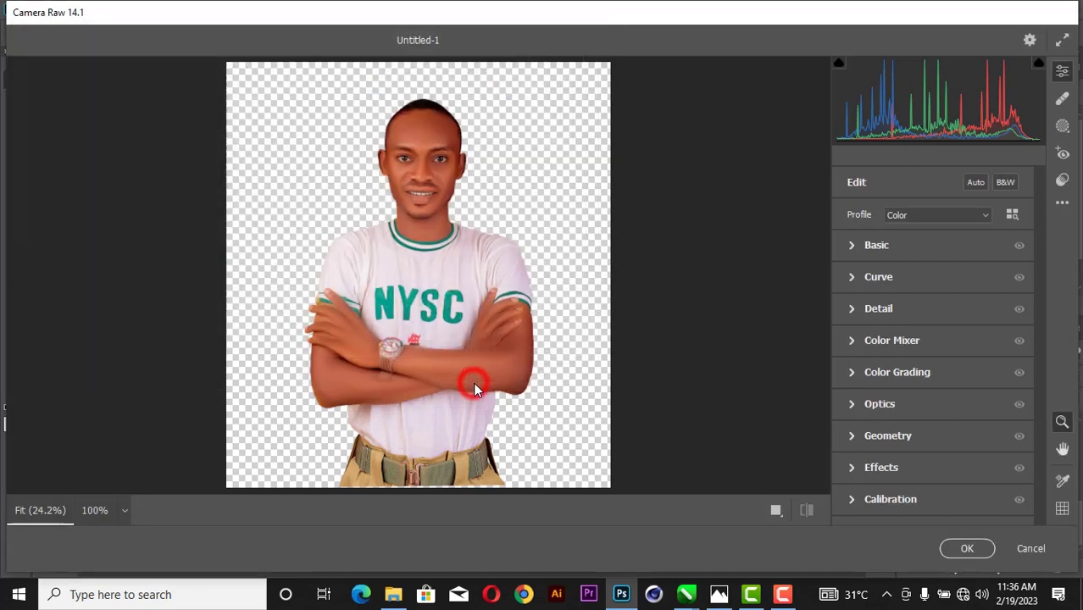
# Check the graded face at actual size and apply the Camera Raw grading to the large portrait.
pyautogui.click(417, 177)
pyautogui.rightClick(534, 267)
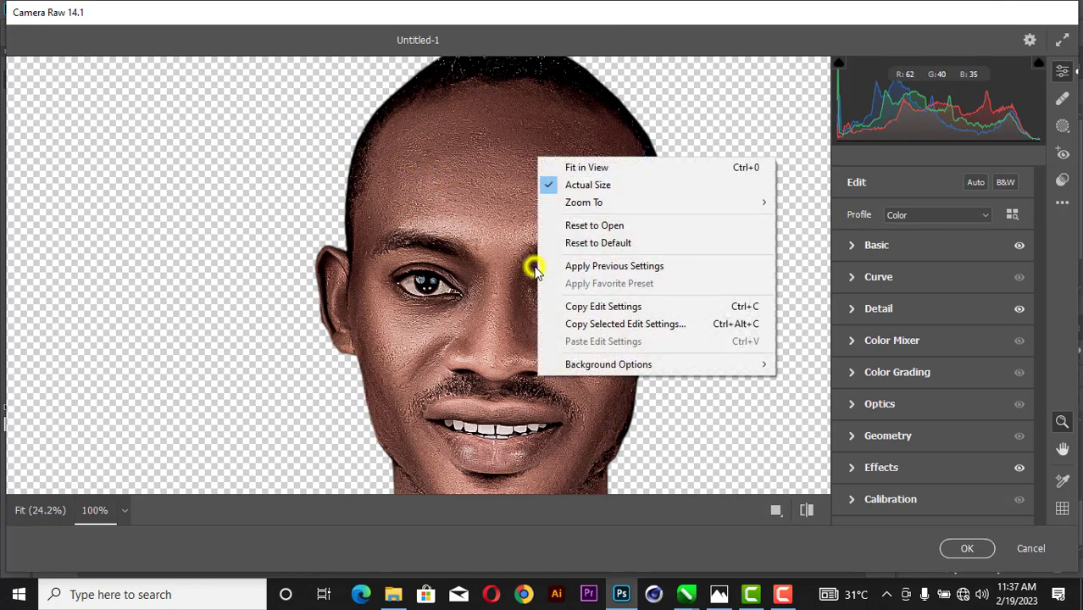
pyautogui.click(584, 167)
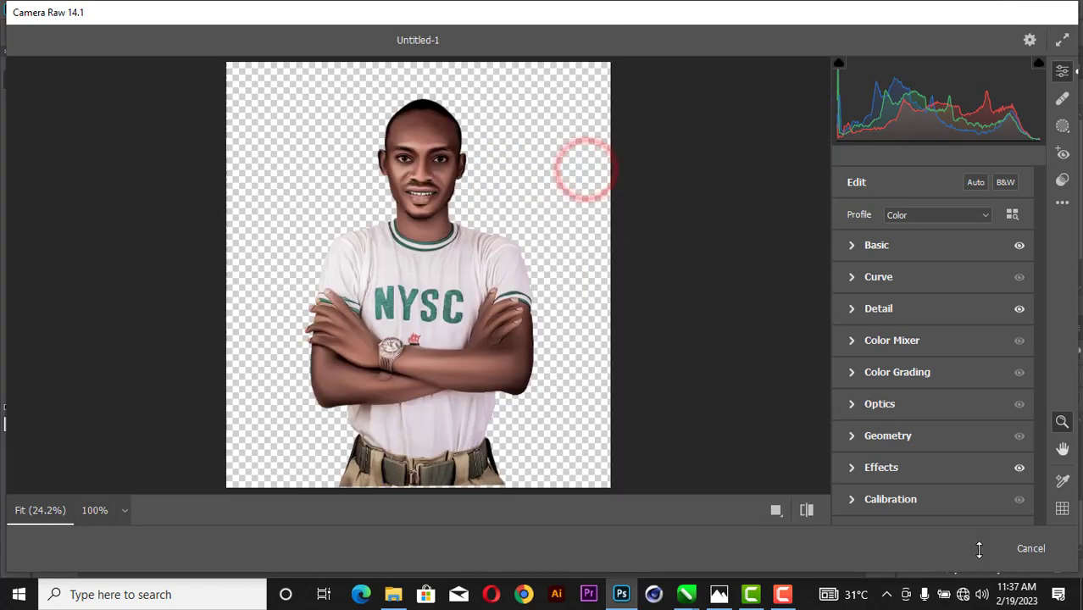
pyautogui.click(968, 549)
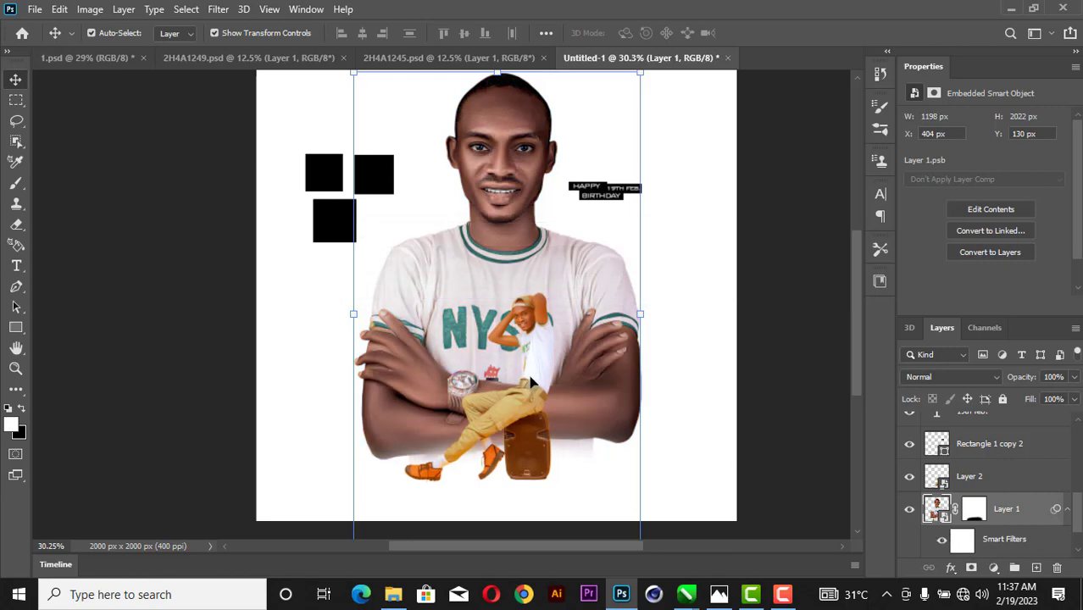
# Apply the Camera Raw Filter with the Colograde.xmp settings to the small seated figure on Layer 2.
pyautogui.click(532, 383)
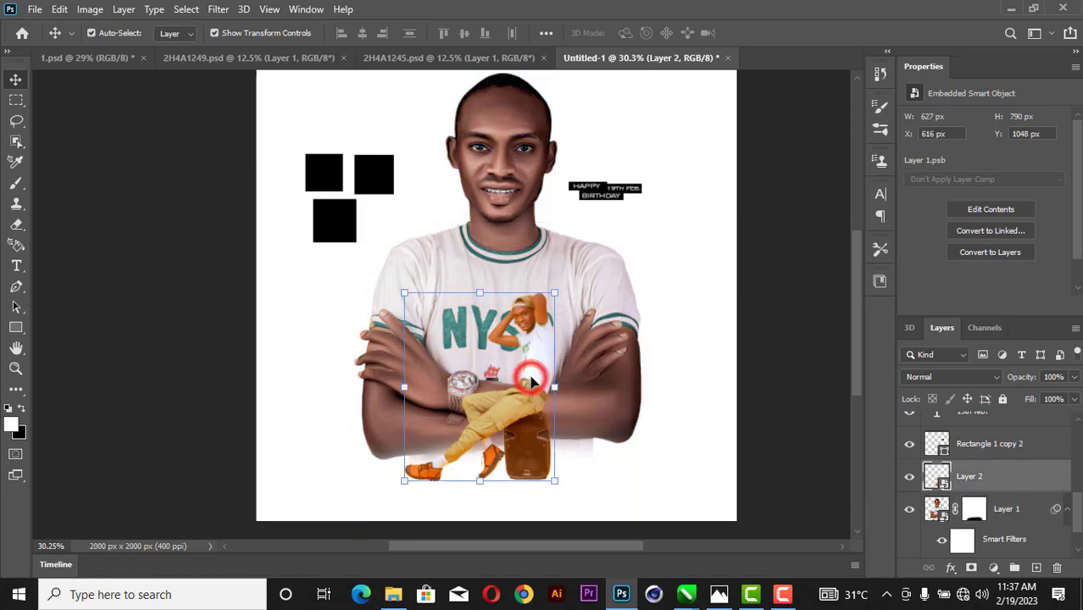
pyautogui.click(217, 9)
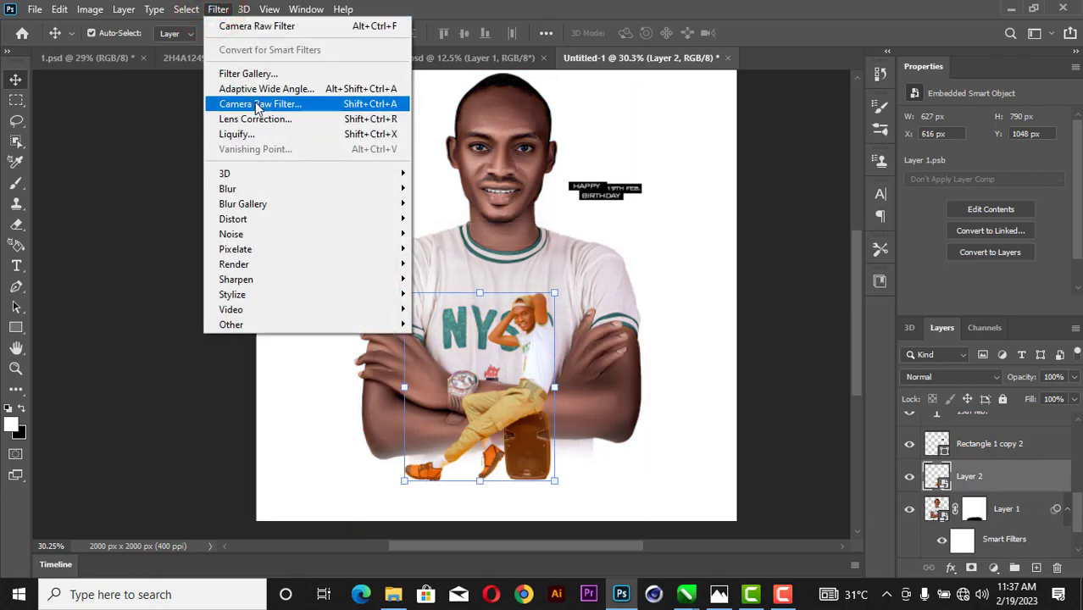
pyautogui.click(256, 105)
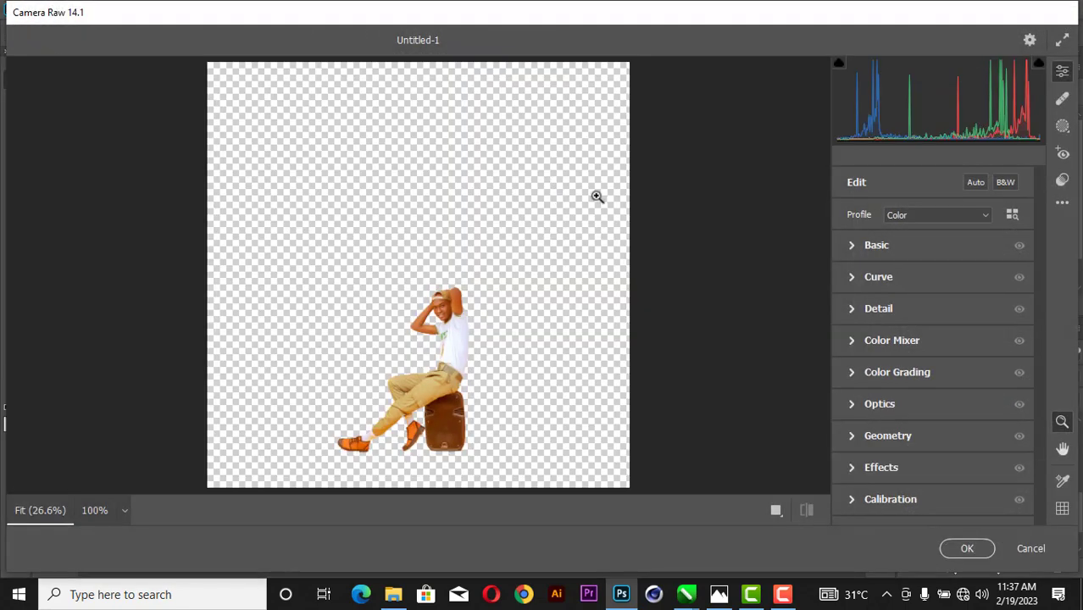
pyautogui.click(1065, 209)
pyautogui.click(897, 388)
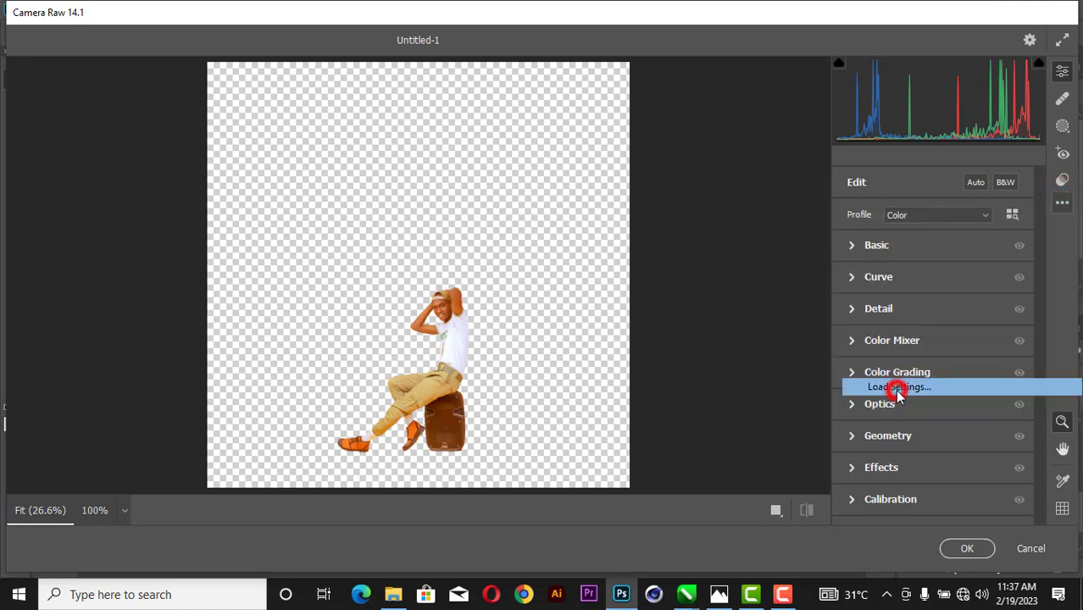
pyautogui.click(197, 169)
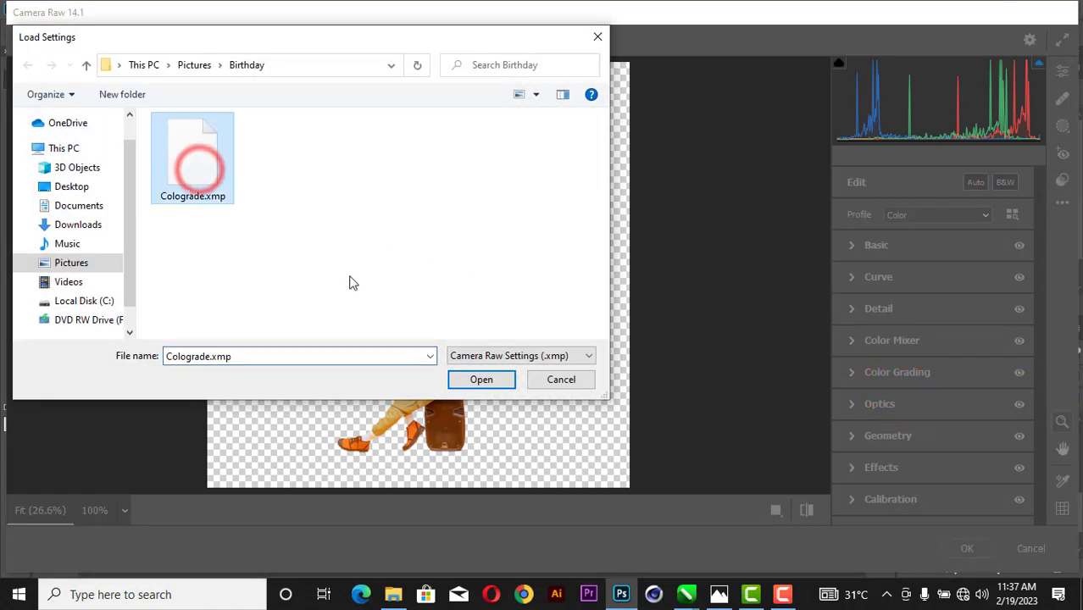
pyautogui.click(496, 380)
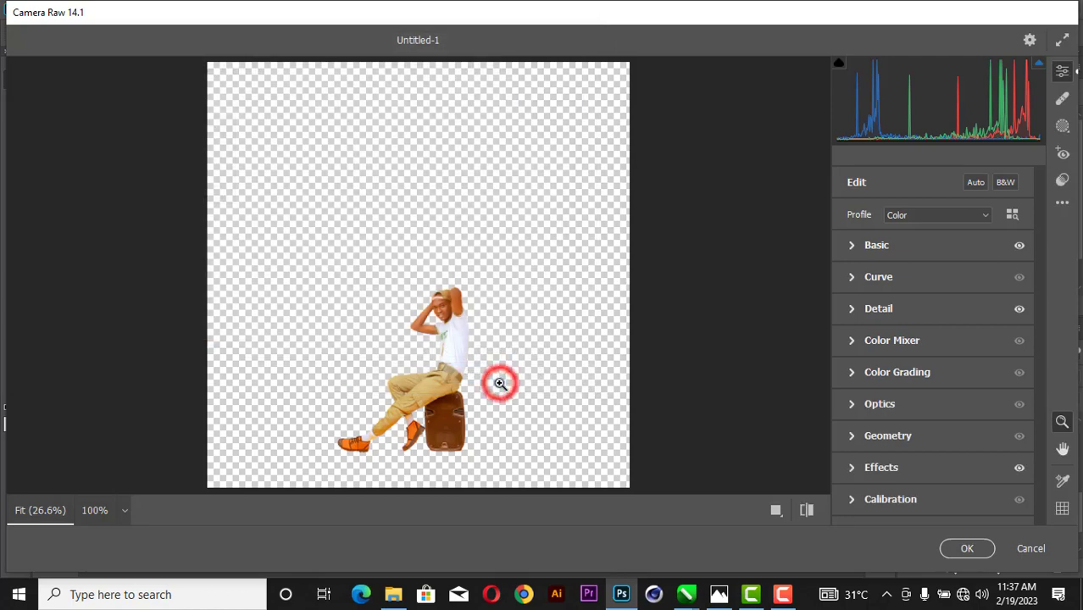
pyautogui.click(965, 548)
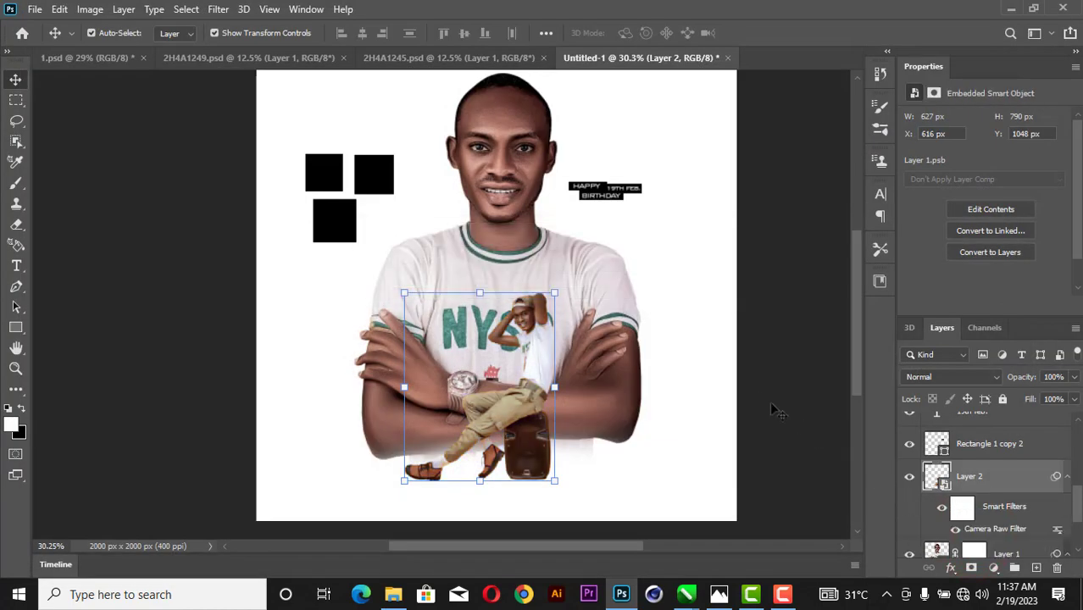
# Fill the first black square beside the head with dark green #1d3b37 sampled from the large portrait's shirt collar.
pyautogui.click(745, 384)
pyautogui.hotkey('ctrl', '+')
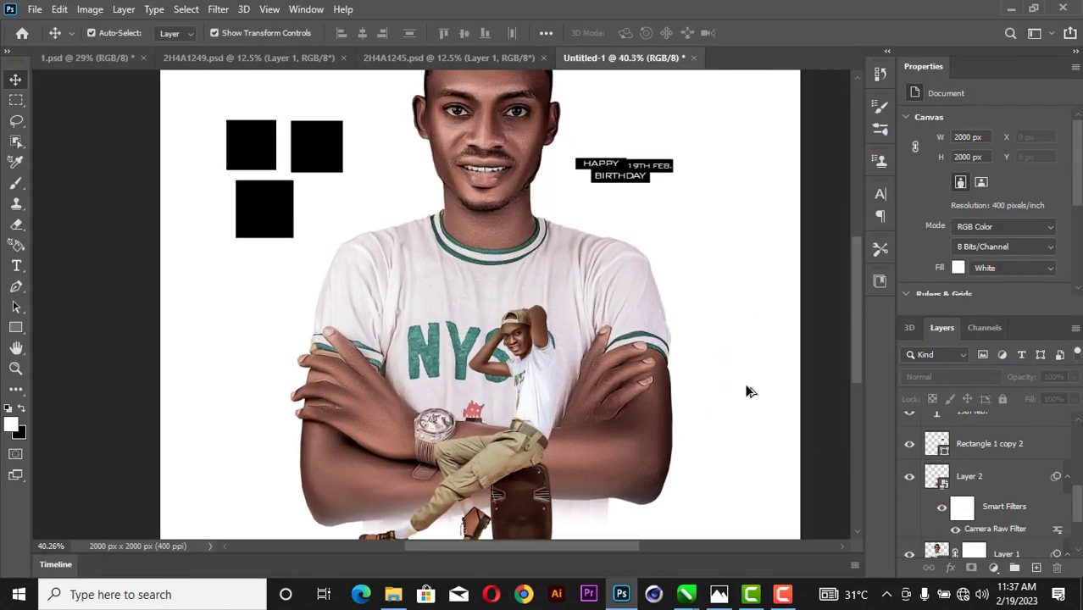
pyautogui.scroll(1, 748, 390)
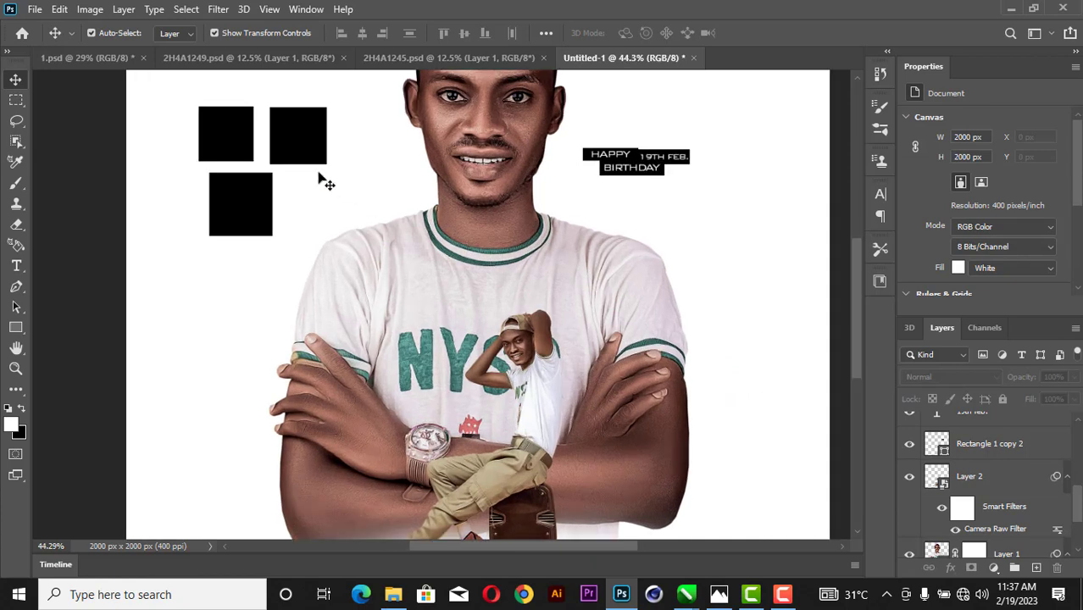
pyautogui.click(226, 132)
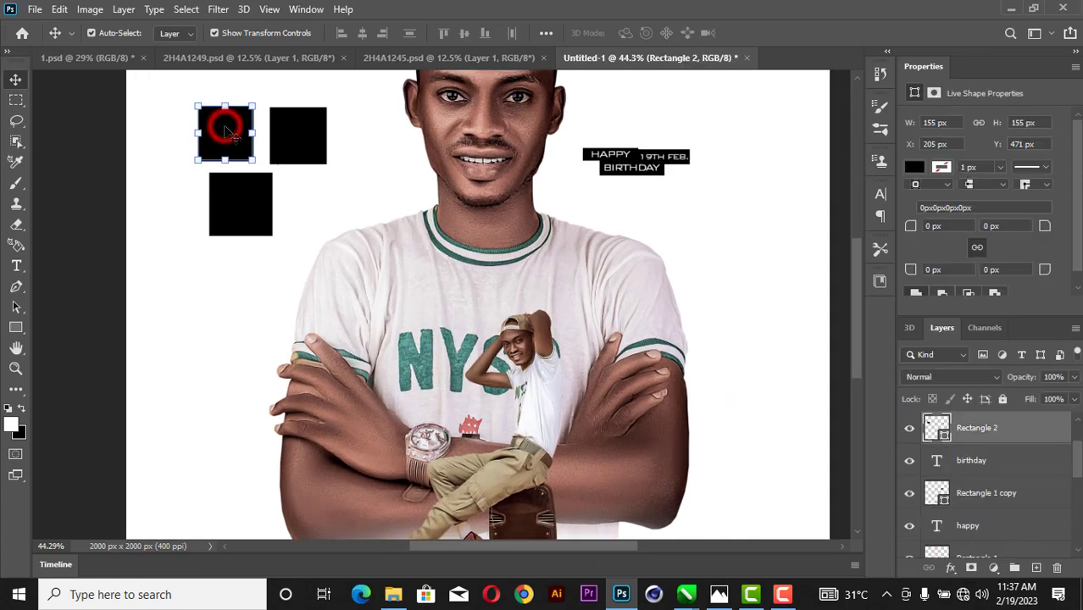
pyautogui.click(914, 167)
pyautogui.click(1064, 200)
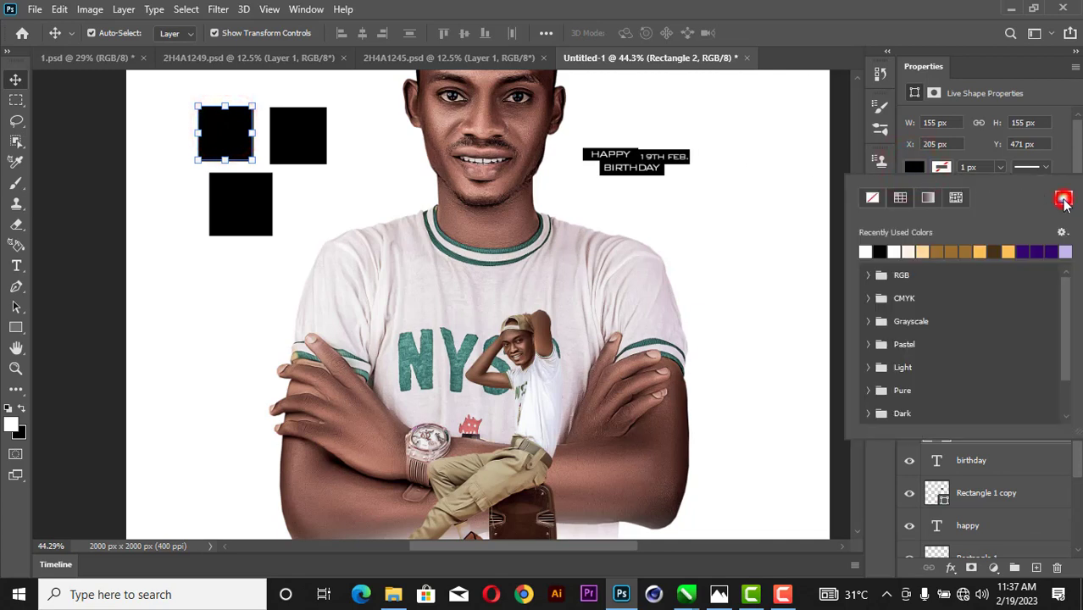
pyautogui.click(431, 234)
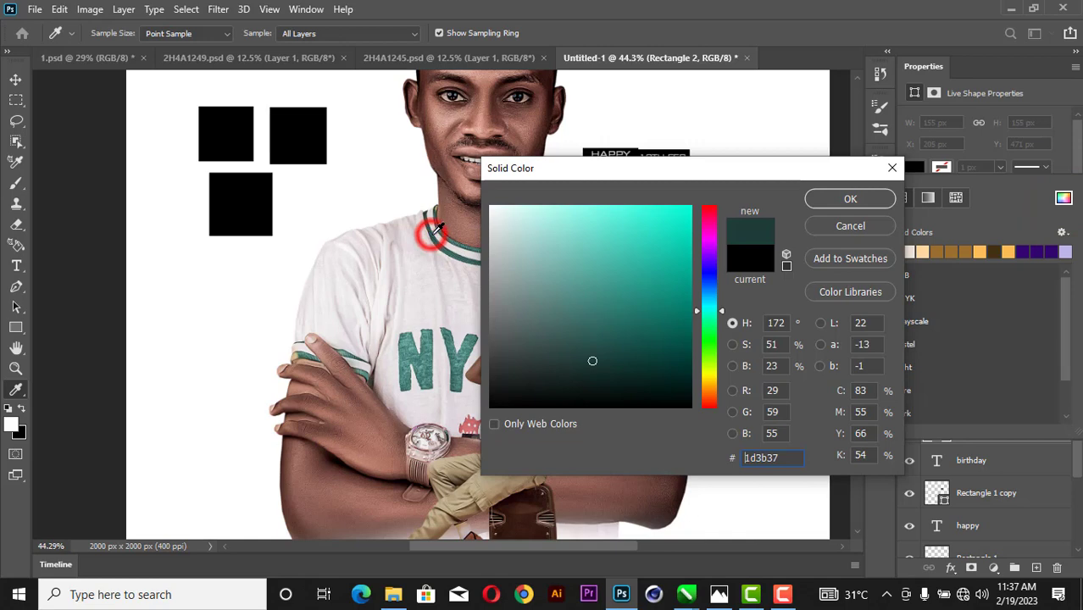
pyautogui.click(869, 196)
pyautogui.click(703, 174)
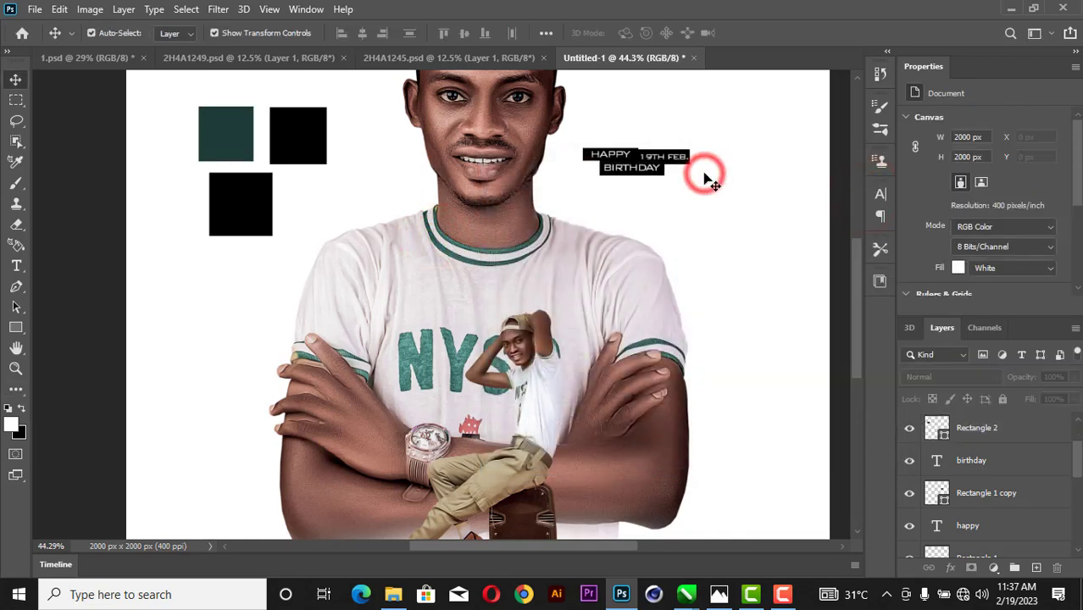
# Fill the second square, nearest the head, with the khaki tone sampled from the seated figure's trousers.
pyautogui.click(297, 148)
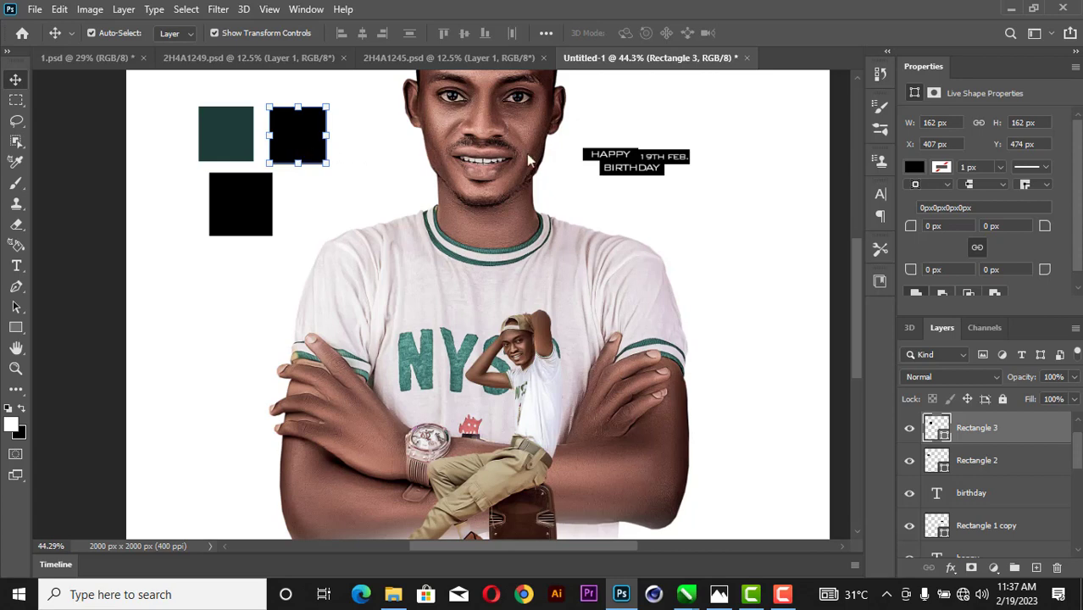
pyautogui.click(913, 169)
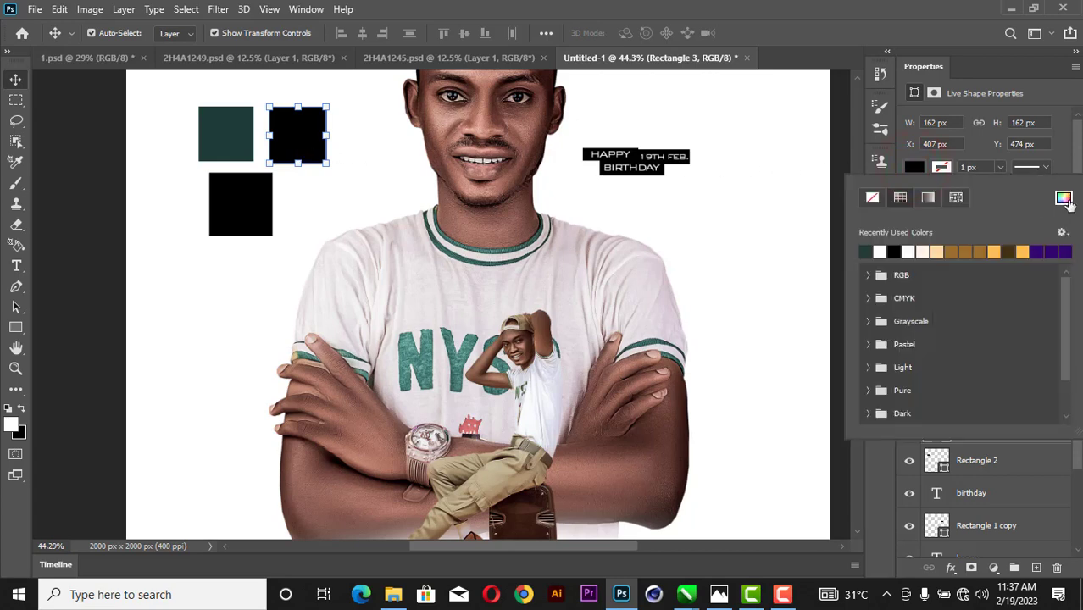
pyautogui.click(1063, 198)
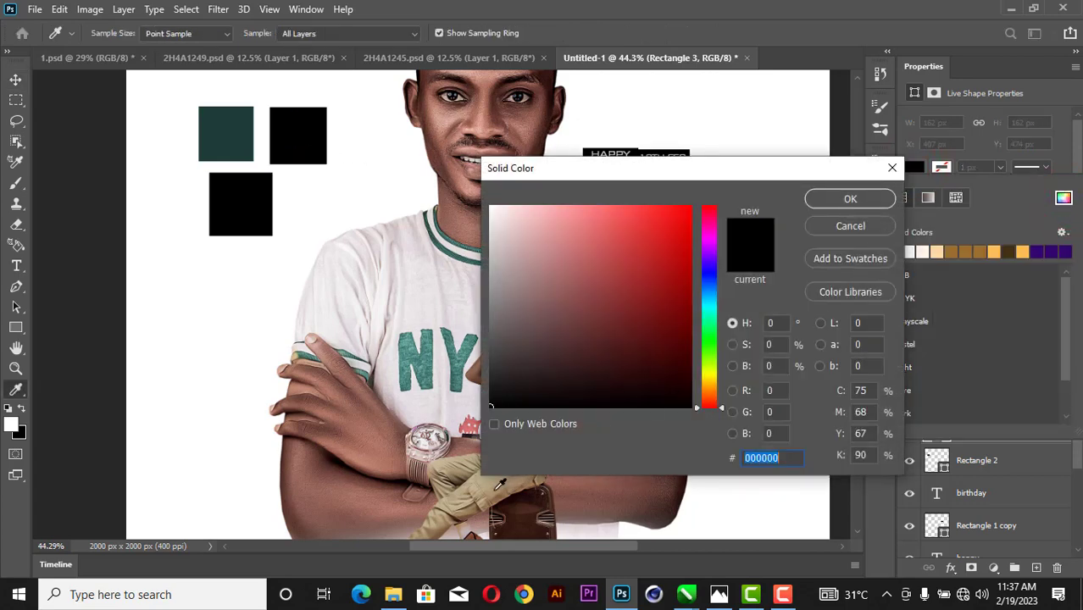
pyautogui.click(497, 489)
pyautogui.click(831, 198)
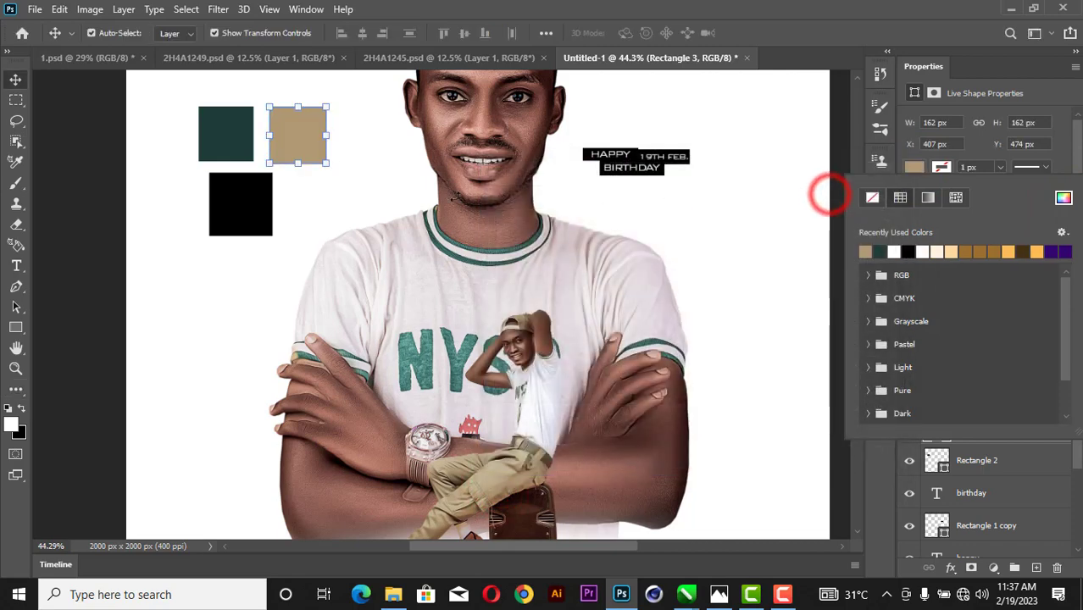
# Fill the lower third square with dark brown #4d3726 sampled near the seated figure's belt.
pyautogui.click(230, 195)
pyautogui.click(237, 201)
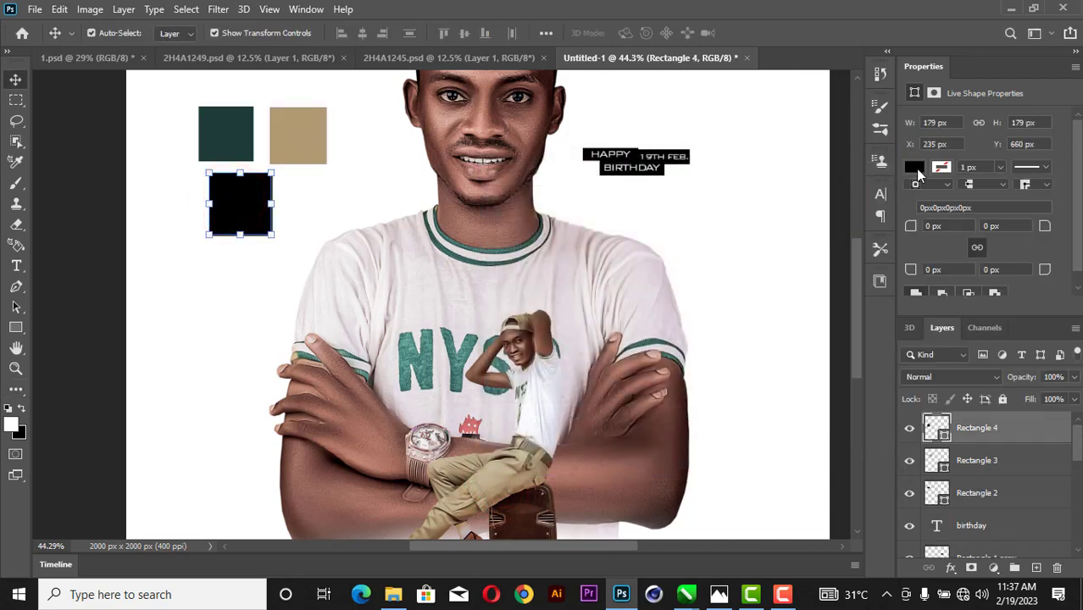
pyautogui.click(915, 168)
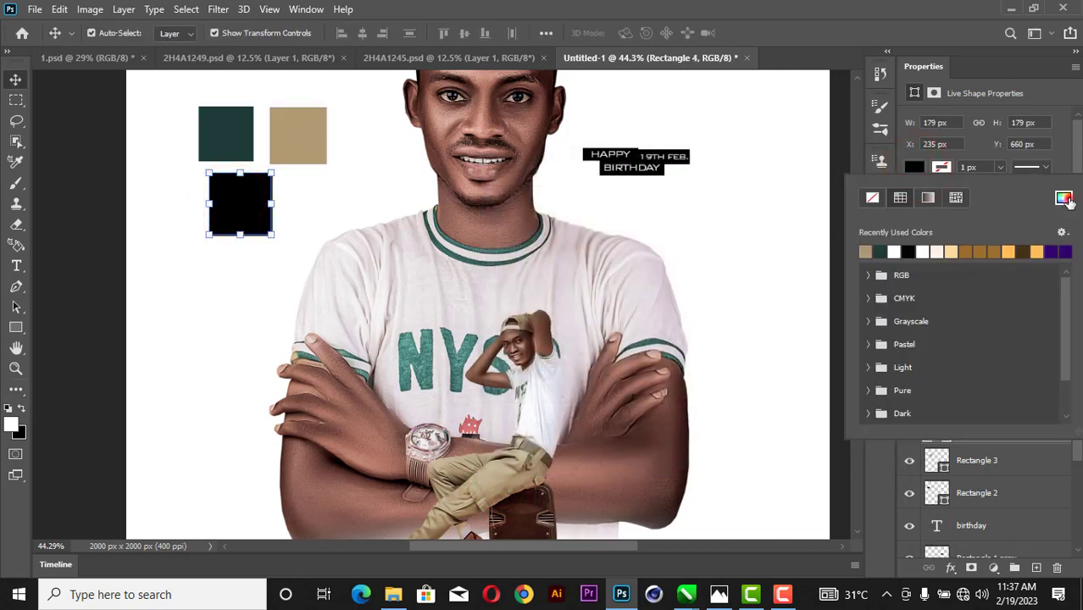
pyautogui.click(1065, 198)
pyautogui.moveTo(646, 172); pyautogui.dragTo(684, 87)
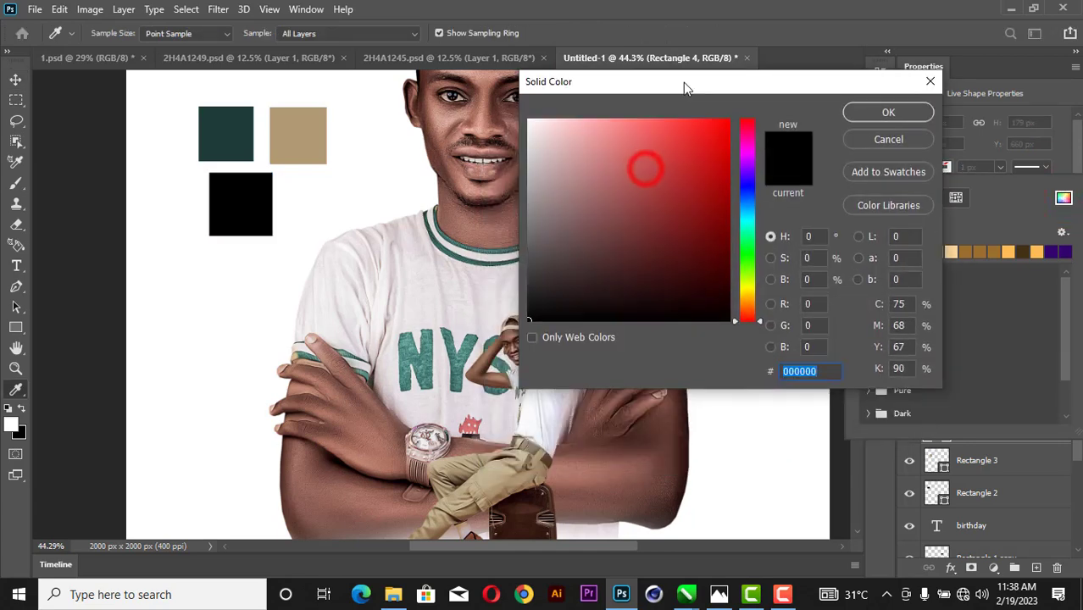
pyautogui.click(550, 463)
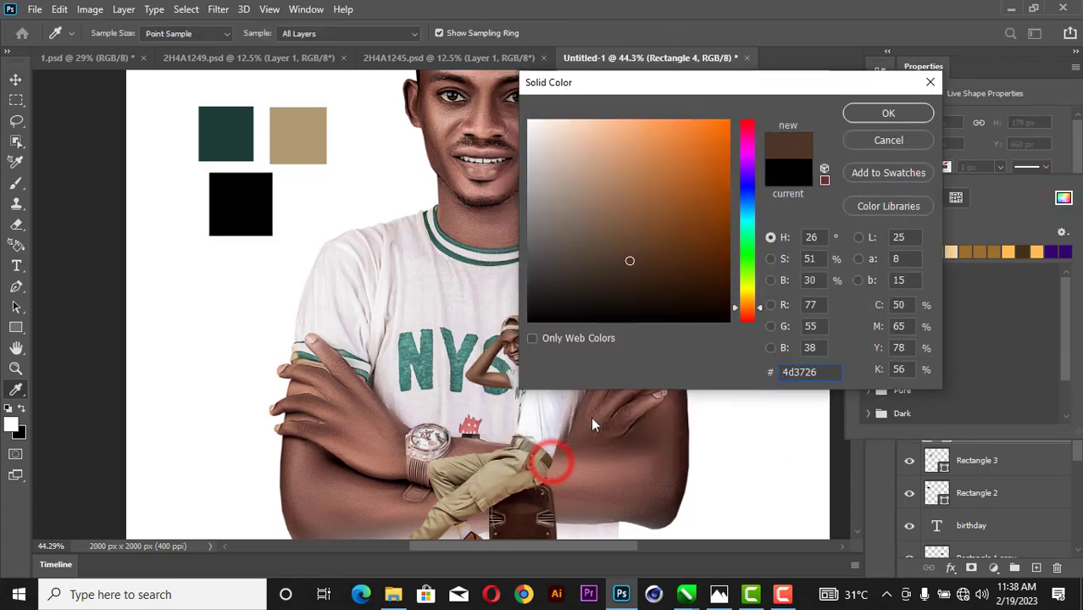
pyautogui.click(851, 111)
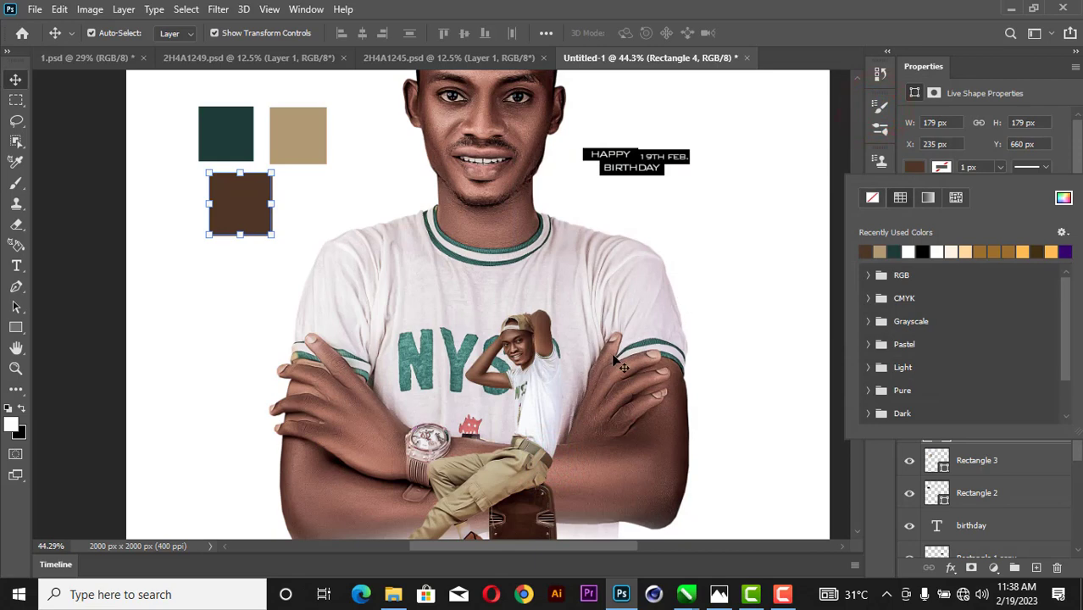
# Review the recoloured squares and graded portraits, fitting the whole flyer on screen.
pyautogui.scroll(-3, 613, 357)
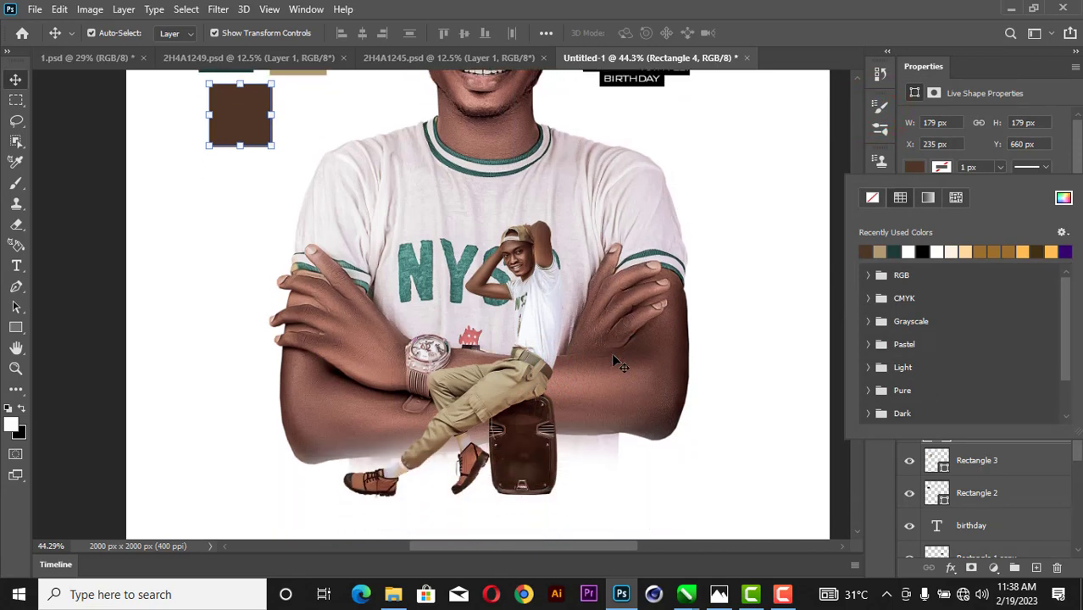
pyautogui.scroll(6, 617, 335)
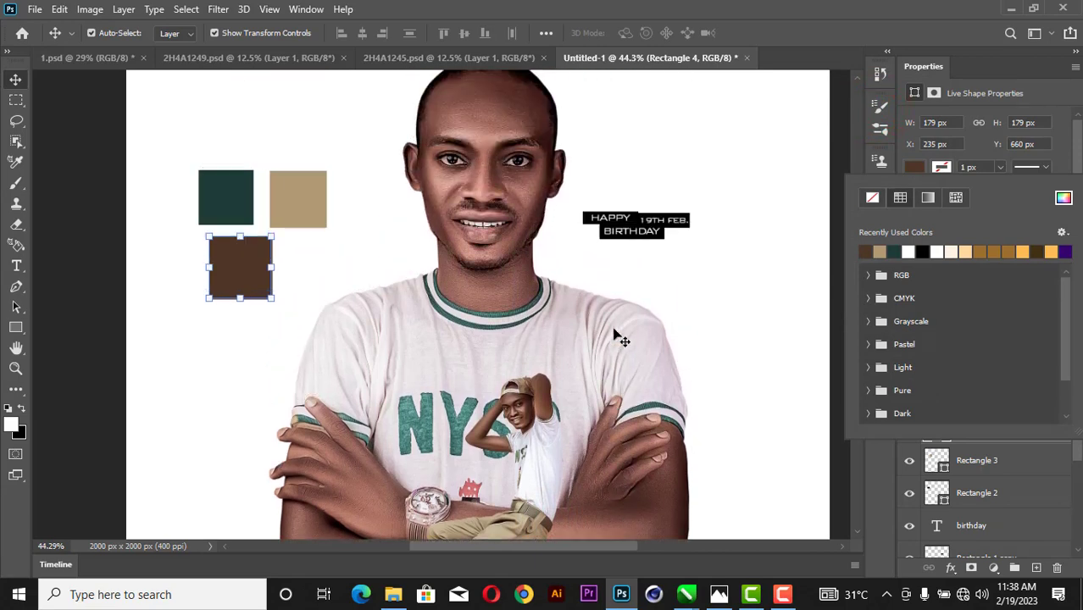
pyautogui.click(901, 32)
pyautogui.press('z')
pyautogui.rightClick(556, 275)
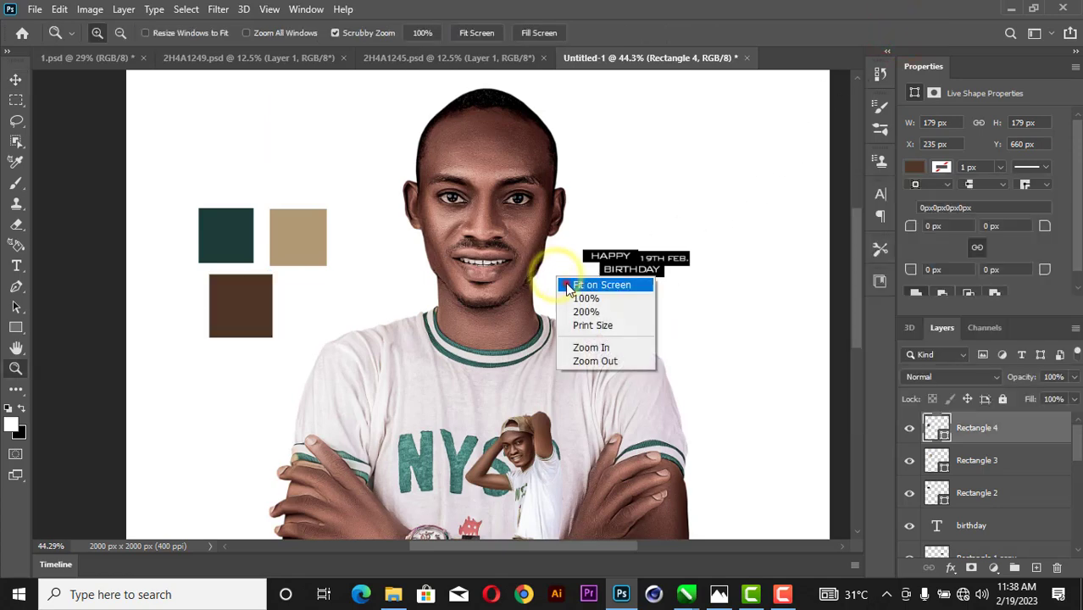
pyautogui.click(568, 285)
pyautogui.click(15, 79)
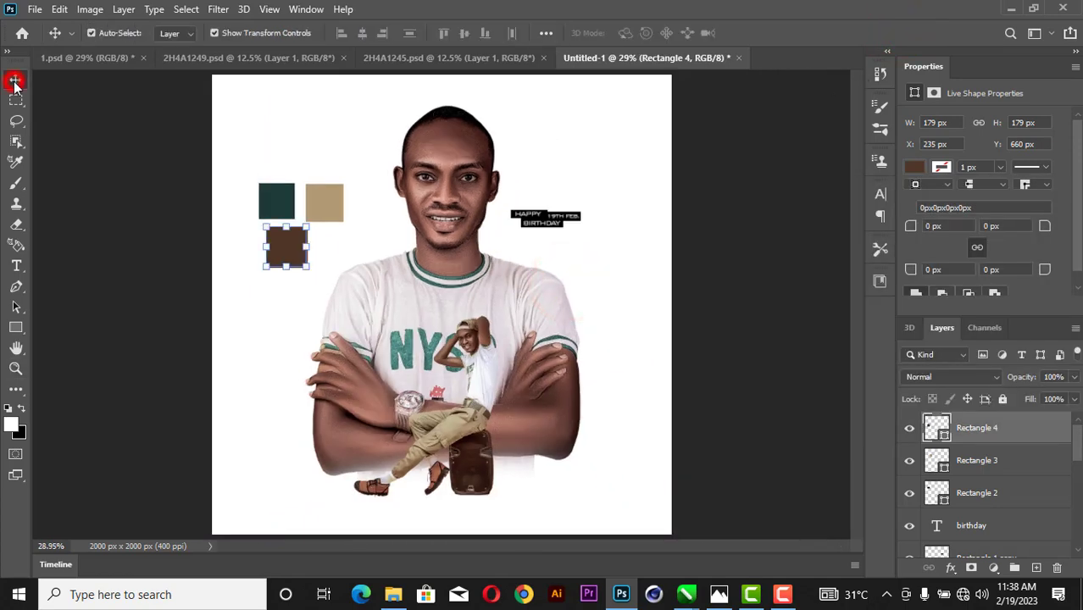
pyautogui.click(753, 264)
# Add the celebrant's full name on three lines in 6 pt BankGothic Lt BT below the birthday labels.
pyautogui.scroll(3, 724, 254)
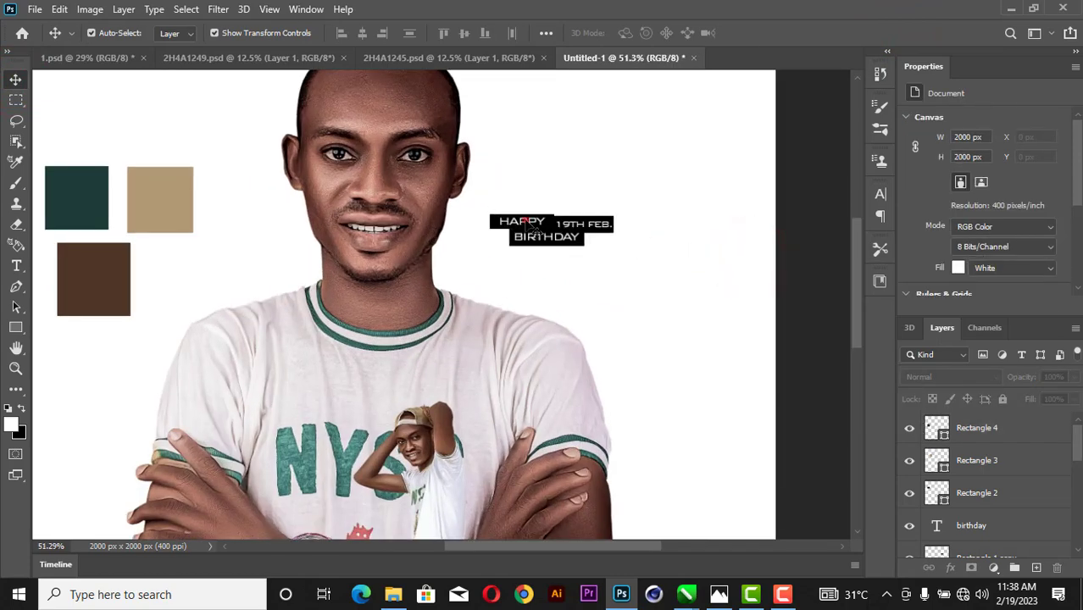
pyautogui.click(532, 226)
pyautogui.scroll(3, 530, 224)
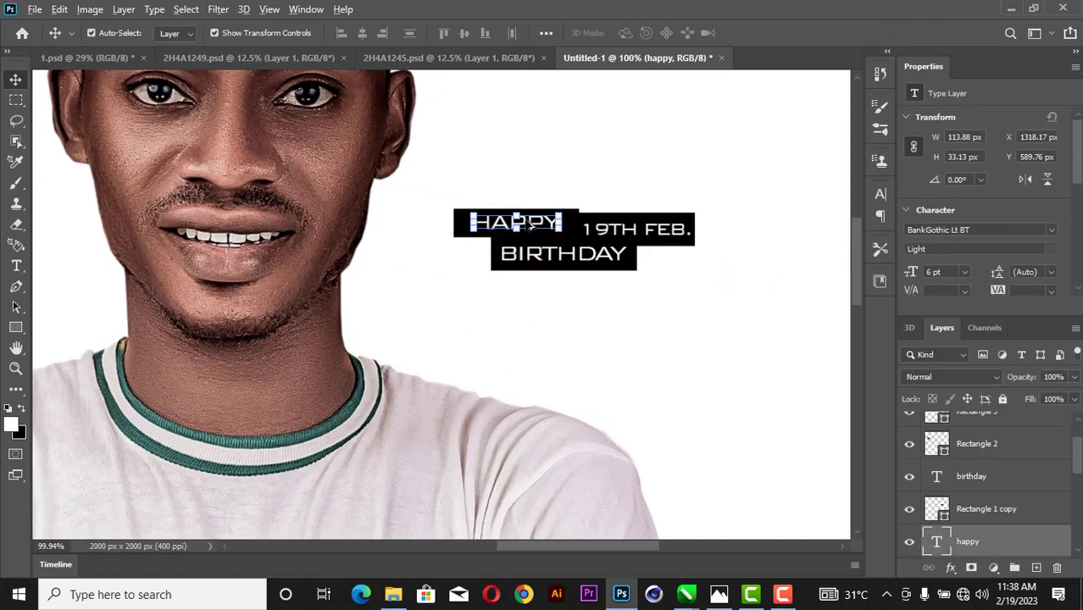
pyautogui.click(16, 265)
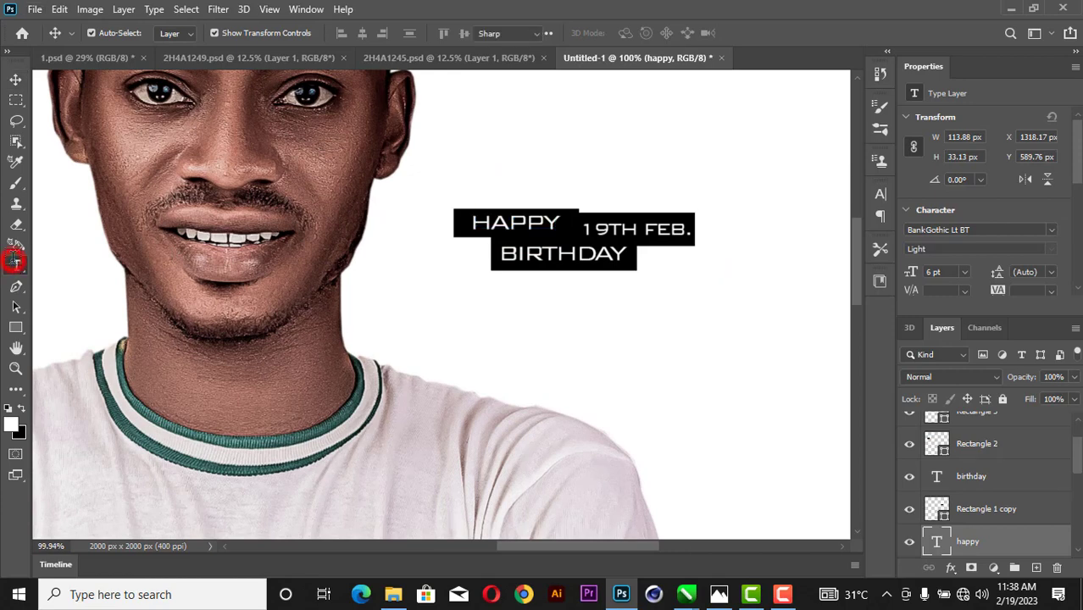
pyautogui.click(456, 315)
pyautogui.press('BackSpace')
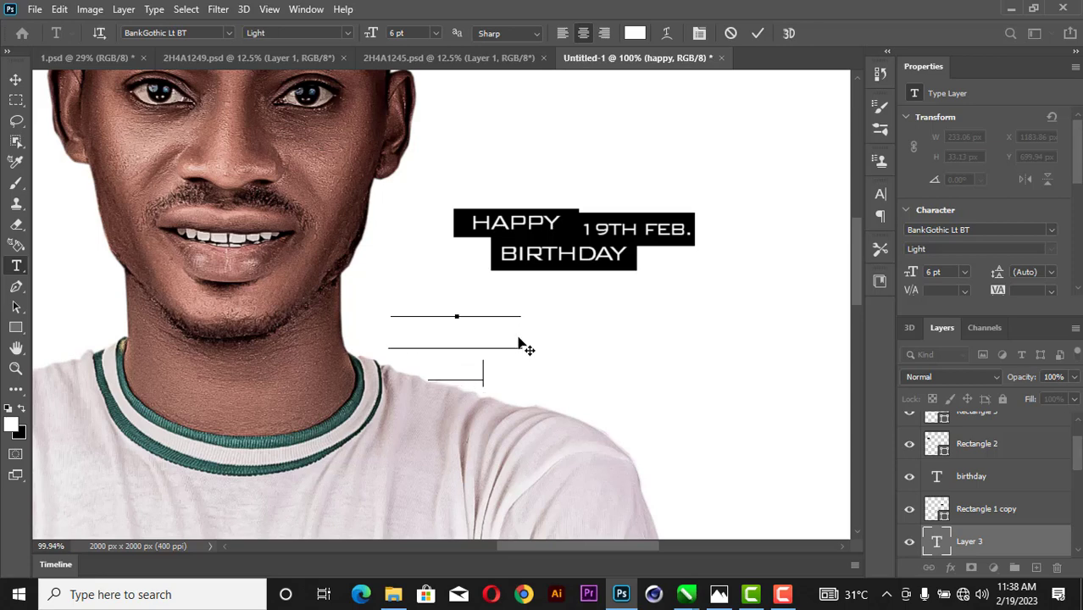
# Left-align the whole name text and colour it black #000000.
pyautogui.hotkey('ctrl', 'a')
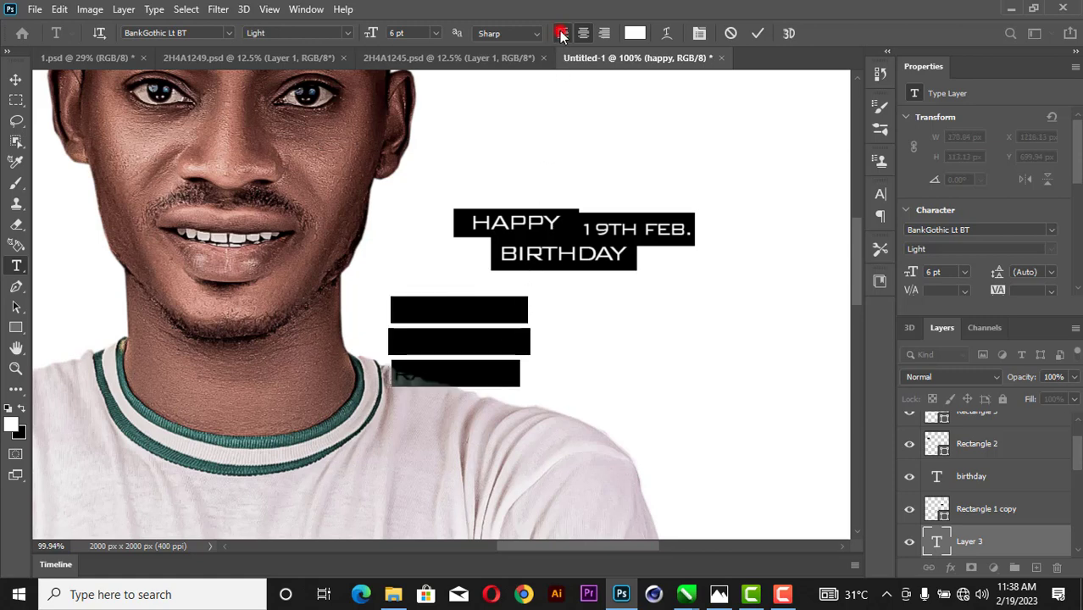
pyautogui.click(562, 33)
pyautogui.click(634, 34)
pyautogui.moveTo(688, 273); pyautogui.dragTo(730, 324)
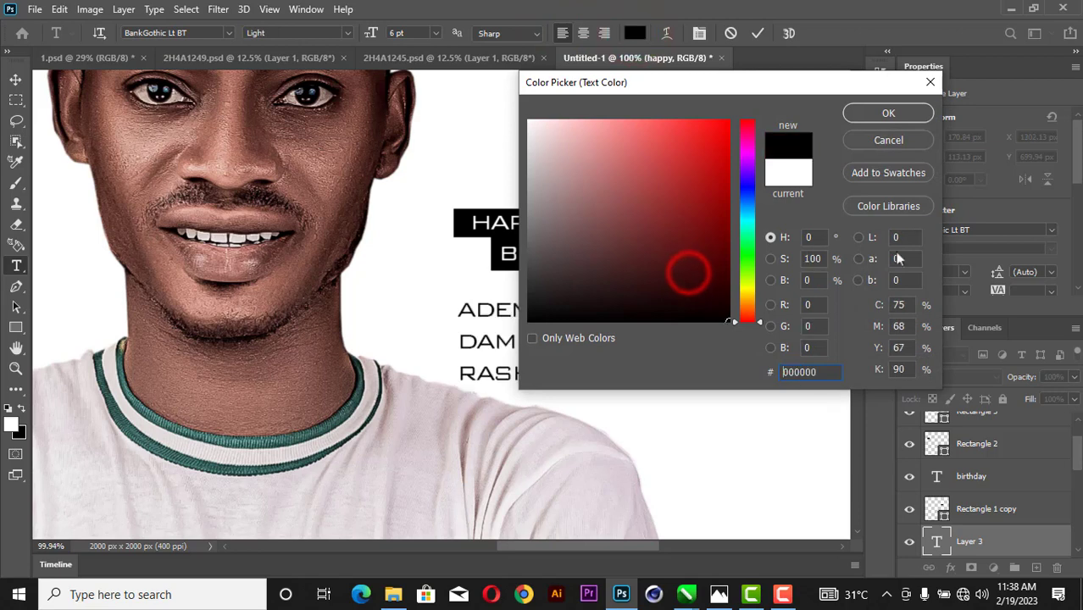
pyautogui.click(887, 110)
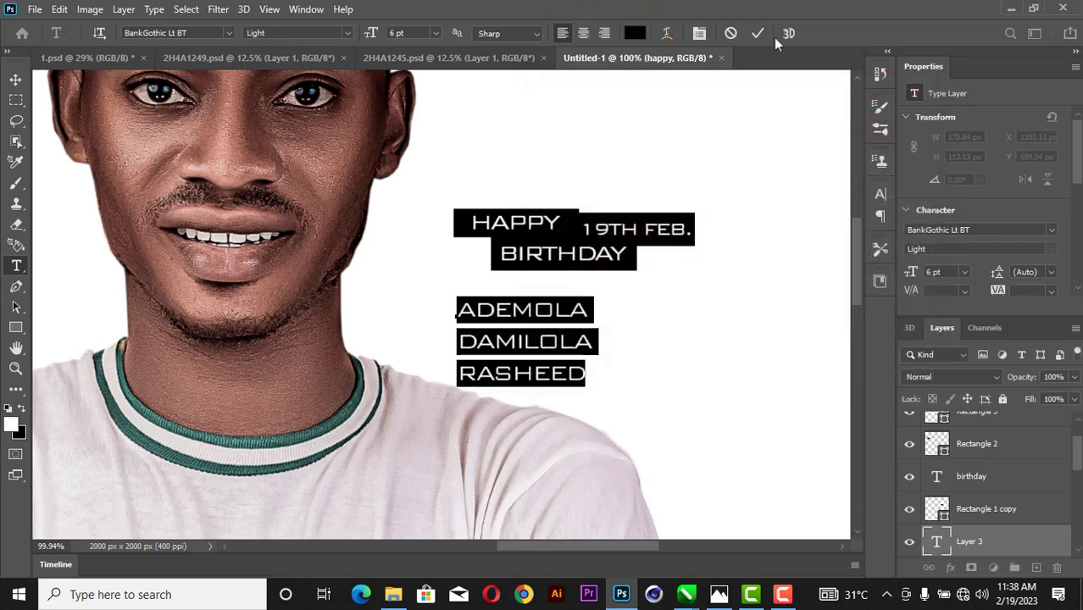
pyautogui.click(761, 33)
pyautogui.click(15, 79)
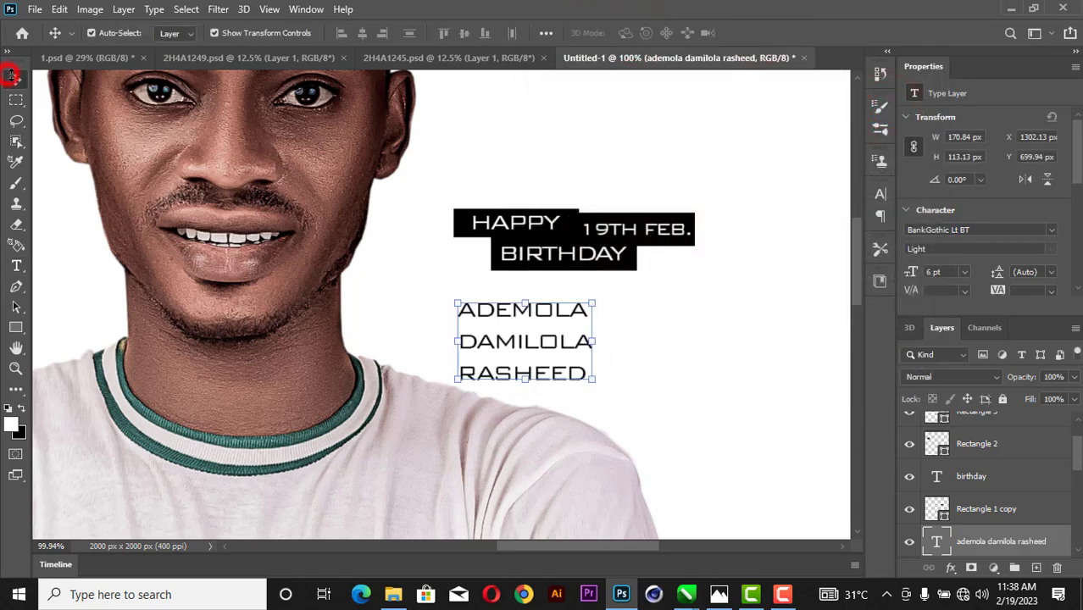
pyautogui.click(1049, 231)
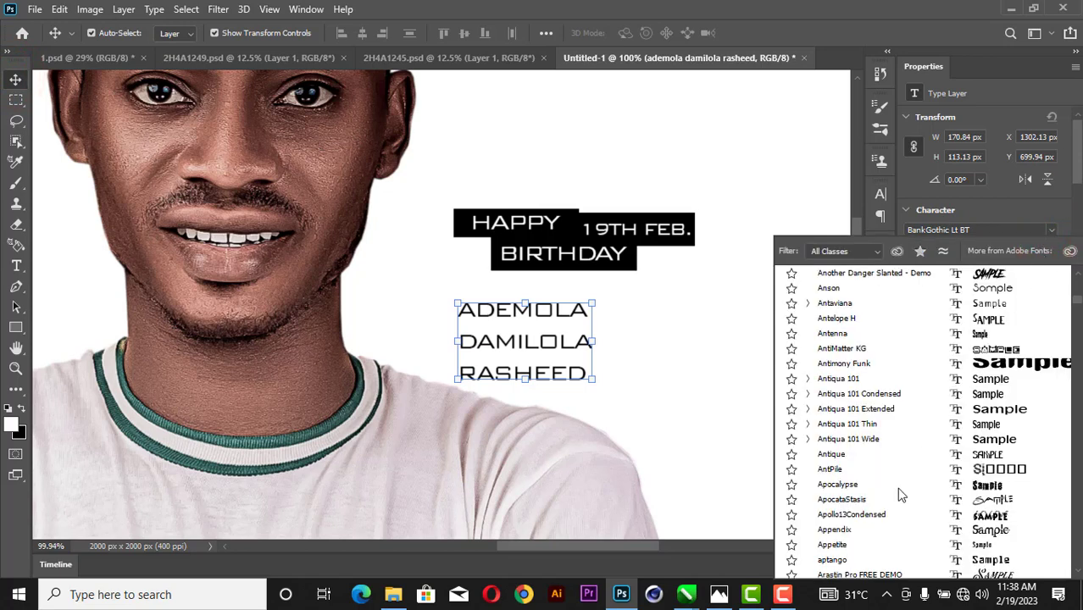
pyautogui.scroll(-3, 900, 495)
pyautogui.click(651, 344)
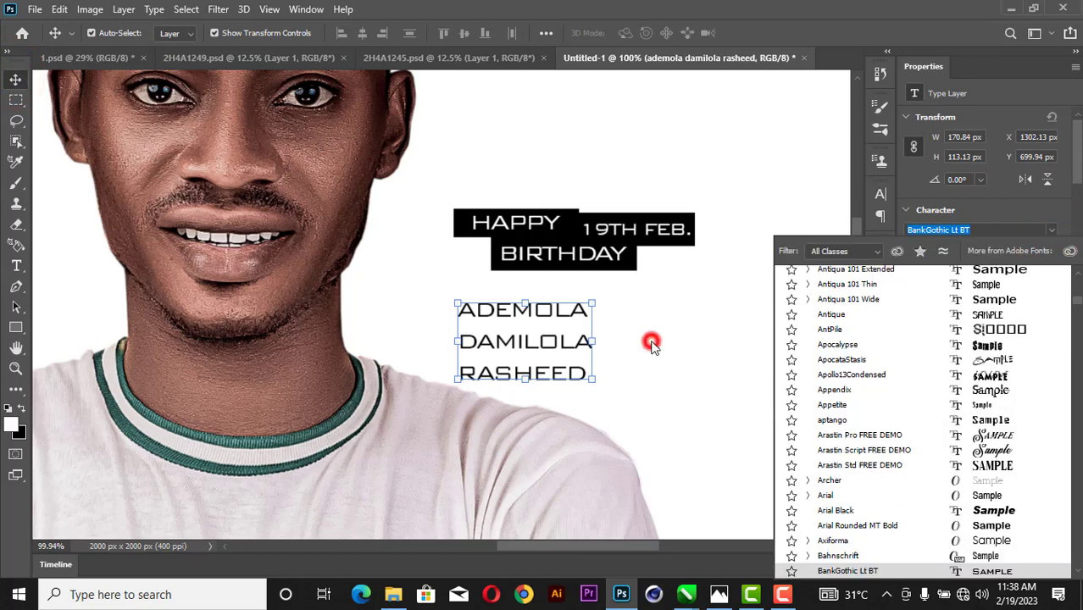
pyautogui.scroll(-4, 651, 343)
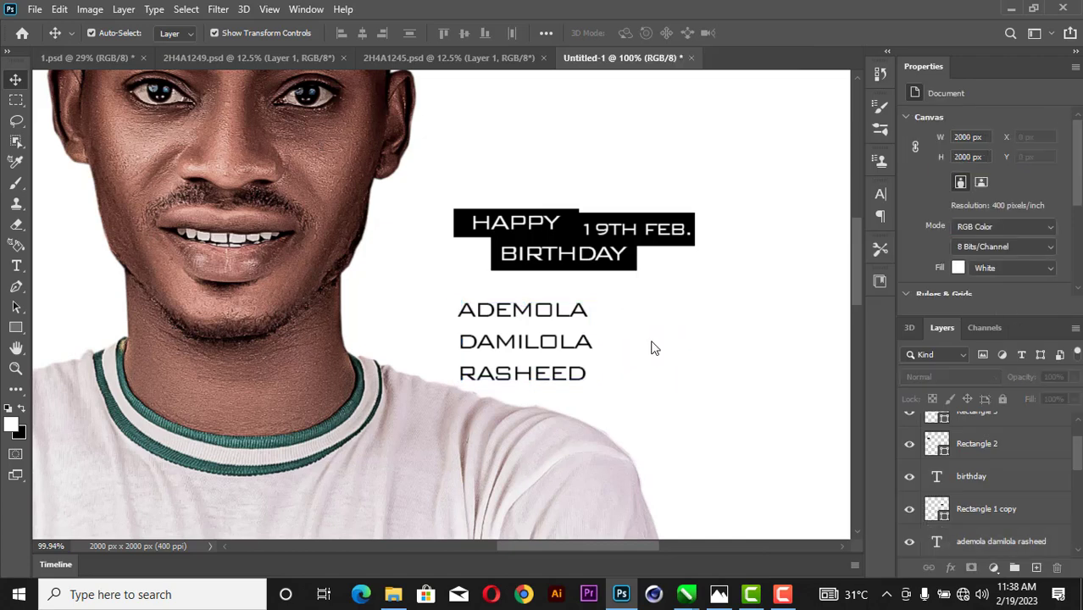
# Change the name text's font to BankGothic Md BT.
pyautogui.click(508, 345)
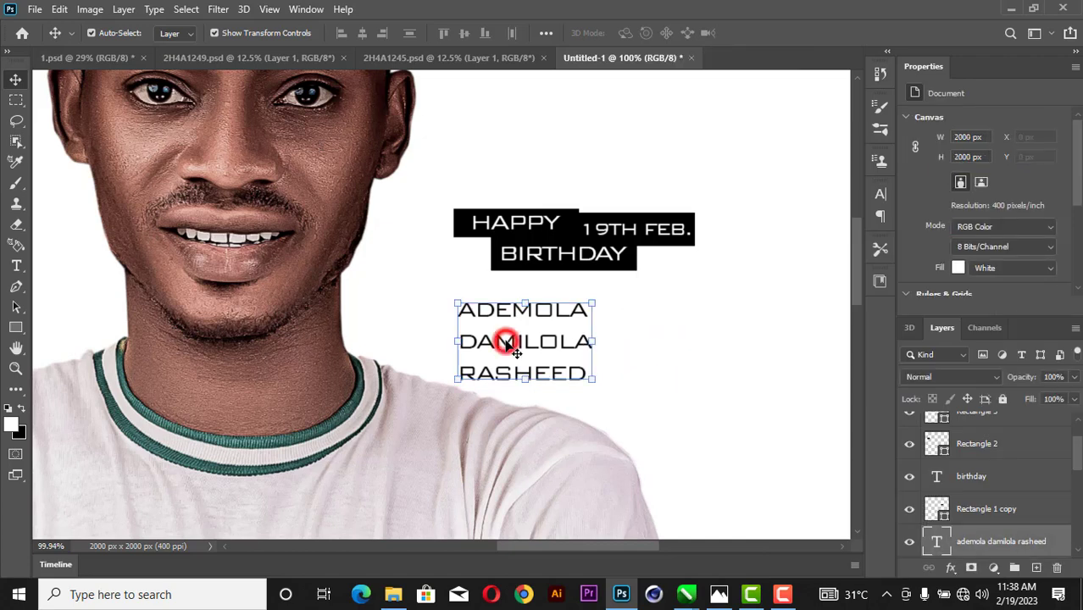
pyautogui.click(1052, 232)
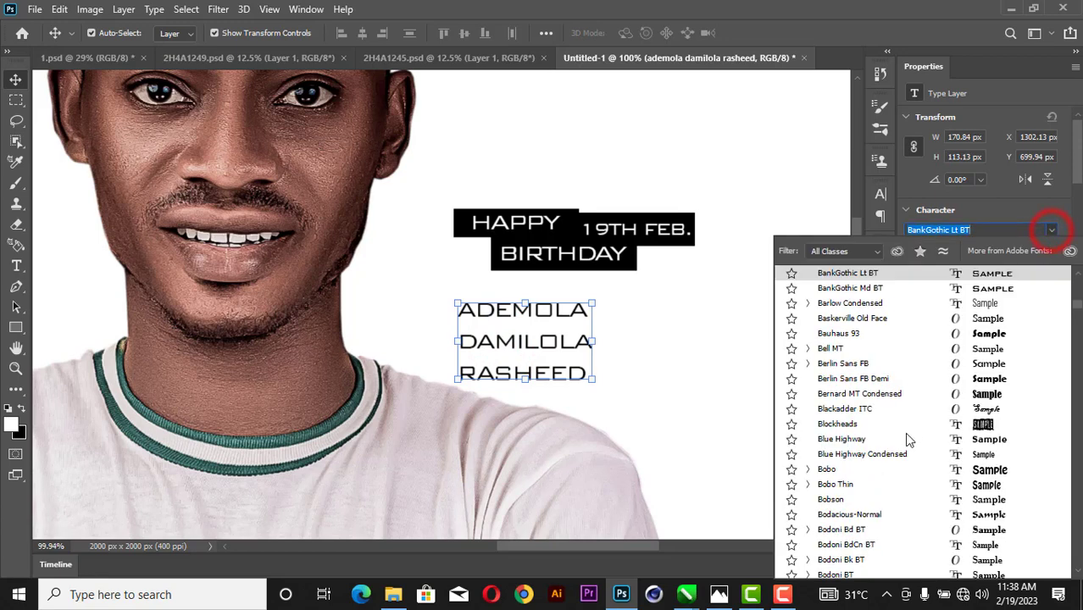
pyautogui.scroll(-1, 904, 432)
pyautogui.scroll(1, 905, 297)
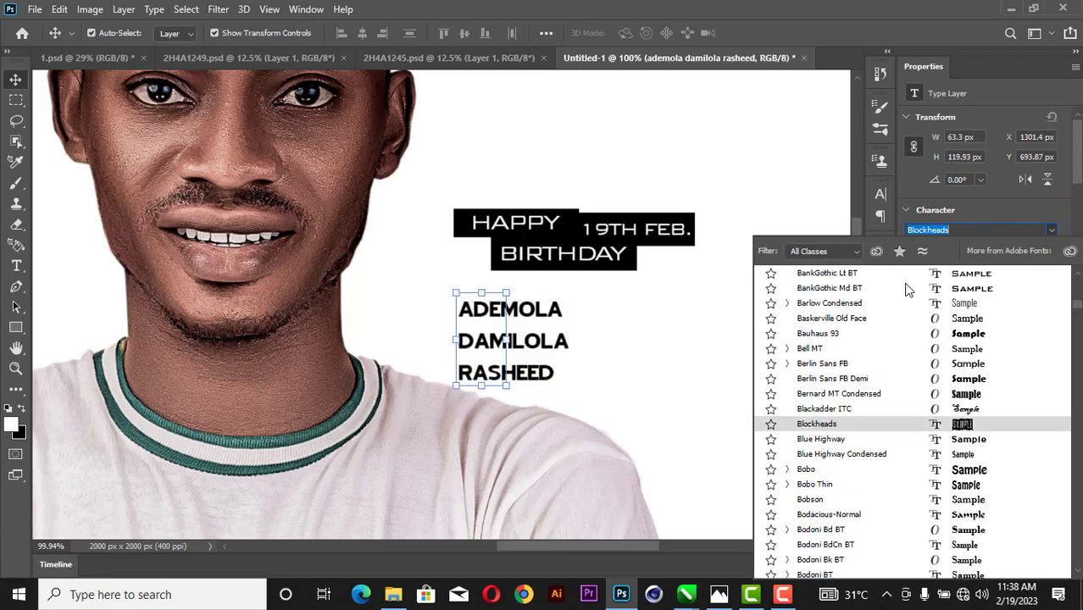
pyautogui.click(907, 287)
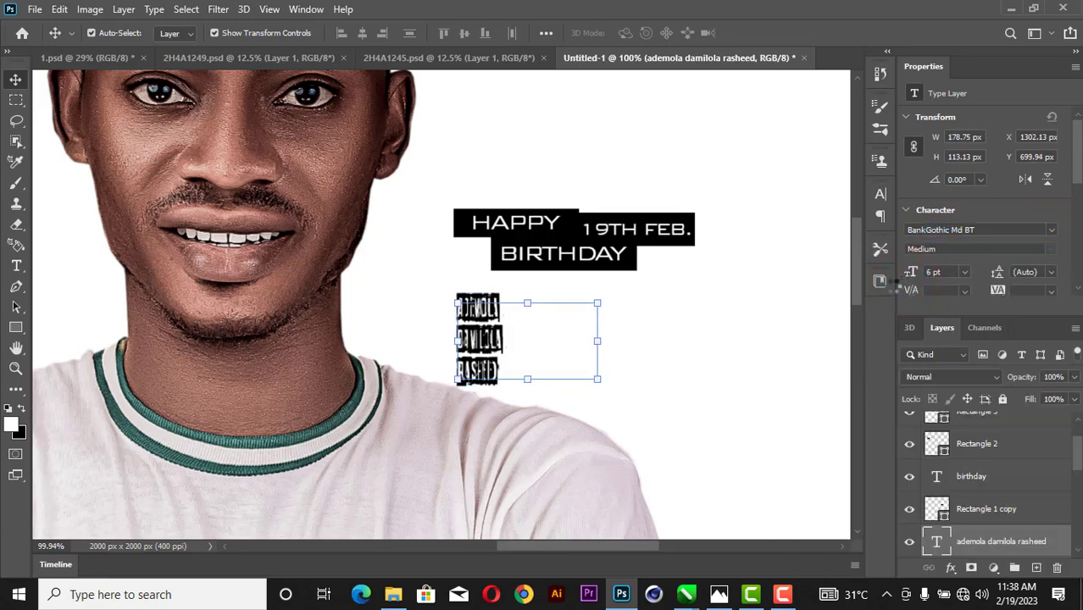
pyautogui.click(680, 343)
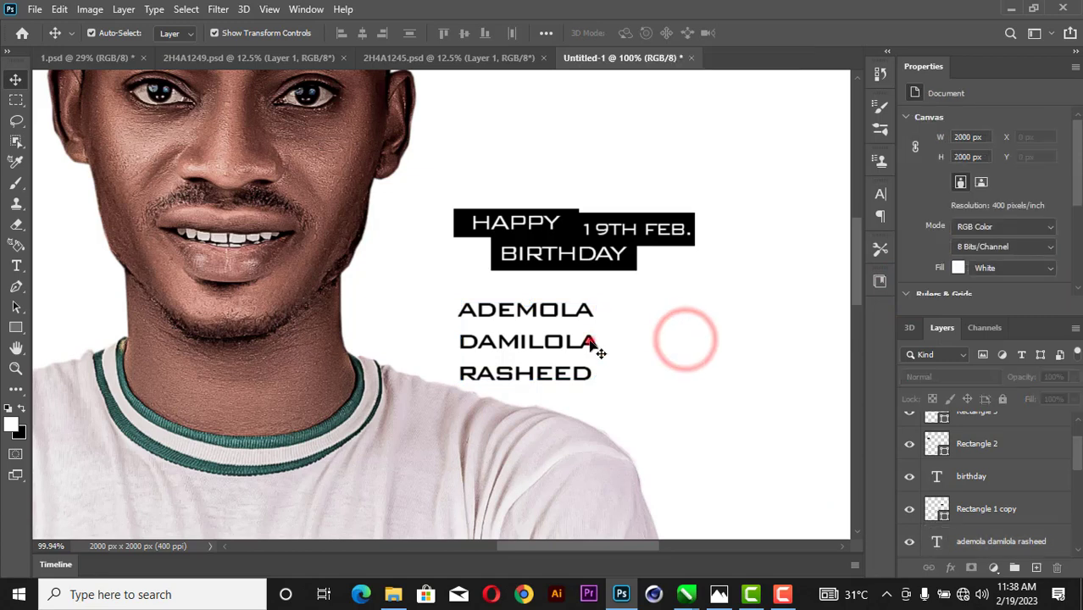
# Tighten the name text's leading to 4.5 pt and move the text up closer beneath the birthday labels.
pyautogui.click(594, 344)
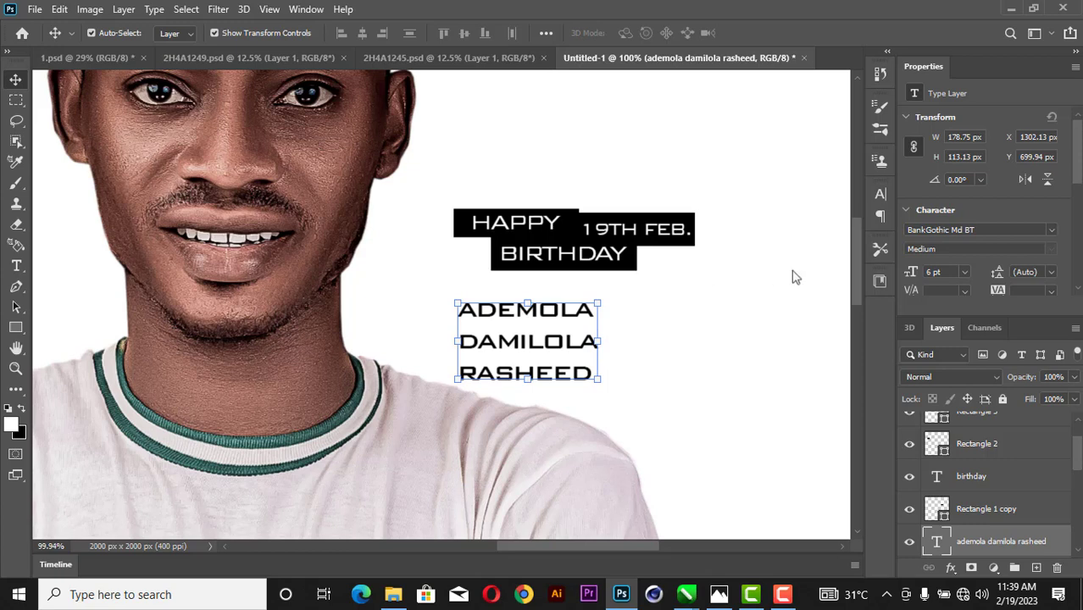
pyautogui.click(1043, 271)
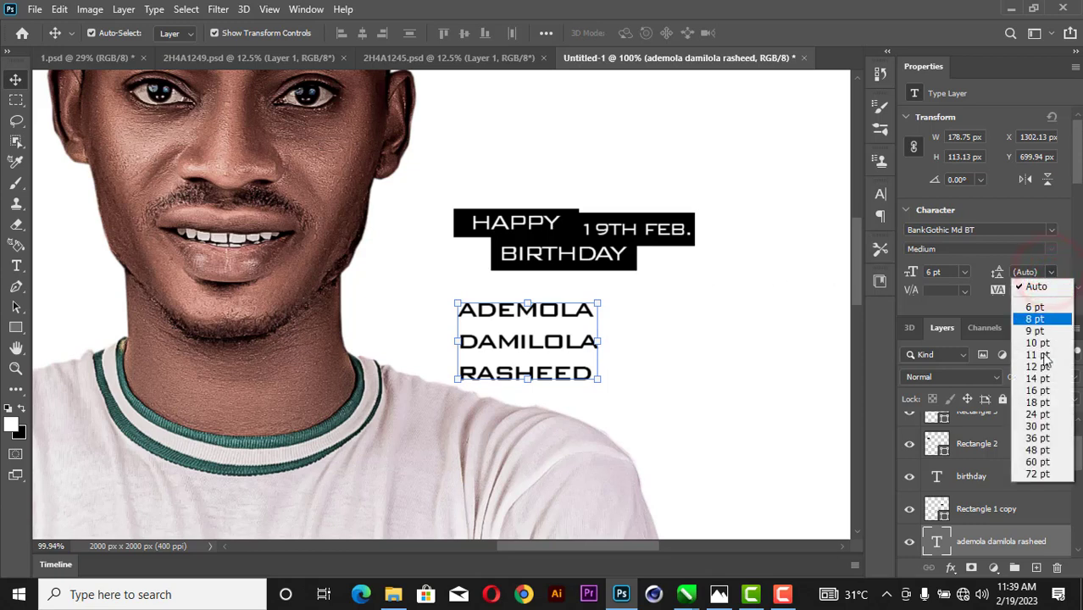
pyautogui.click(1043, 355)
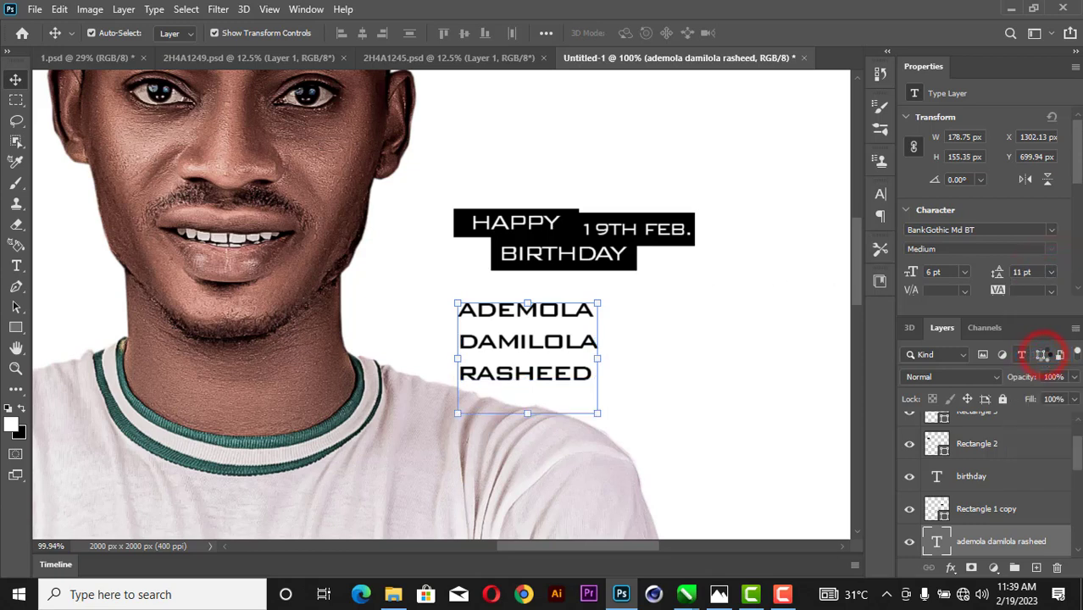
pyautogui.click(1051, 272)
pyautogui.click(1036, 302)
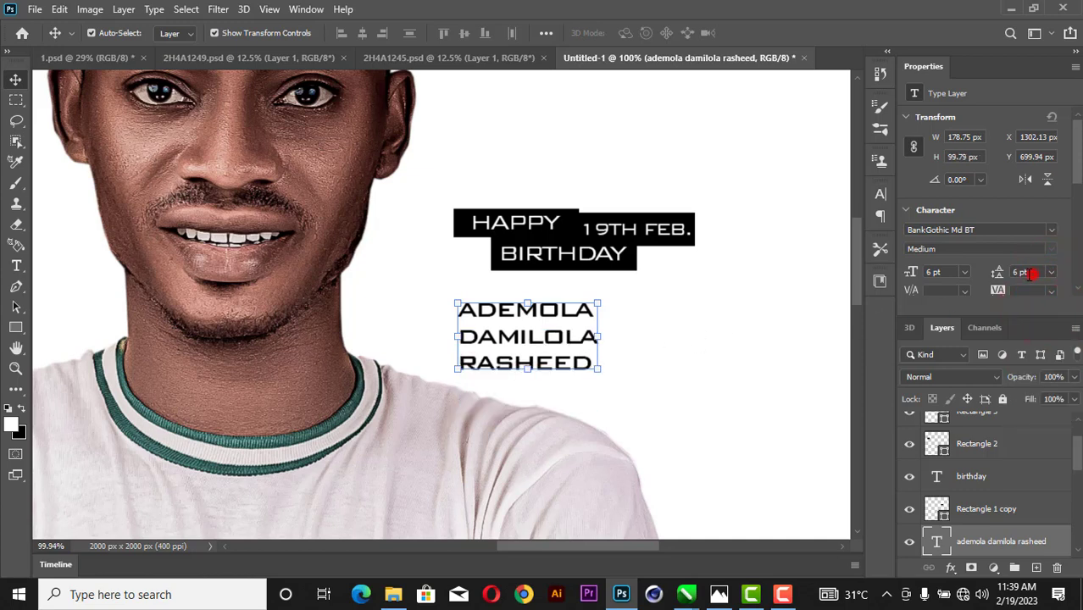
pyautogui.write('5')
pyautogui.press('Return')
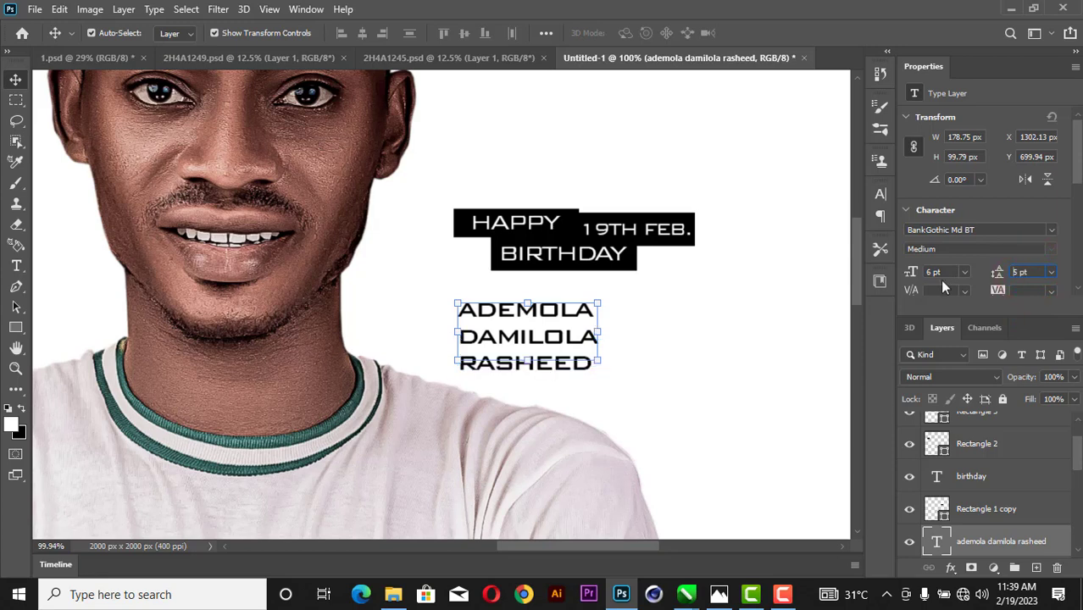
pyautogui.moveTo(553, 320); pyautogui.dragTo(552, 302)
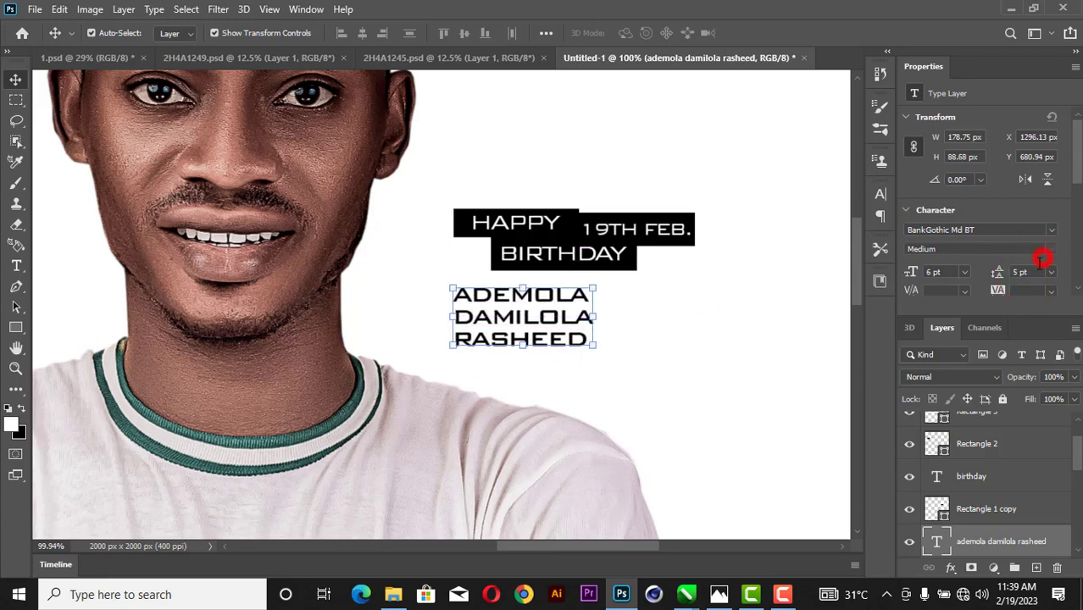
pyautogui.write('4.5')
pyautogui.press('Return')
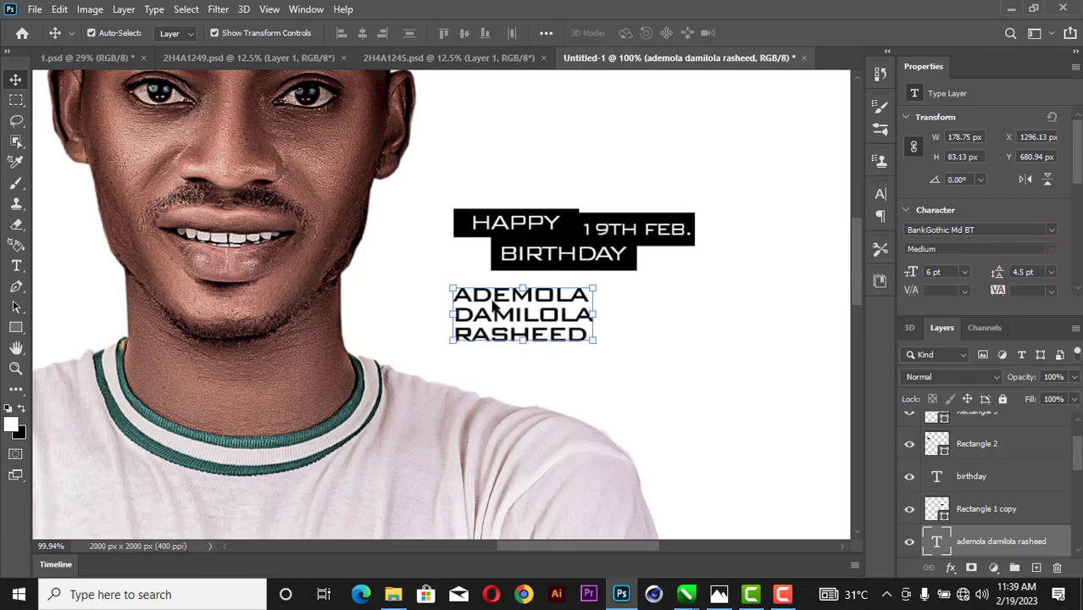
# Scale the name text proportionally to about 185% and align its left edge beneath the HAPPY label.
pyautogui.moveTo(491, 303); pyautogui.dragTo(494, 302)
pyautogui.moveTo(602, 313); pyautogui.dragTo(707, 315)
pyautogui.moveTo(706, 314); pyautogui.dragTo(709, 337)
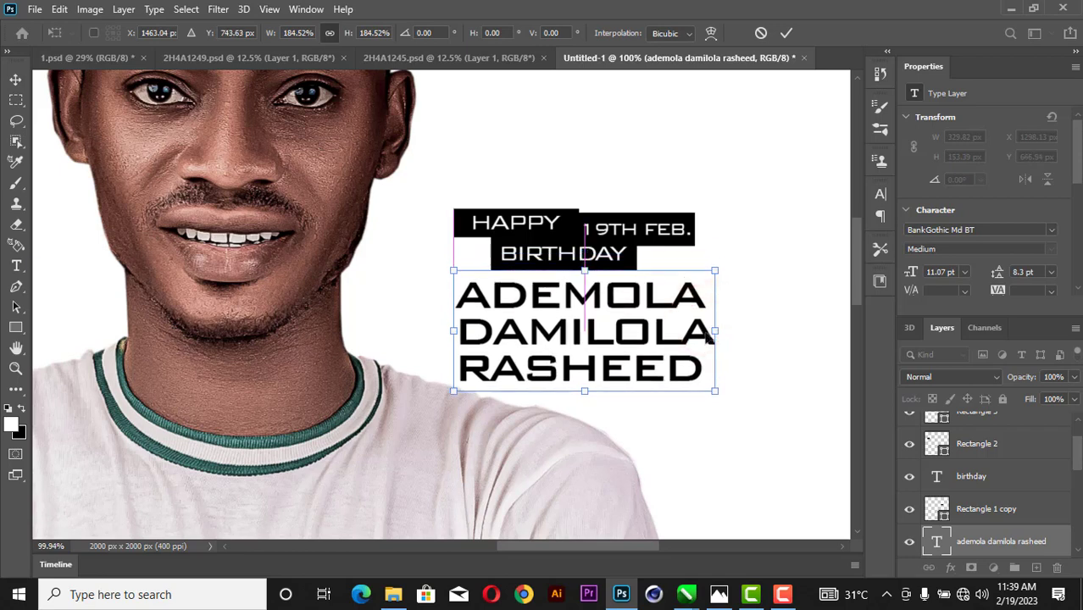
pyautogui.click(787, 32)
# Review the enlarged name text up close, the order of its neighbouring layers and the whole flyer's composition.
pyautogui.scroll(-3, 651, 305)
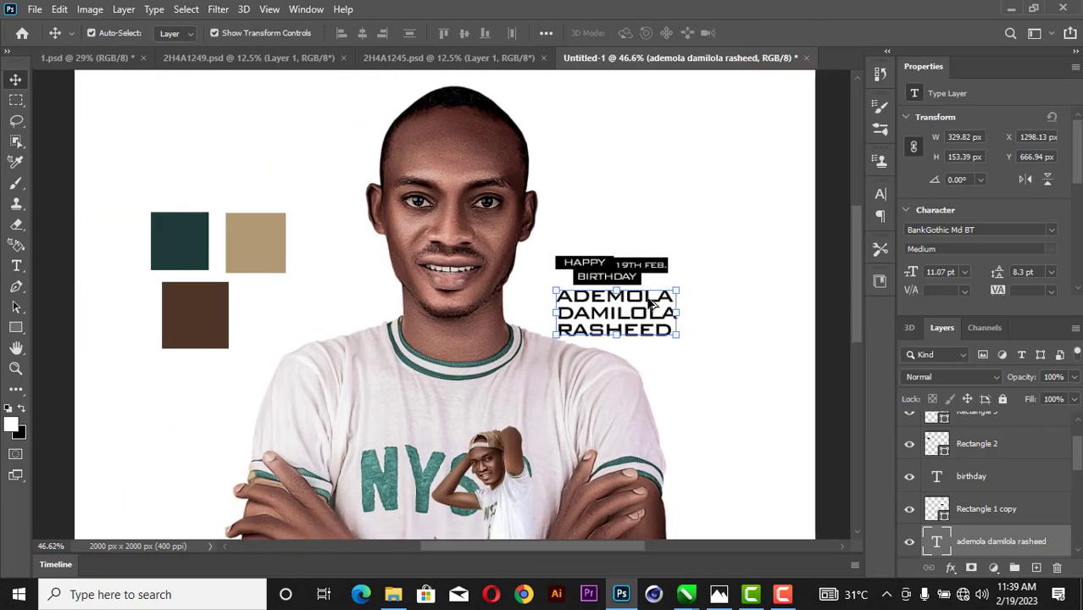
pyautogui.scroll(3, 651, 305)
pyautogui.scroll(2, 651, 303)
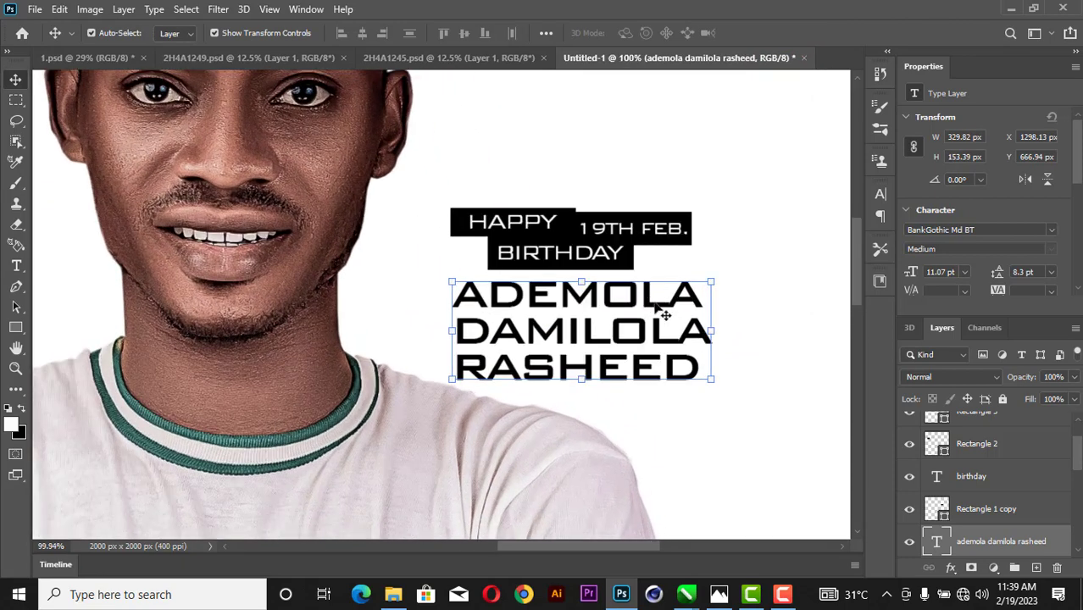
pyautogui.scroll(-2, 990, 498)
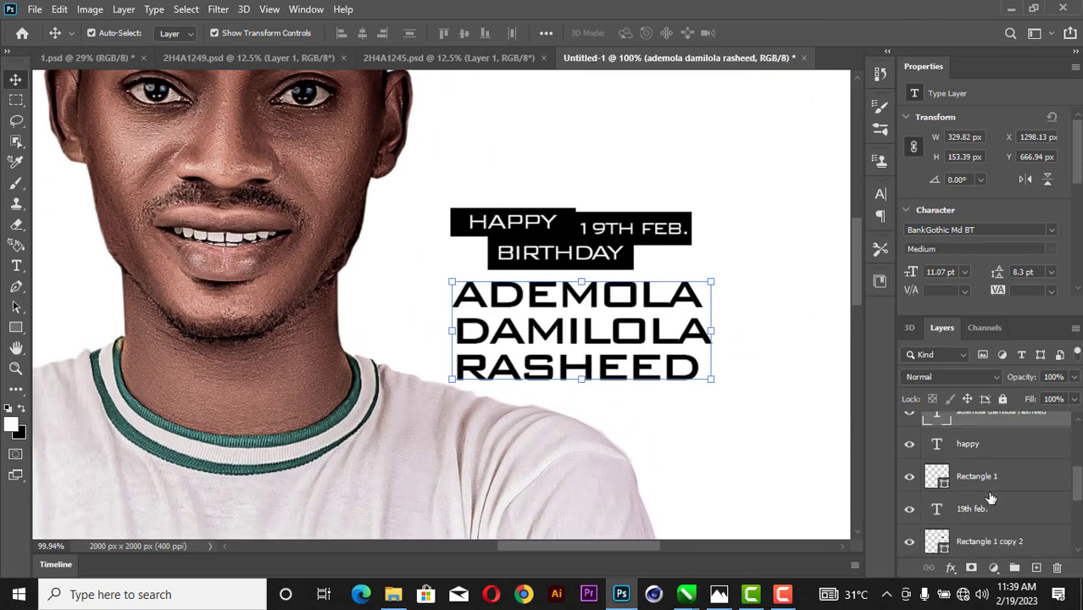
pyautogui.scroll(2, 989, 495)
pyautogui.scroll(-1, 993, 481)
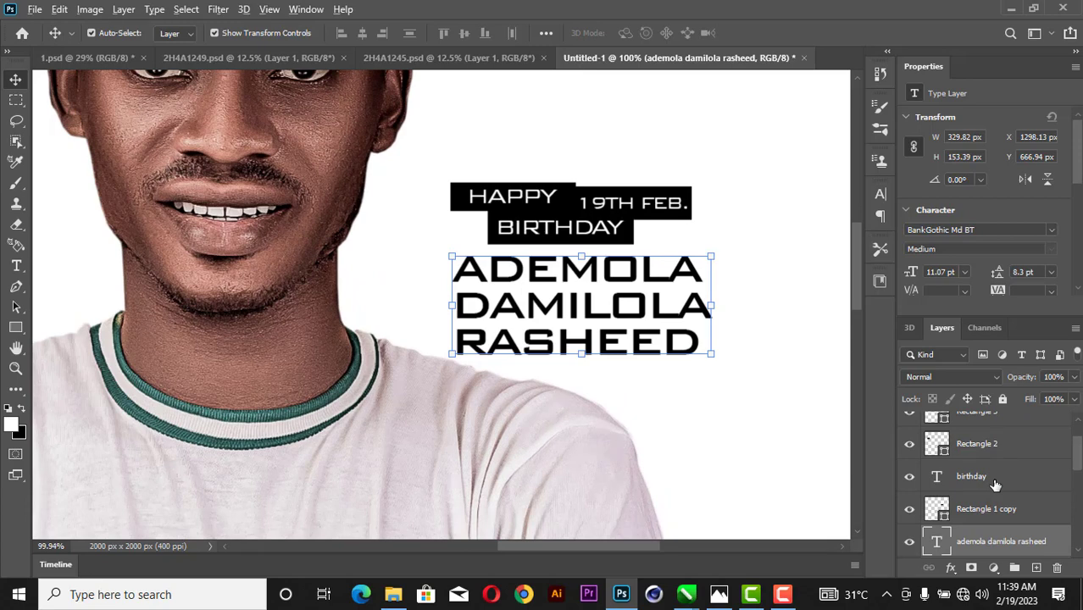
pyautogui.scroll(-2, 996, 484)
pyautogui.scroll(-15, 708, 339)
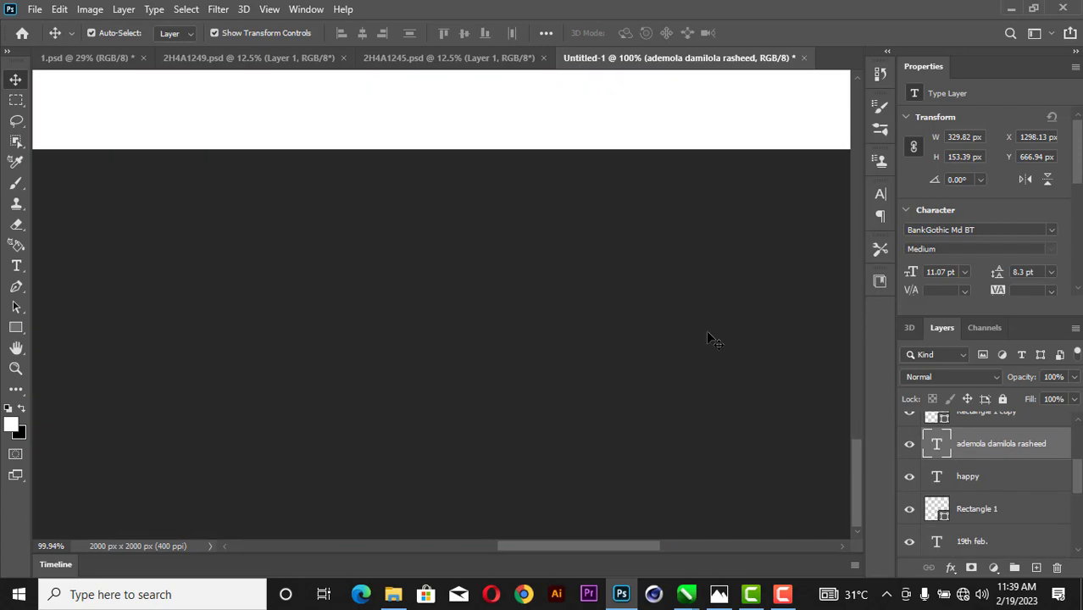
pyautogui.scroll(-4, 651, 171)
pyautogui.scroll(-5, 651, 171)
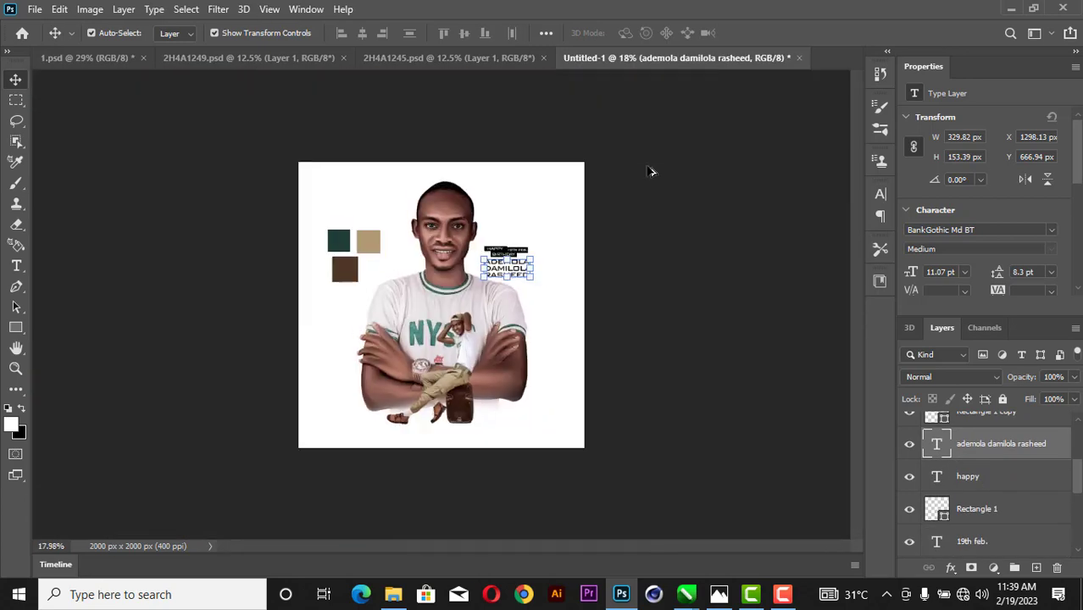
pyautogui.hotkey('ctrl', '0')
# Recolour the name text dark green #1d3b37, sampled from the green square beside the head.
pyautogui.scroll(4, 374, 203)
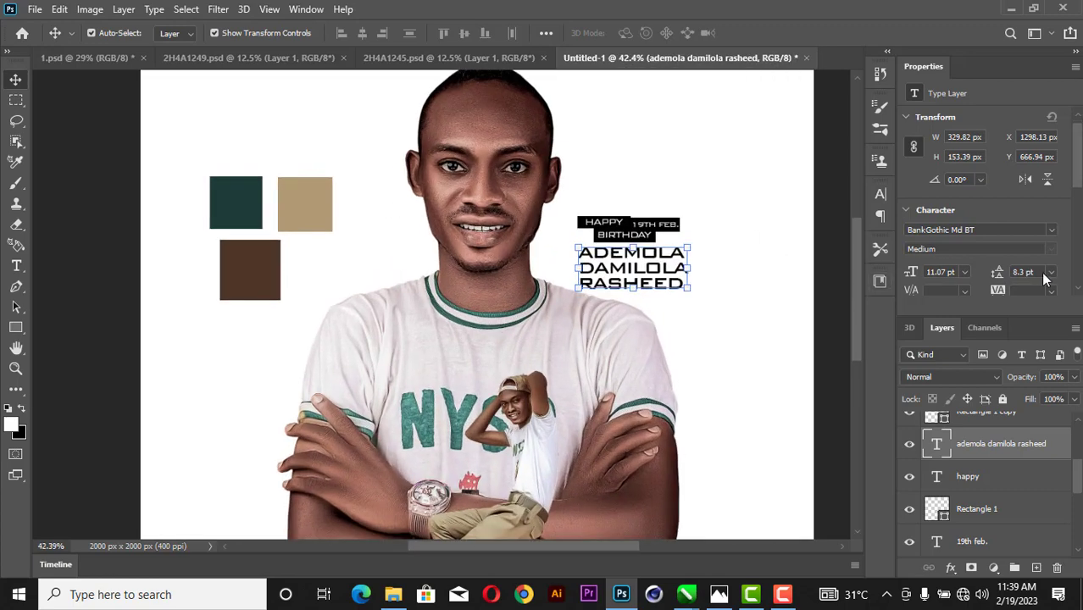
pyautogui.scroll(-1, 1045, 277)
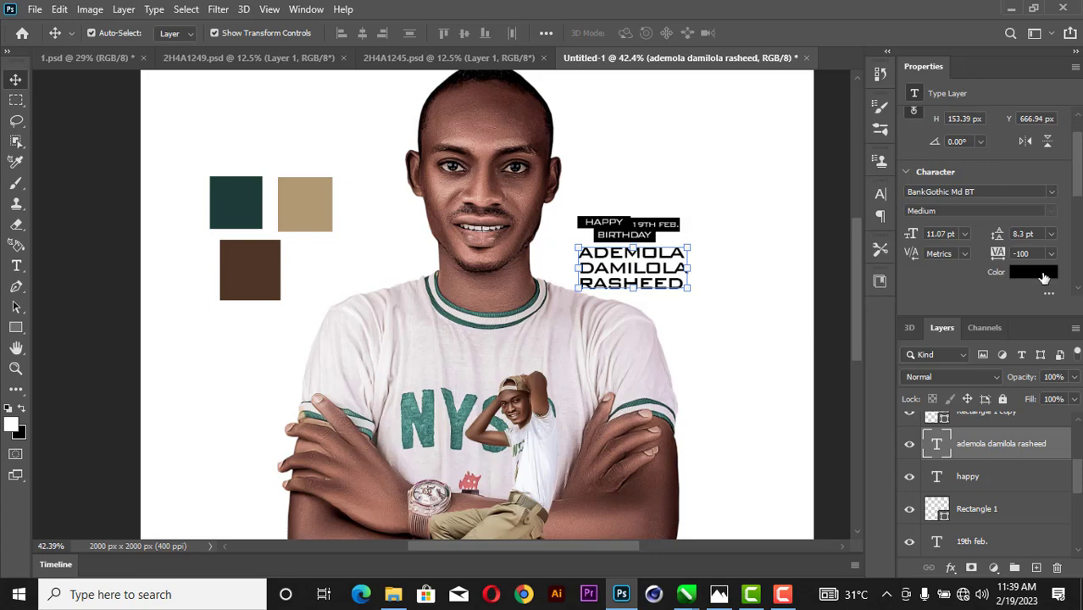
pyautogui.click(1043, 274)
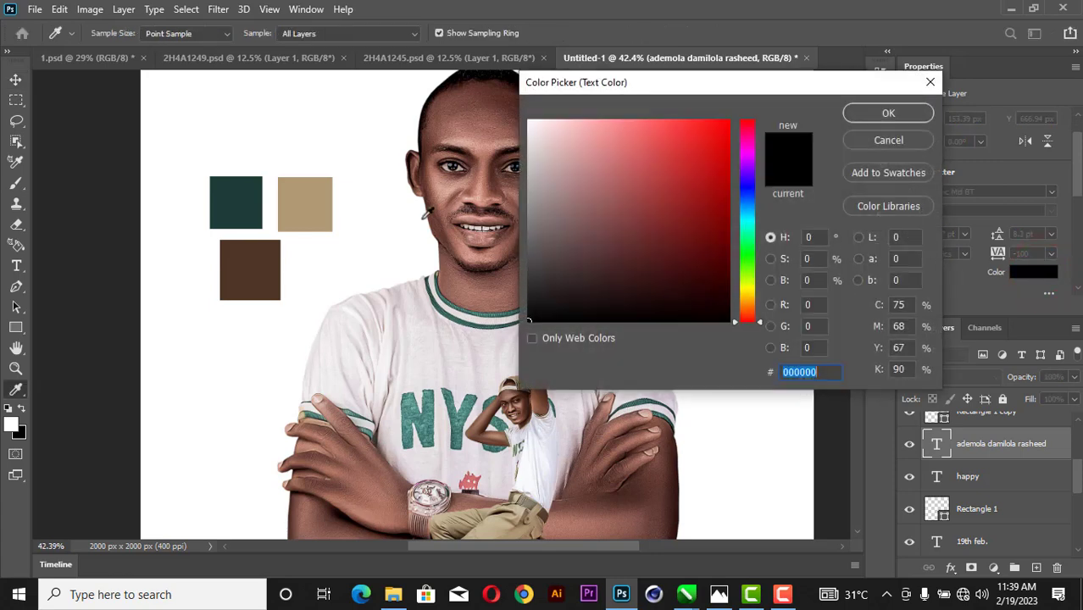
pyautogui.click(245, 199)
pyautogui.click(858, 113)
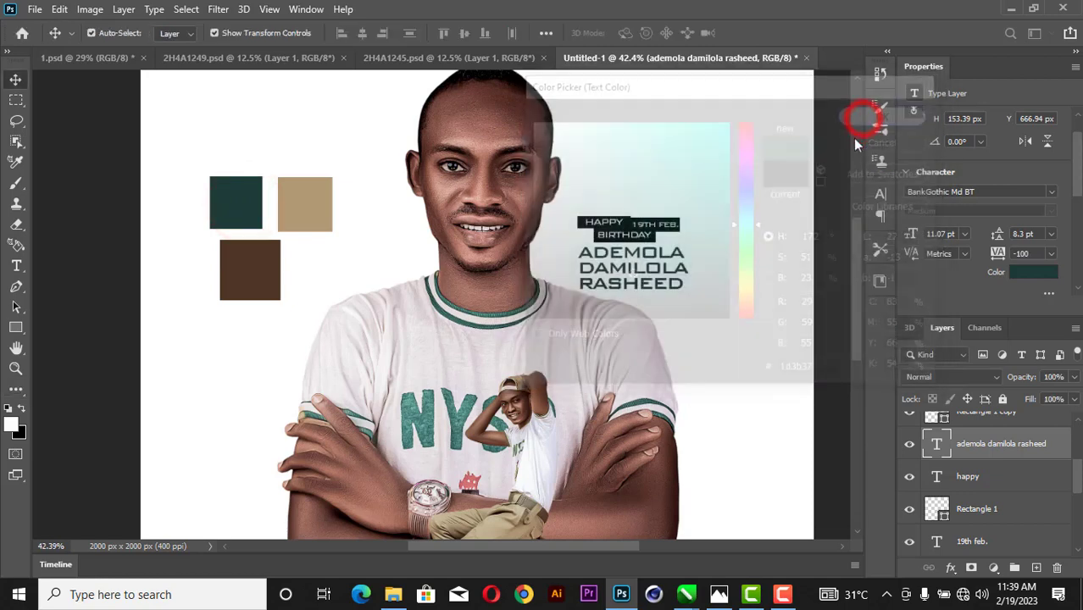
pyautogui.click(801, 261)
pyautogui.scroll(2, 628, 222)
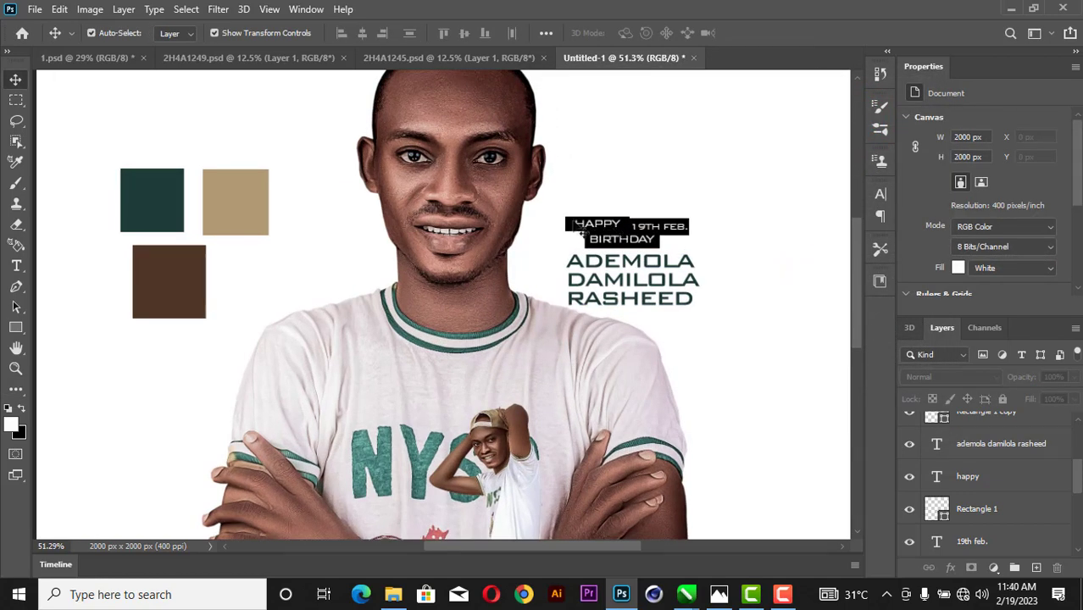
# Fill the rectangle behind the HAPPY label with the dark green from the recently used colours.
pyautogui.click(573, 225)
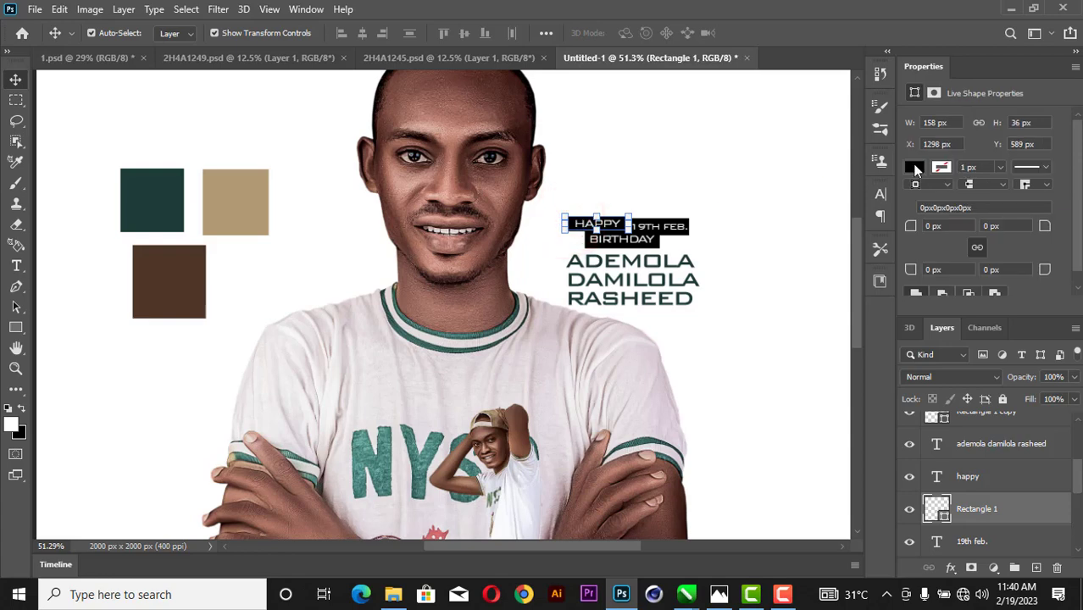
pyautogui.click(914, 167)
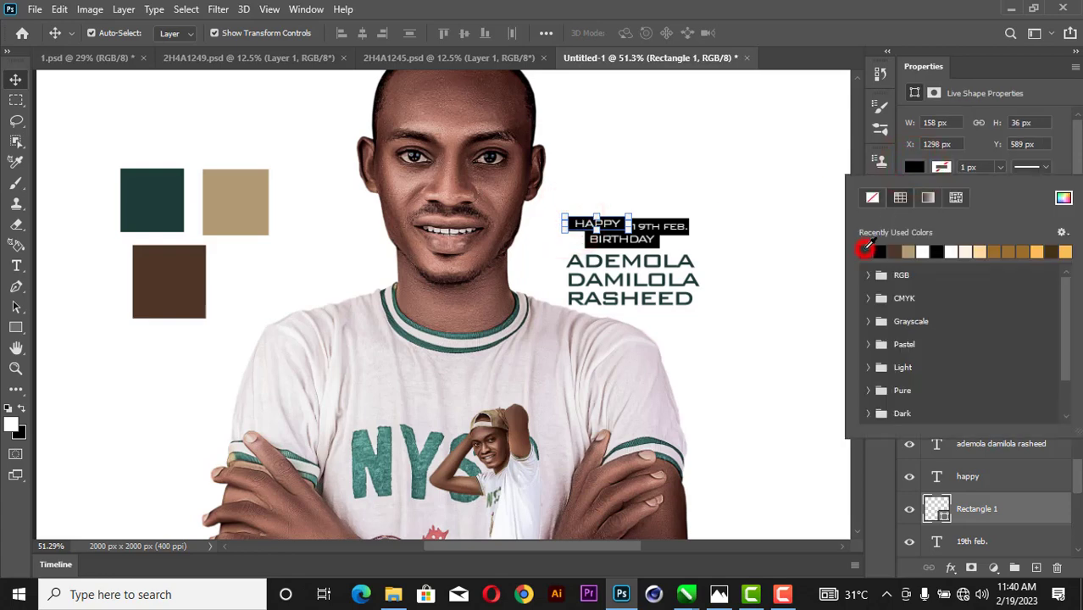
pyautogui.click(865, 250)
pyautogui.click(733, 174)
# Fill the rectangle behind the BIRTHDAY label with the recently used dark brown.
pyautogui.click(659, 245)
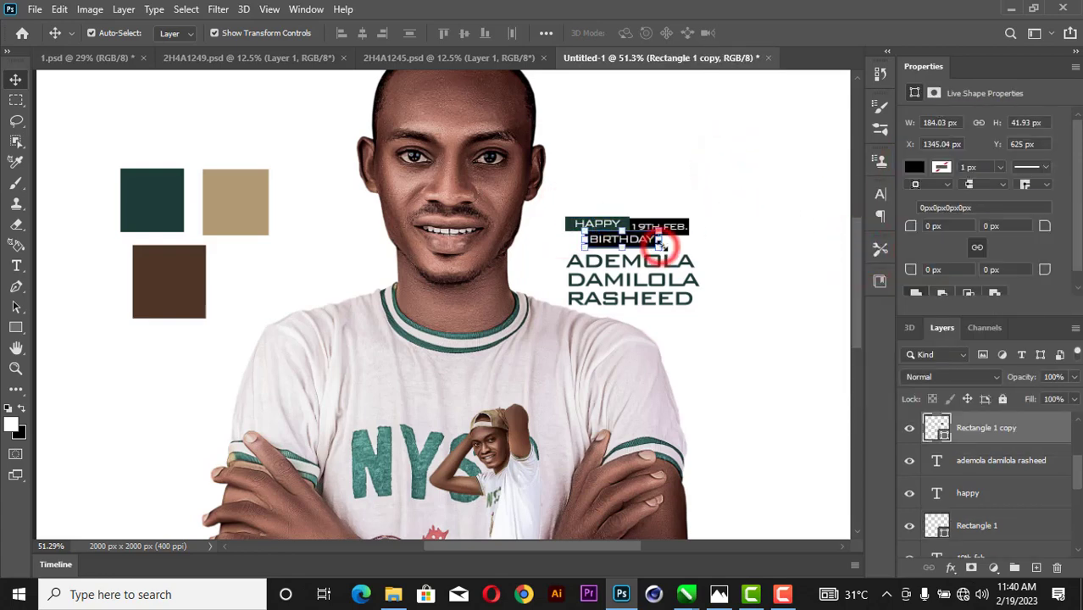
pyautogui.click(915, 167)
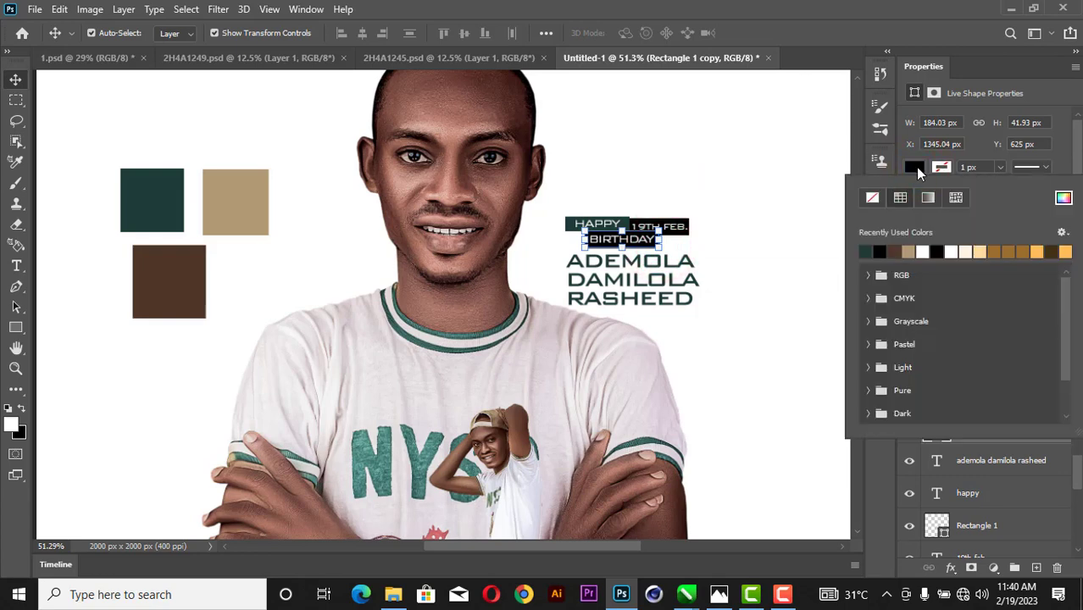
pyautogui.click(895, 251)
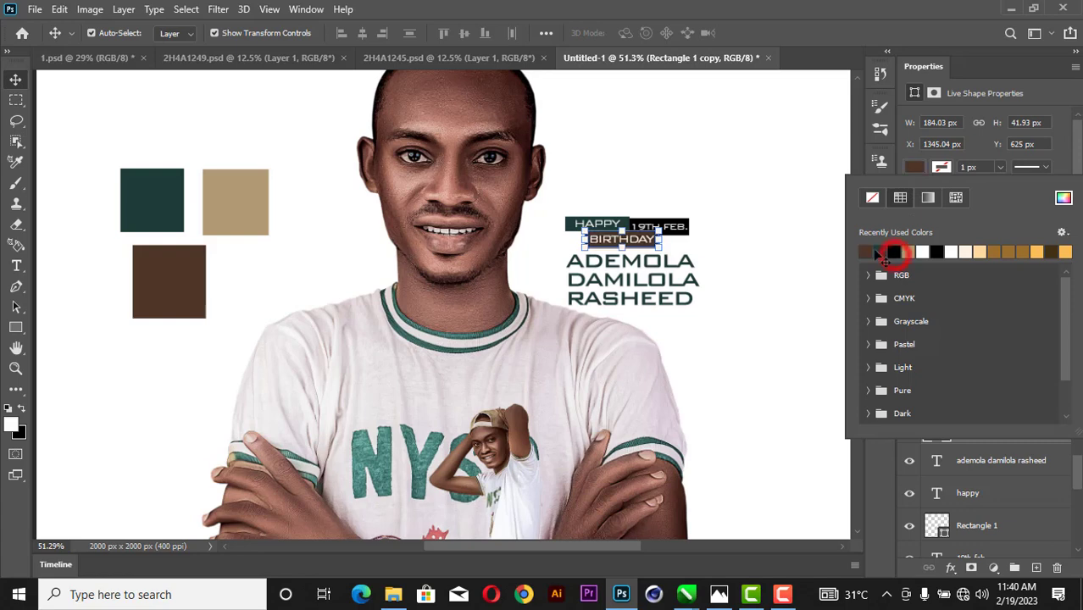
pyautogui.click(782, 230)
# Fill the rectangle behind the 19TH FEB. label with the recently used tan.
pyautogui.click(689, 228)
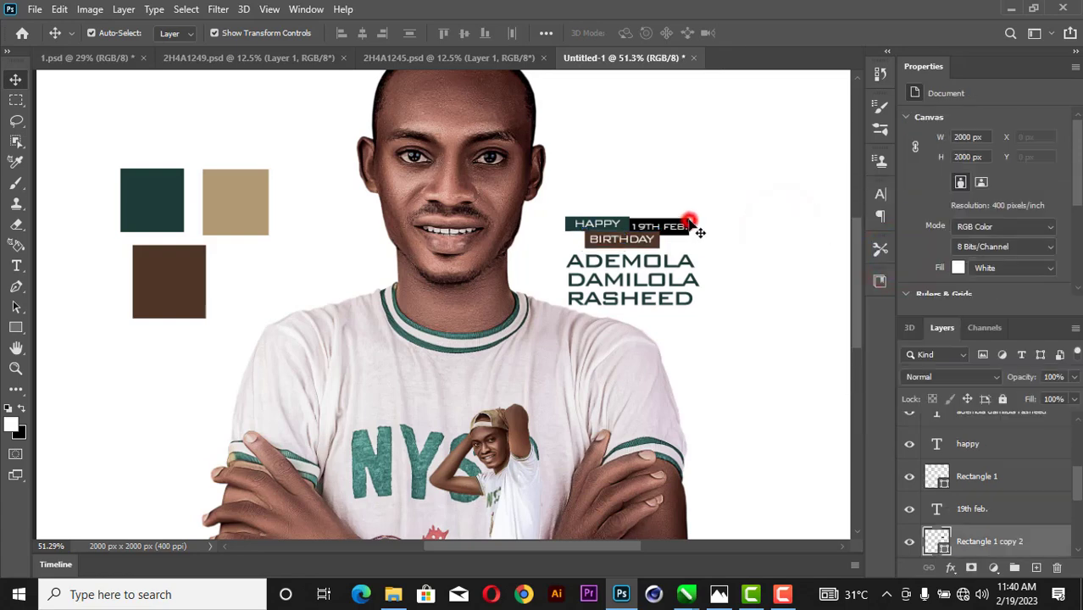
pyautogui.click(915, 169)
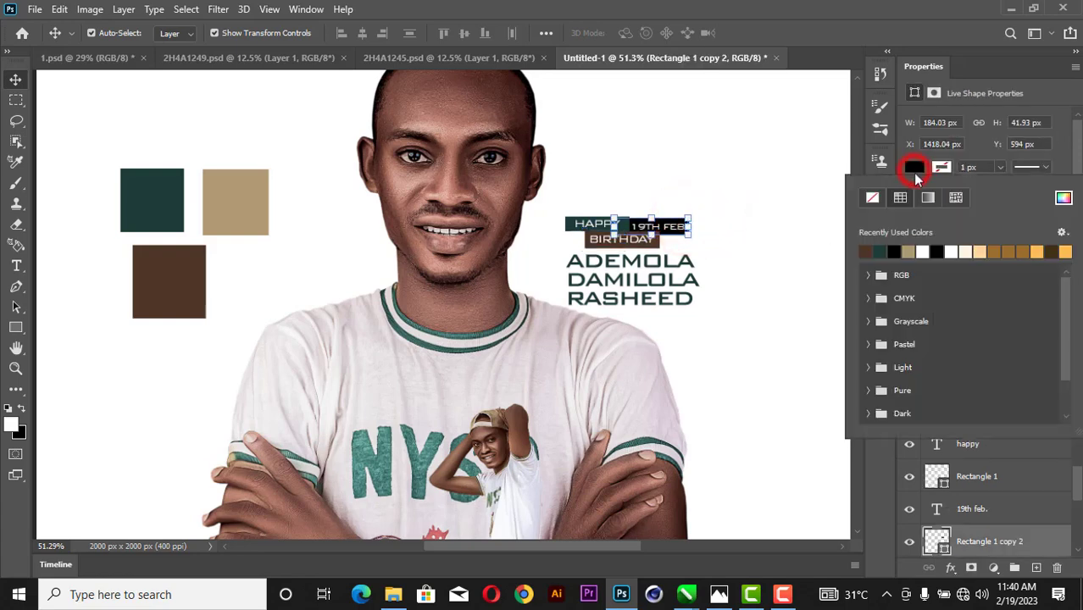
pyautogui.click(910, 250)
pyautogui.click(765, 184)
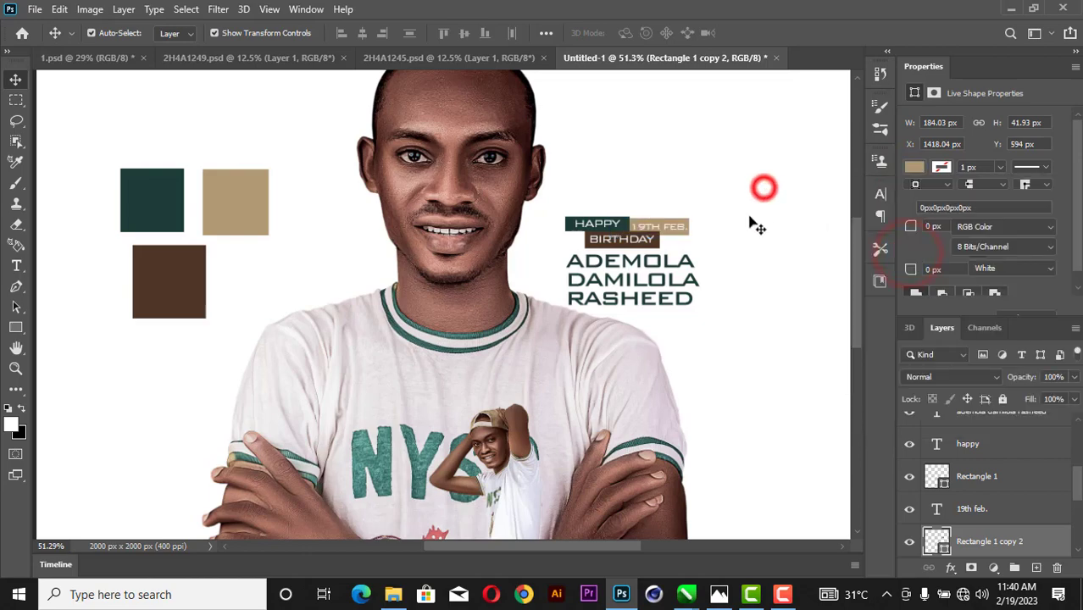
# Nudge the 19TH FEB. text up 3 px within its tan rectangle.
pyautogui.scroll(3, 678, 250)
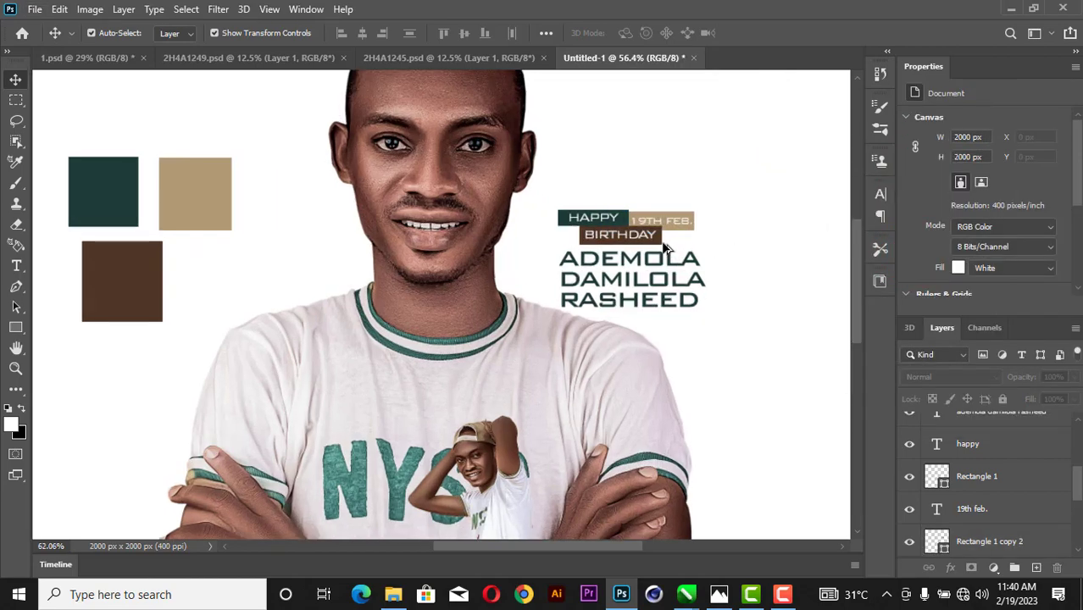
pyautogui.scroll(5, 665, 248)
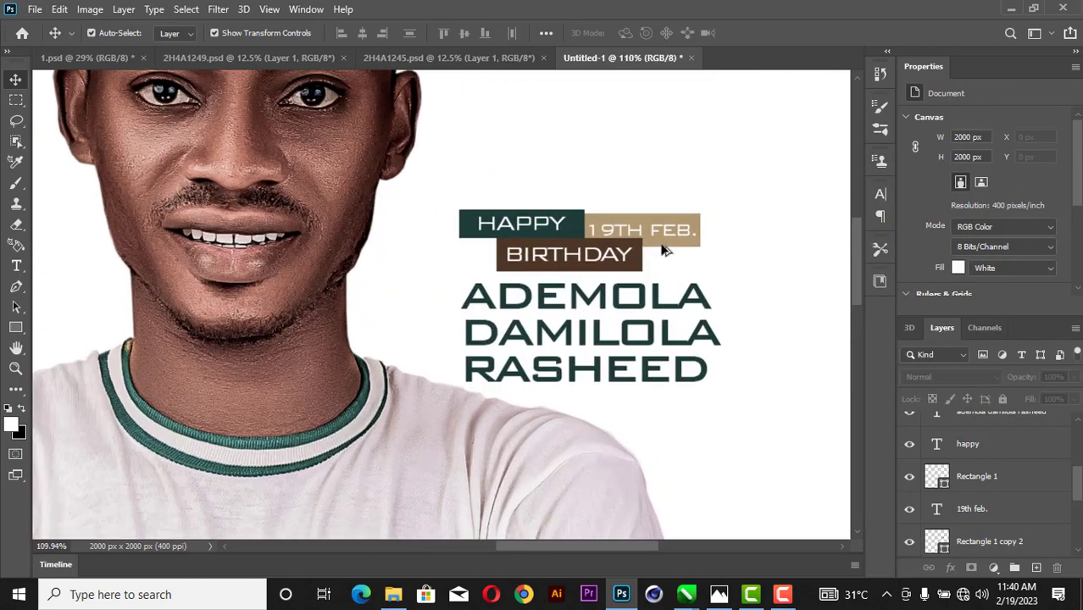
pyautogui.click(660, 245)
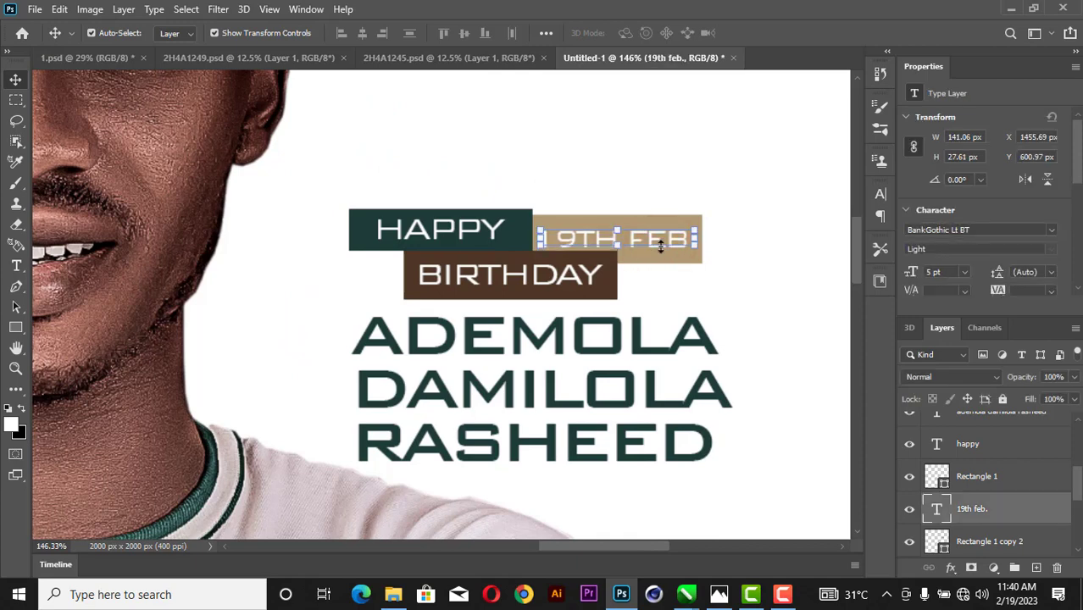
pyautogui.press('Up')
pyautogui.press('Up')
pyautogui.press('Up')
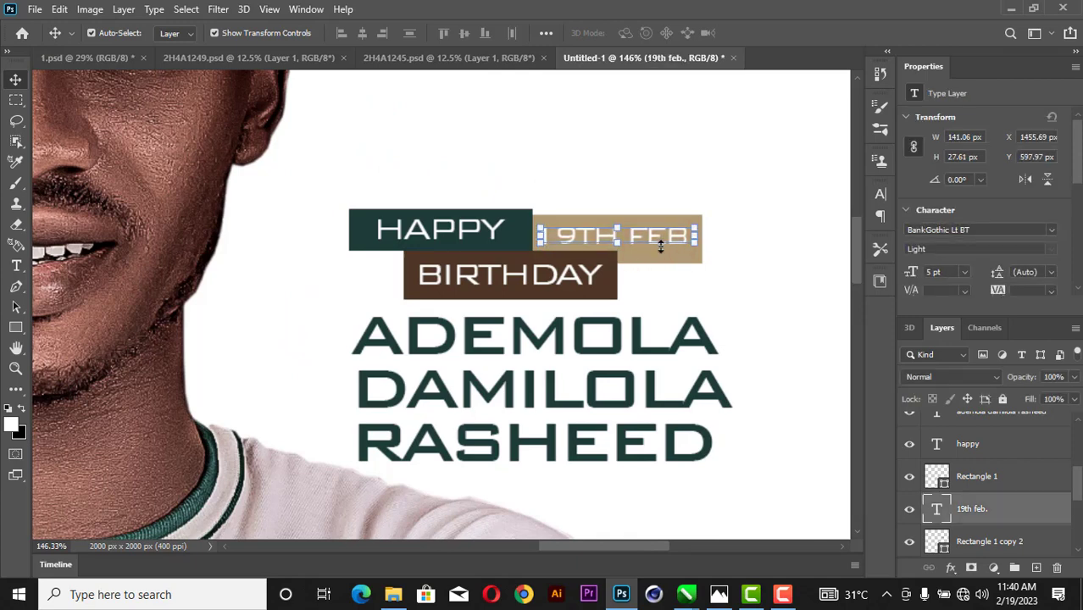
pyautogui.scroll(-5, 661, 245)
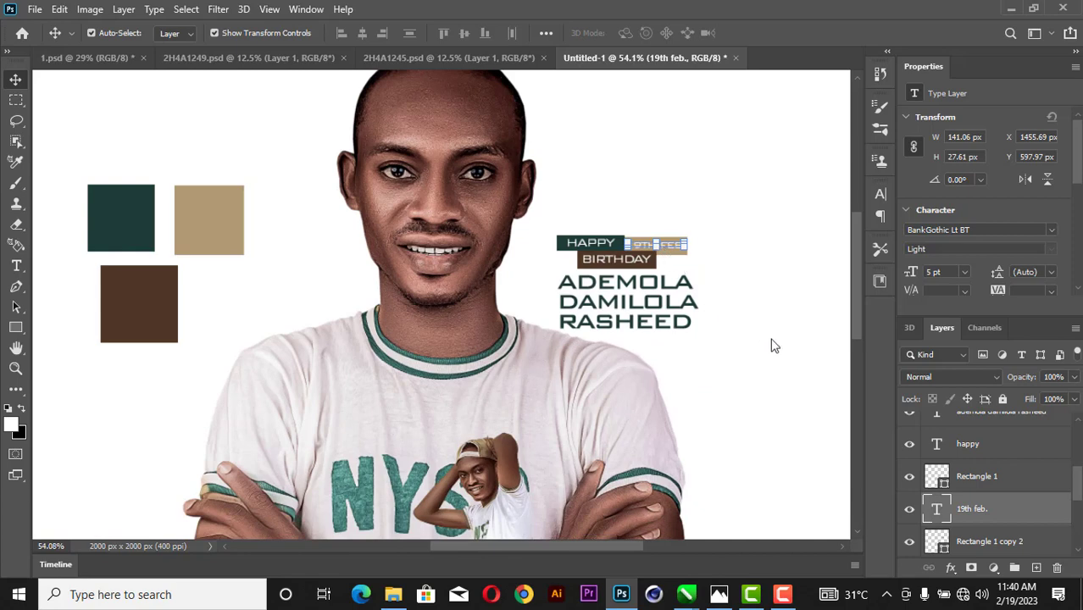
# Hide the three colour sample squares and group all layers from Rectangle 4 down to Rectangle 1 copy 2.
pyautogui.scroll(-6, 954, 496)
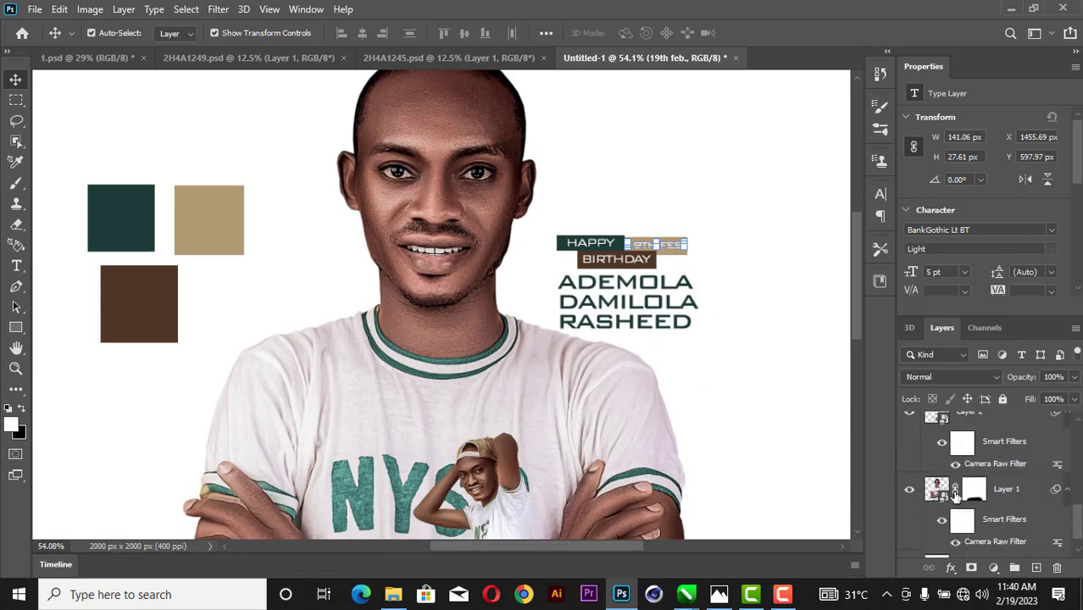
pyautogui.scroll(3, 955, 496)
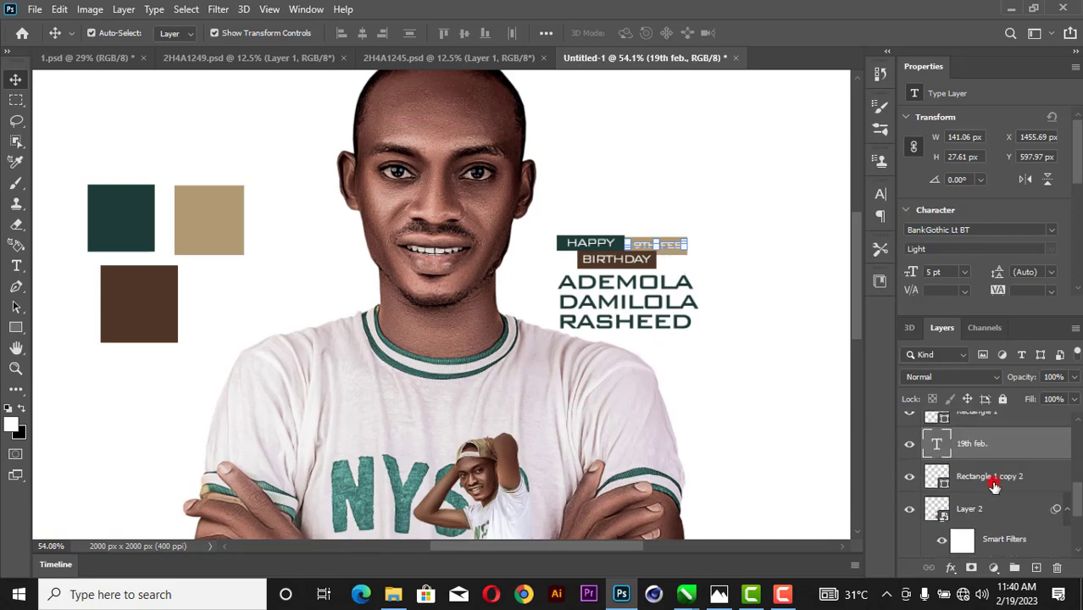
pyautogui.click(993, 481)
pyautogui.scroll(3, 995, 489)
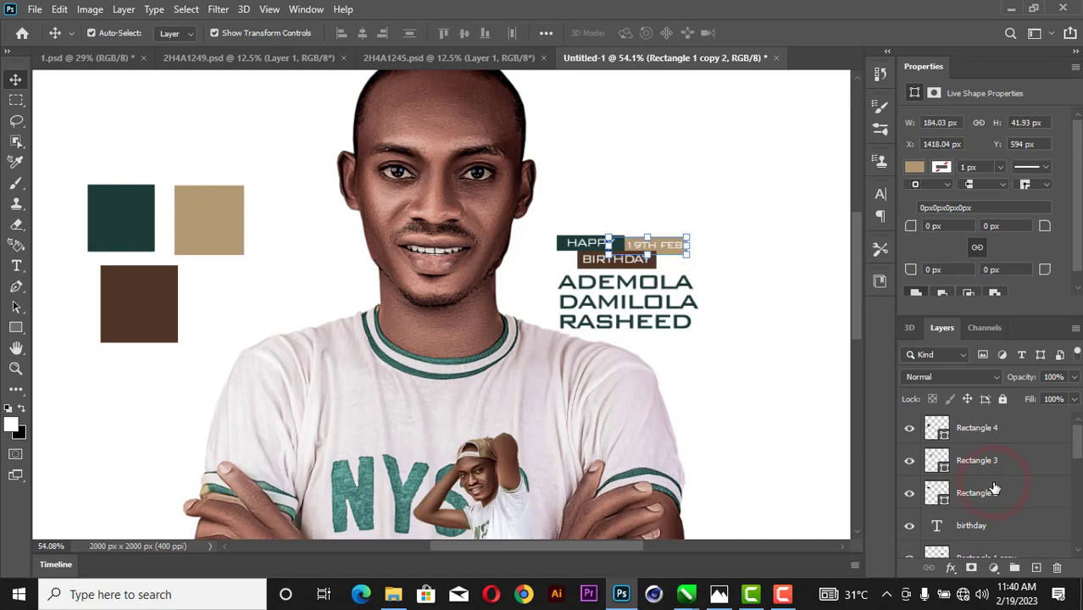
pyautogui.keyDown('shift'); pyautogui.click(1000, 437); pyautogui.keyUp('shift')
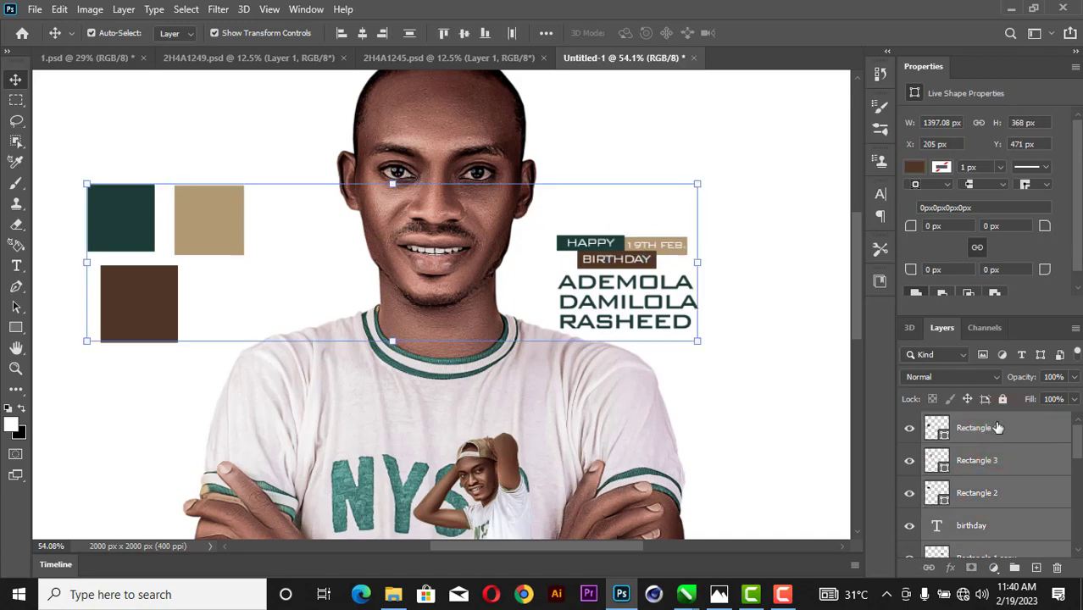
pyautogui.click(998, 427)
pyautogui.click(910, 430)
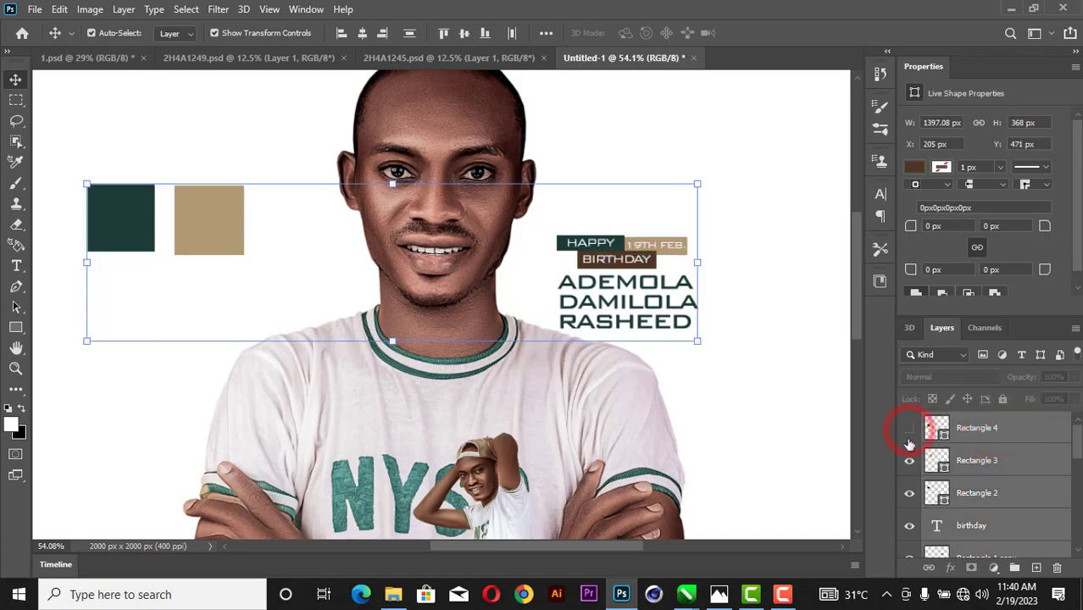
pyautogui.click(908, 462)
pyautogui.click(910, 494)
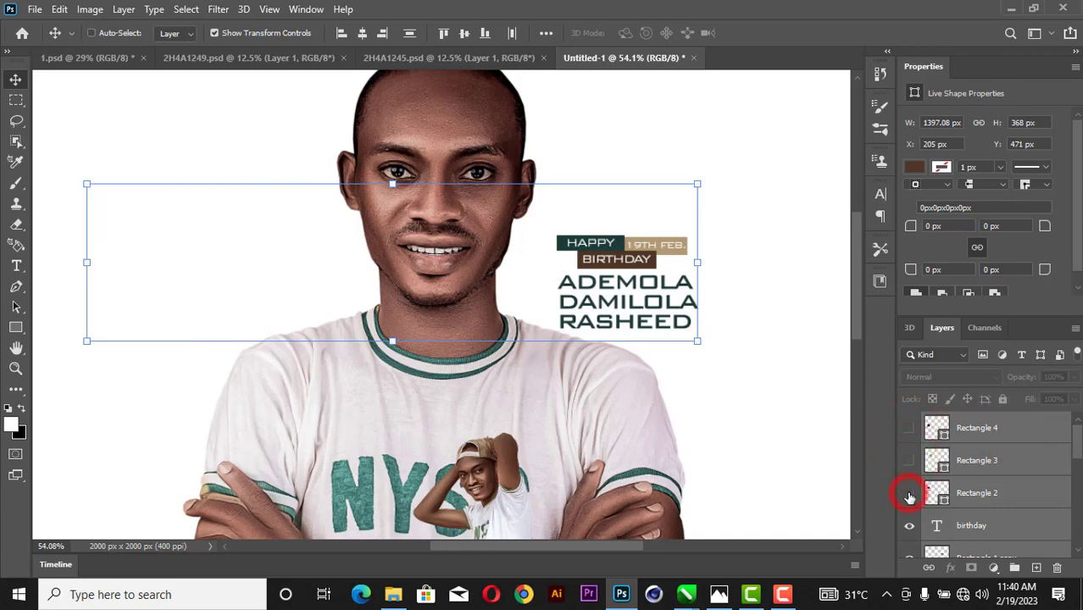
pyautogui.hotkey('ctrl', 'g')
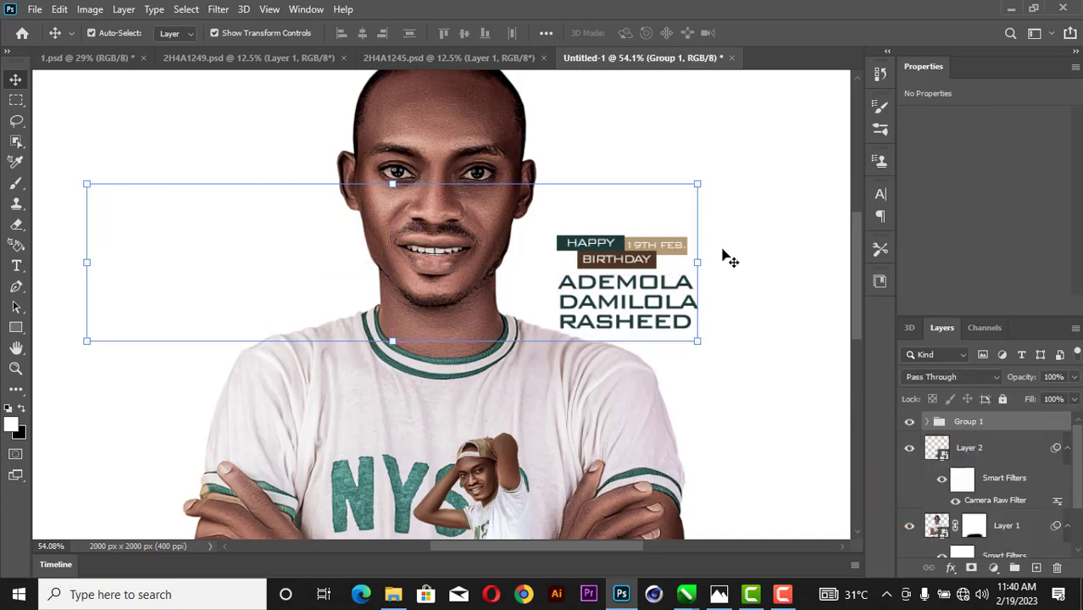
# Nudge the grouped greeting, date and name text up about 34 px beside the face.
pyautogui.press('Up')
pyautogui.press('Up')
pyautogui.press('Up')
pyautogui.press('Up')
pyautogui.press('Up')
pyautogui.press('Up')
pyautogui.press('Up')
pyautogui.press('Up')
pyautogui.press('Up')
pyautogui.press('Up')
pyautogui.press('Up')
pyautogui.press('Up')
pyautogui.press('Up')
pyautogui.press('Up')
pyautogui.press('Up')
pyautogui.press('Up')
pyautogui.press('Up')
pyautogui.press('Up')
pyautogui.press('Up')
pyautogui.press('Up')
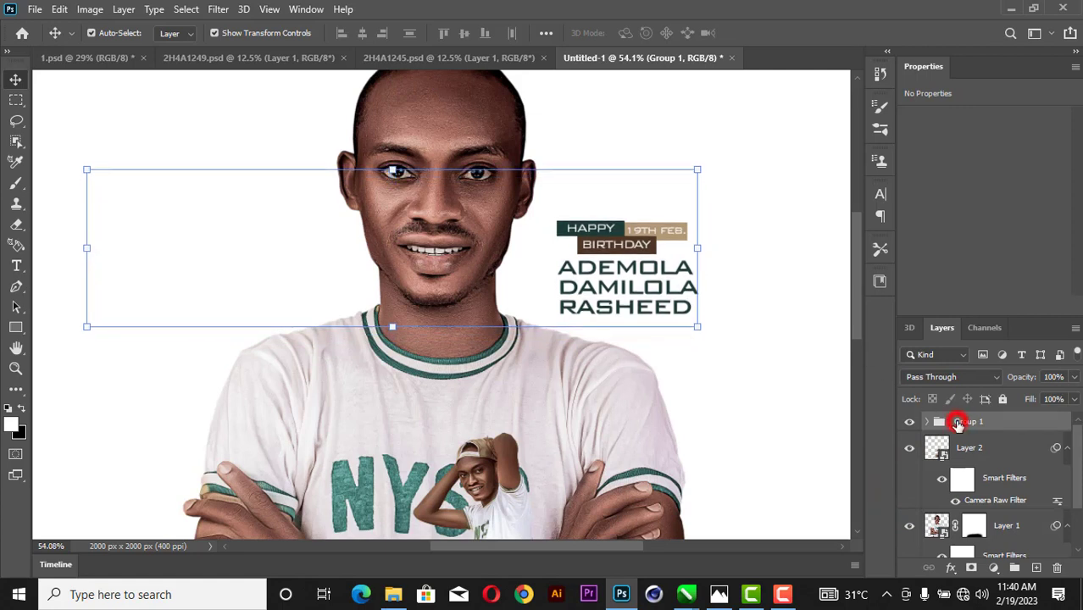
# Rename the text group as Birthday.
pyautogui.doubleClick(958, 423)
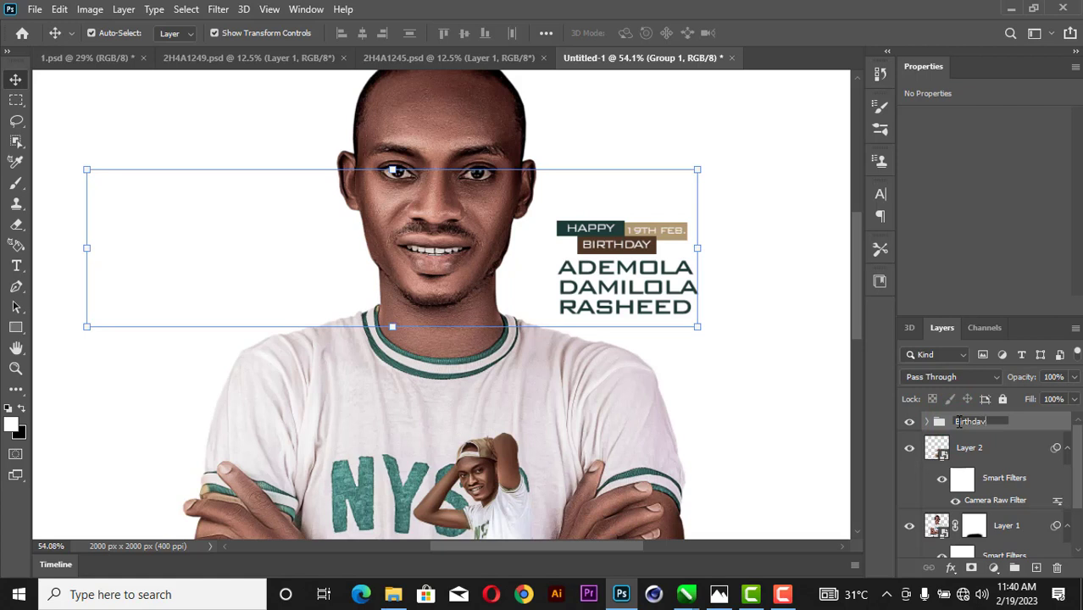
pyautogui.press('Return')
pyautogui.click(800, 373)
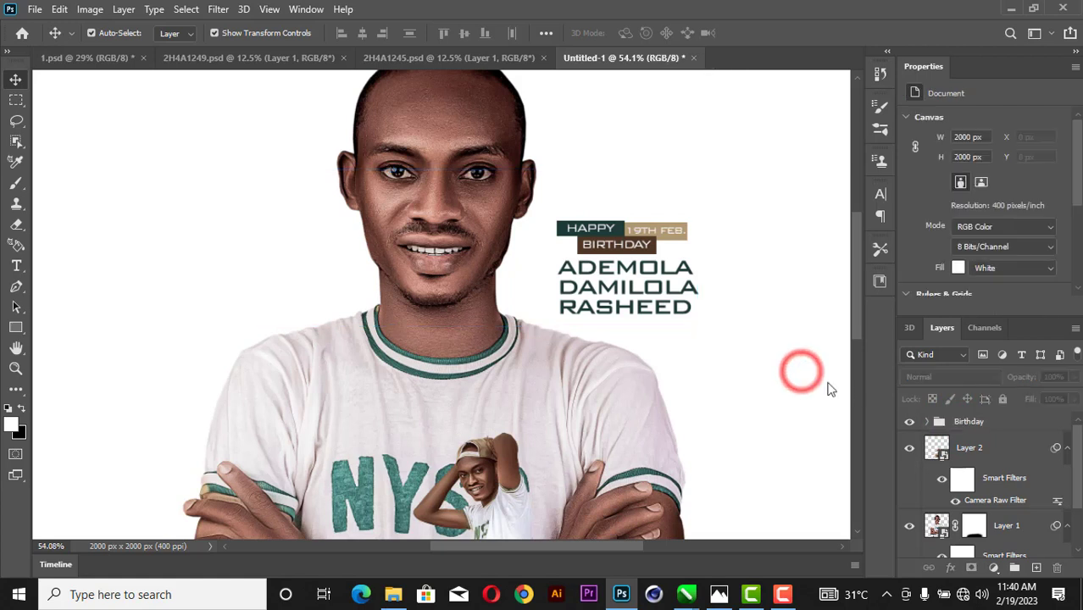
# Move the Rectangle 4, Rectangle 3 and Rectangle 2 layers out of the Birthday group to above it, and collapse the group.
pyautogui.click(930, 426)
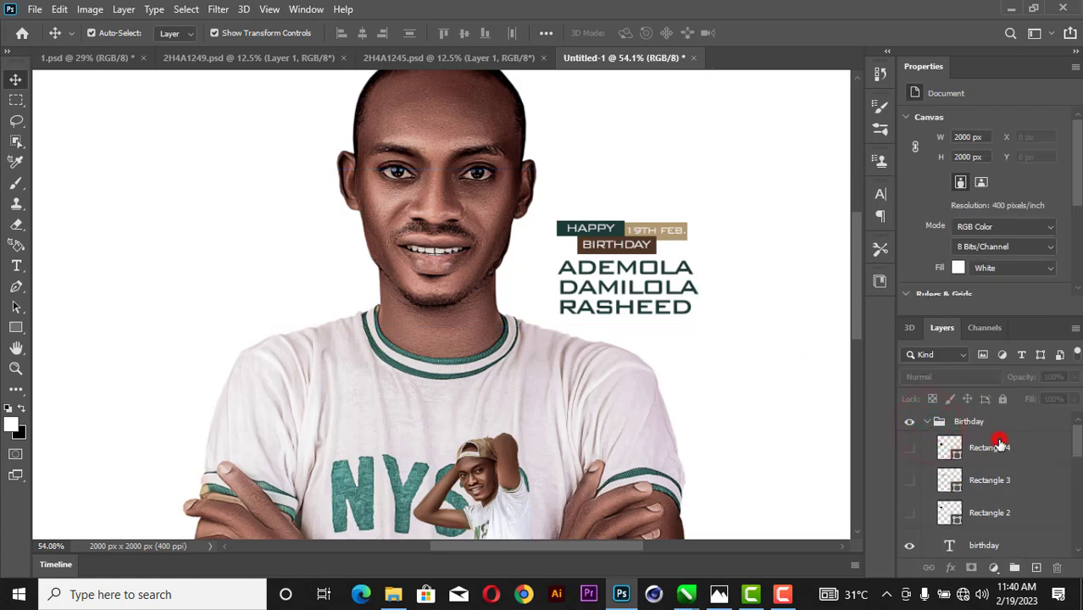
pyautogui.click(991, 445)
pyautogui.keyDown('shift'); pyautogui.click(1000, 512); pyautogui.keyUp('shift')
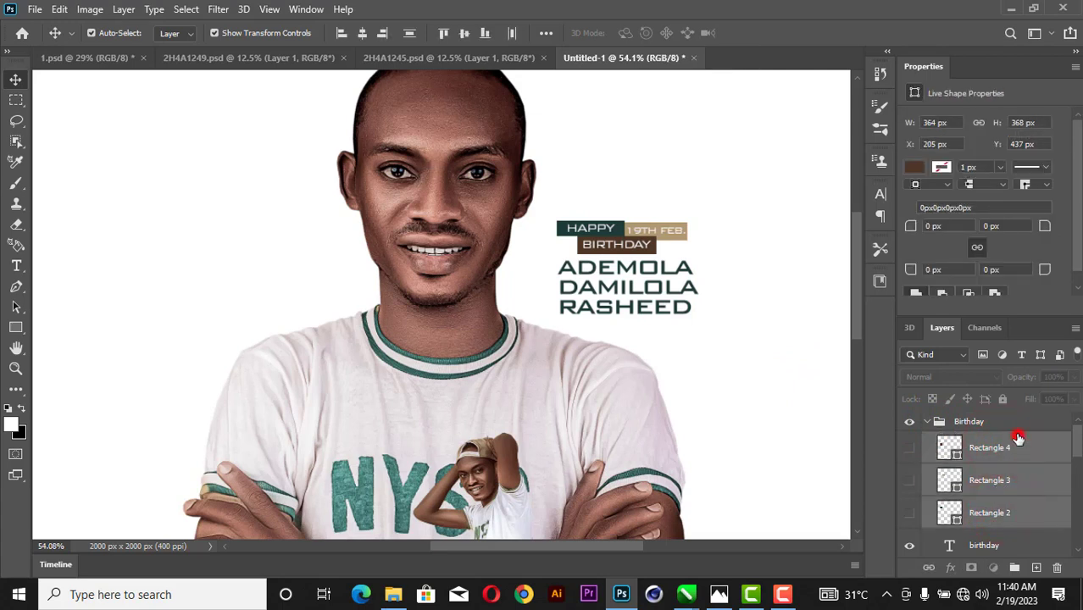
pyautogui.moveTo(1018, 437); pyautogui.dragTo(1008, 412)
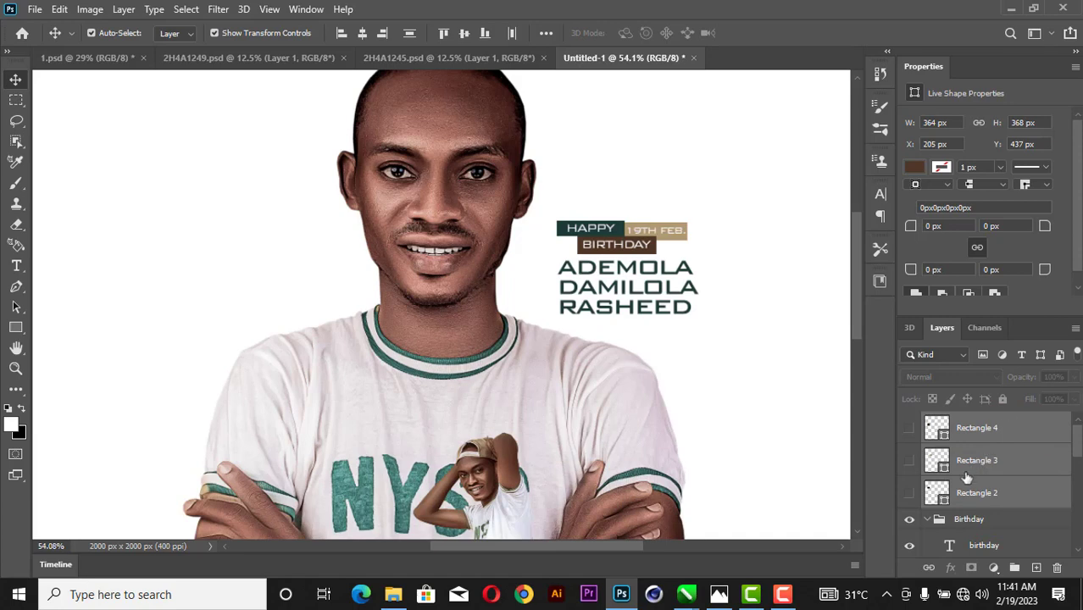
pyautogui.click(932, 520)
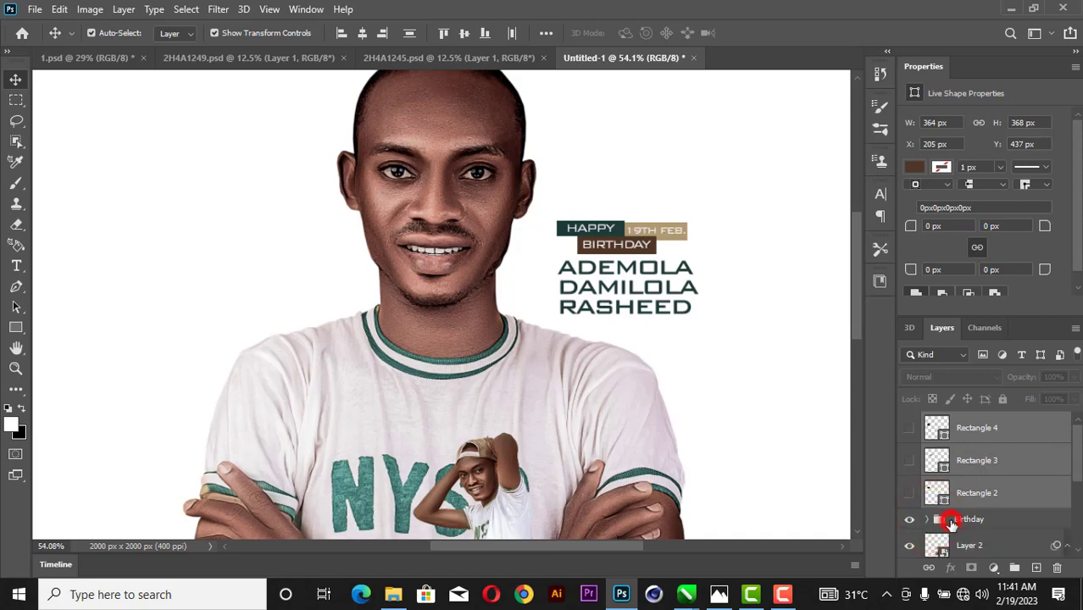
pyautogui.click(958, 518)
# Review the whole flyer's composition and examine the seated figure's shoes and the speaker base up close.
pyautogui.scroll(-3, 771, 386)
pyautogui.press('z')
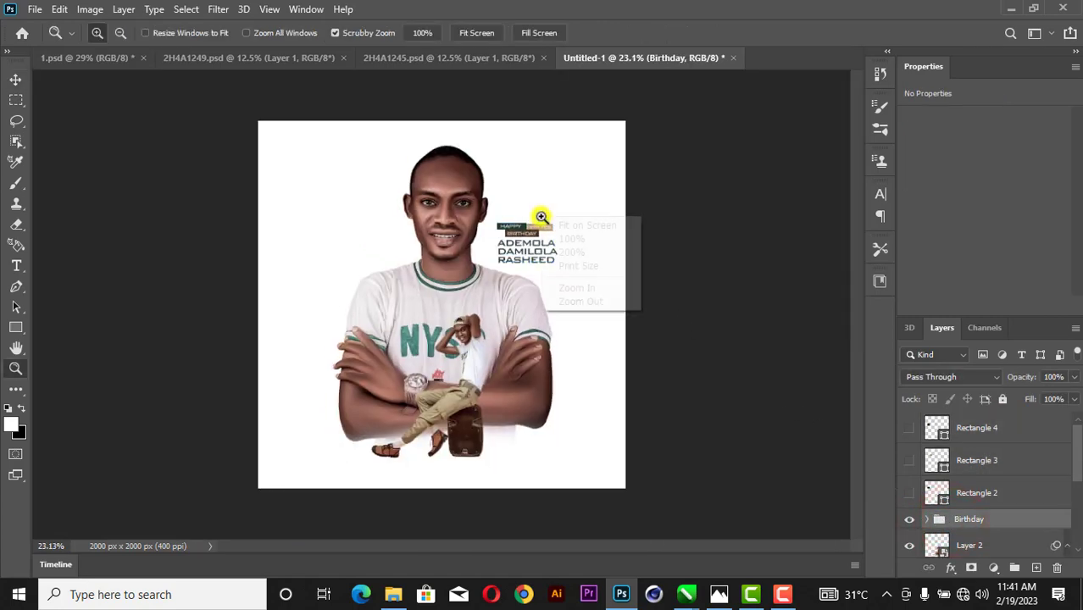
pyautogui.rightClick(543, 217)
pyautogui.click(584, 223)
pyautogui.click(16, 79)
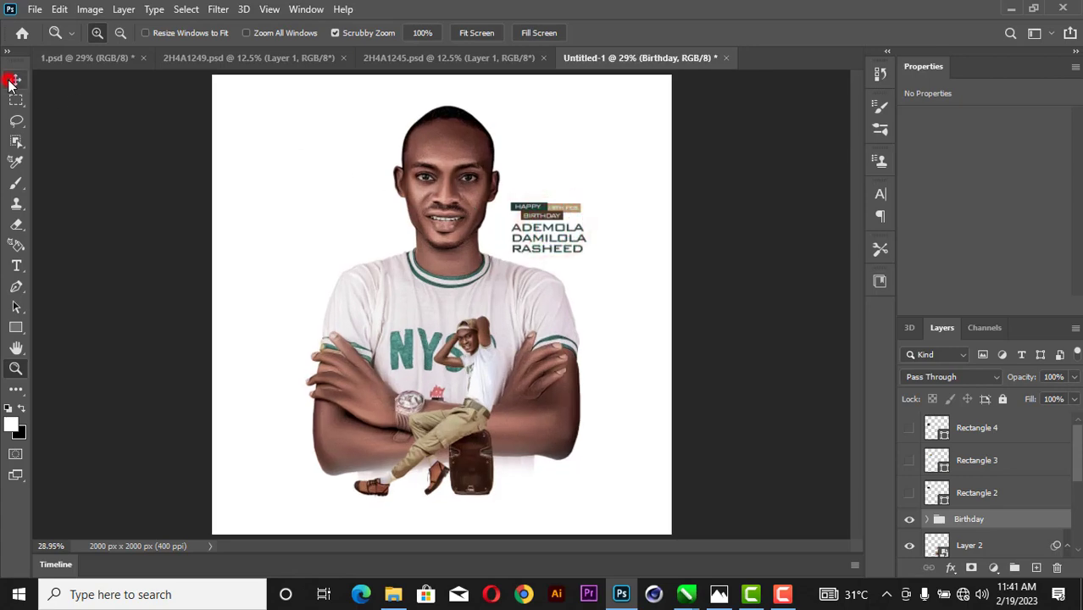
pyautogui.scroll(3, 373, 513)
pyautogui.scroll(1, 374, 512)
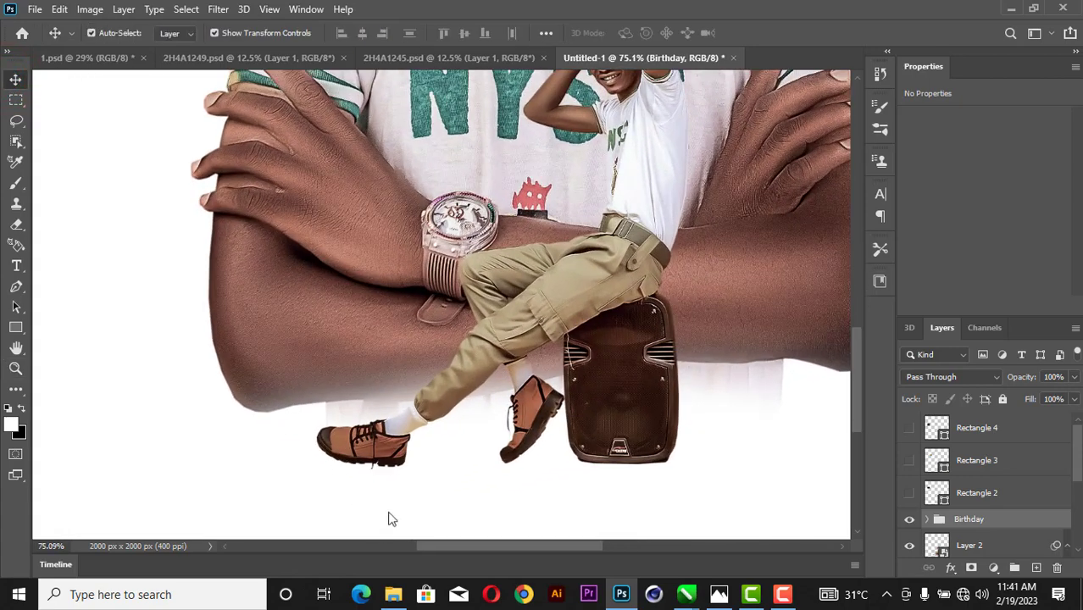
pyautogui.click(853, 374)
pyautogui.scroll(2, 407, 415)
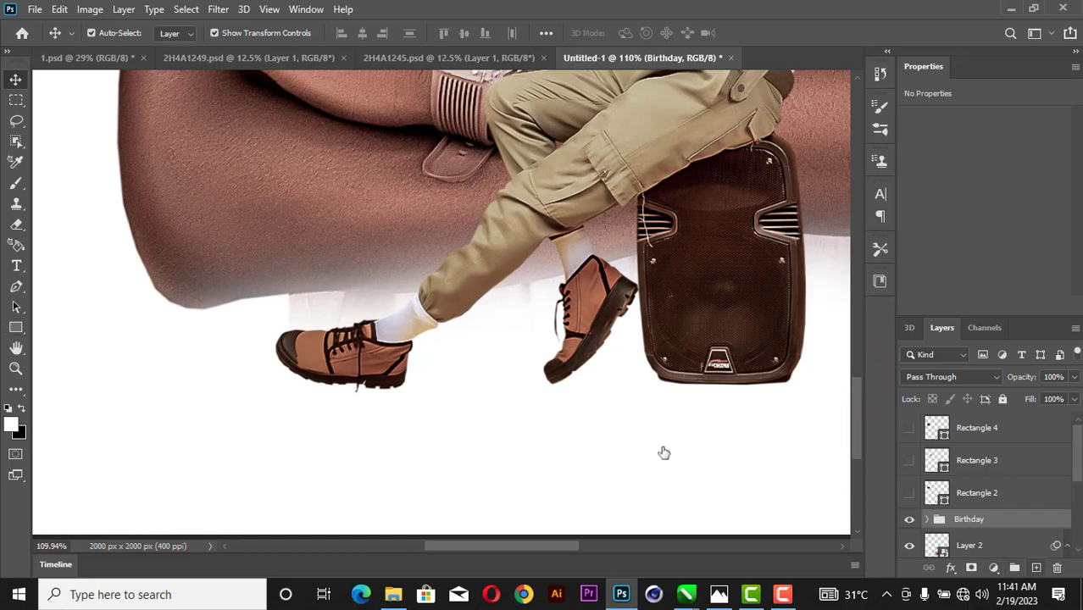
# Add a blank layer directly above the Rectangle 2 layer and ready the Brush tool for painting on it.
pyautogui.click(994, 498)
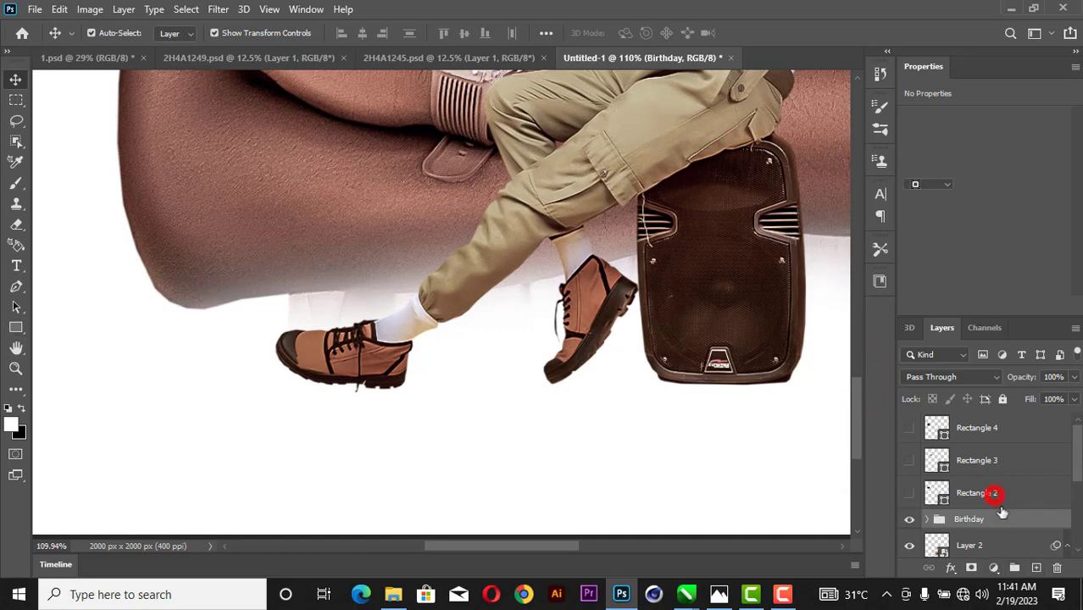
pyautogui.click(1035, 569)
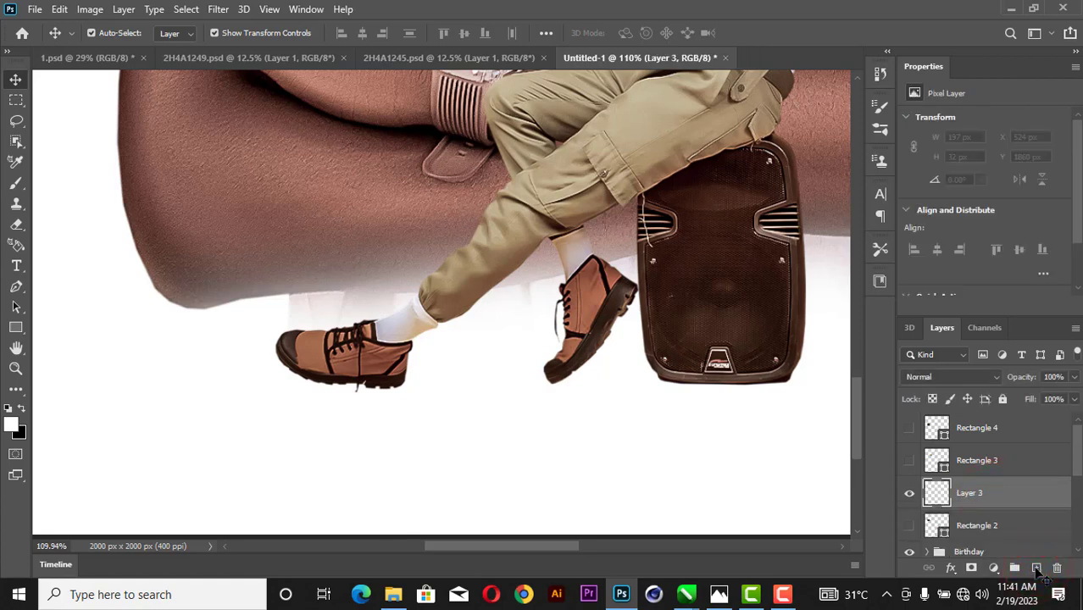
pyautogui.press('b')
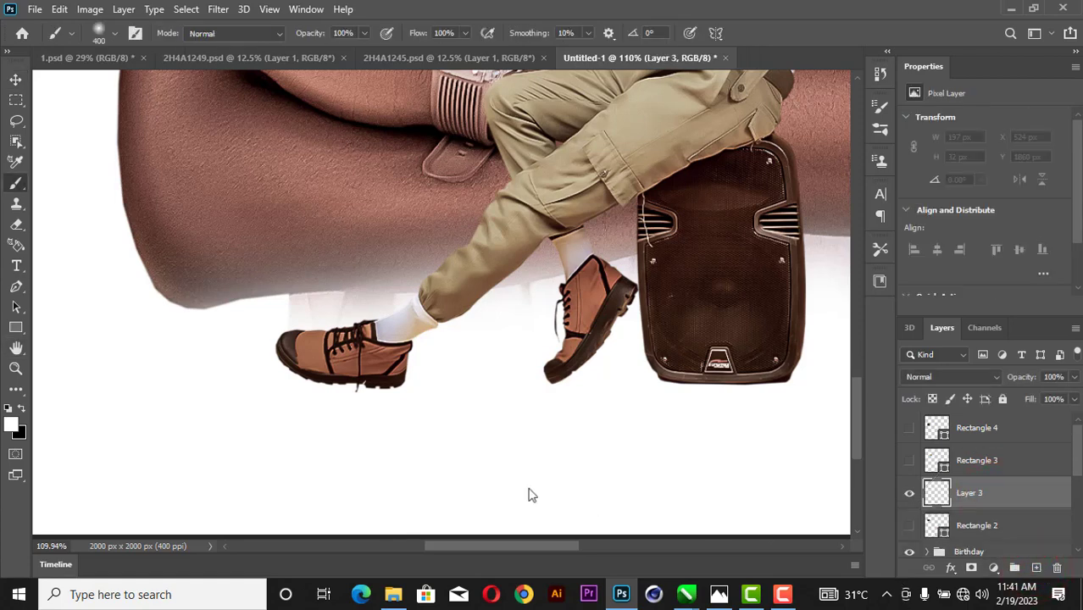
# Choose a near-black foreground colour and paint one soft 400 px brush dab over the seated figure's lower trouser leg.
pyautogui.click(22, 409)
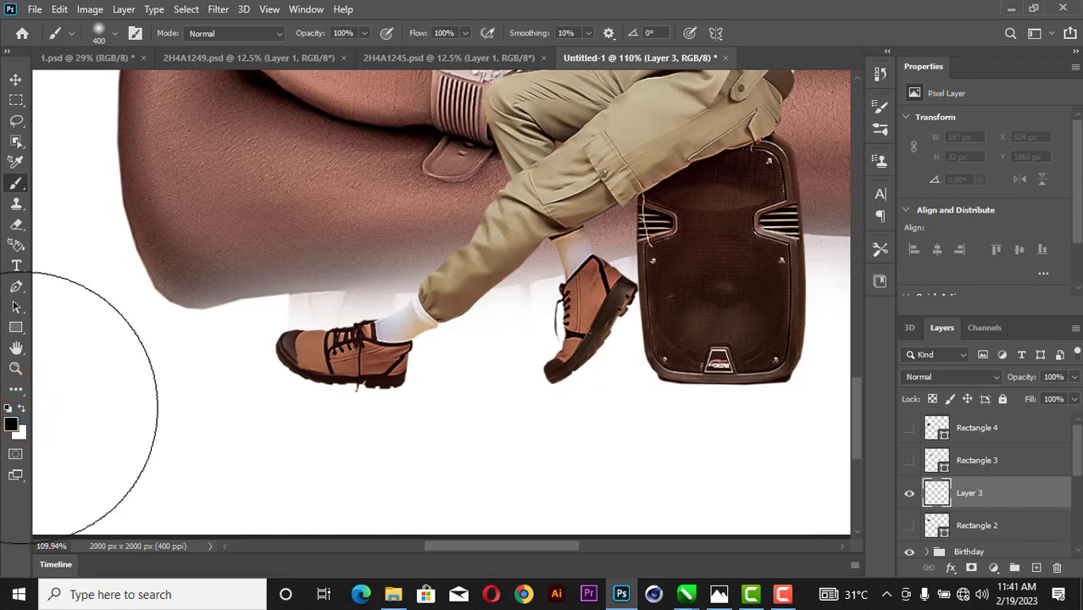
pyautogui.click(10, 424)
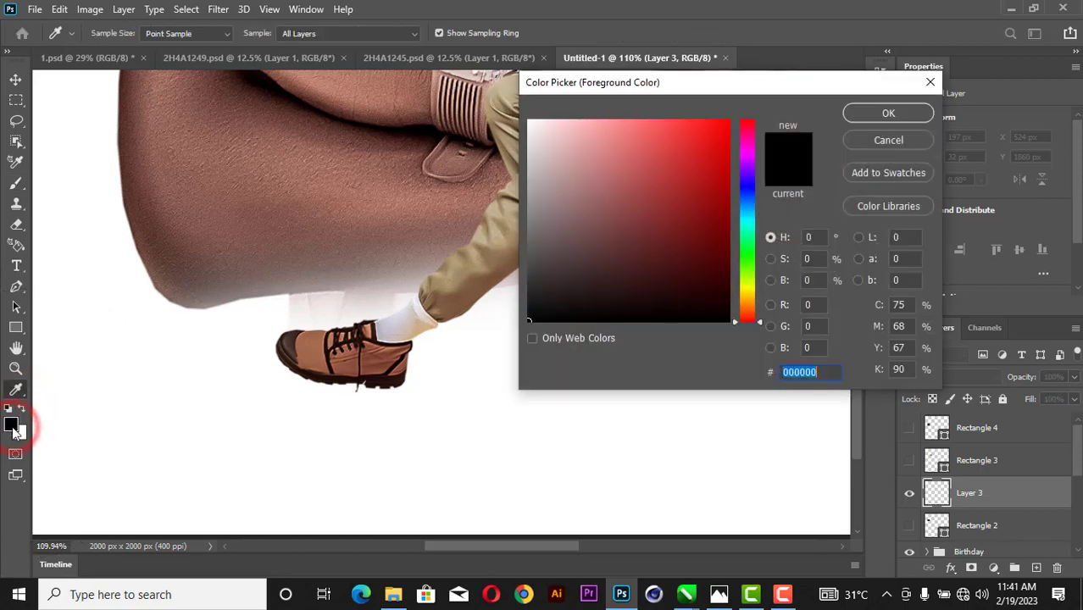
pyautogui.click(892, 142)
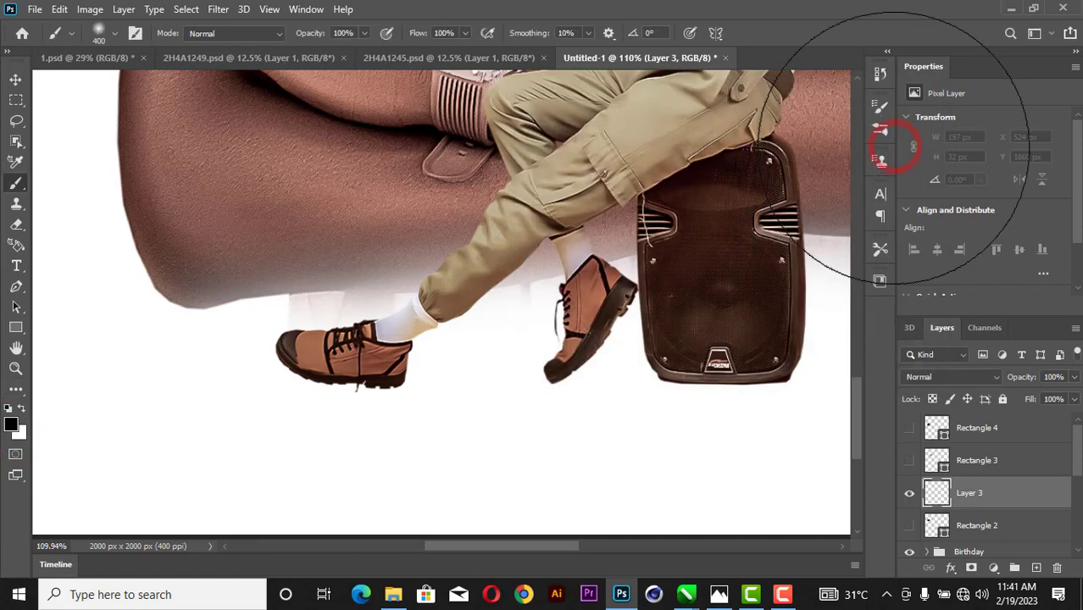
pyautogui.keyDown('alt'); pyautogui.click(788, 88); pyautogui.keyUp('alt')
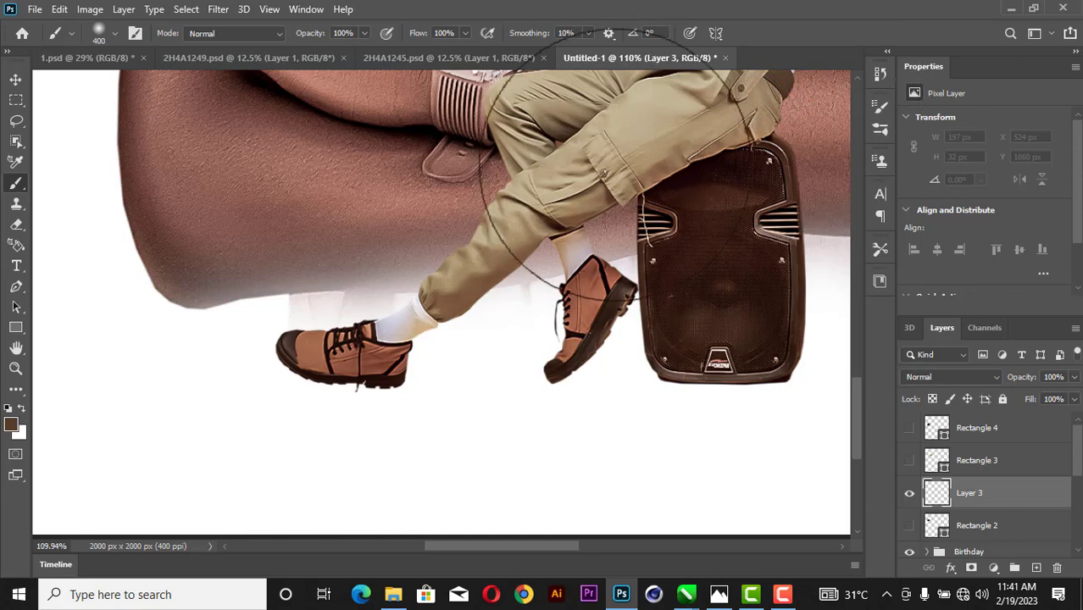
pyautogui.click(11, 428)
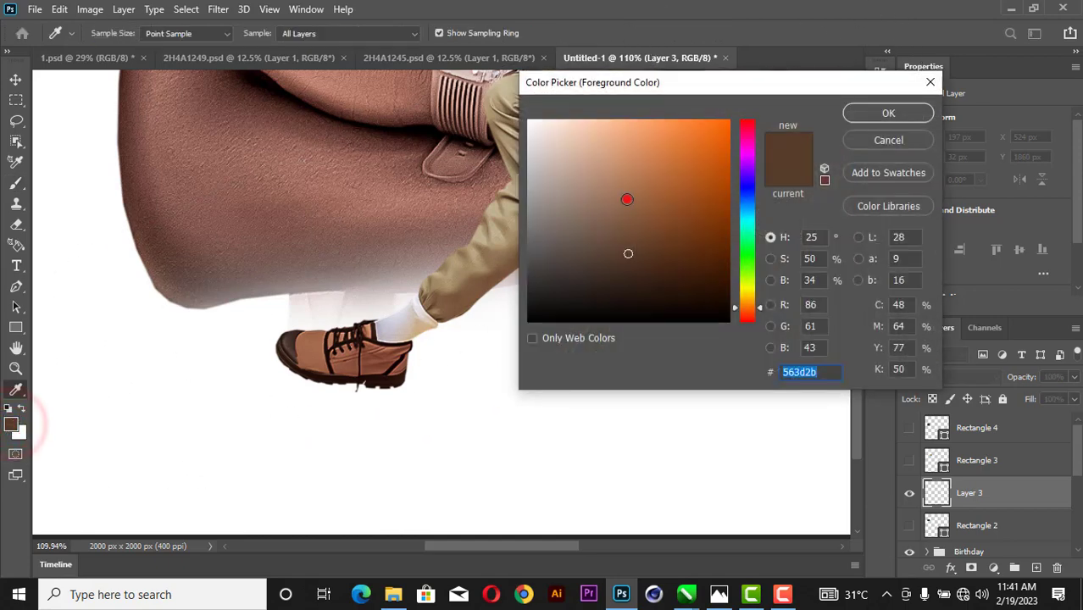
pyautogui.click(629, 195)
pyautogui.moveTo(436, 294); pyautogui.dragTo(434, 287)
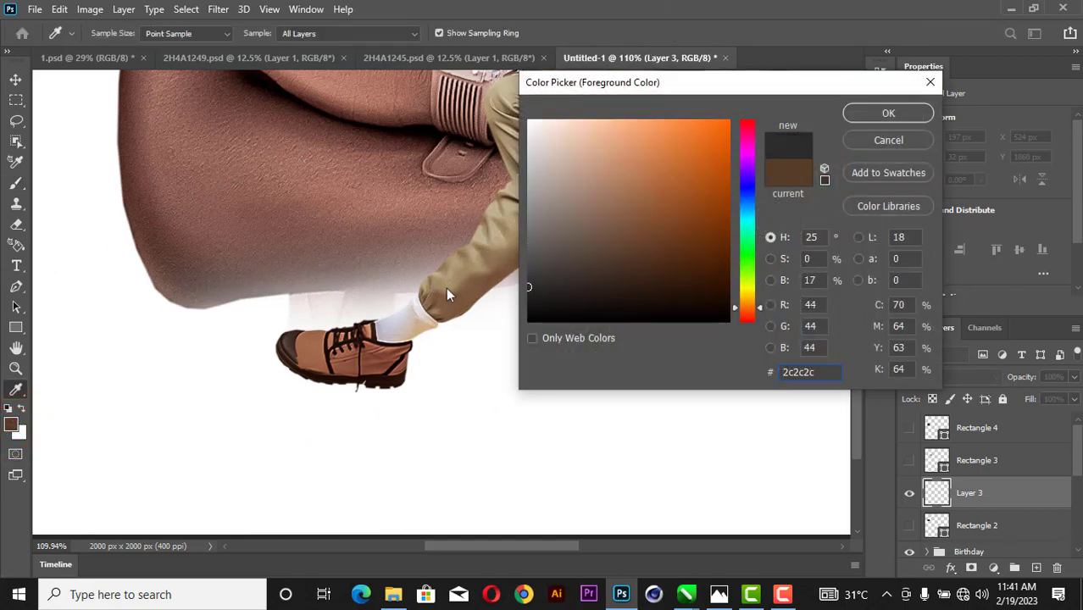
pyautogui.moveTo(515, 293); pyautogui.dragTo(516, 296)
pyautogui.click(887, 113)
pyautogui.press('b')
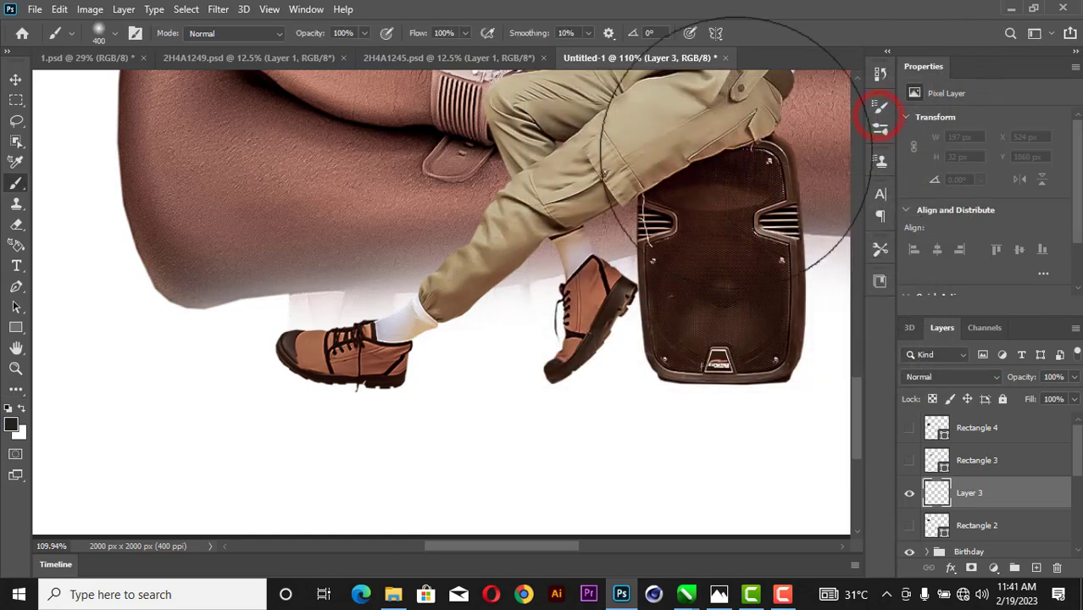
pyautogui.click(497, 212)
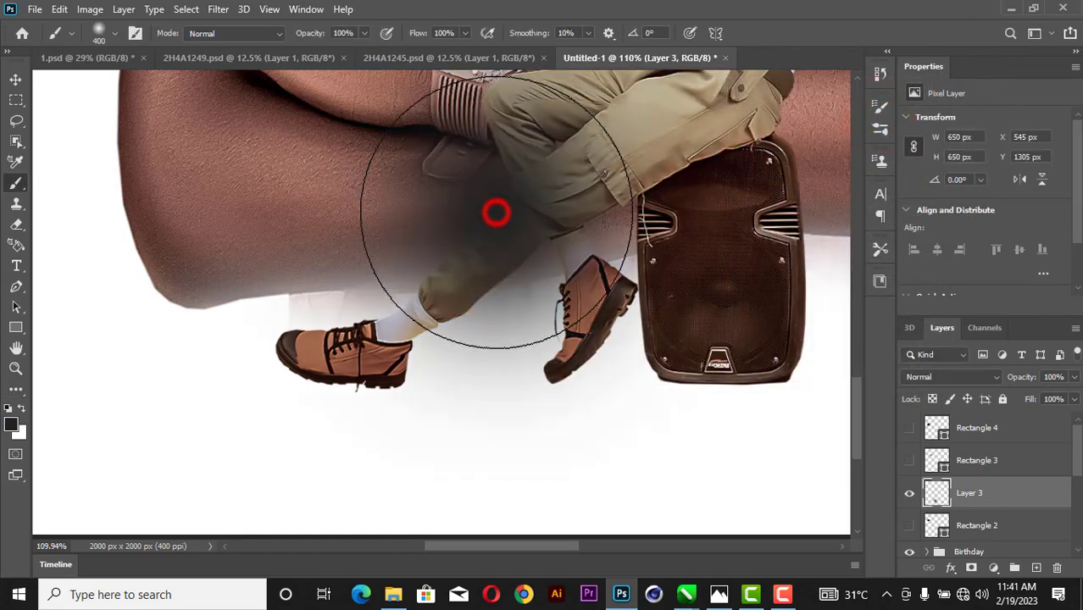
# Squash the soft black brush spot on Layer 3 non-proportionally into a flat shadow ellipse about 290 × 29 px.
pyautogui.click(16, 79)
pyautogui.hotkey('ctrl', '-')
pyautogui.hotkey('ctrl', '-')
pyautogui.hotkey('ctrl', '-')
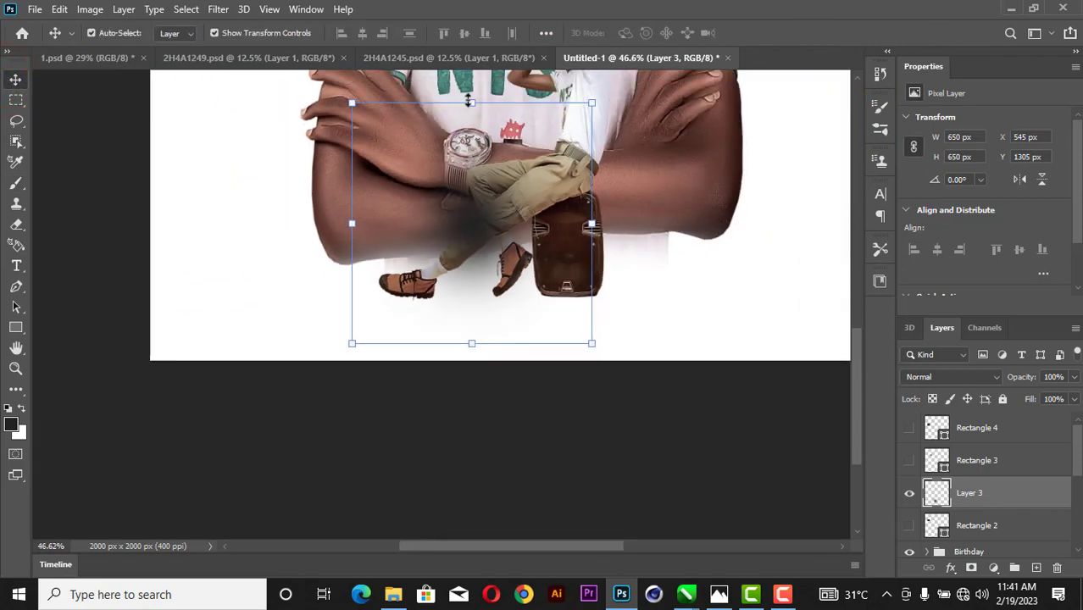
pyautogui.click(477, 101)
pyautogui.click(330, 33)
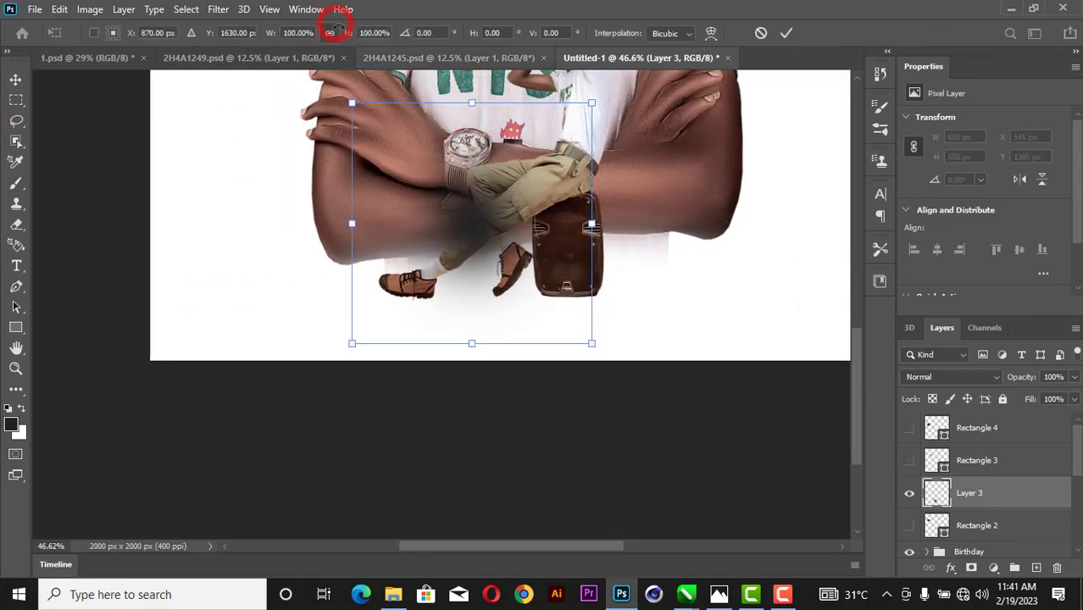
pyautogui.moveTo(473, 106); pyautogui.dragTo(466, 316)
pyautogui.moveTo(592, 316); pyautogui.dragTo(430, 287)
pyautogui.scroll(3, 423, 346)
pyautogui.scroll(4, 429, 292)
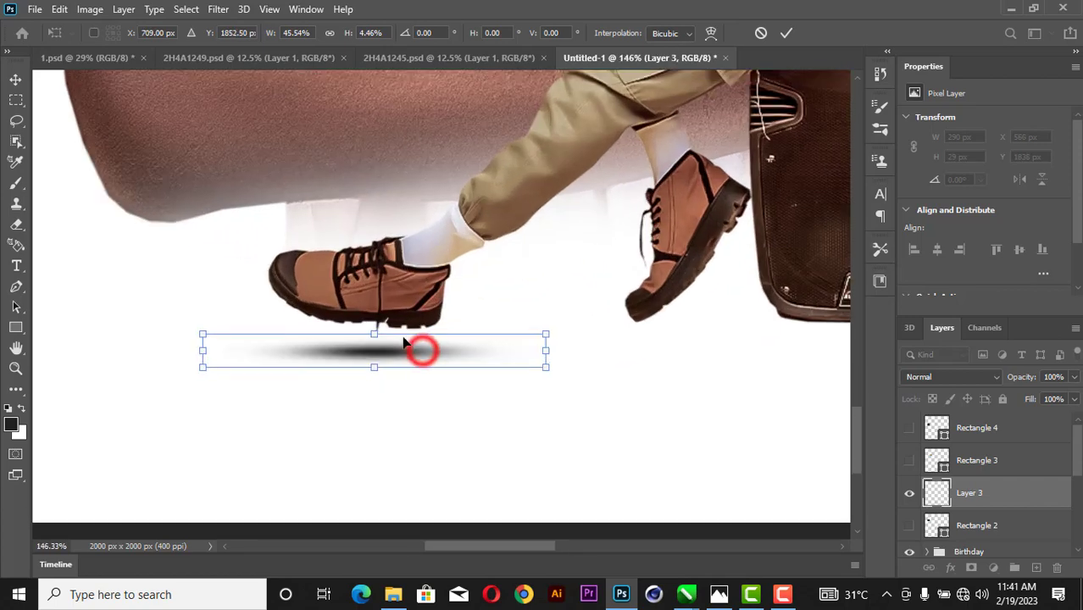
# Place the flattened shadow under the flat shoe's sole, narrow it to about 255 × 28 px and apply the transform.
pyautogui.moveTo(404, 342)
pyautogui.mouseDown()
pyautogui.moveTo(396, 336)
pyautogui.moveTo(401, 344)
pyautogui.mouseUp()
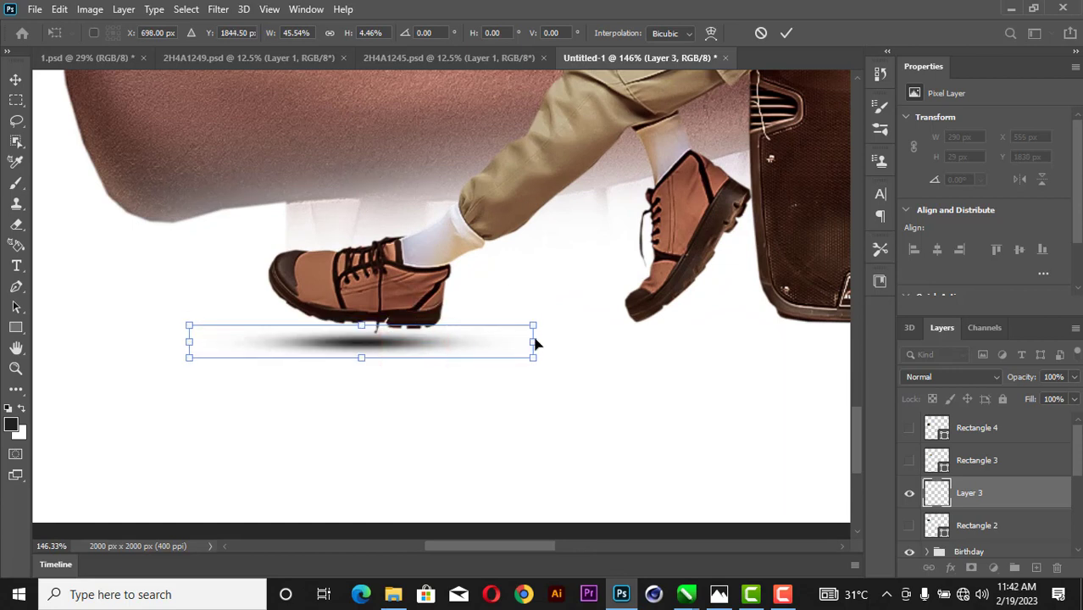
pyautogui.moveTo(534, 339); pyautogui.dragTo(495, 340)
pyautogui.moveTo(402, 341); pyautogui.dragTo(424, 340)
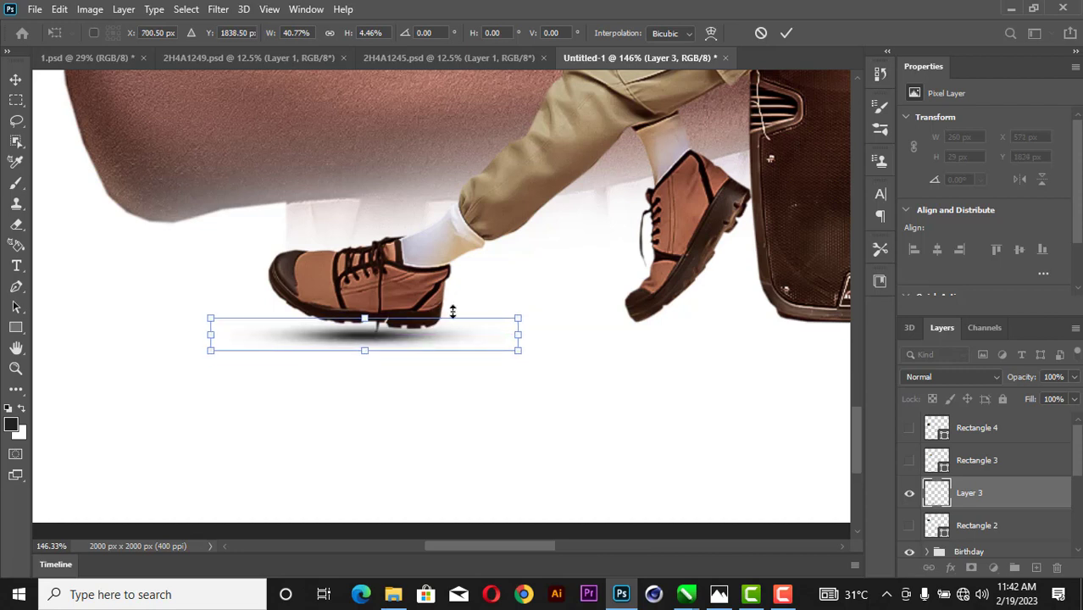
pyautogui.press('Return')
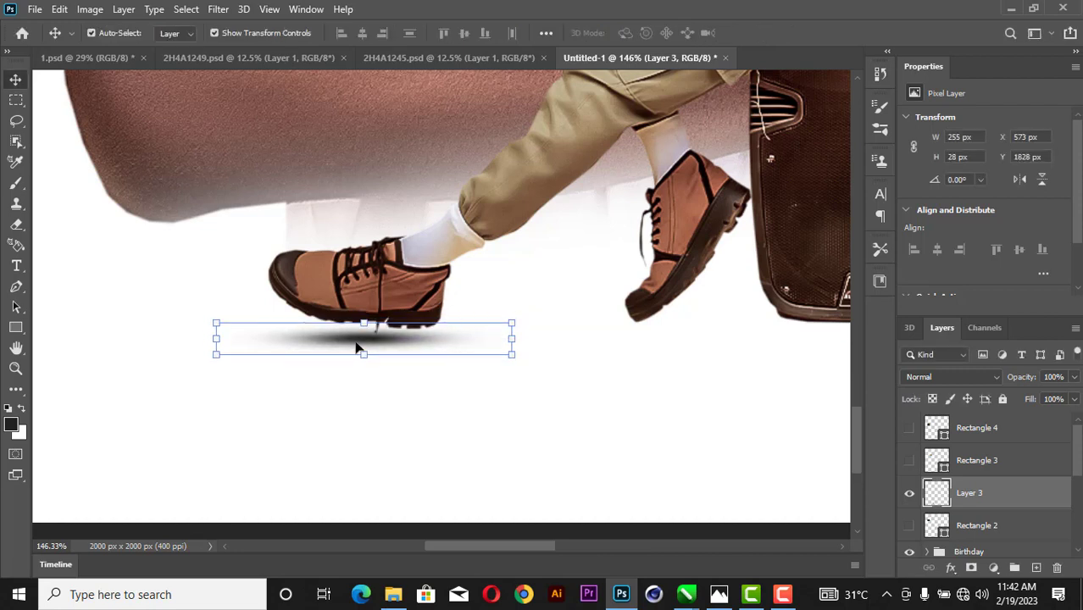
# Duplicate the shoe shadow, shrink the copy to about 143 × 14 px and place it under the raised shoe's toe.
pyautogui.moveTo(354, 347); pyautogui.dragTo(644, 344)
pyautogui.moveTo(782, 334); pyautogui.dragTo(651, 334)
pyautogui.moveTo(579, 330); pyautogui.dragTo(646, 336)
pyautogui.press('Up')
pyautogui.press('Up')
pyautogui.press('Up')
pyautogui.press('Up')
pyautogui.press('Up')
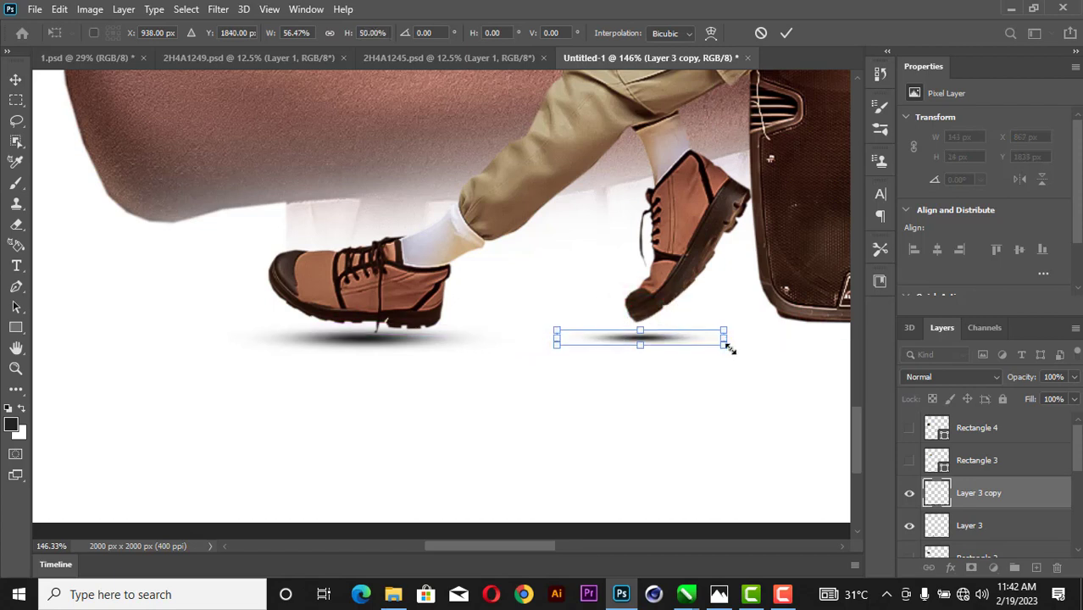
pyautogui.click(790, 33)
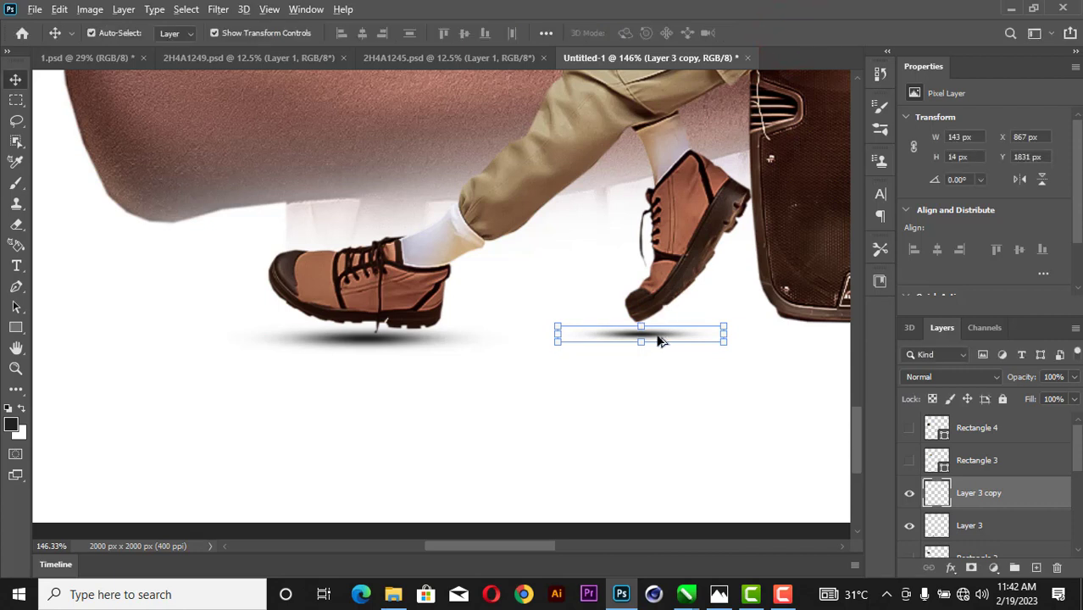
# Duplicate the small shadow, stretch the copy to about 315 × 20 px and fit it beneath the speaker's base.
pyautogui.moveTo(661, 340); pyautogui.dragTo(711, 340)
pyautogui.hotkey('ctrl', 'j')
pyautogui.moveTo(788, 328)
pyautogui.mouseDown()
pyautogui.moveTo(866, 293)
pyautogui.moveTo(805, 314)
pyautogui.moveTo(808, 323)
pyautogui.mouseUp()
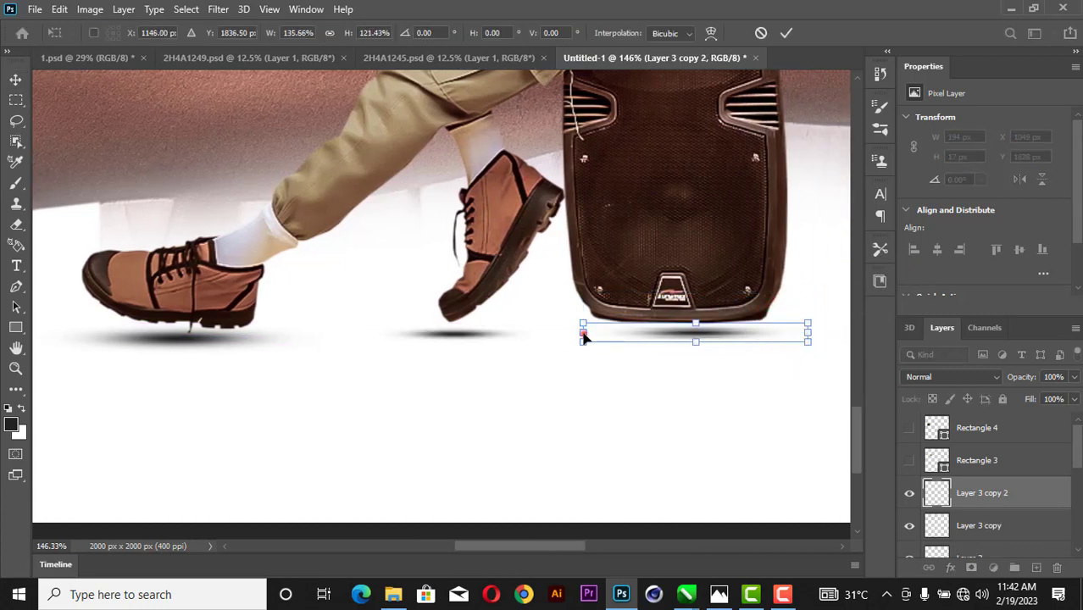
pyautogui.moveTo(583, 336); pyautogui.dragTo(551, 335)
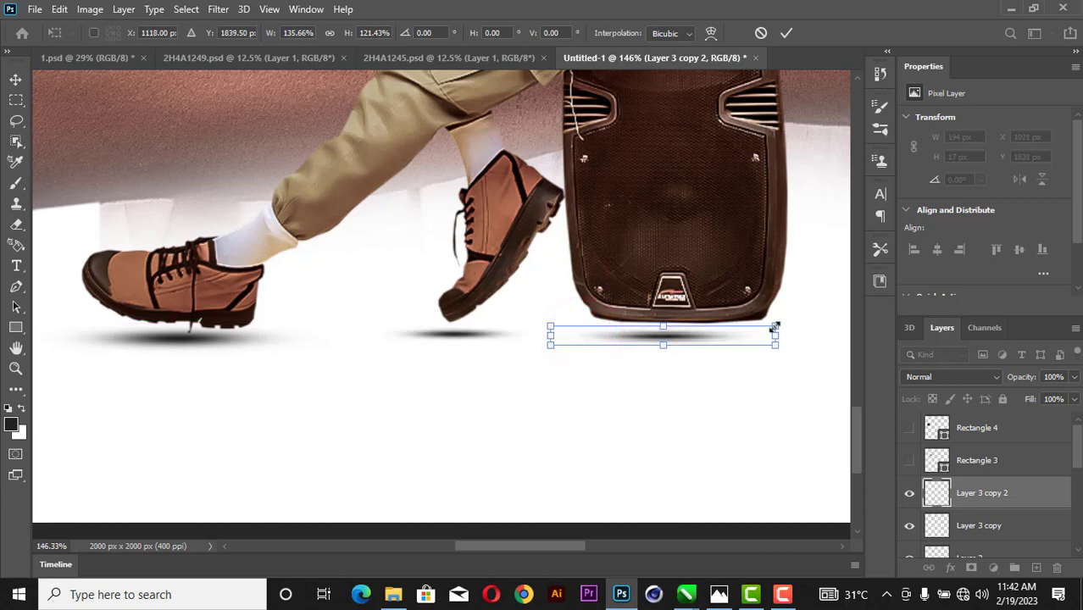
pyautogui.moveTo(778, 326); pyautogui.dragTo(822, 323)
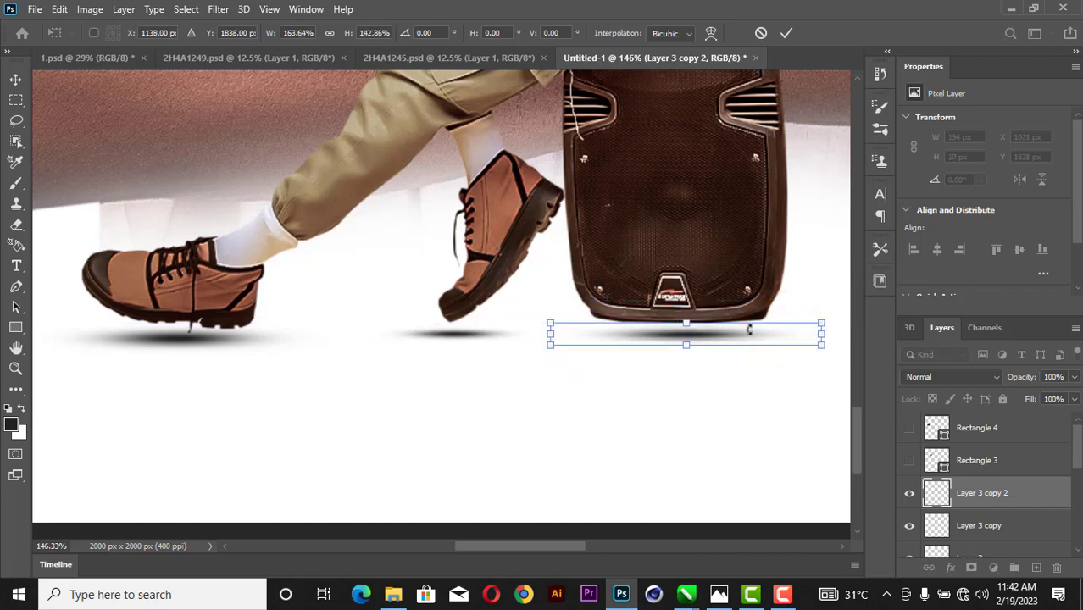
pyautogui.moveTo(549, 335); pyautogui.dragTo(507, 334)
pyautogui.moveTo(703, 331)
pyautogui.mouseDown()
pyautogui.moveTo(712, 320)
pyautogui.moveTo(688, 319)
pyautogui.mouseUp()
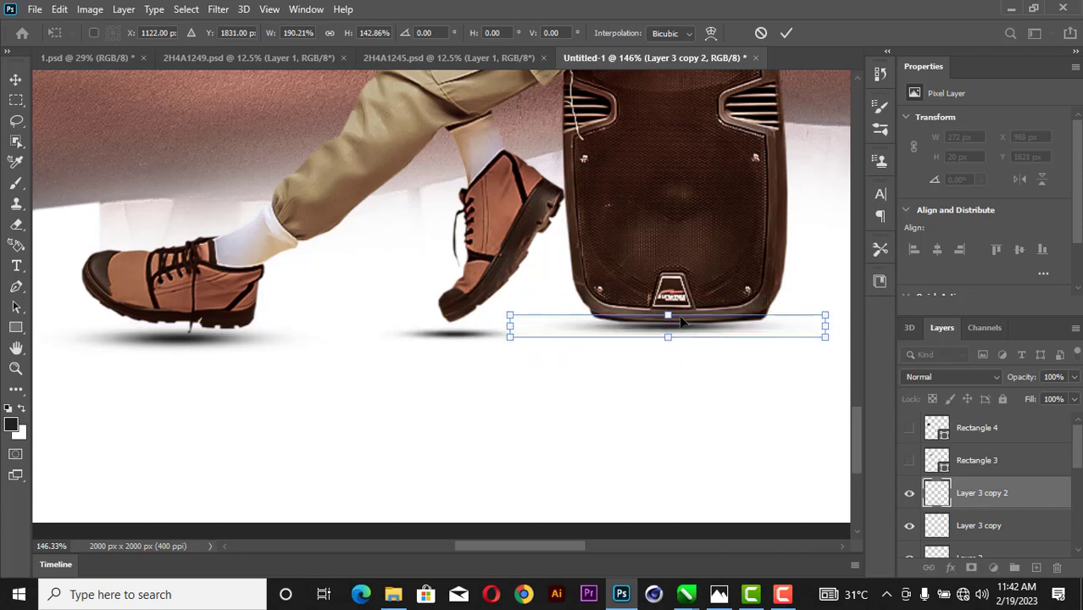
pyautogui.press('Up')
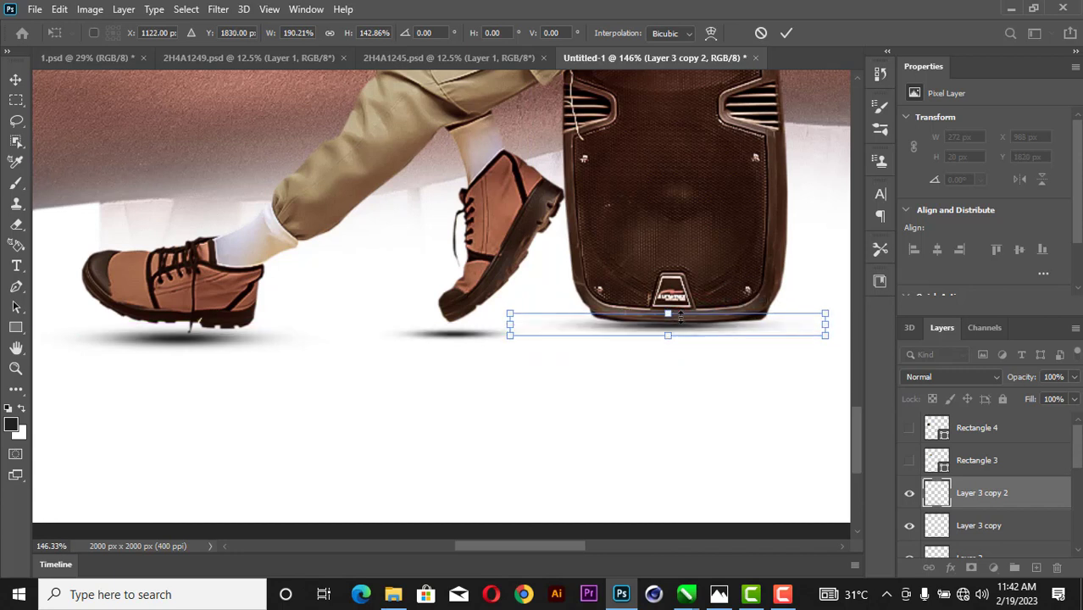
pyautogui.moveTo(828, 323); pyautogui.dragTo(844, 324)
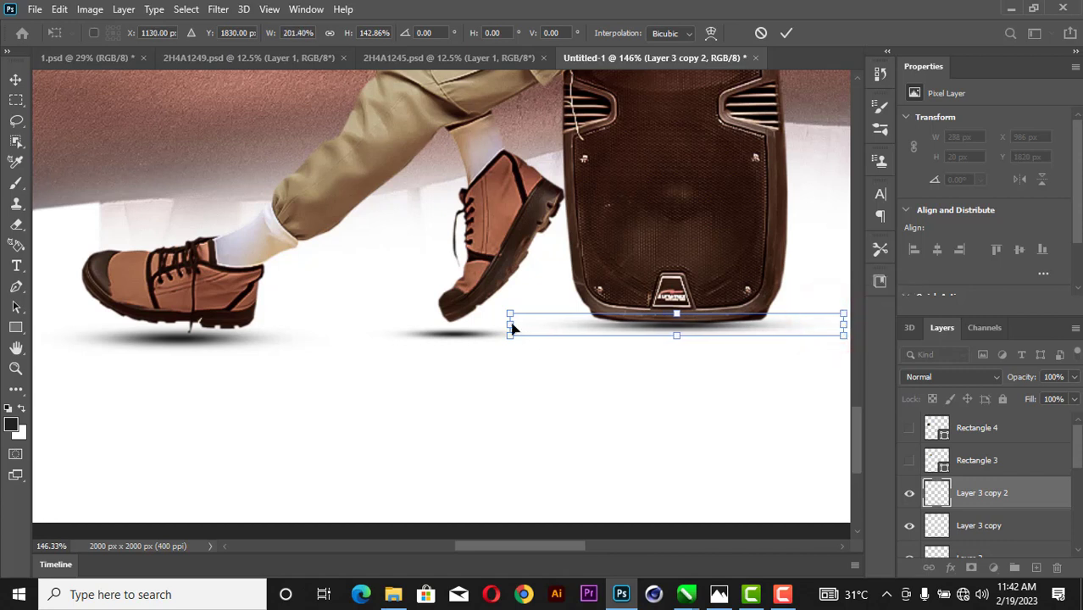
pyautogui.moveTo(512, 328); pyautogui.dragTo(478, 325)
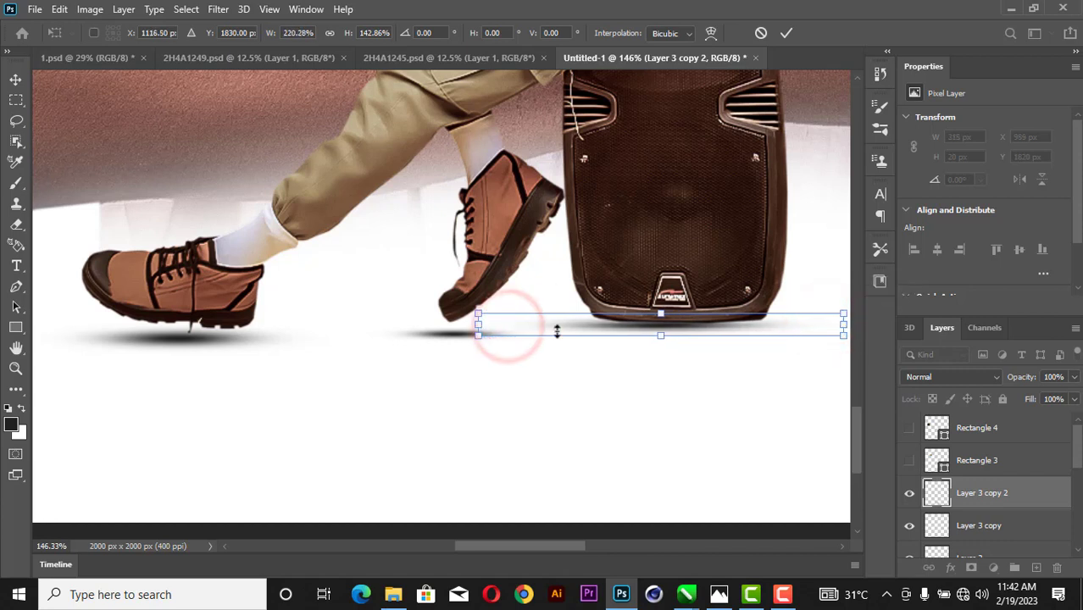
pyautogui.moveTo(689, 329); pyautogui.dragTo(694, 327)
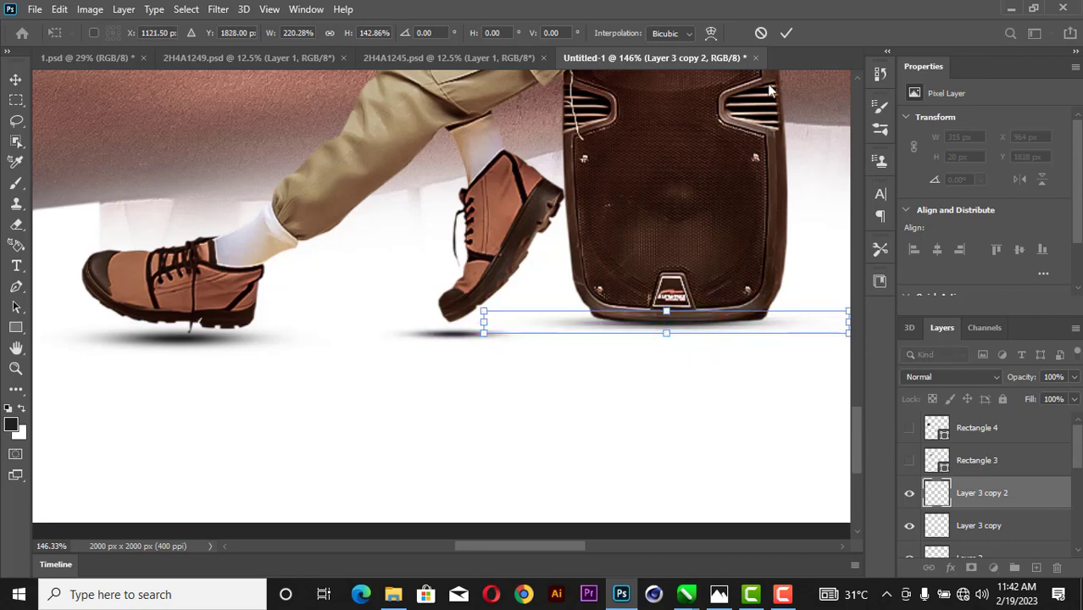
pyautogui.click(784, 33)
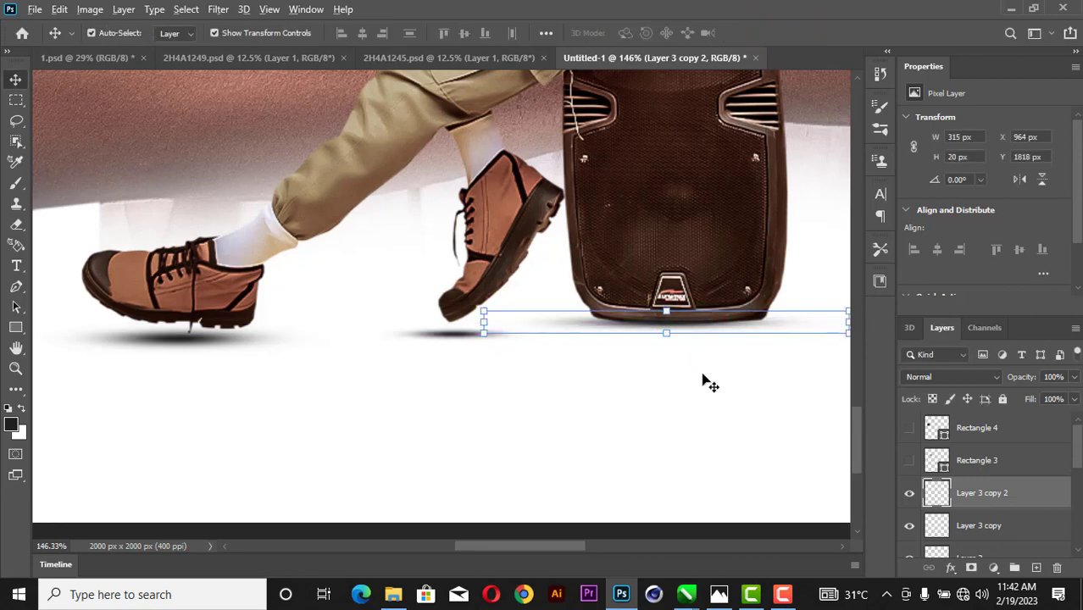
# Examine the shoe and speaker shadows in the full composition and close up.
pyautogui.scroll(-8, 704, 380)
pyautogui.click(719, 492)
pyautogui.press('z')
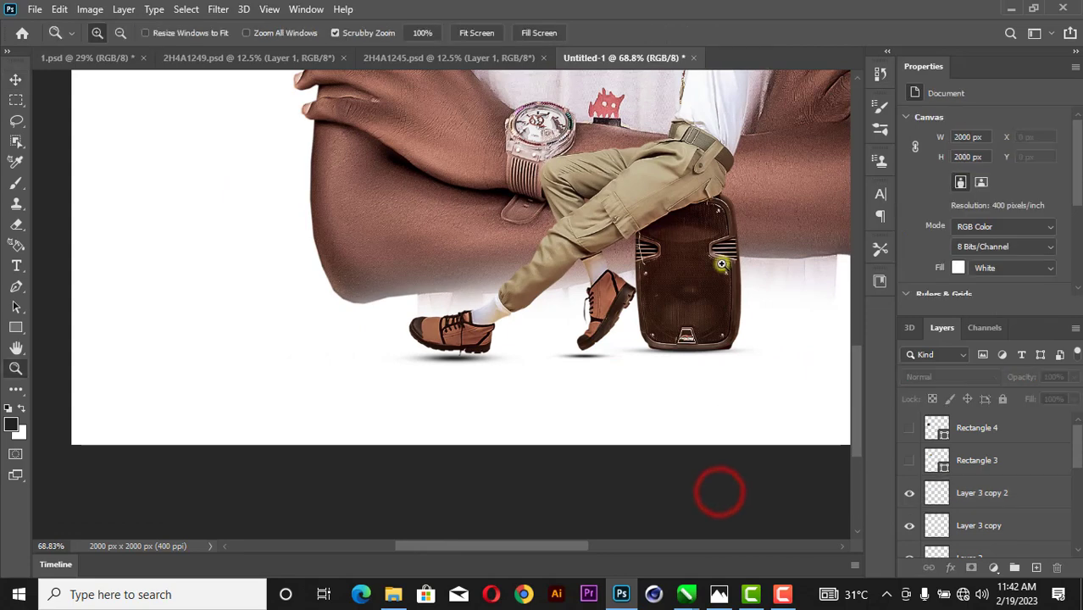
pyautogui.rightClick(721, 264)
pyautogui.click(734, 268)
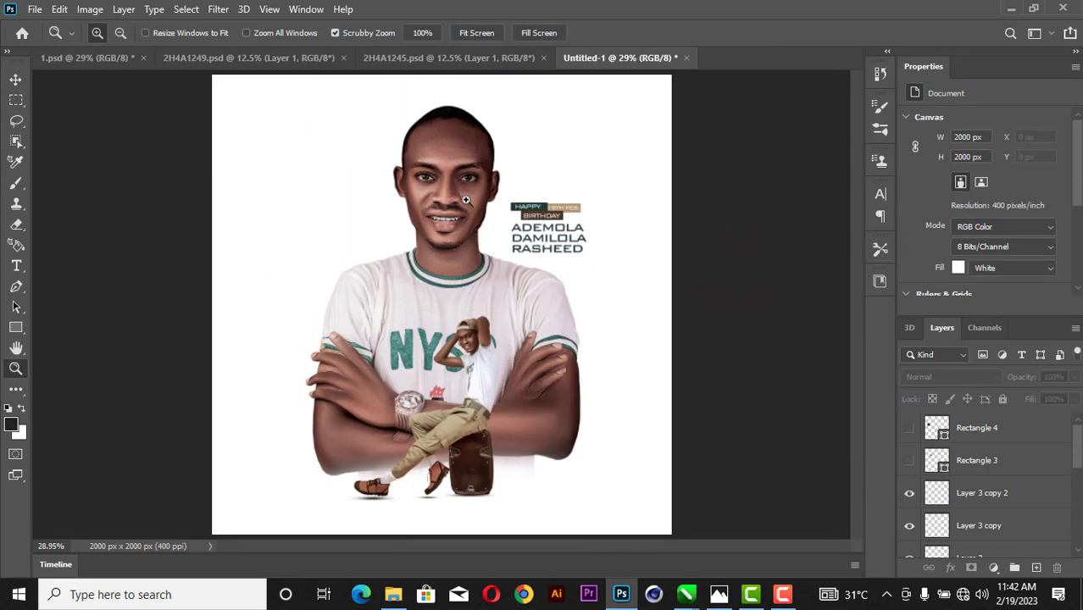
pyautogui.click(16, 81)
pyautogui.click(776, 349)
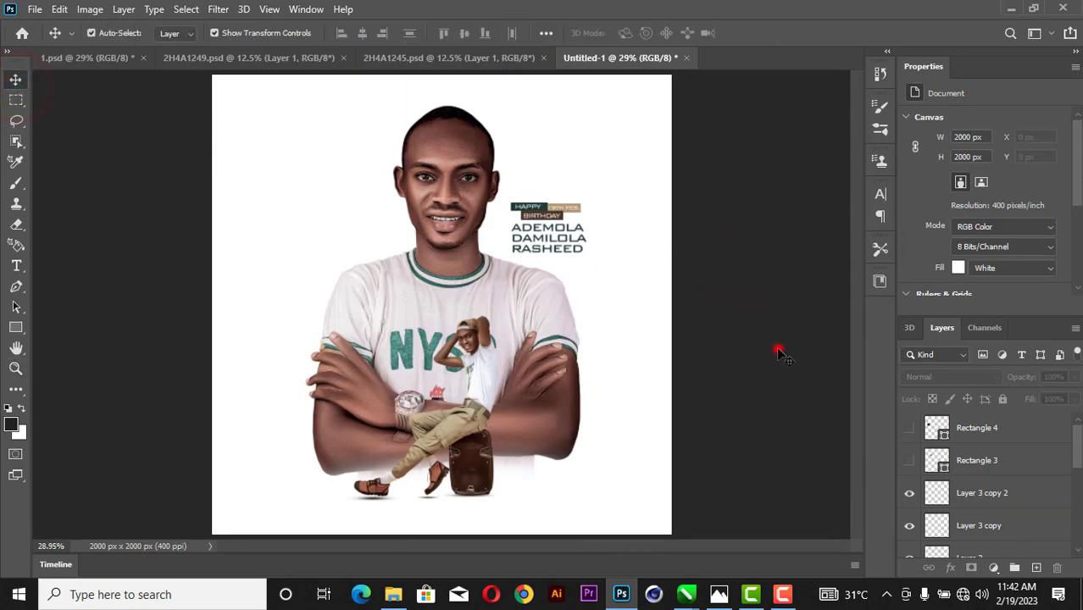
pyautogui.scroll(3, 393, 499)
pyautogui.scroll(2, 393, 498)
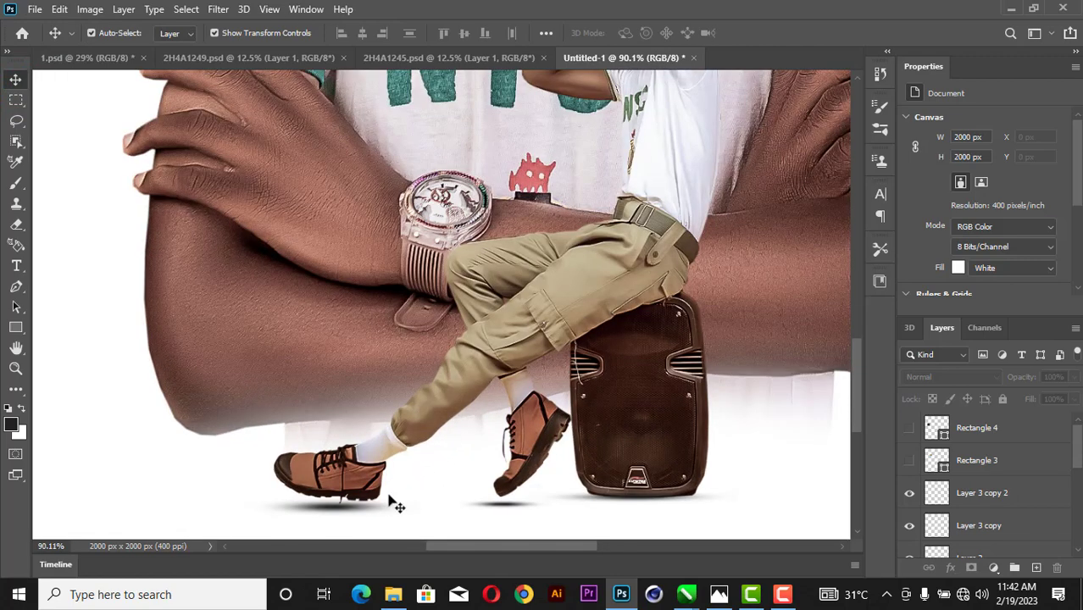
# Nudge the flat shoe's shadow up to Y 1820 px so it sits closer to the sole.
pyautogui.click(344, 512)
pyautogui.press('Up')
pyautogui.press('Up')
pyautogui.press('Up')
pyautogui.press('Up')
pyautogui.press('Up')
pyautogui.press('Up')
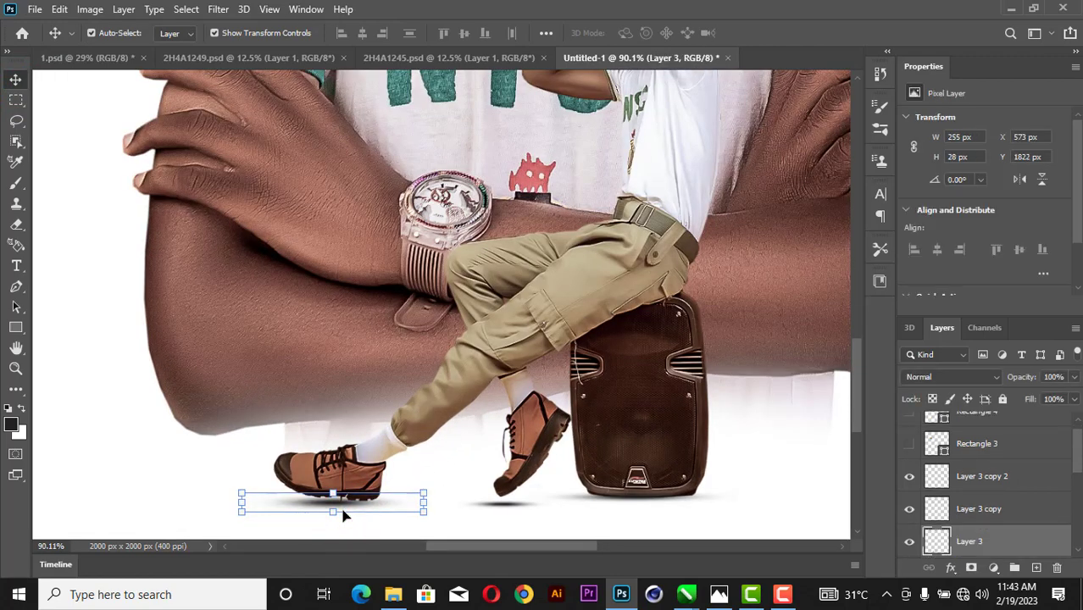
pyautogui.press('Up')
pyautogui.press('Up')
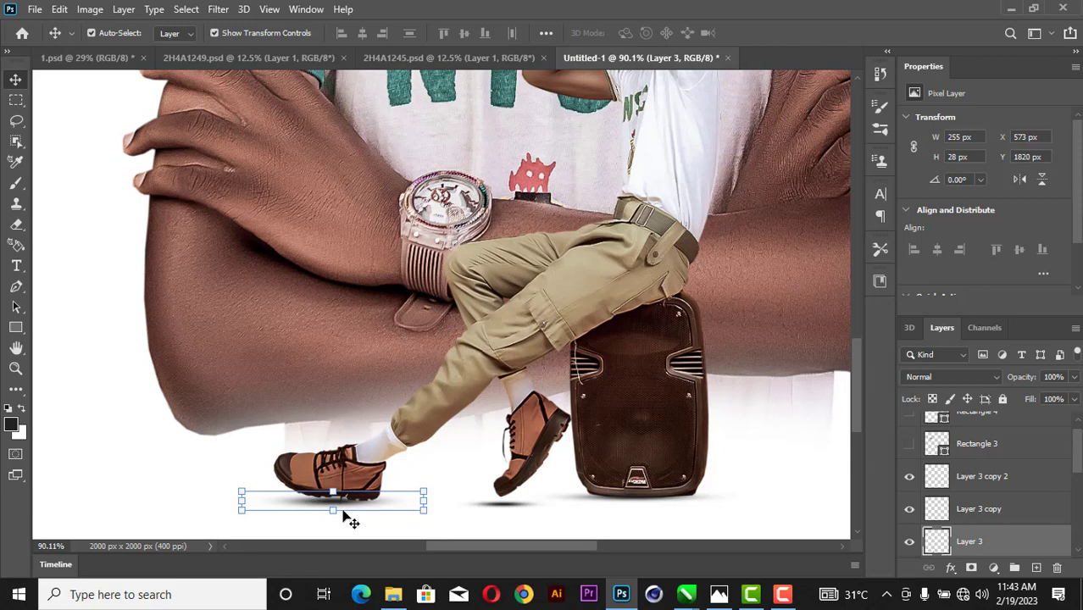
# Nudge the raised shoe's shadow up to Y 1825 px, closer to the toe.
pyautogui.click(534, 504)
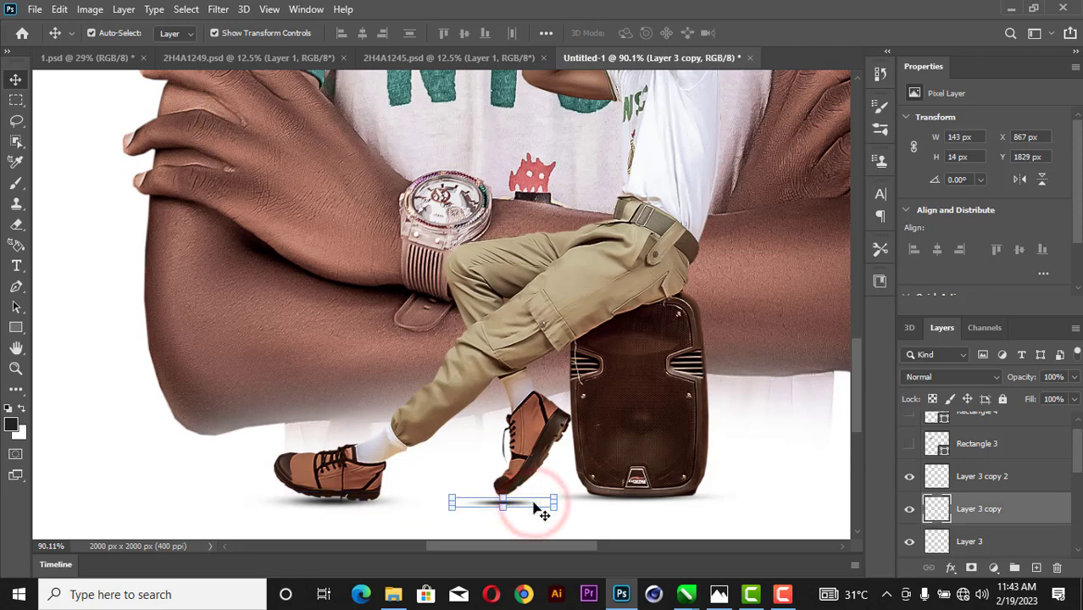
pyautogui.press('Up')
pyautogui.press('Up')
pyautogui.click(763, 307)
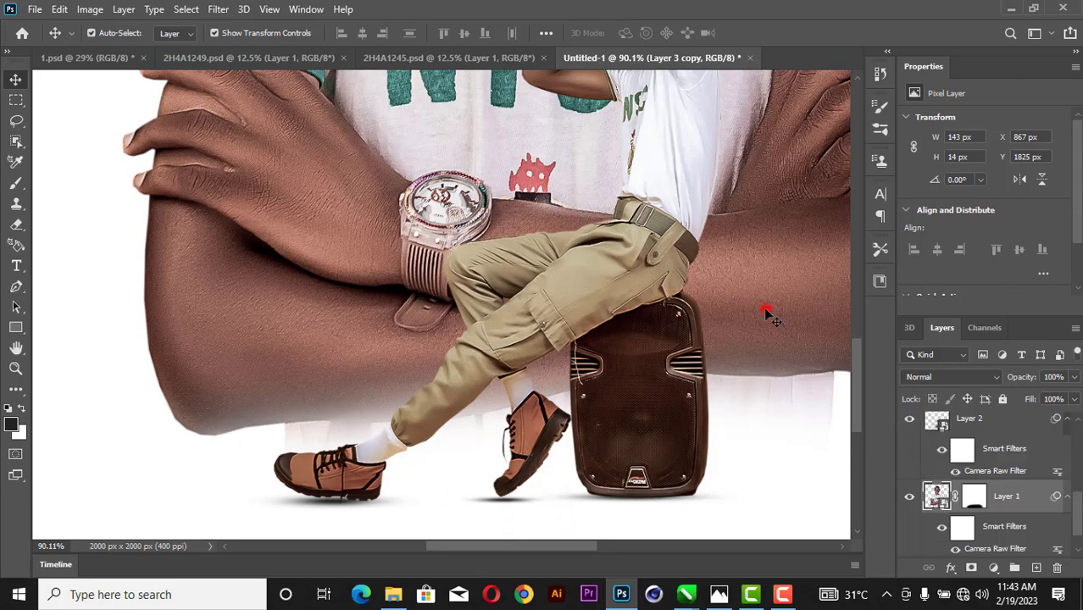
# Group the two photo layers, Layer 2 and Layer 1, together.
pyautogui.press('z')
pyautogui.rightClick(596, 385)
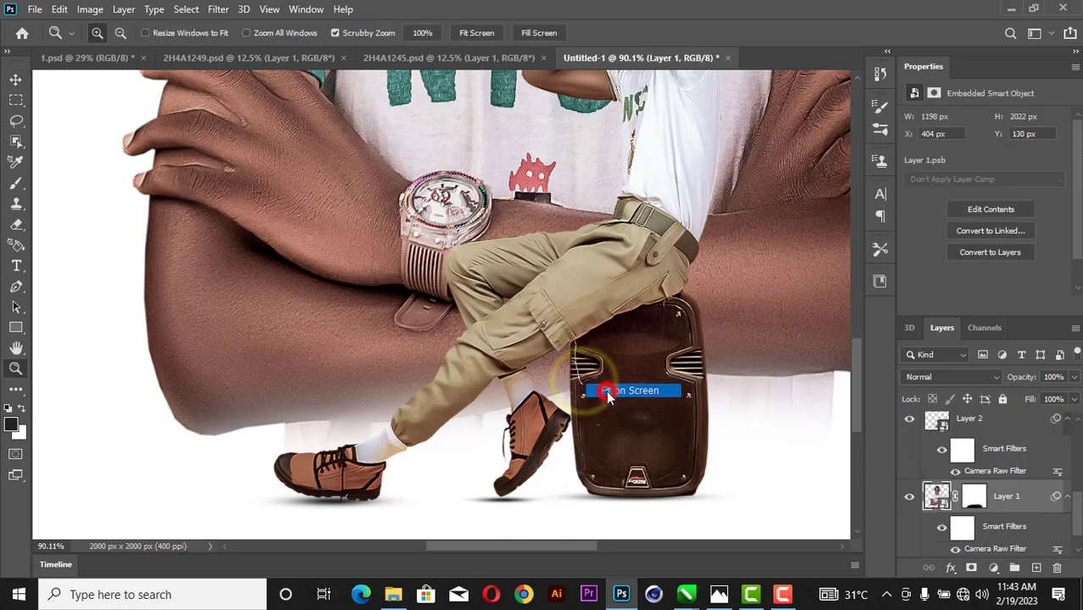
pyautogui.click(606, 391)
pyautogui.click(17, 80)
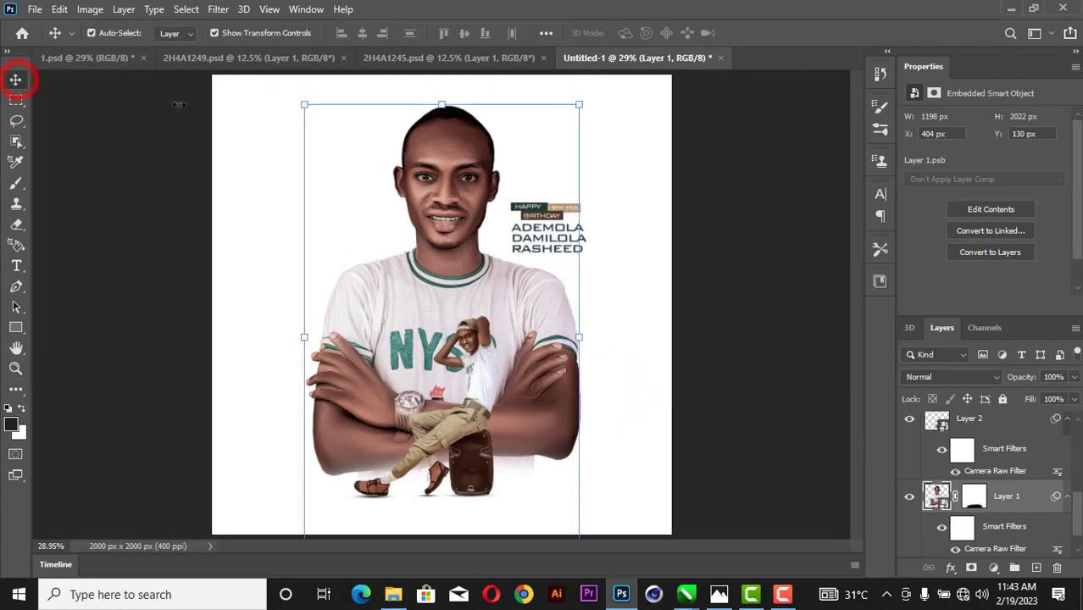
pyautogui.click(742, 197)
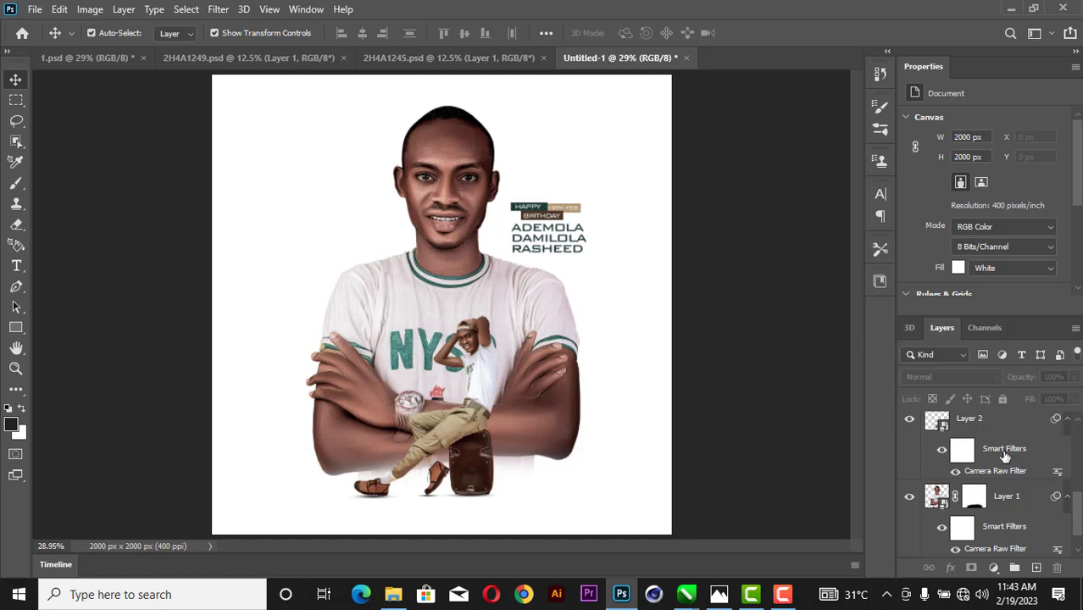
pyautogui.scroll(3, 1005, 456)
pyautogui.scroll(-2, 1004, 456)
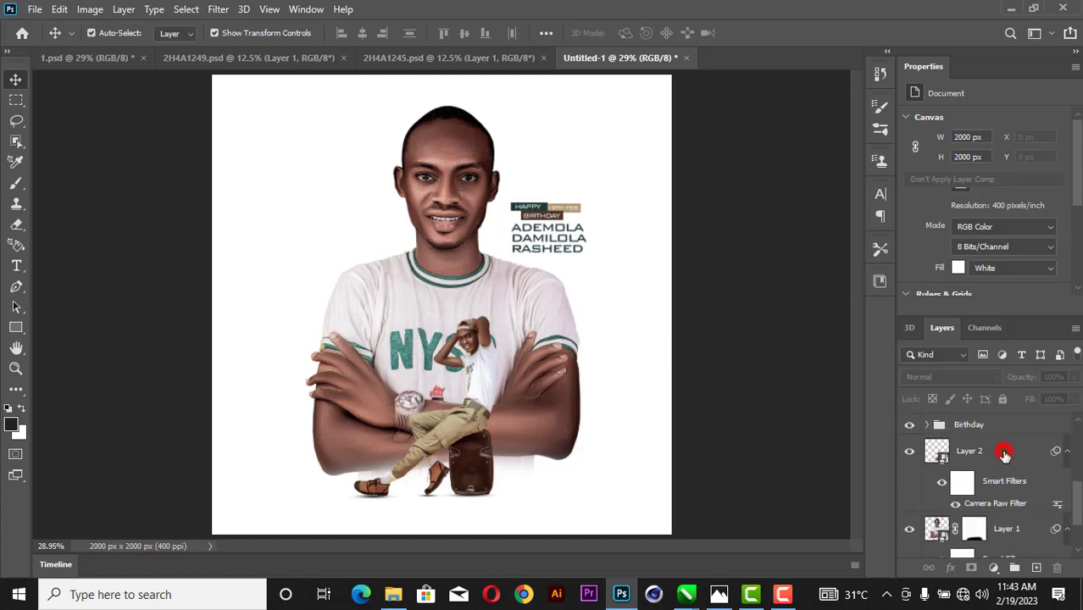
pyautogui.click(1004, 454)
pyautogui.scroll(-3, 1018, 457)
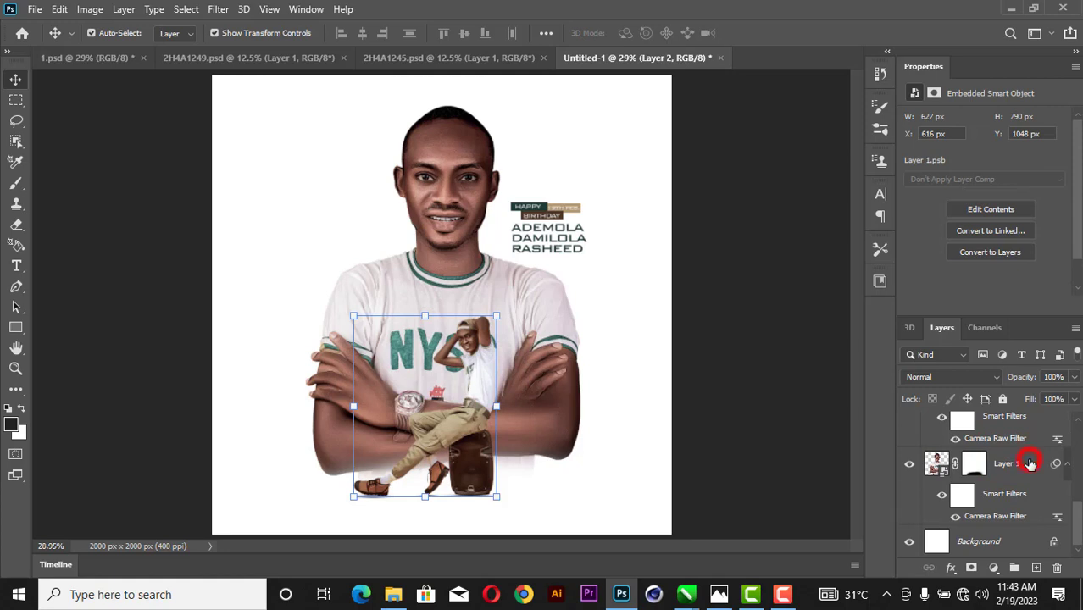
pyautogui.click(1031, 464)
pyautogui.hotkey('ctrl', 'g')
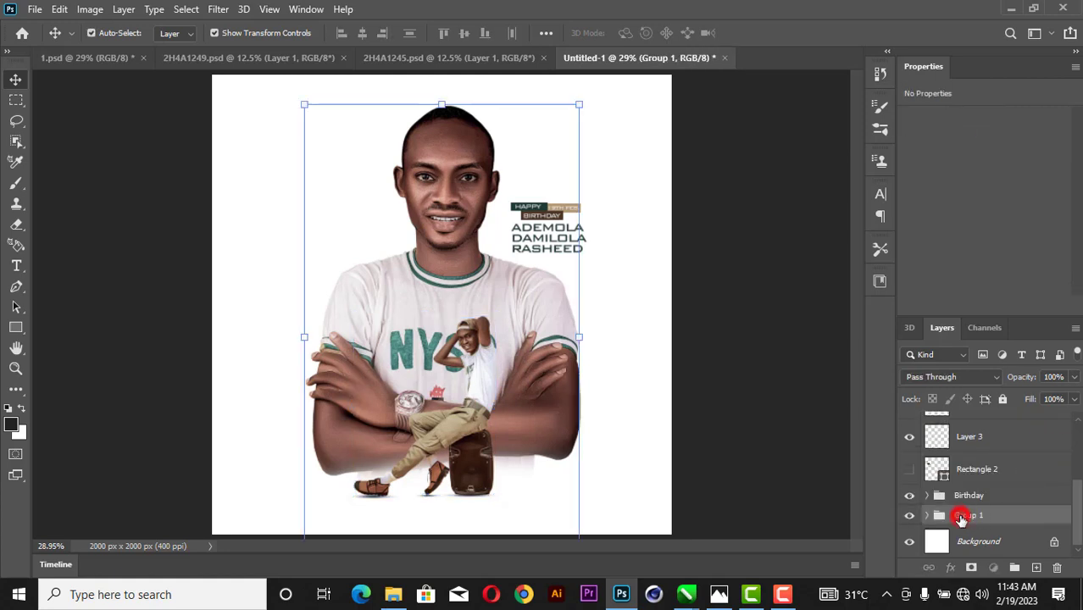
# Rename the new photo group as Pic.
pyautogui.doubleClick(961, 517)
pyautogui.write('P')
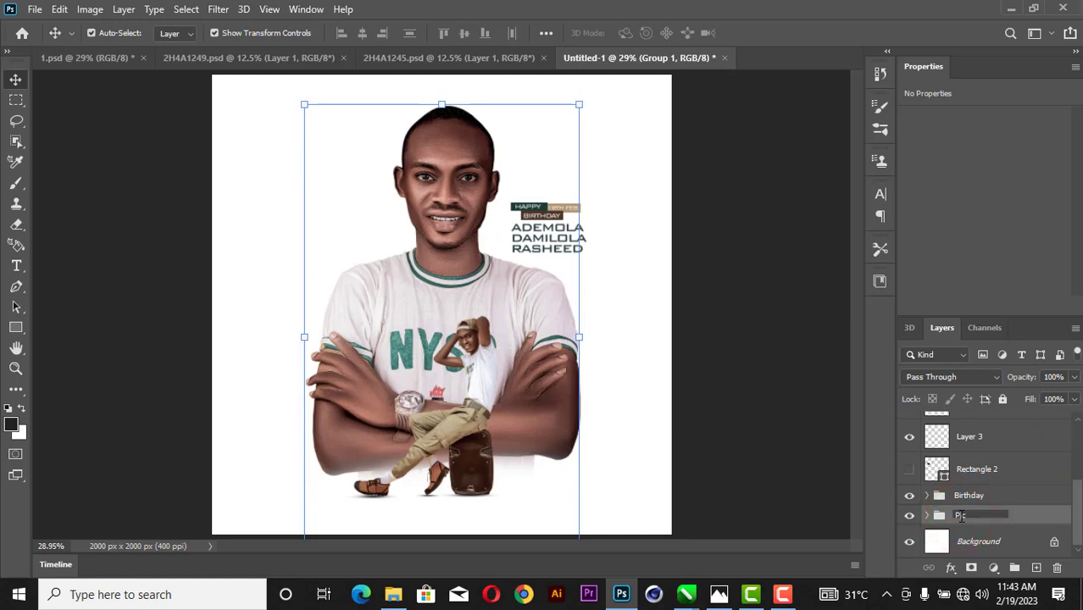
pyautogui.write('ic')
pyautogui.click(793, 434)
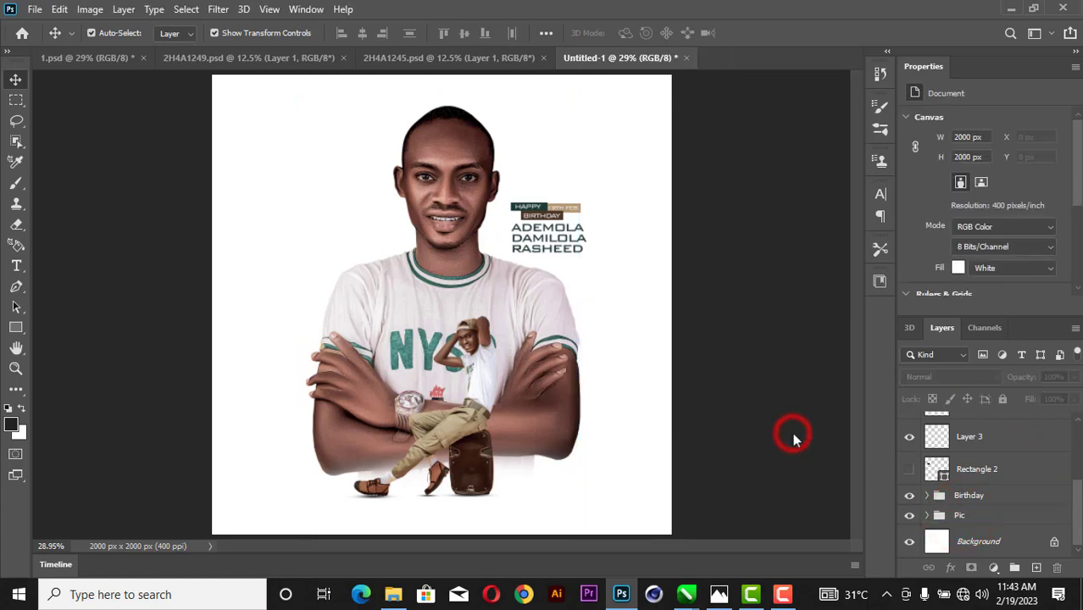
# Draw a full-height vertical rectangle about 405 px wide and 2001 px tall through the middle of the canvas and fill it dark green.
pyautogui.hotkey('ctrl', 'j')
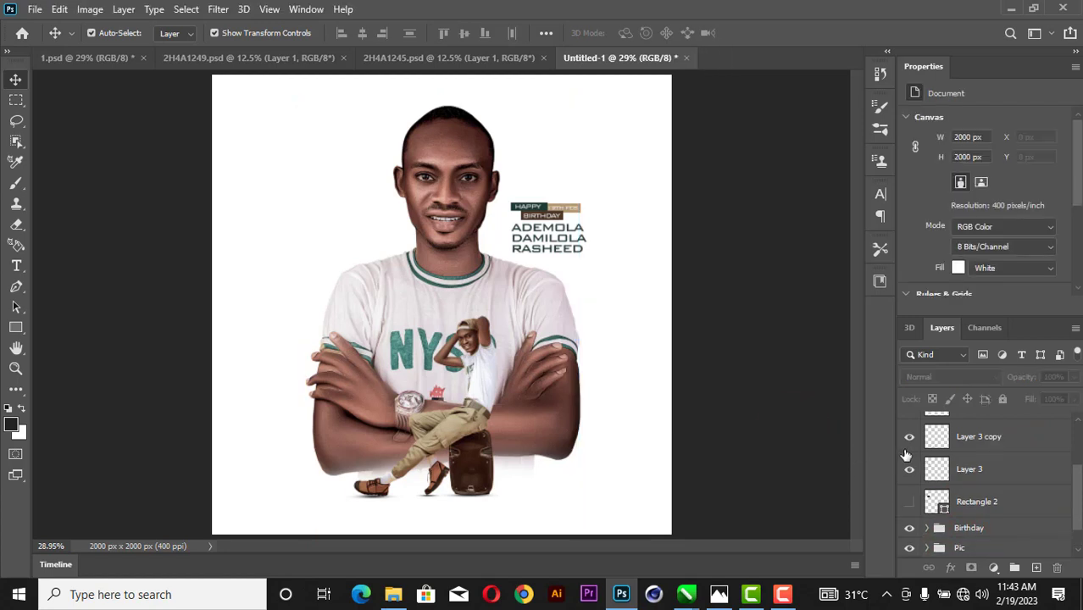
pyautogui.click(15, 329)
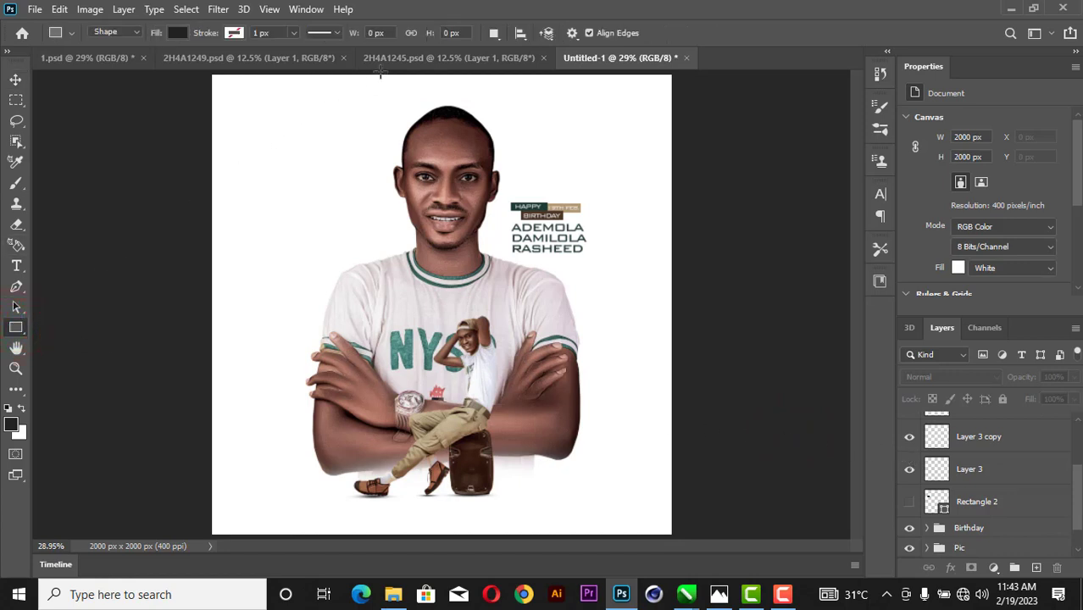
pyautogui.moveTo(381, 75)
pyautogui.mouseDown()
pyautogui.moveTo(432, 256)
pyautogui.moveTo(458, 523)
pyautogui.moveTo(473, 533)
pyautogui.mouseUp()
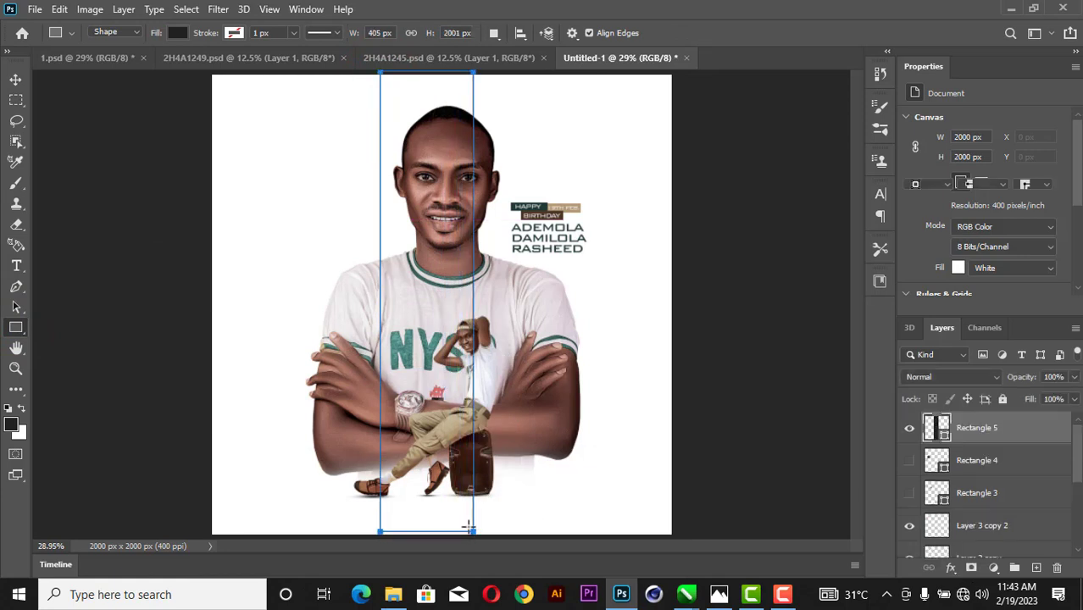
pyautogui.click(16, 80)
pyautogui.click(915, 167)
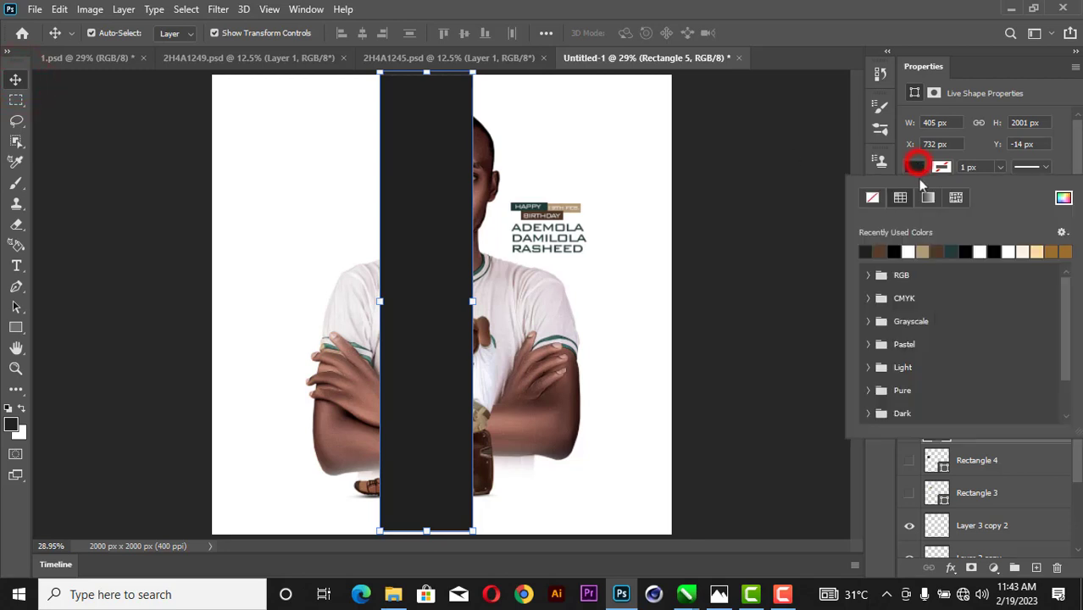
pyautogui.click(961, 249)
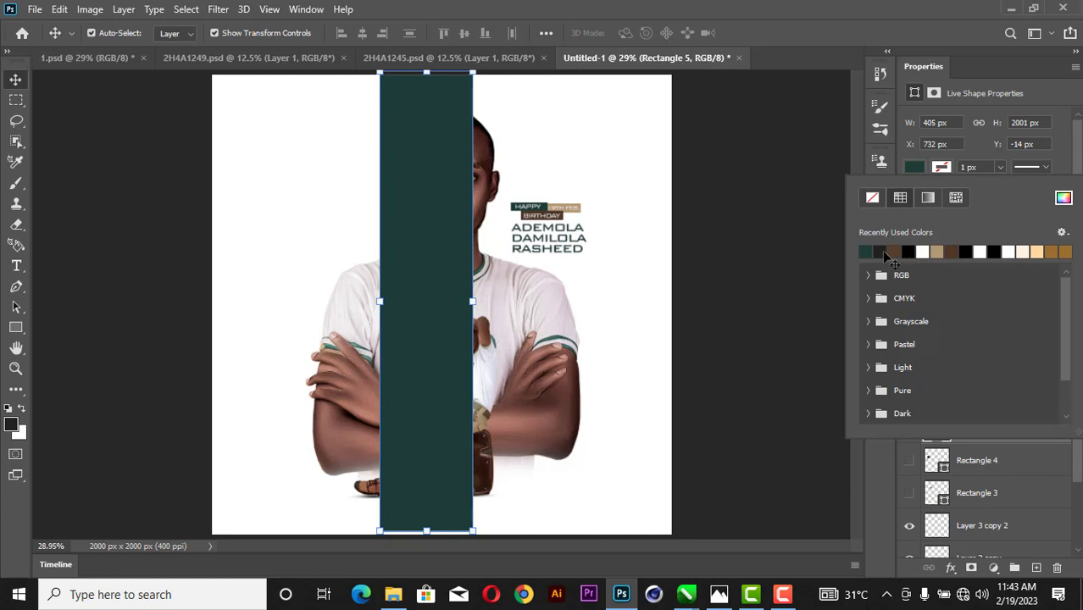
pyautogui.click(125, 174)
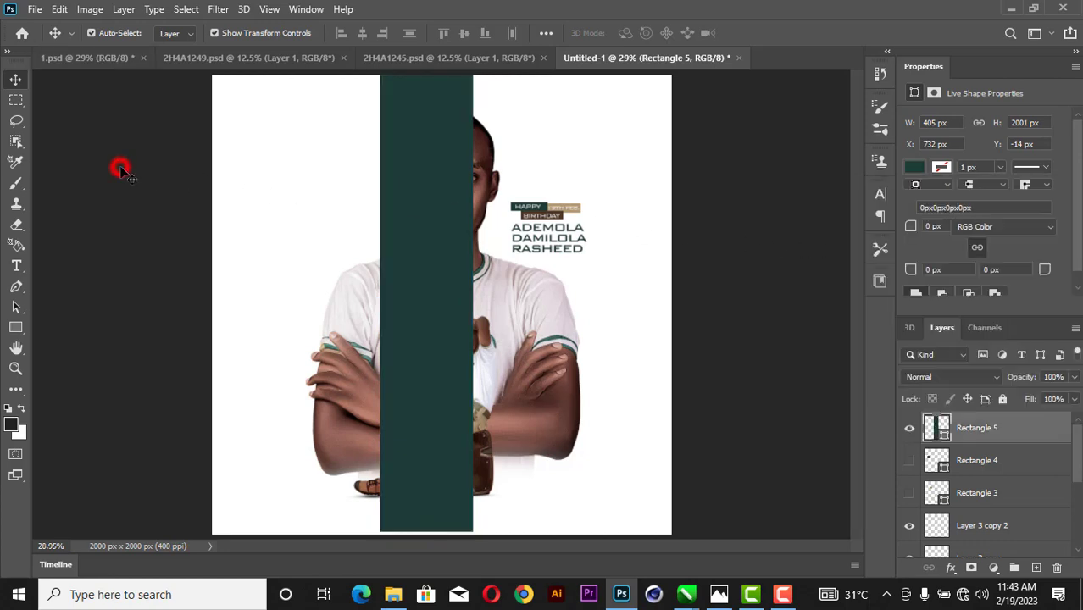
# Duplicate the green rectangle with the copy offset right to about X 911 px, and fill the copy tan.
pyautogui.click(451, 203)
pyautogui.moveTo(474, 194); pyautogui.dragTo(500, 174)
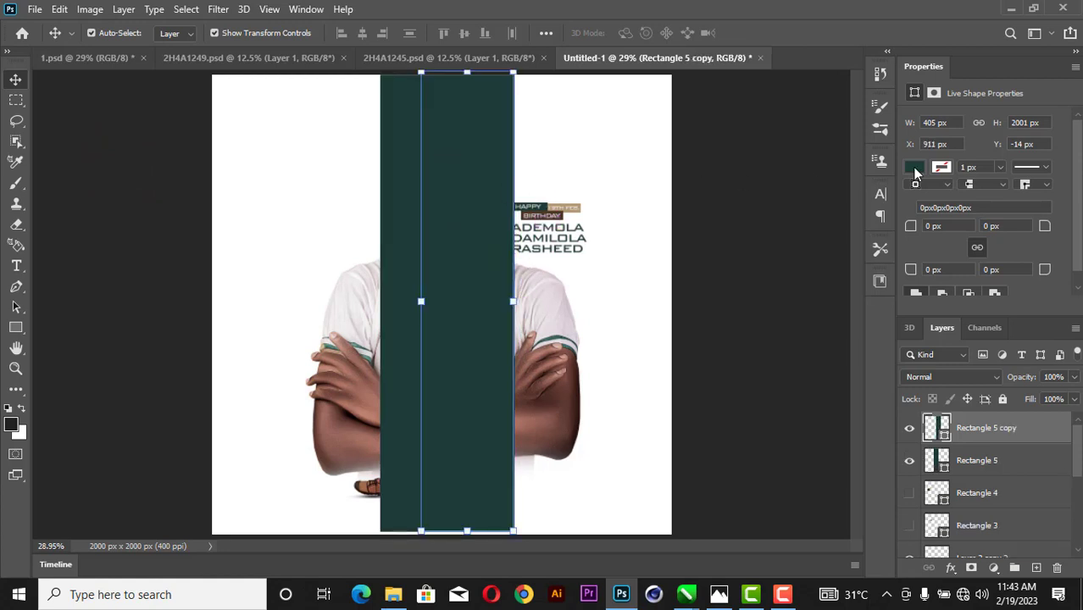
pyautogui.click(915, 168)
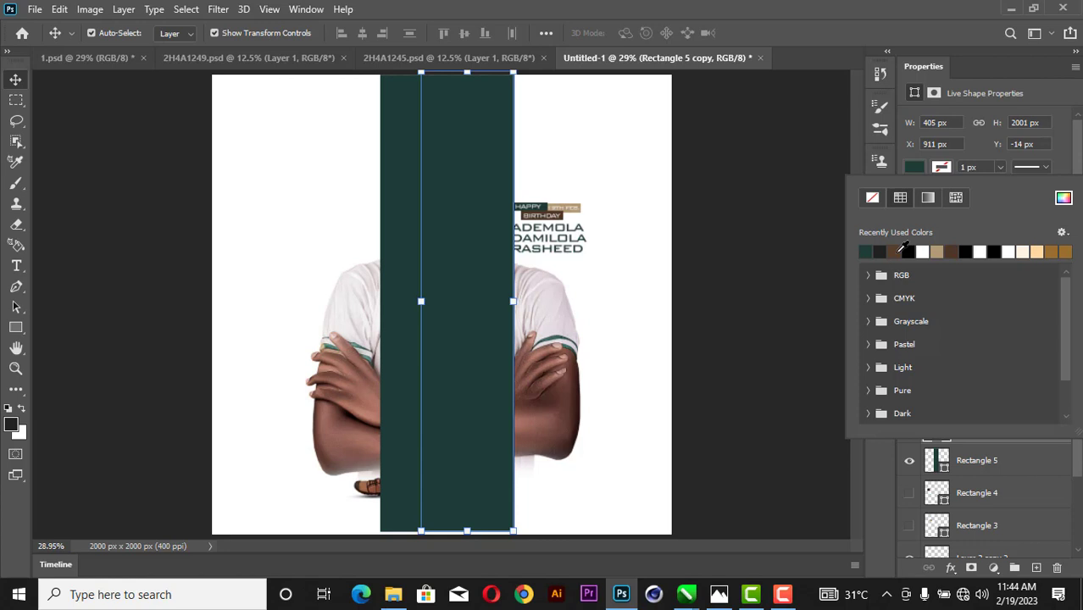
pyautogui.click(937, 250)
pyautogui.click(744, 222)
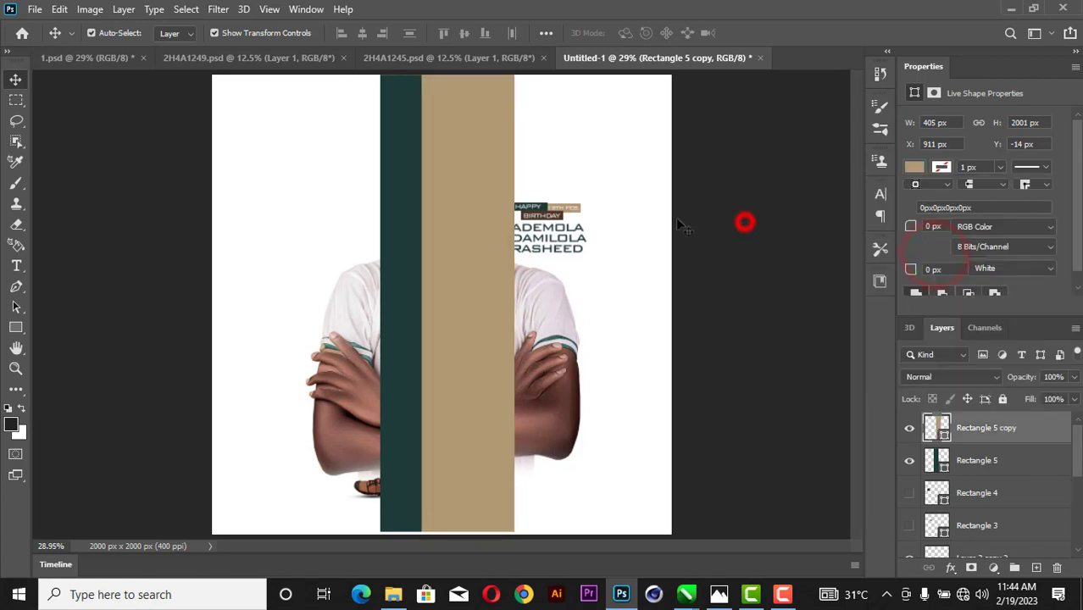
# Move the tan rectangle below the green one in the layer order and shift it right to about X 935 px.
pyautogui.click(453, 210)
pyautogui.click(392, 177)
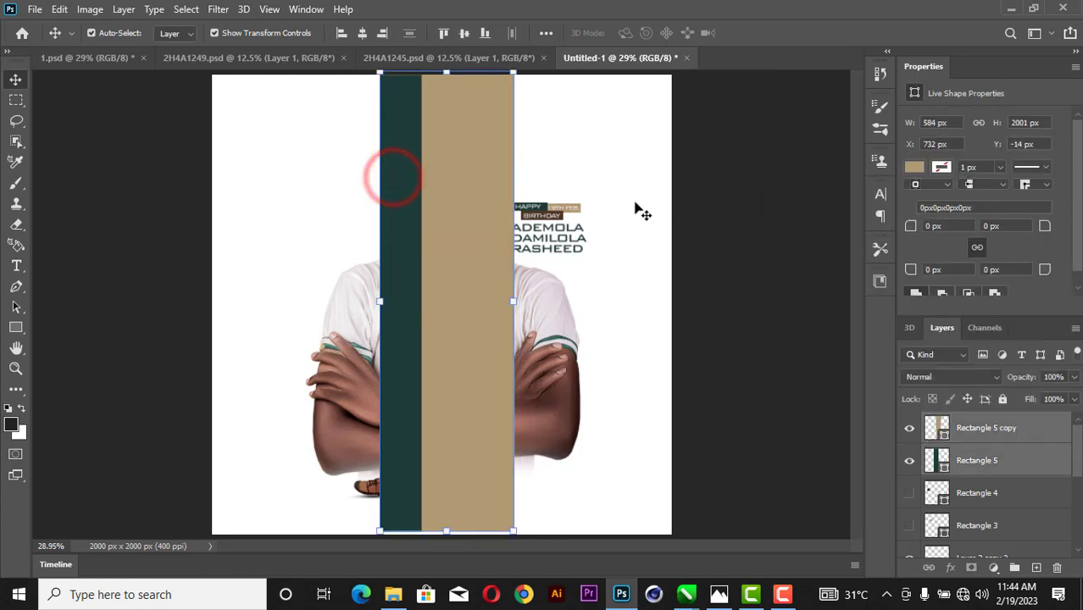
pyautogui.click(742, 214)
pyautogui.click(494, 188)
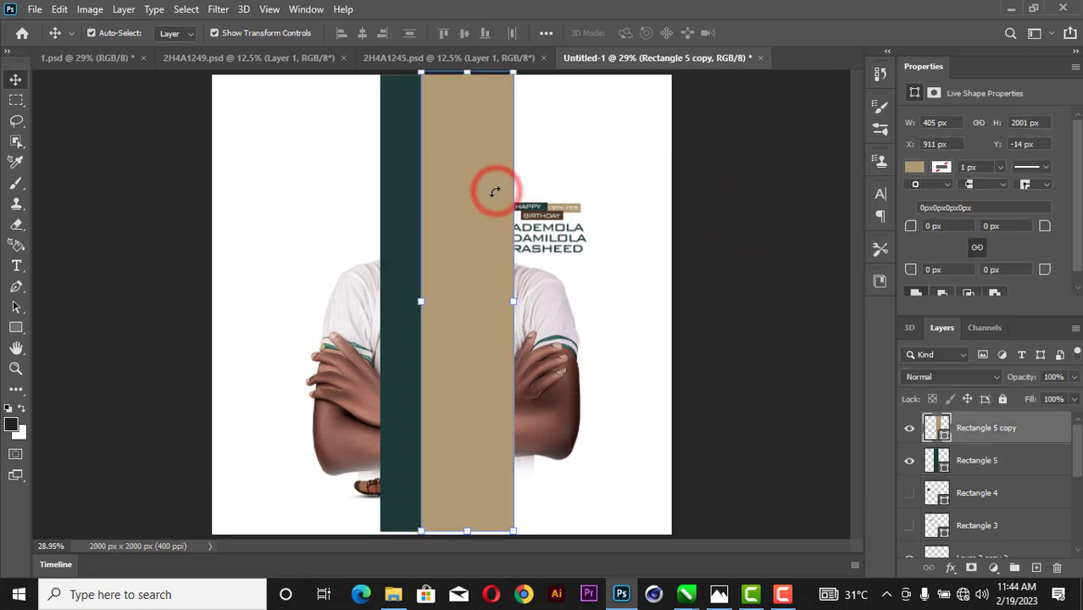
pyautogui.moveTo(1003, 439); pyautogui.dragTo(1007, 479)
pyautogui.click(746, 298)
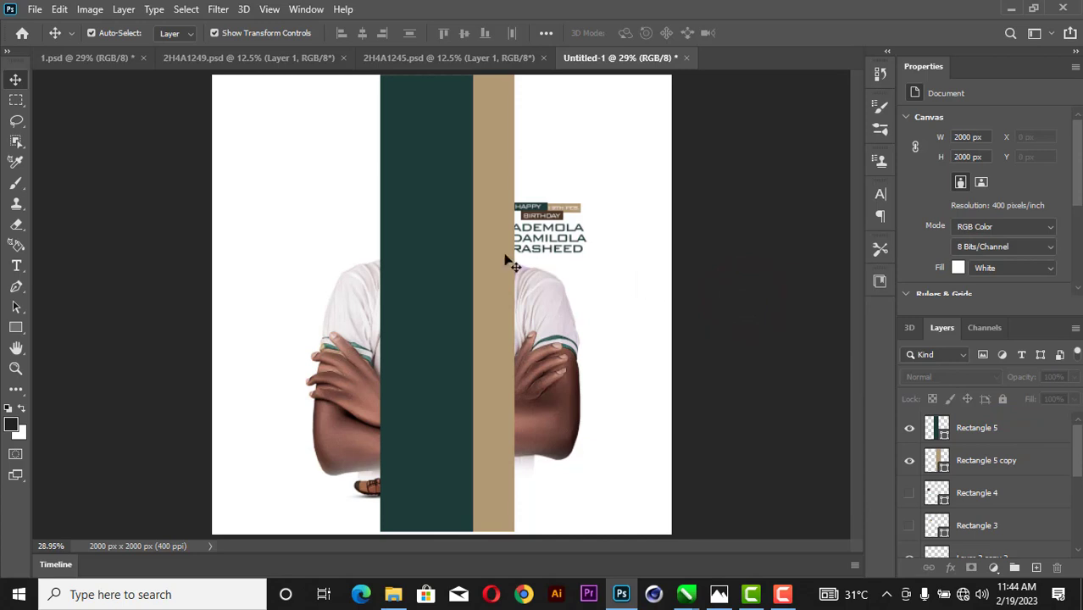
pyautogui.moveTo(493, 256); pyautogui.dragTo(494, 251)
# Scale the green and tan rectangles together to about 103.3% and reposition them so they span the canvas height.
pyautogui.keyDown('shift'); pyautogui.click(402, 221); pyautogui.keyUp('shift')
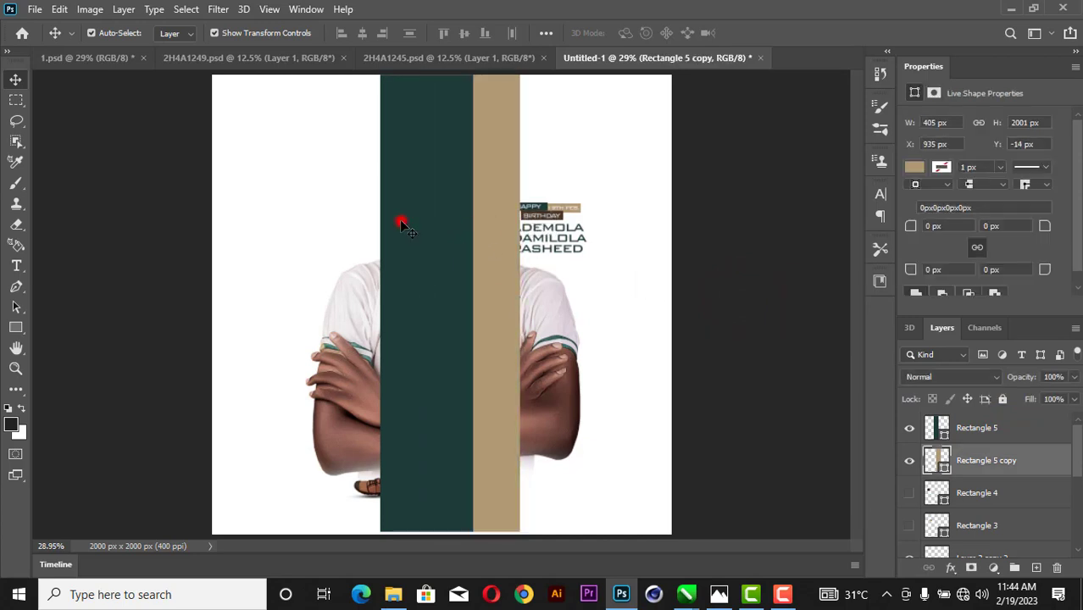
pyautogui.moveTo(520, 311); pyautogui.dragTo(519, 310)
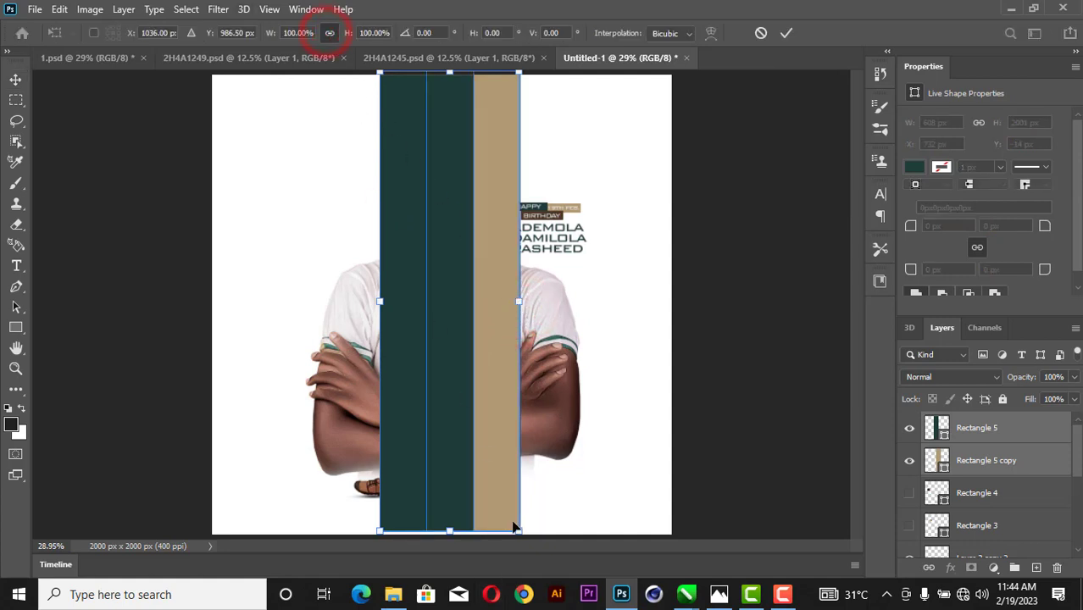
pyautogui.press('Down')
pyautogui.moveTo(516, 530); pyautogui.dragTo(519, 536)
pyautogui.moveTo(480, 346); pyautogui.dragTo(473, 342)
pyautogui.click(788, 33)
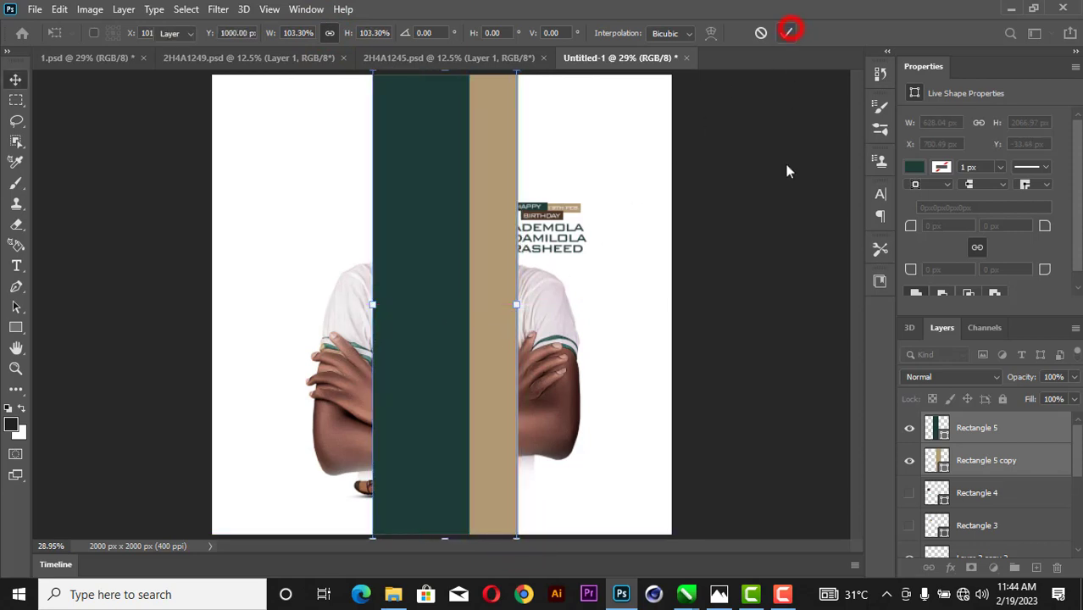
pyautogui.click(784, 230)
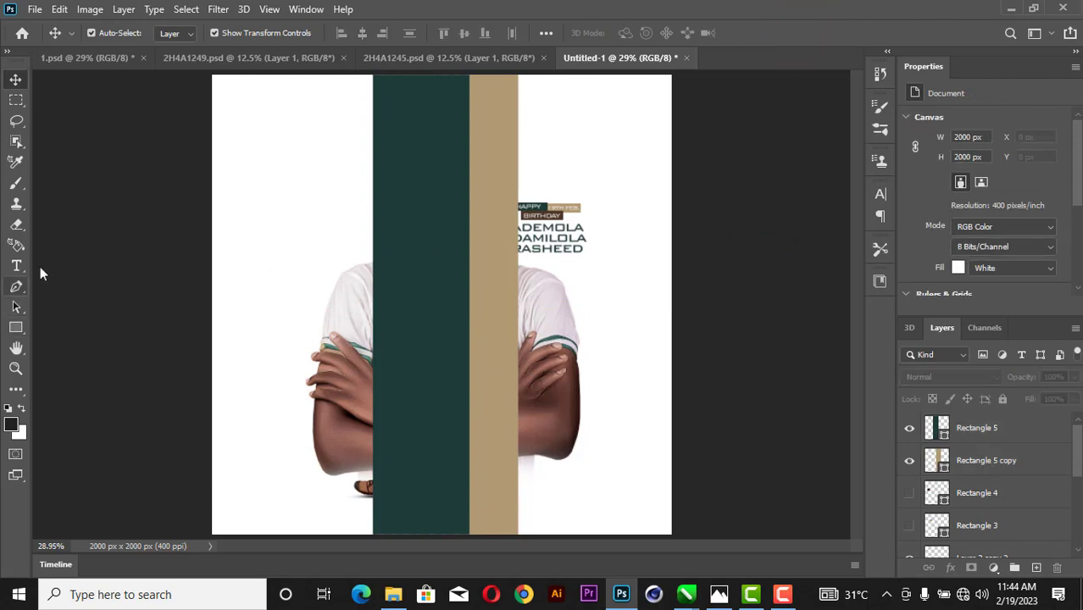
# Add the text "damiesign" in the white area beside the green strip and enlarge it to about 48.71 pt.
pyautogui.click(16, 266)
pyautogui.click(259, 232)
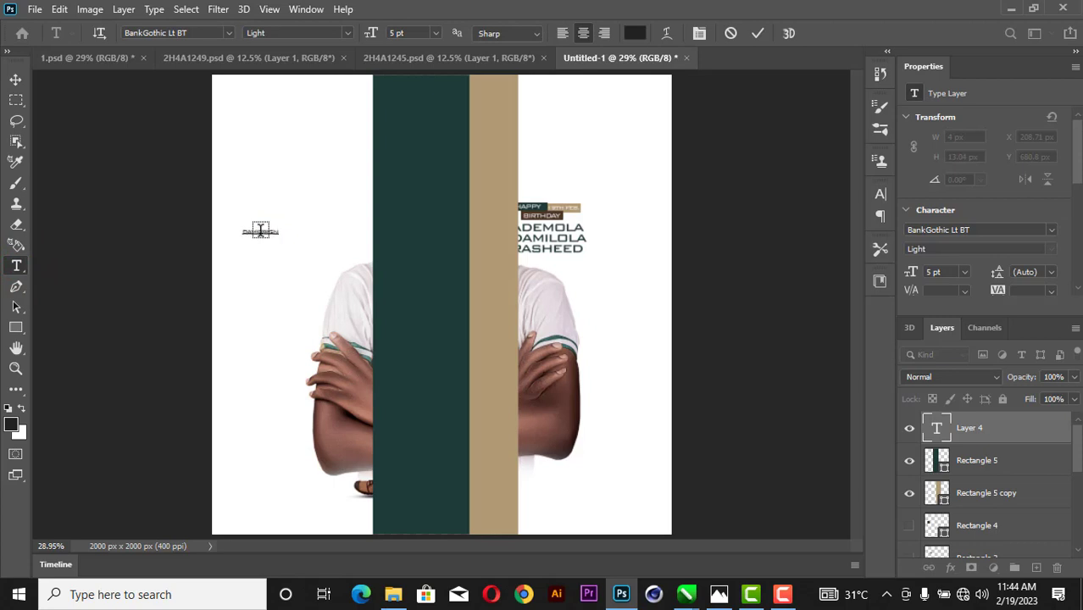
pyautogui.click(758, 34)
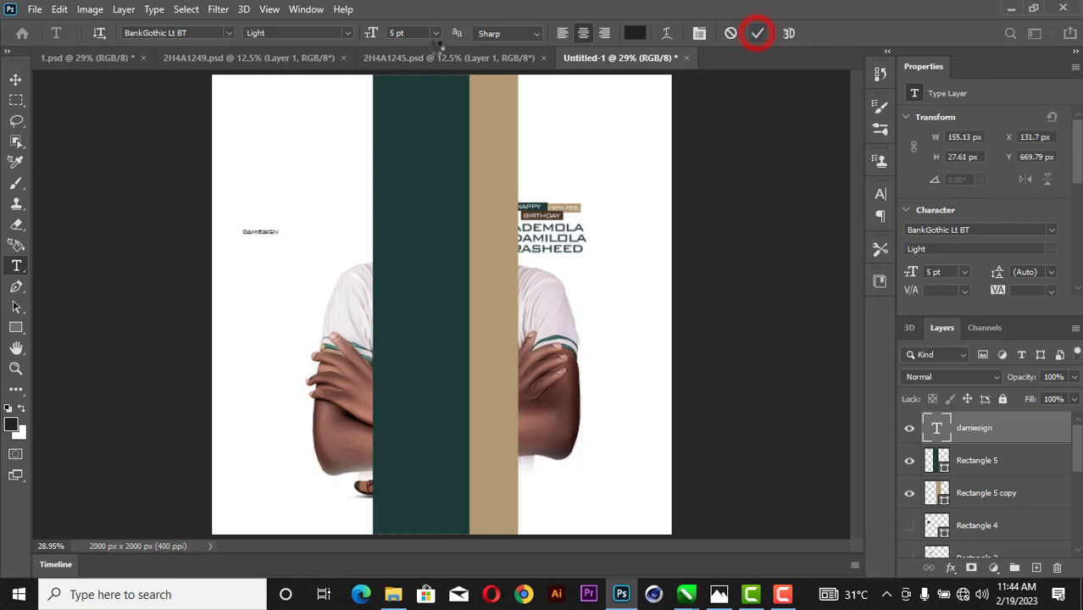
pyautogui.click(14, 79)
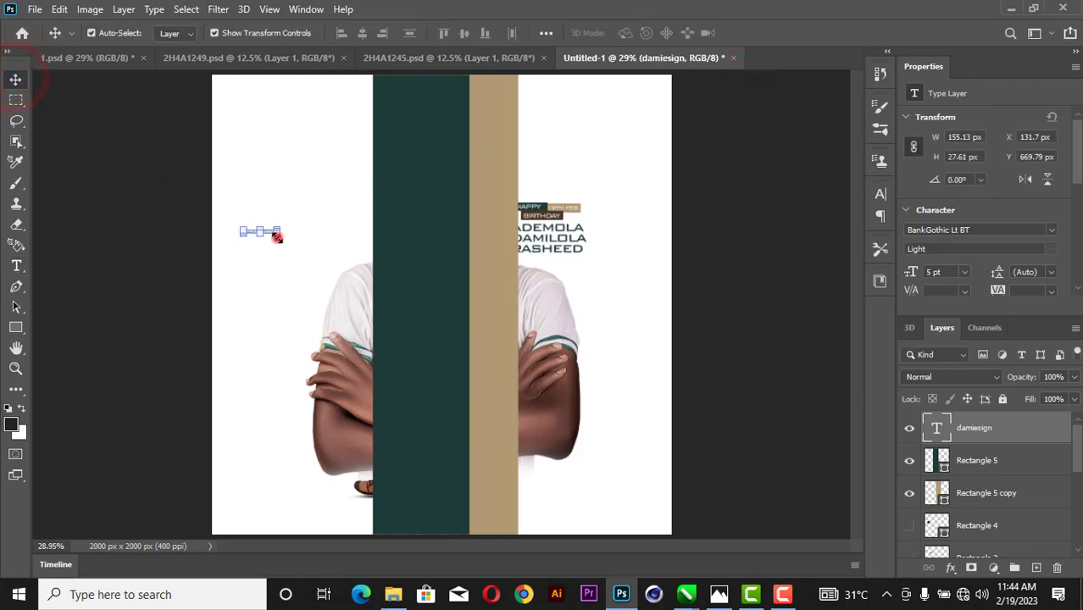
pyautogui.moveTo(277, 238); pyautogui.dragTo(568, 424)
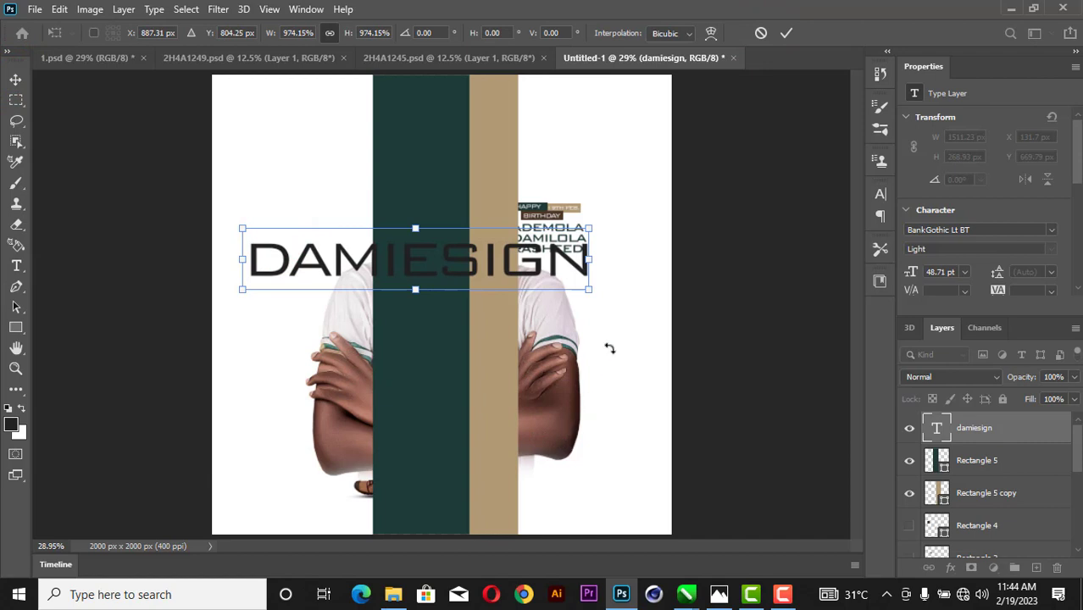
pyautogui.click(784, 40)
# Correct the large text so it reads "damidesign".
pyautogui.press('t')
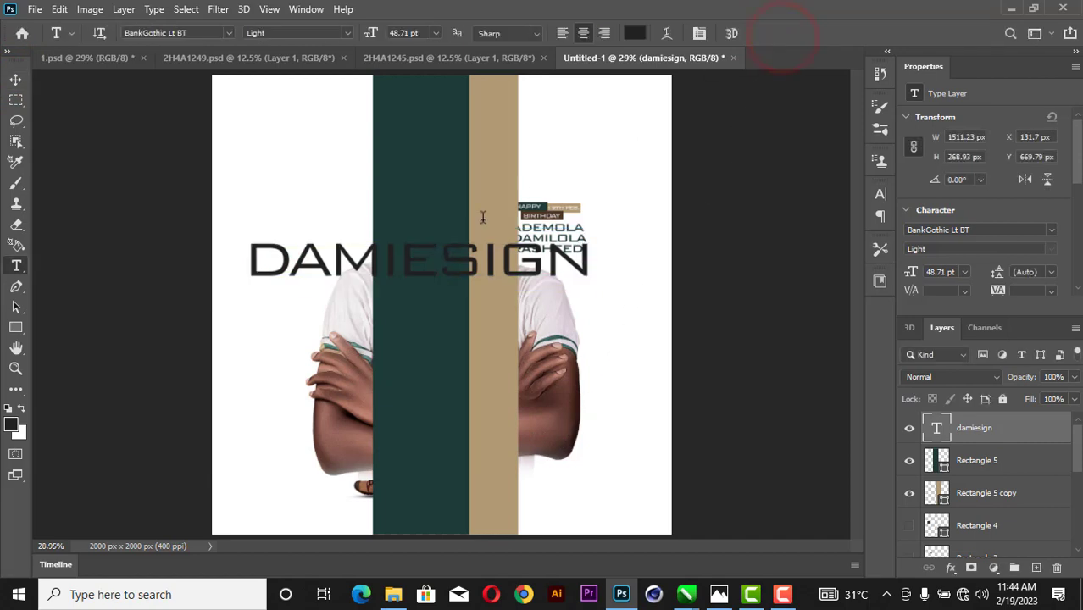
pyautogui.click(413, 261)
pyautogui.write('D')
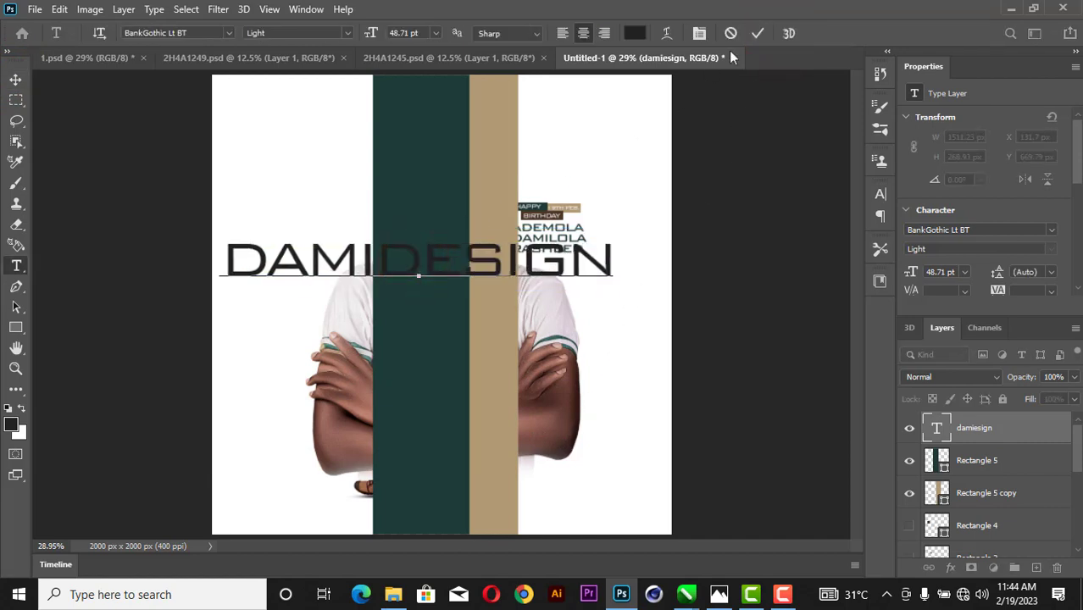
pyautogui.click(758, 34)
pyautogui.click(16, 78)
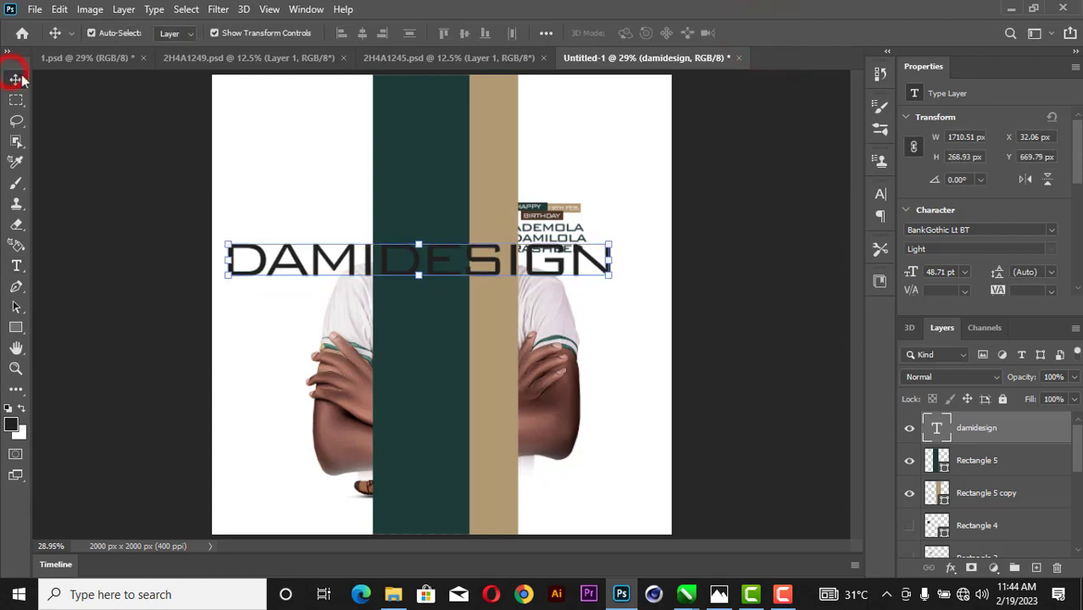
# Set the damidesign text's font to Againts and its tracking to 0.
pyautogui.scroll(-1, 1054, 270)
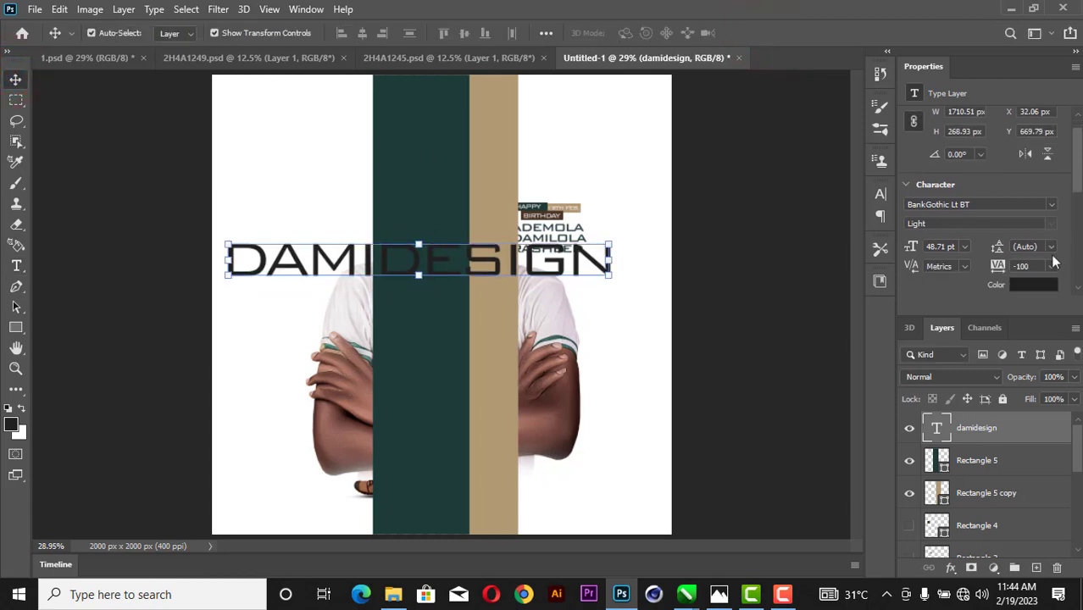
pyautogui.click(1051, 207)
pyautogui.press('Up')
pyautogui.press('Up')
pyautogui.press('Up')
pyautogui.press('Up')
pyautogui.press('Up')
pyautogui.press('Up')
pyautogui.press('Up')
pyautogui.press('Up')
pyautogui.press('Up')
pyautogui.press('Up')
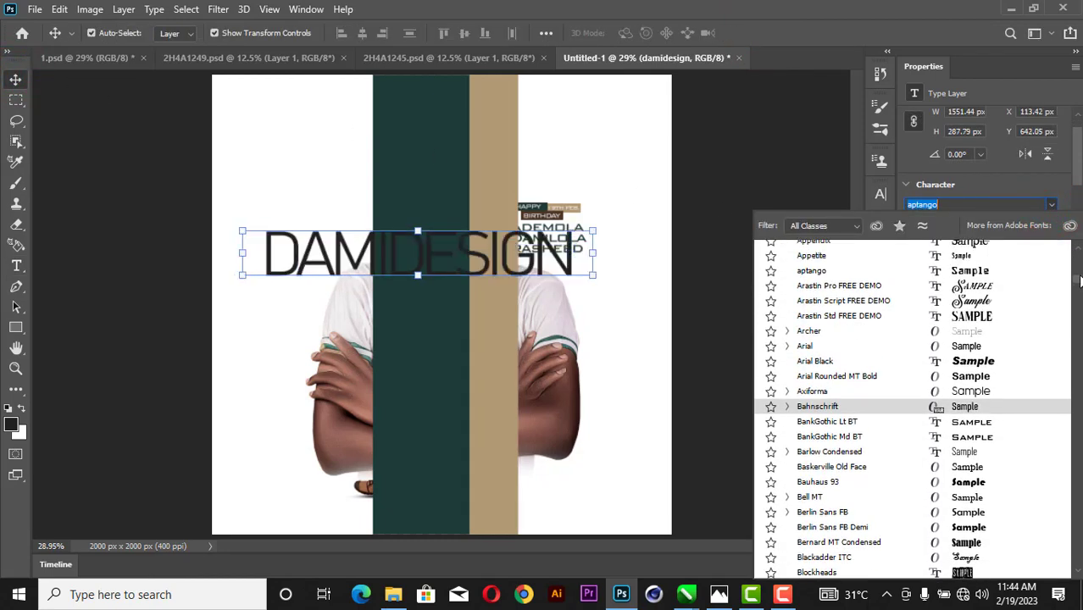
pyautogui.moveTo(1078, 280); pyautogui.dragTo(1078, 248)
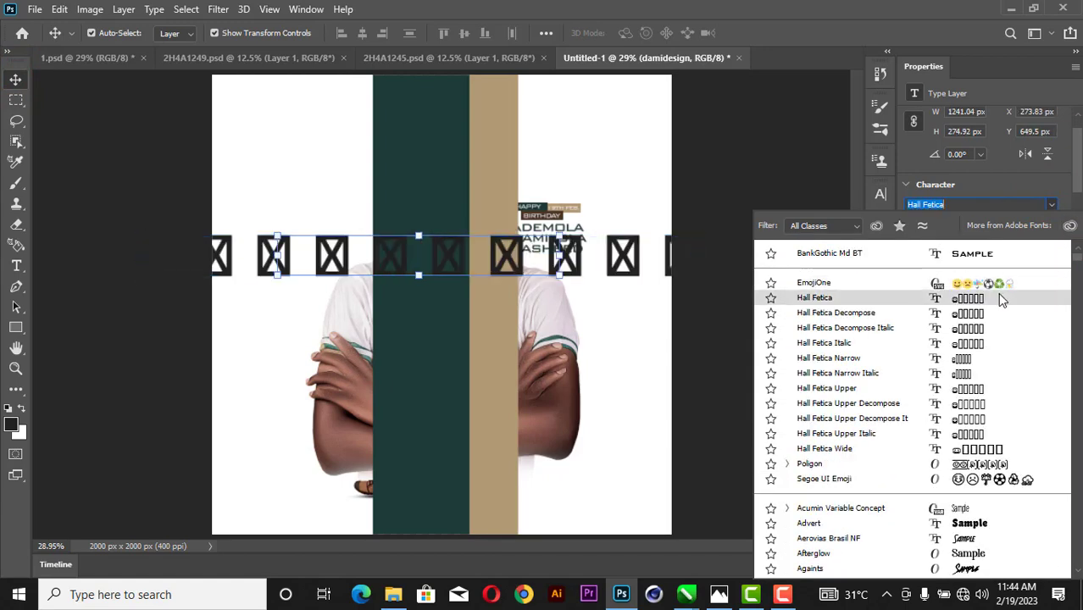
pyautogui.click(949, 569)
pyautogui.click(1053, 267)
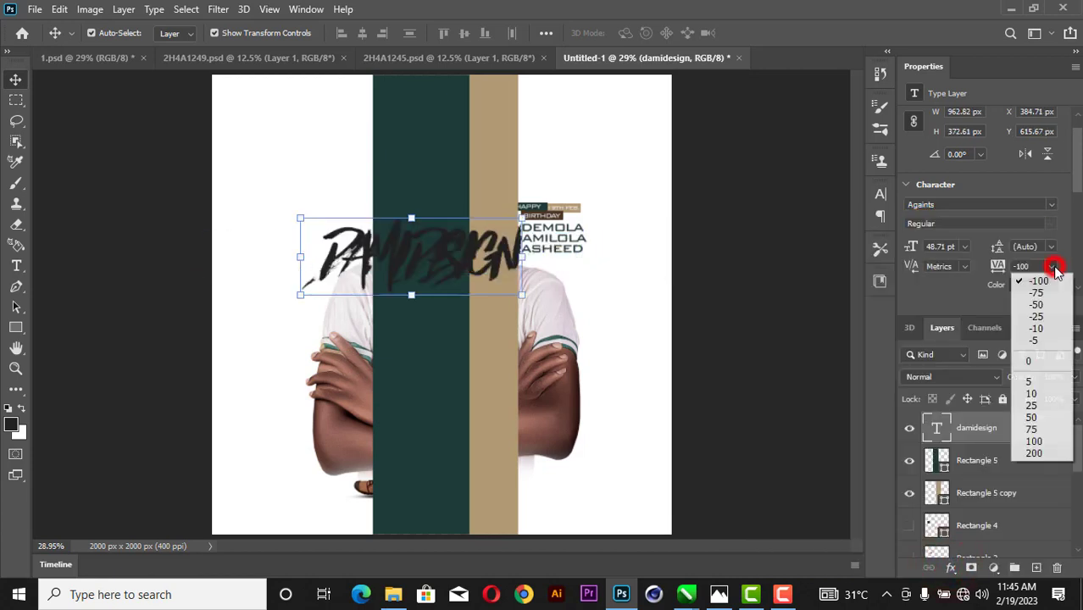
pyautogui.click(1048, 361)
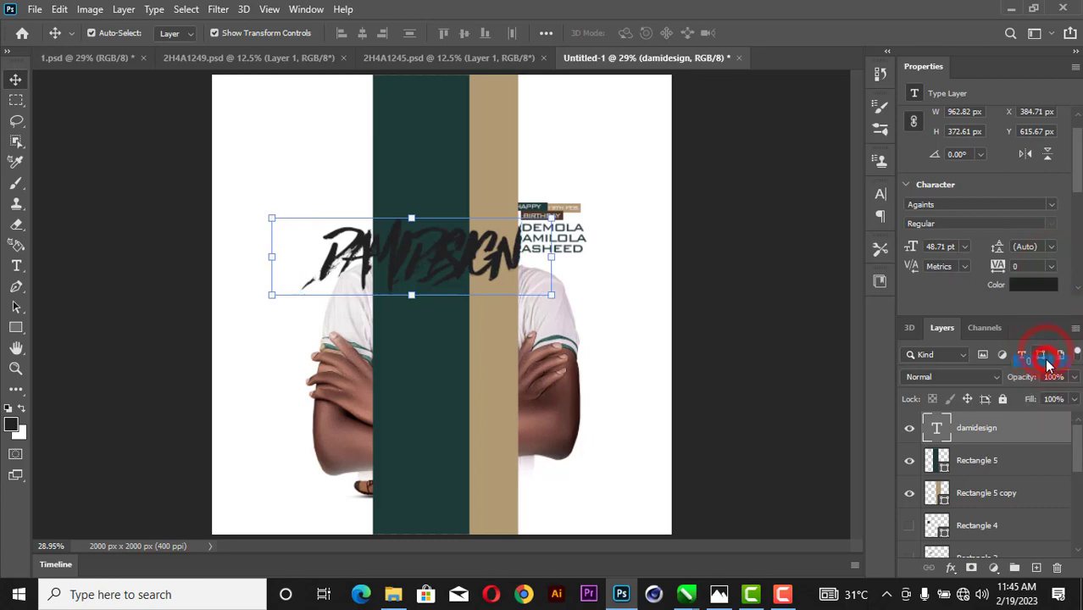
# Rotate the damidesign text 90° and scale it to about 166% so it runs down over both strips.
pyautogui.moveTo(553, 244); pyautogui.dragTo(482, 496)
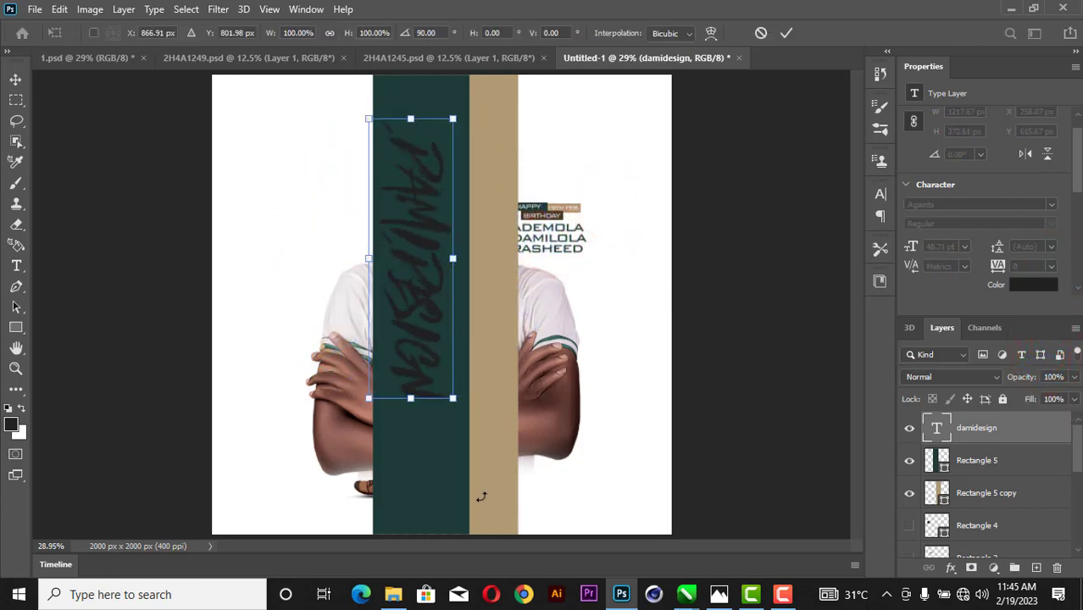
pyautogui.moveTo(453, 259); pyautogui.dragTo(511, 276)
pyautogui.moveTo(485, 210); pyautogui.dragTo(501, 239)
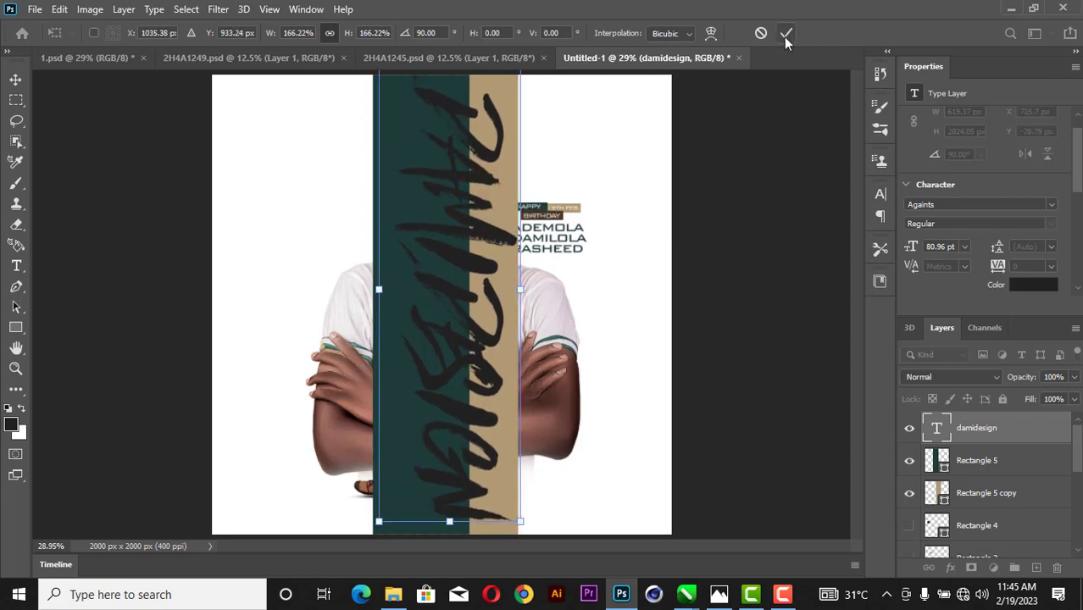
pyautogui.click(785, 36)
# Set the damidesign text colour to white, ffffff.
pyautogui.click(1025, 285)
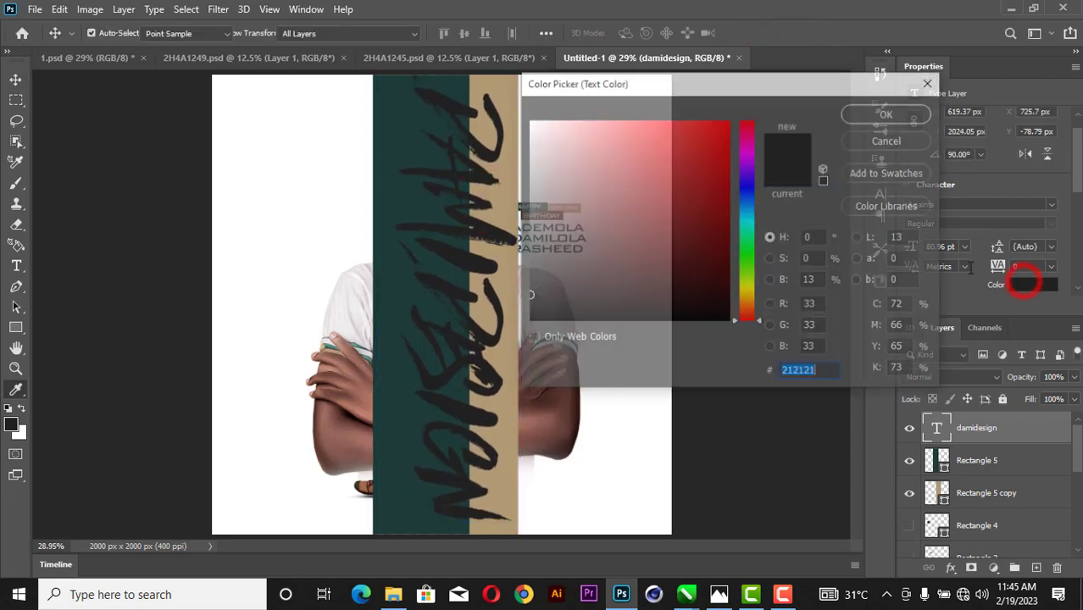
pyautogui.write('ffffff')
pyautogui.click(889, 113)
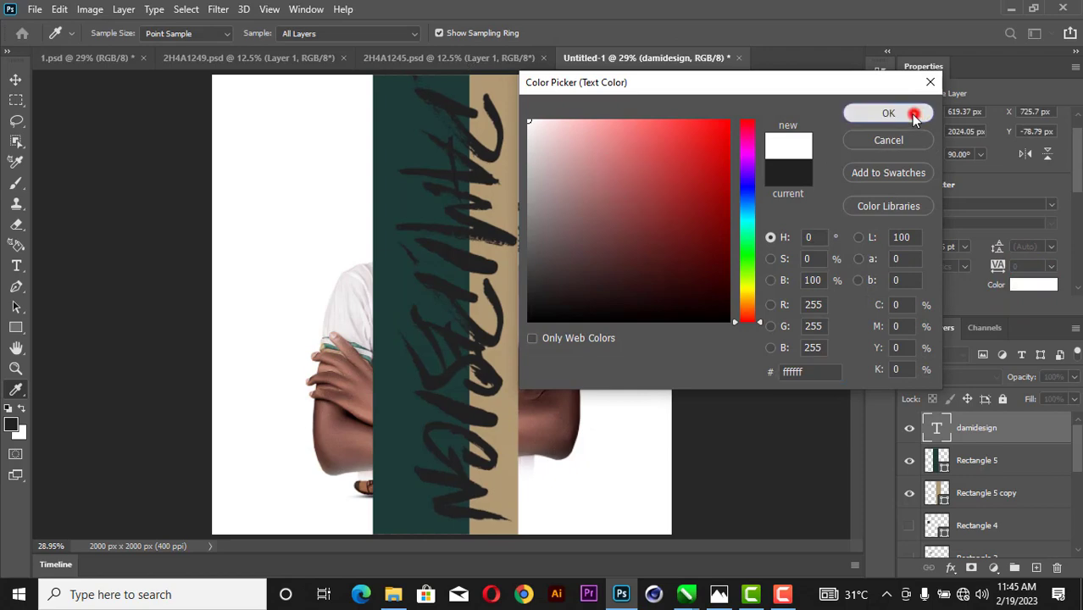
# Set the damidesign text layer's blend mode to Overlay.
pyautogui.click(932, 379)
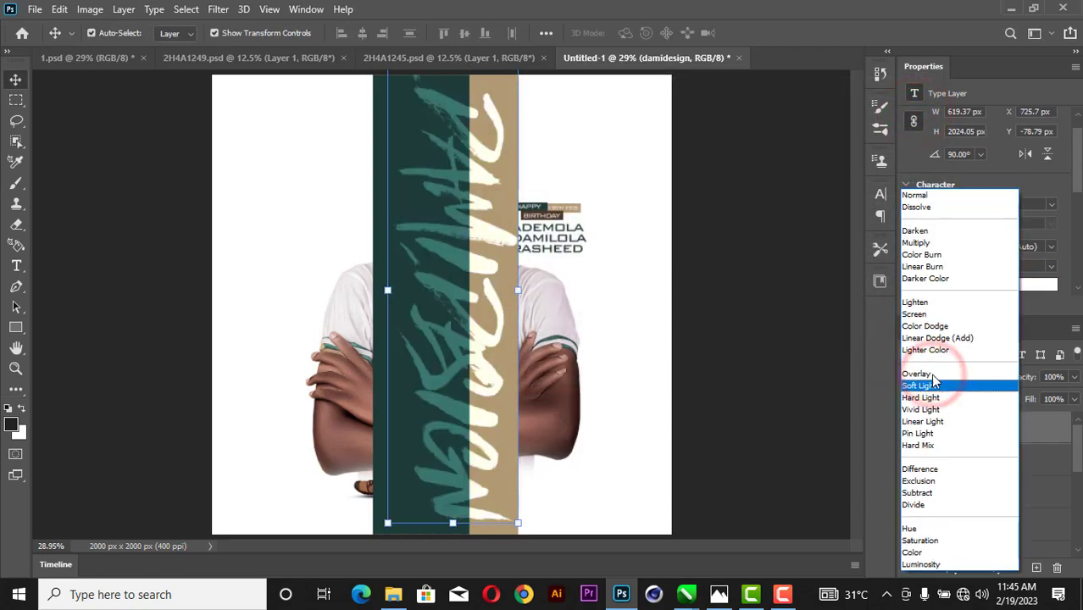
pyautogui.press('Up')
pyautogui.press('Up')
pyautogui.press('Up')
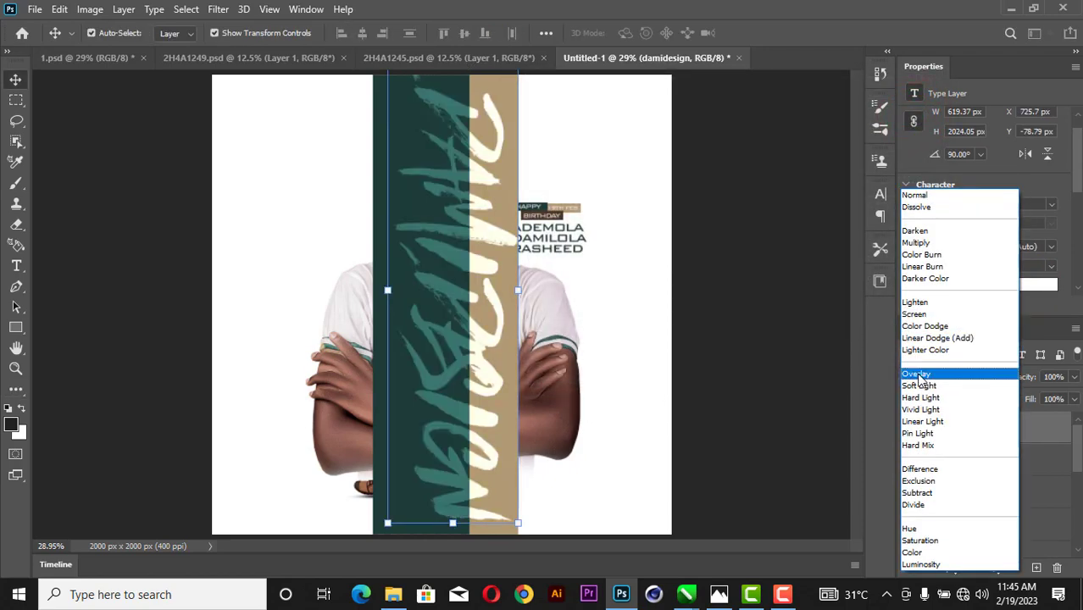
pyautogui.click(919, 377)
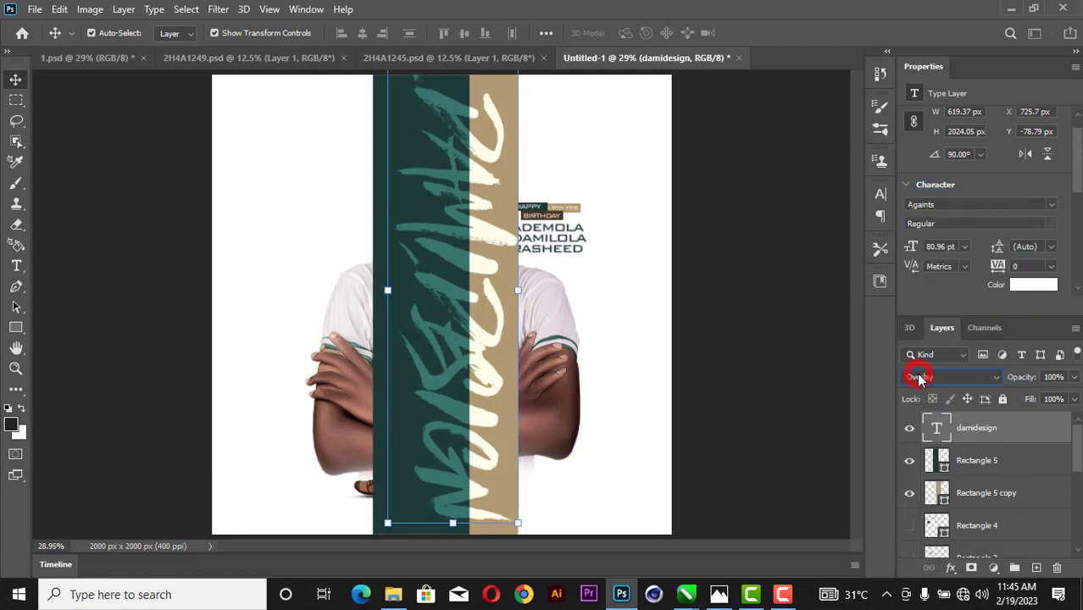
# Shift the damidesign text right across the tan strip and move it with both strip layers directly above the Background layer.
pyautogui.moveTo(478, 244); pyautogui.dragTo(542, 248)
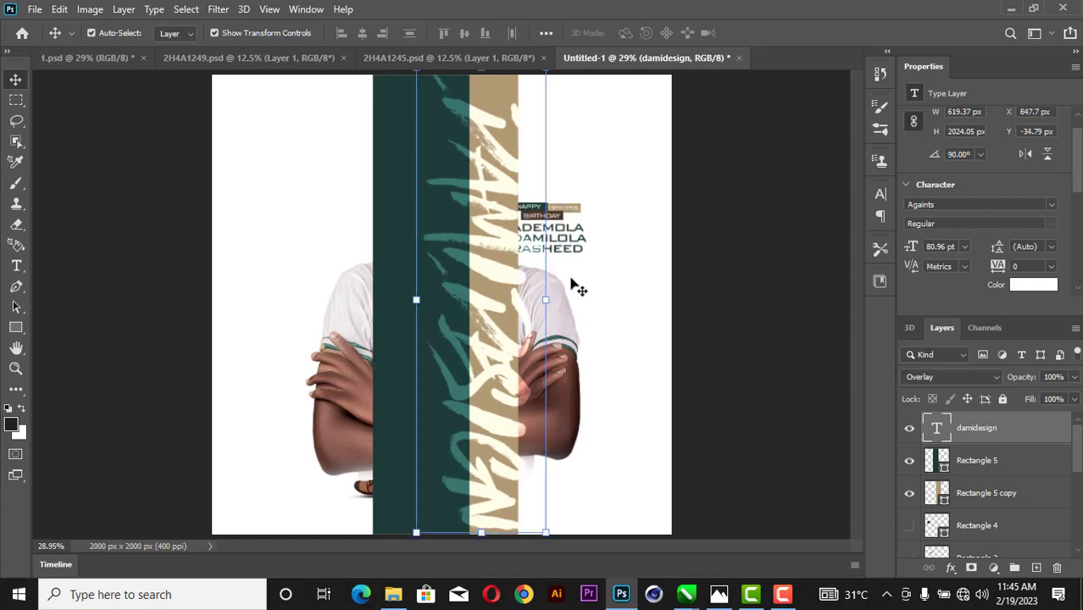
pyautogui.keyDown('shift'); pyautogui.click(996, 503); pyautogui.keyUp('shift')
pyautogui.scroll(-1, 994, 439)
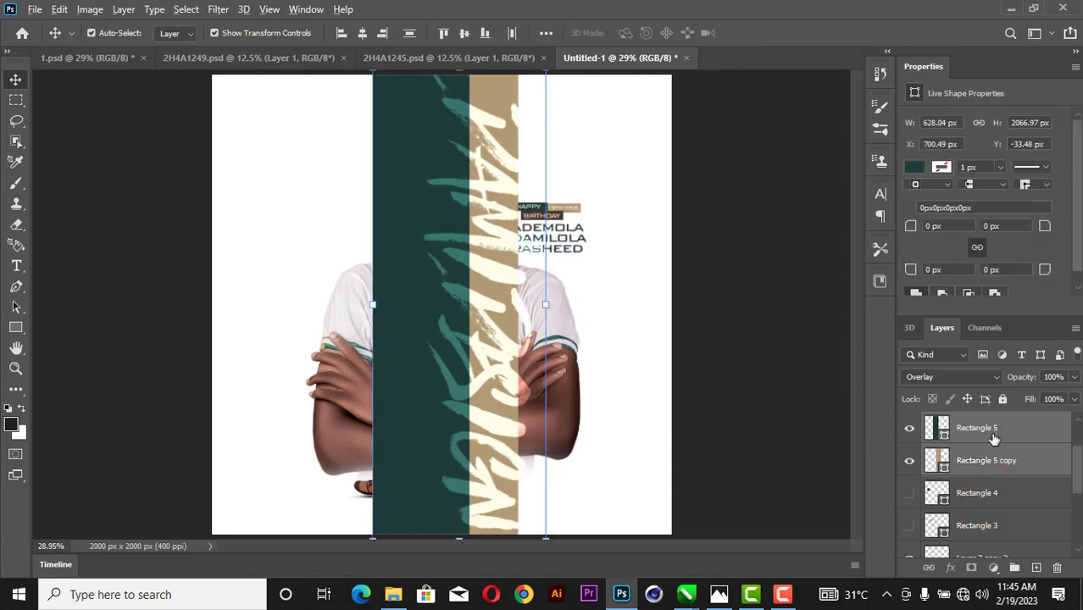
pyautogui.scroll(-2, 994, 438)
pyautogui.scroll(3, 994, 438)
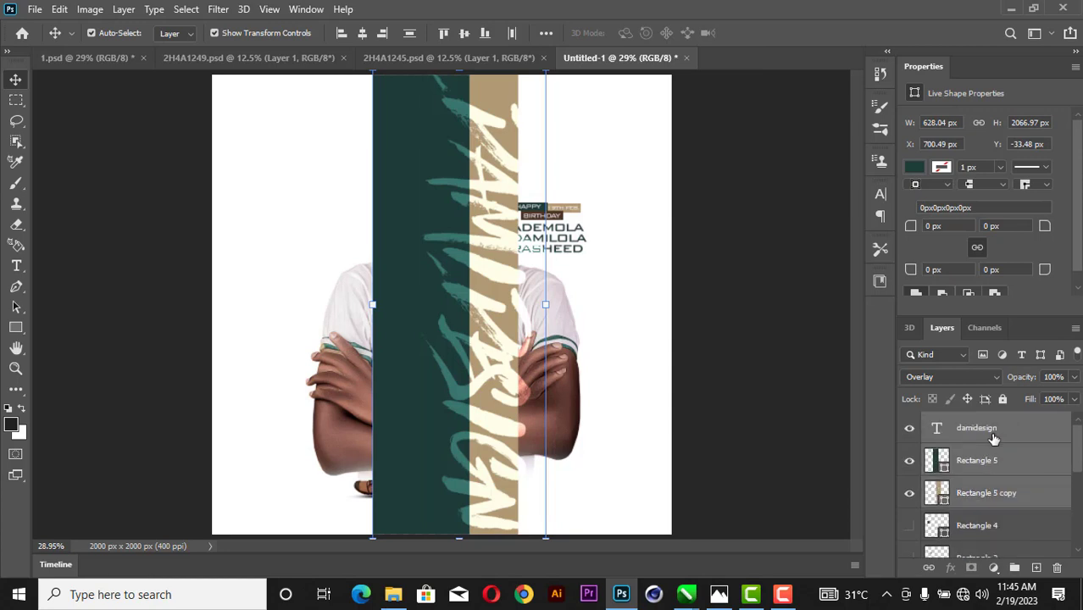
pyautogui.scroll(-3, 993, 434)
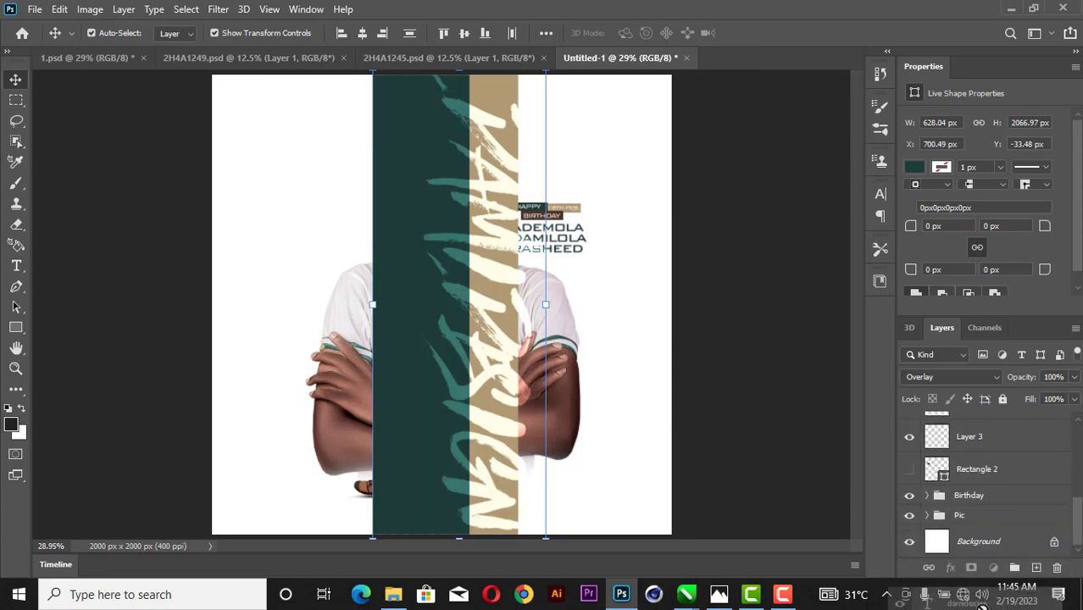
pyautogui.moveTo(984, 607); pyautogui.dragTo(974, 532)
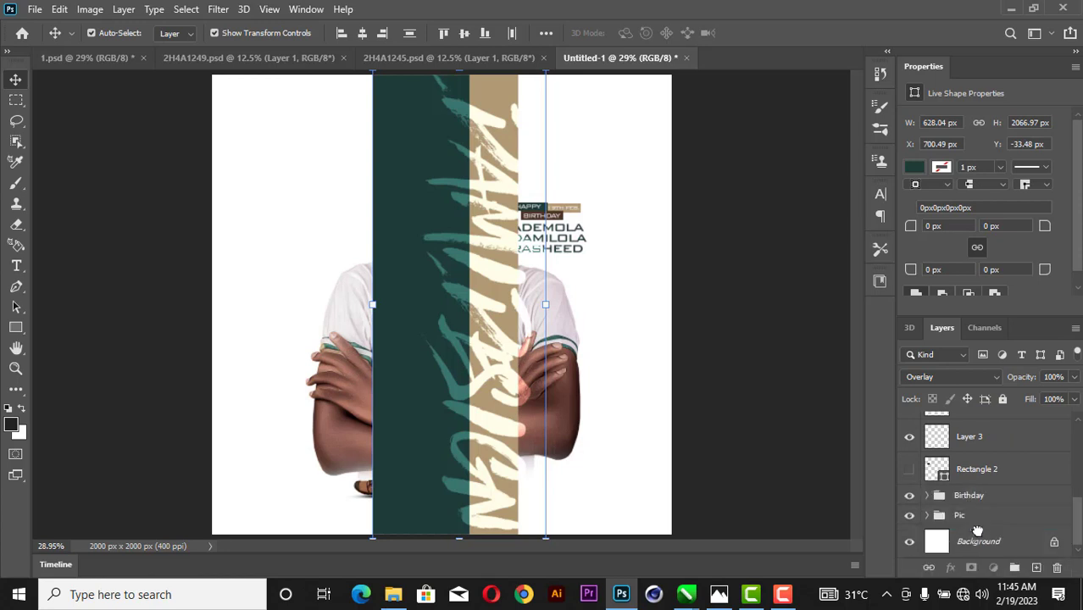
# Skew the damidesign text and both strips horizontally by about -10° and shift them left behind the portrait.
pyautogui.click(549, 178)
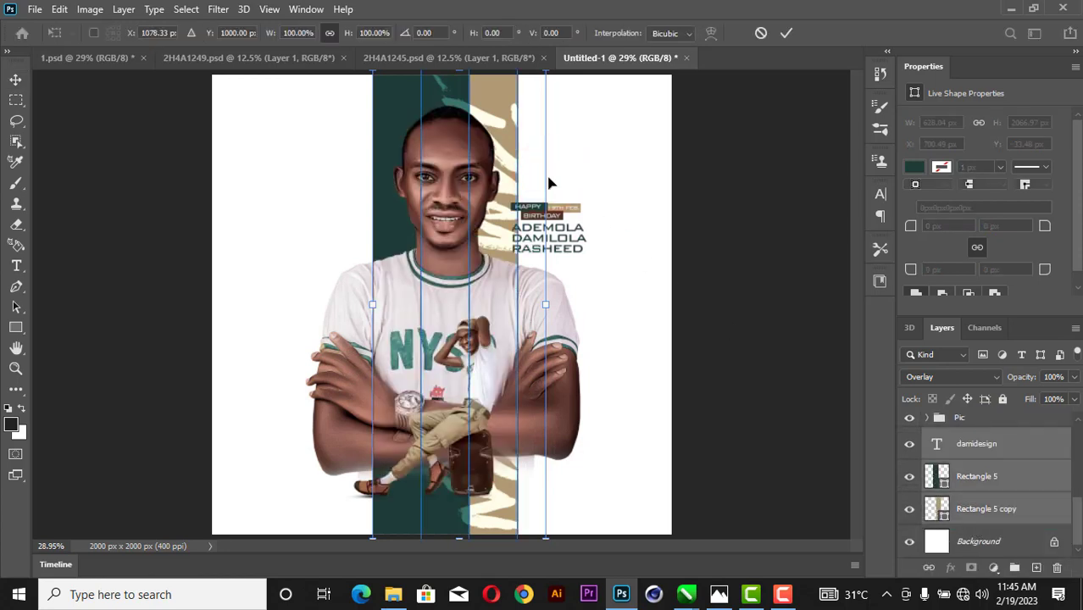
pyautogui.rightClick(494, 110)
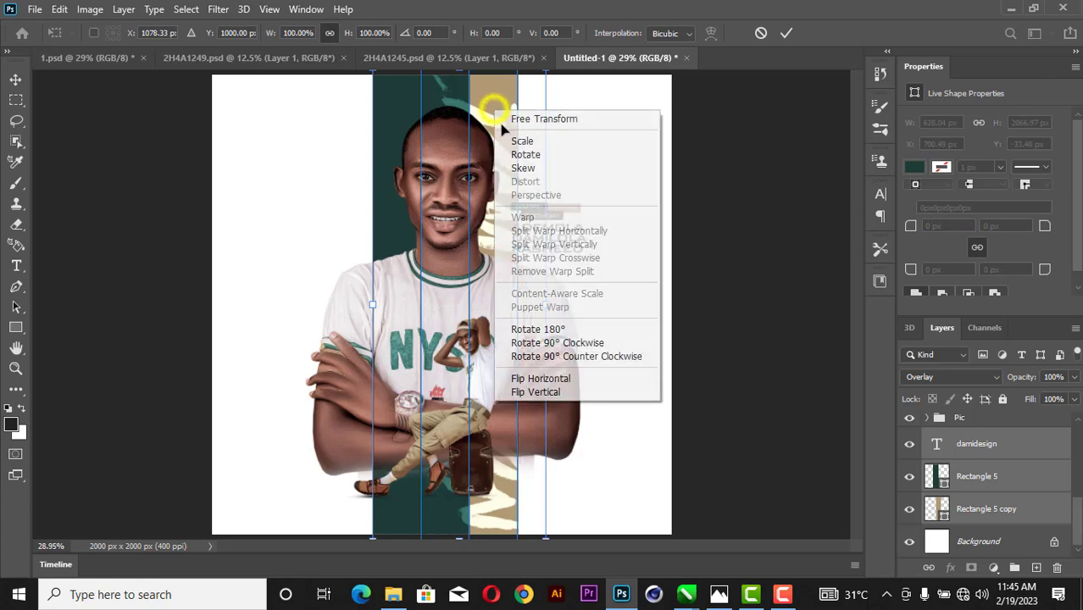
pyautogui.click(523, 170)
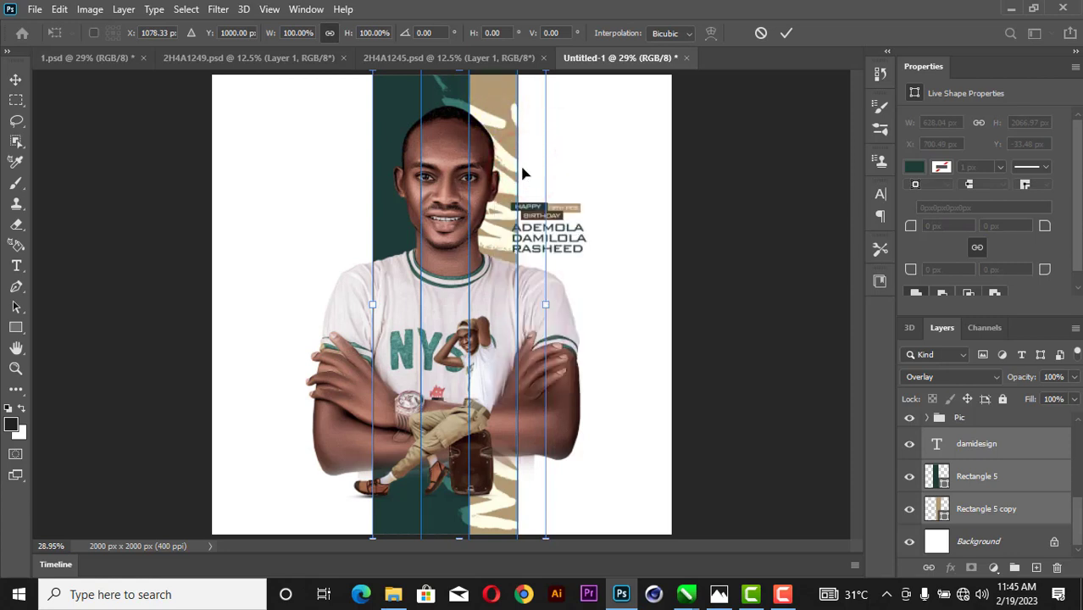
pyautogui.scroll(-1, 523, 174)
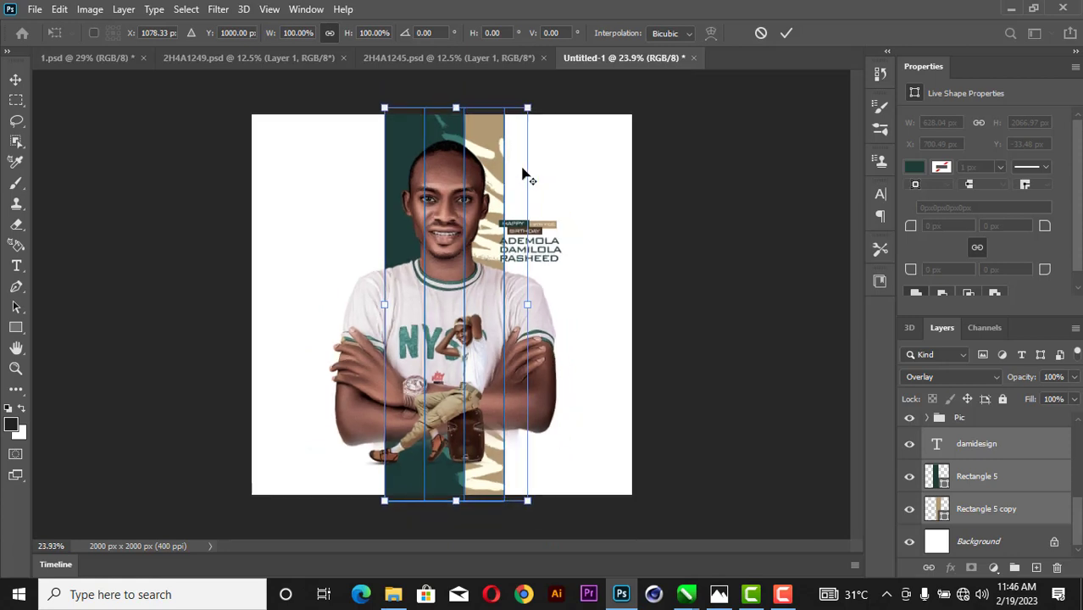
pyautogui.click(456, 106)
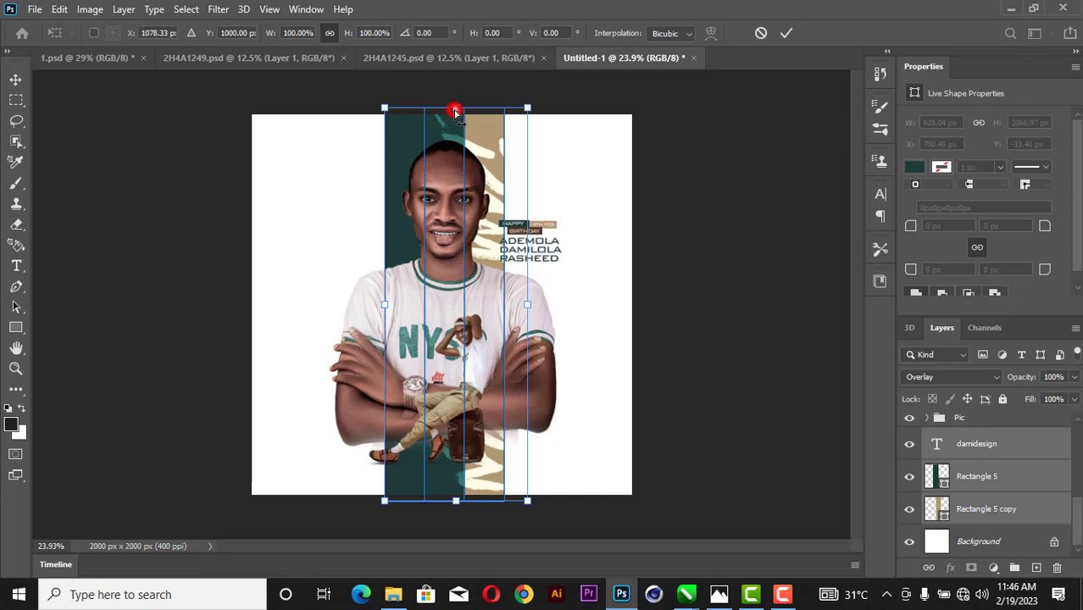
pyautogui.moveTo(455, 112); pyautogui.dragTo(525, 108)
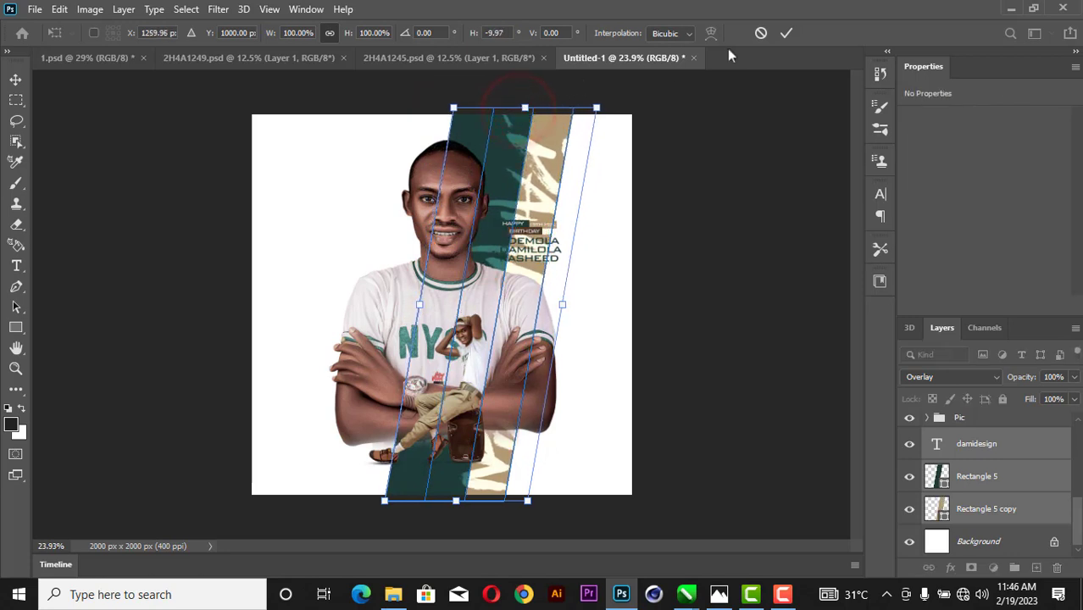
pyautogui.click(787, 34)
pyautogui.moveTo(542, 152); pyautogui.dragTo(498, 155)
pyautogui.click(686, 212)
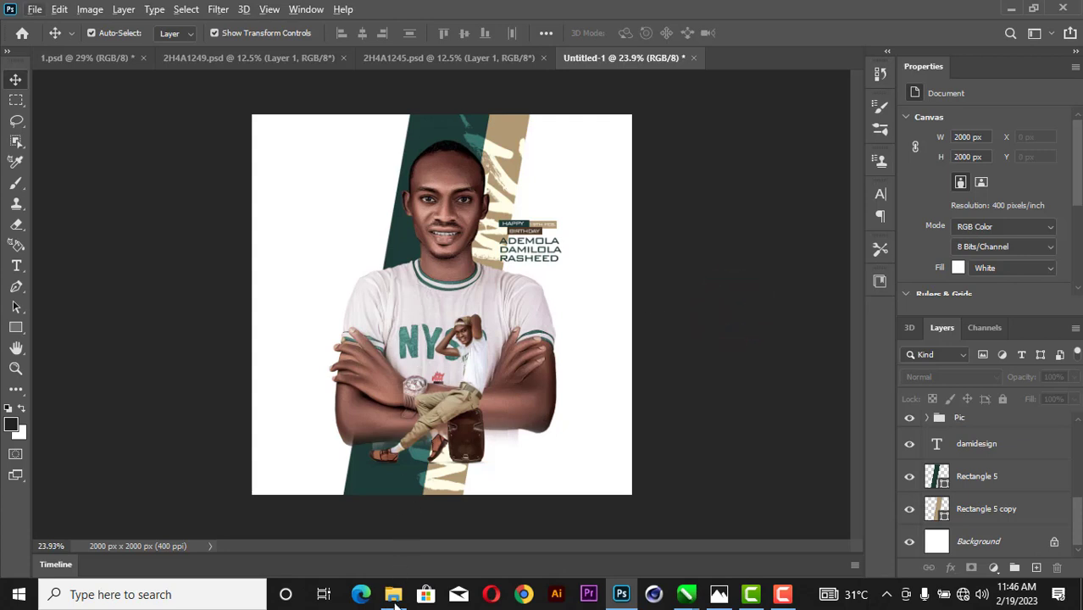
# Place the ornate white library photo from the Birthday folder, scaled to about 14% to cover the canvas, directly above the Background layer.
pyautogui.moveTo(394, 599)
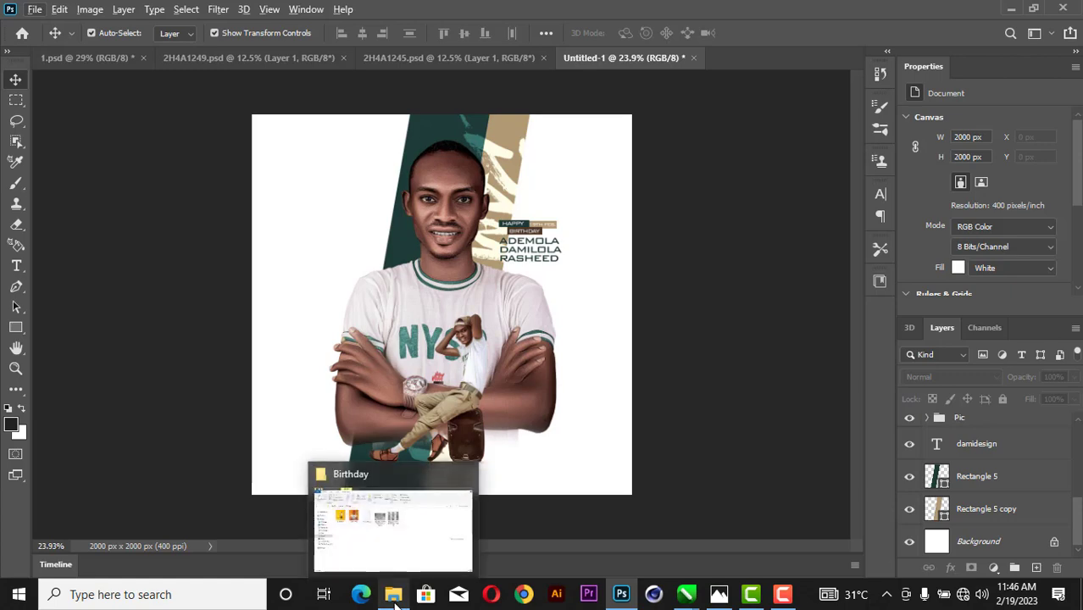
pyautogui.click(410, 545)
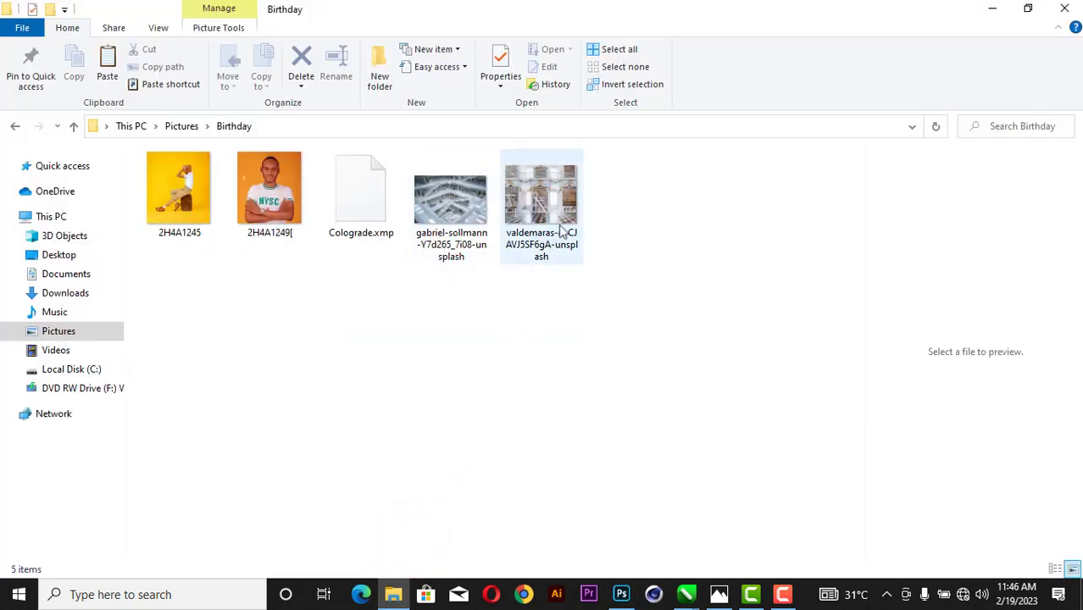
pyautogui.click(559, 227)
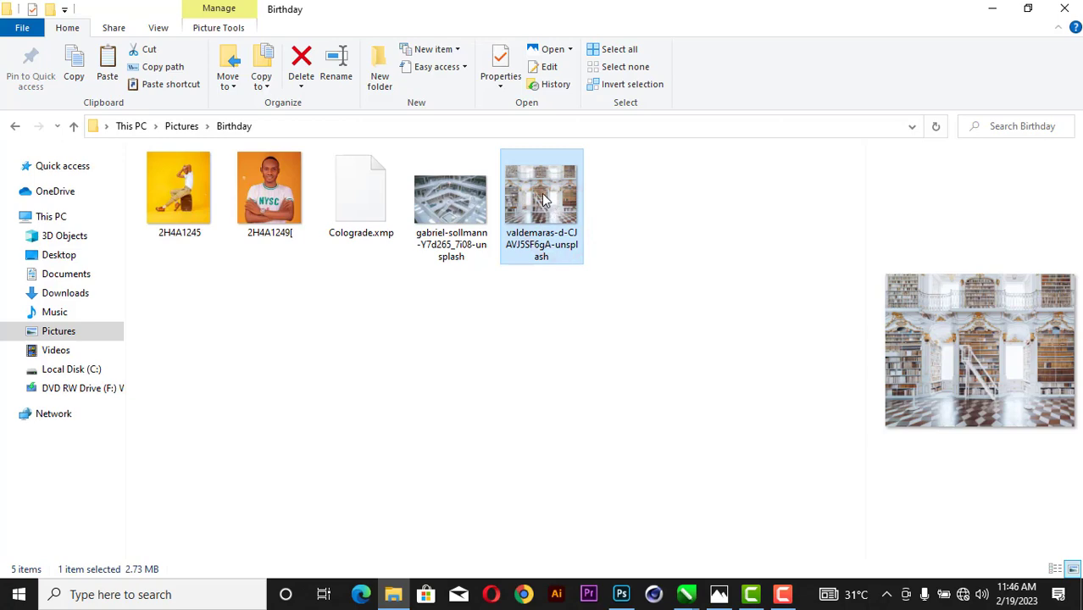
pyautogui.moveTo(545, 200); pyautogui.dragTo(461, 274)
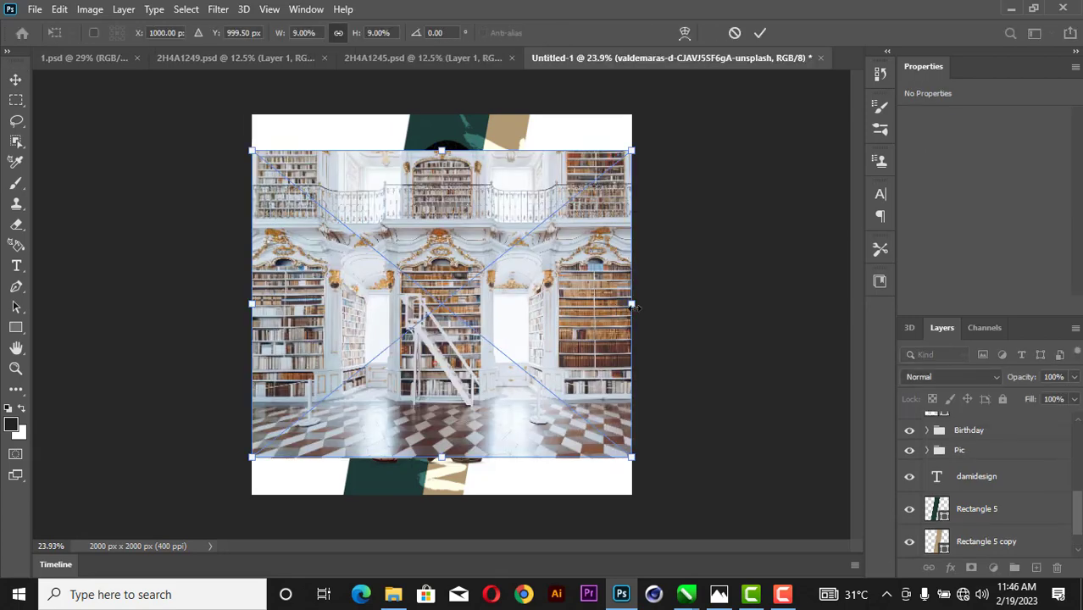
pyautogui.moveTo(634, 303); pyautogui.dragTo(748, 254)
pyautogui.moveTo(572, 298)
pyautogui.mouseDown()
pyautogui.moveTo(573, 318)
pyautogui.moveTo(576, 311)
pyautogui.mouseUp()
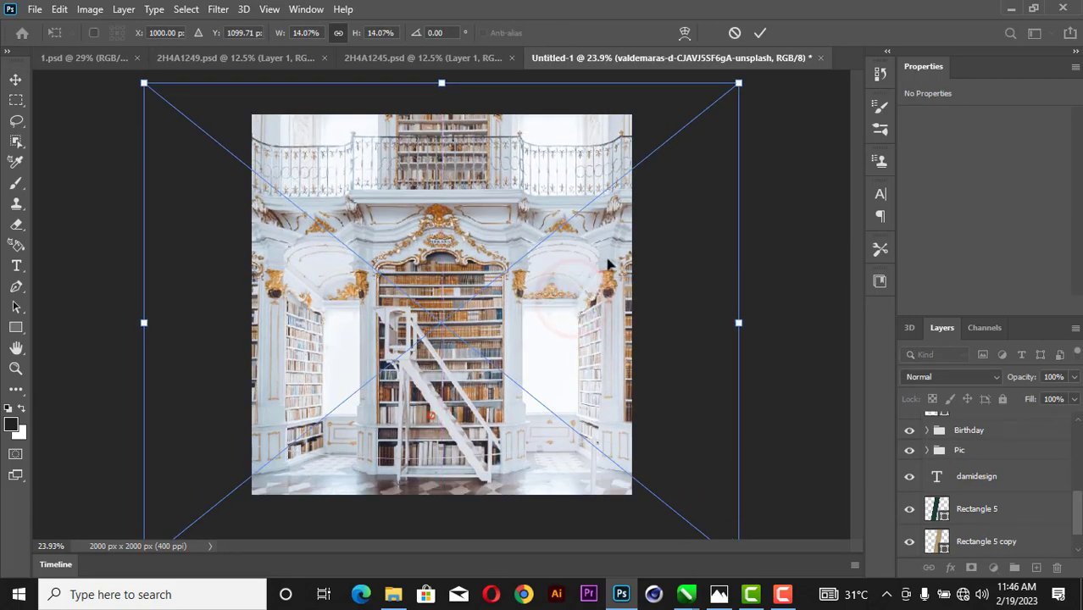
pyautogui.click(760, 33)
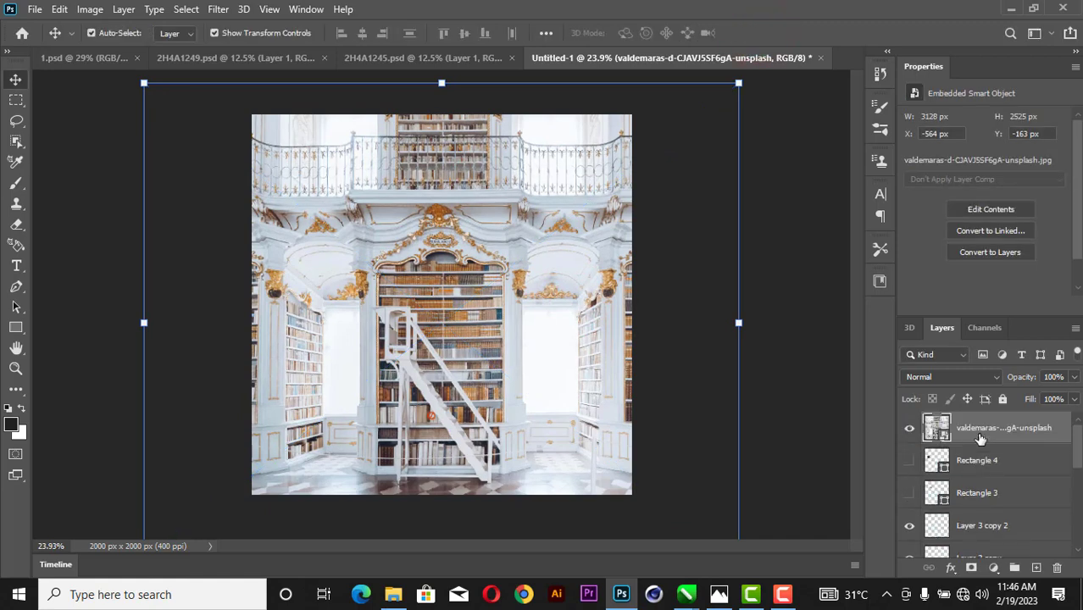
pyautogui.moveTo(979, 436); pyautogui.dragTo(982, 526)
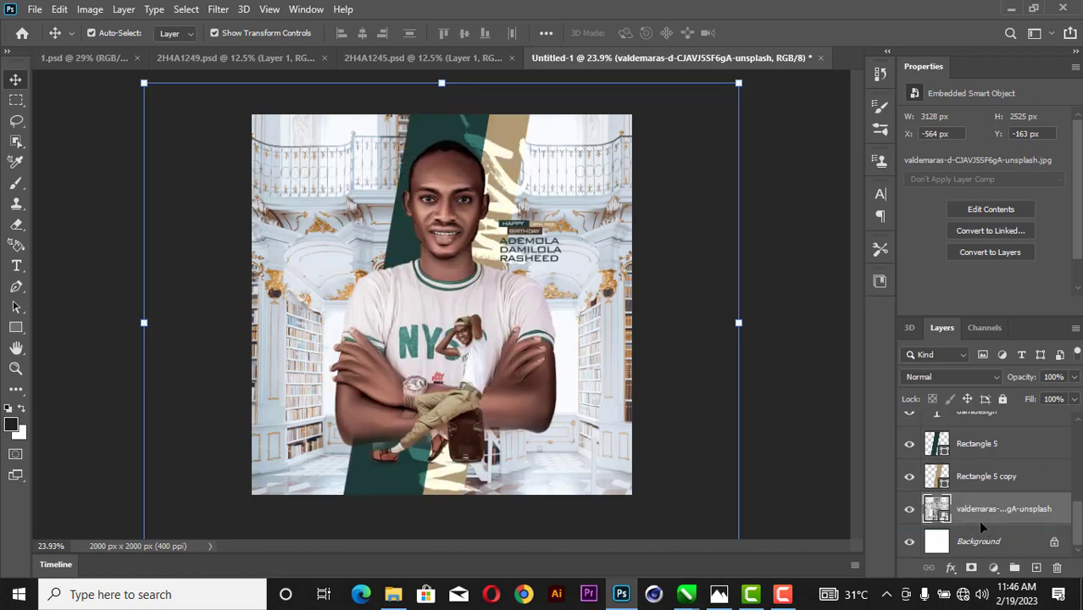
# Apply a Gaussian Blur with a radius of 112.9 pixels to the ornate library photo.
pyautogui.click(202, 8)
pyautogui.click(206, 8)
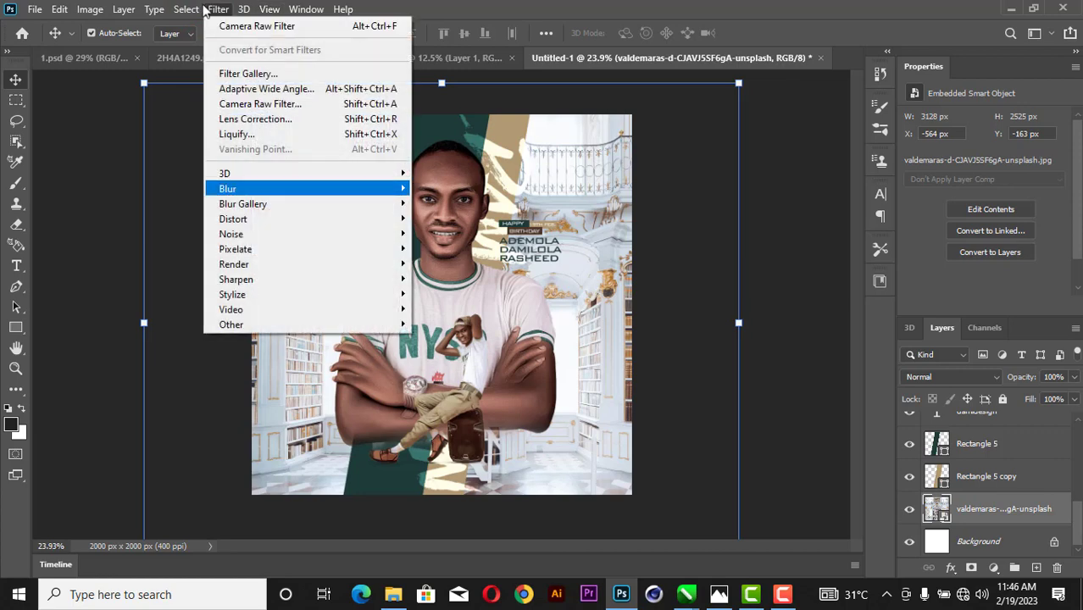
pyautogui.moveTo(280, 188)
pyautogui.click(440, 249)
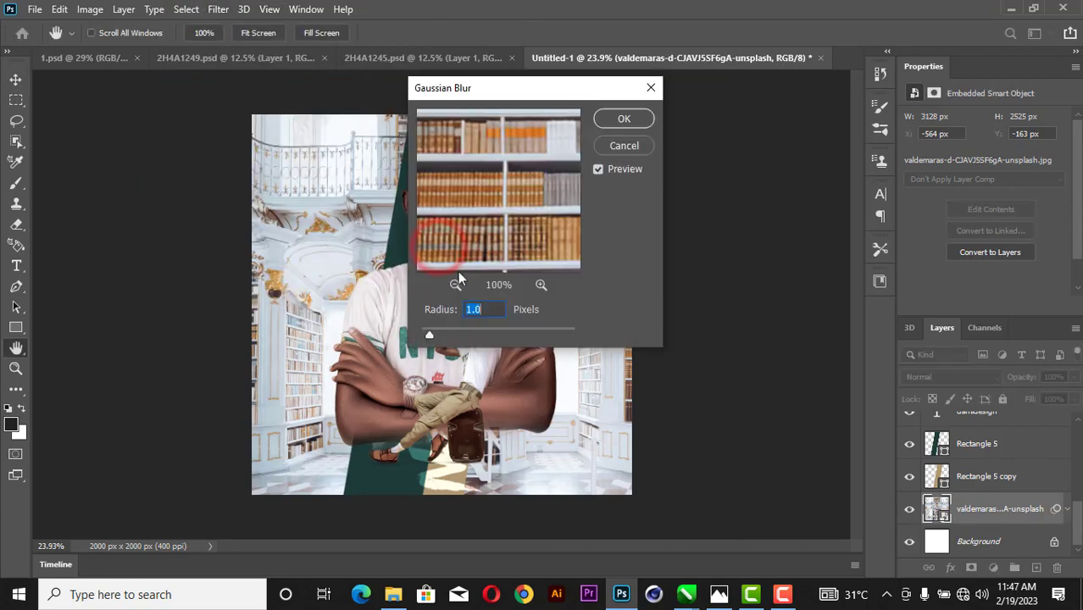
pyautogui.click(507, 334)
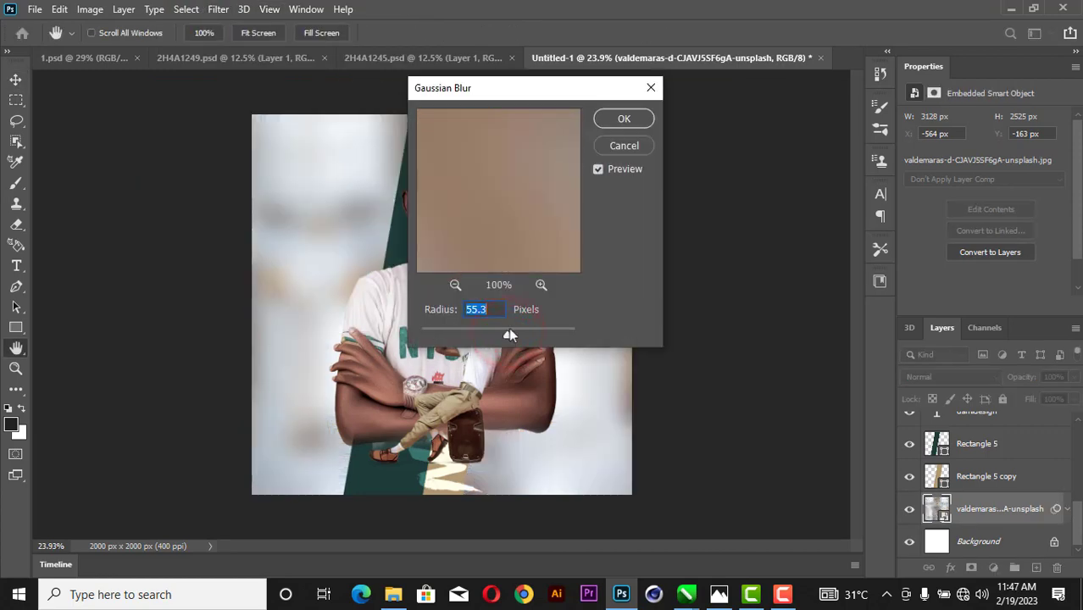
pyautogui.moveTo(565, 93); pyautogui.dragTo(826, 74)
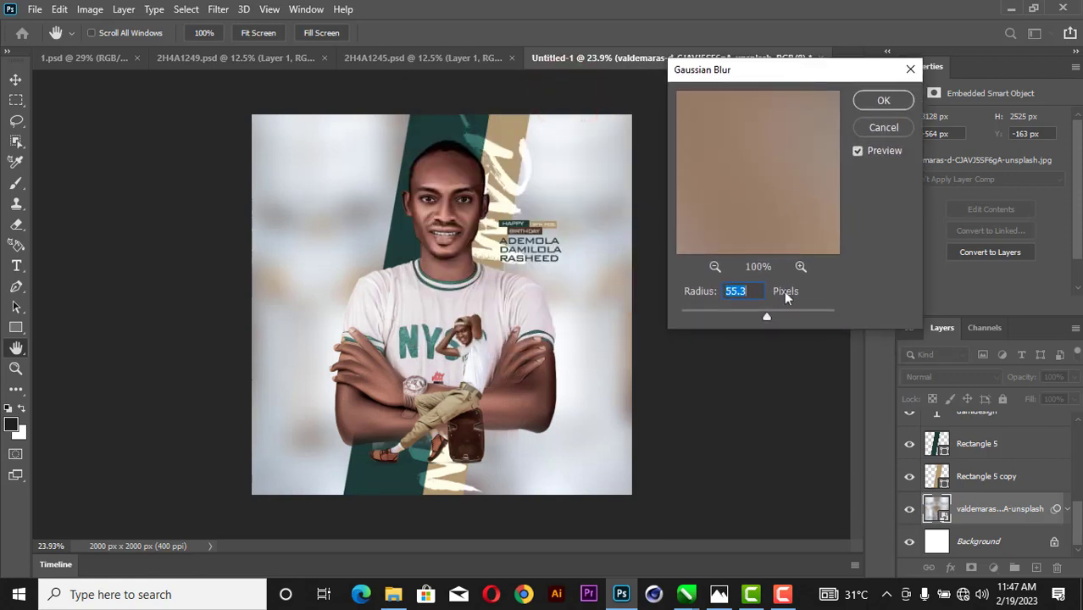
pyautogui.moveTo(782, 314); pyautogui.dragTo(782, 316)
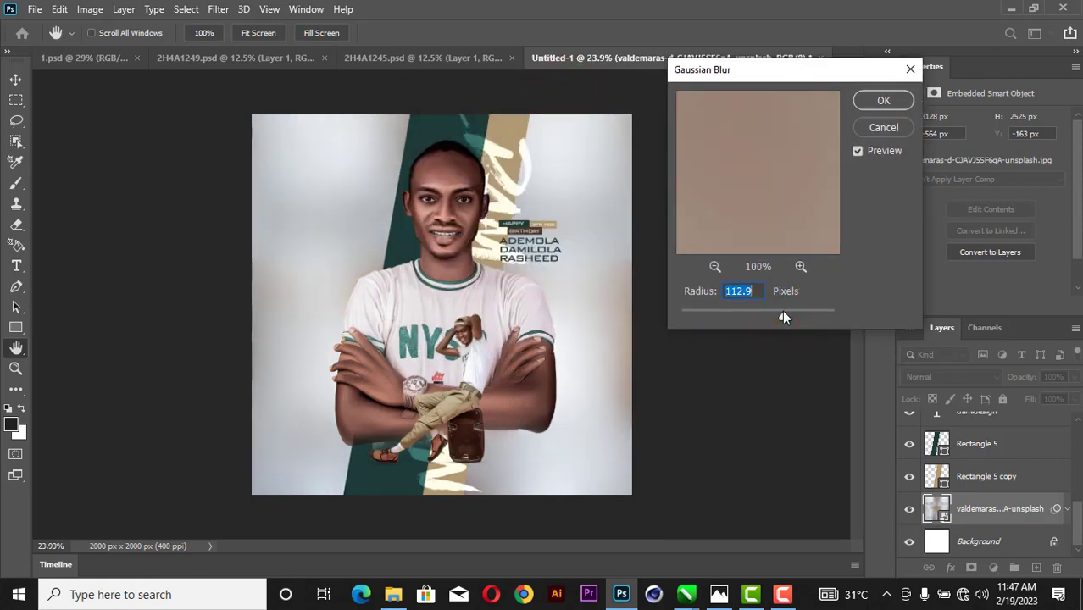
pyautogui.click(886, 102)
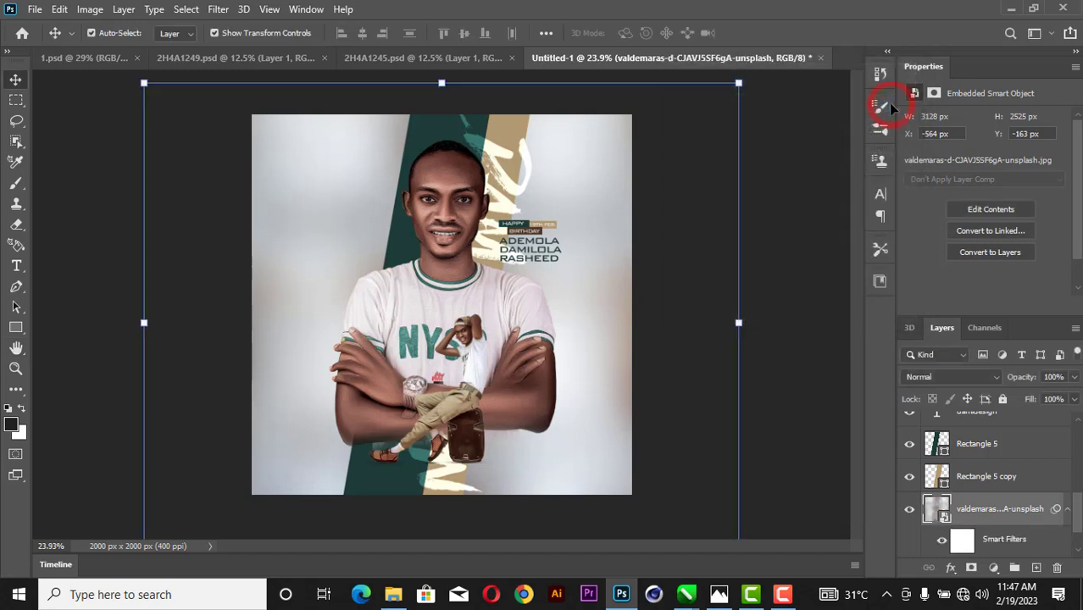
pyautogui.click(788, 222)
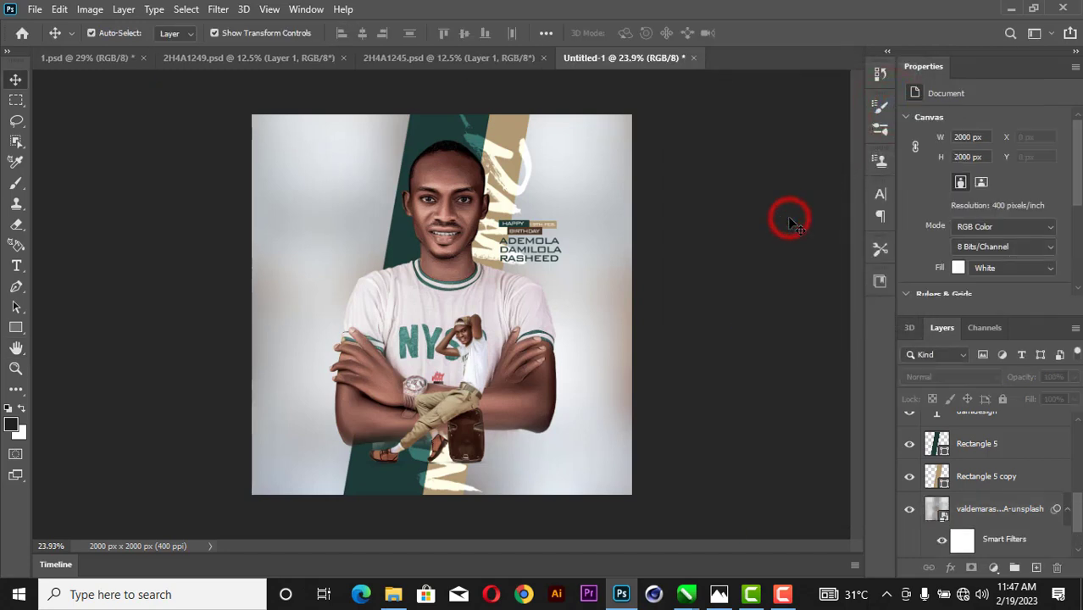
# Place the multi-storey library photo from the Birthday folder, enlarged to cover the canvas, directly above the blurred photo layer.
pyautogui.click(393, 594)
pyautogui.moveTo(449, 208); pyautogui.dragTo(625, 602)
pyautogui.moveTo(624, 603); pyautogui.dragTo(454, 310)
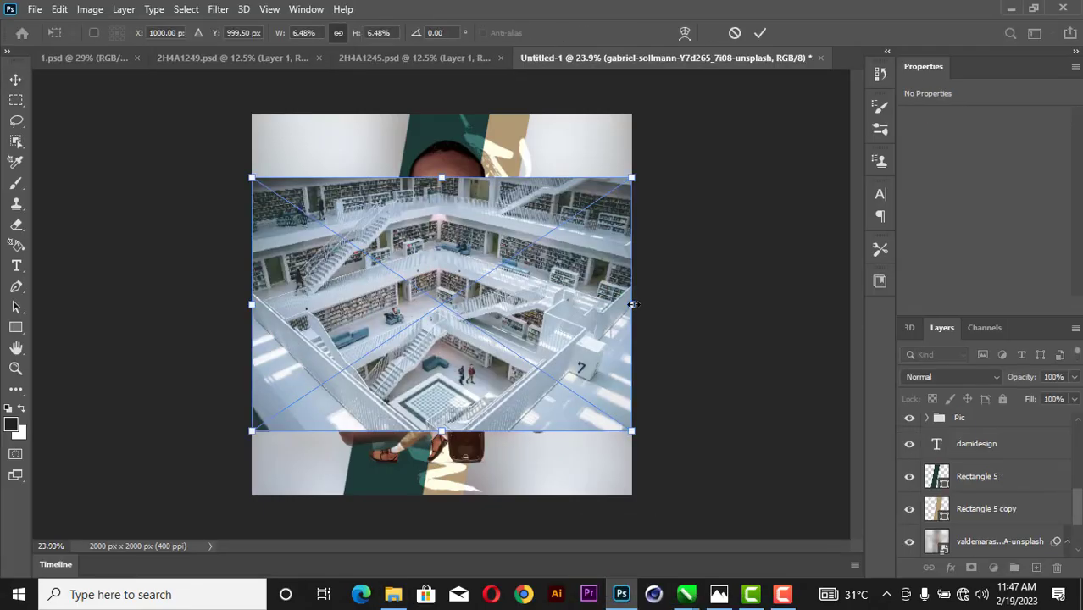
pyautogui.moveTo(633, 304); pyautogui.dragTo(742, 251)
pyautogui.click(761, 33)
pyautogui.scroll(3, 956, 434)
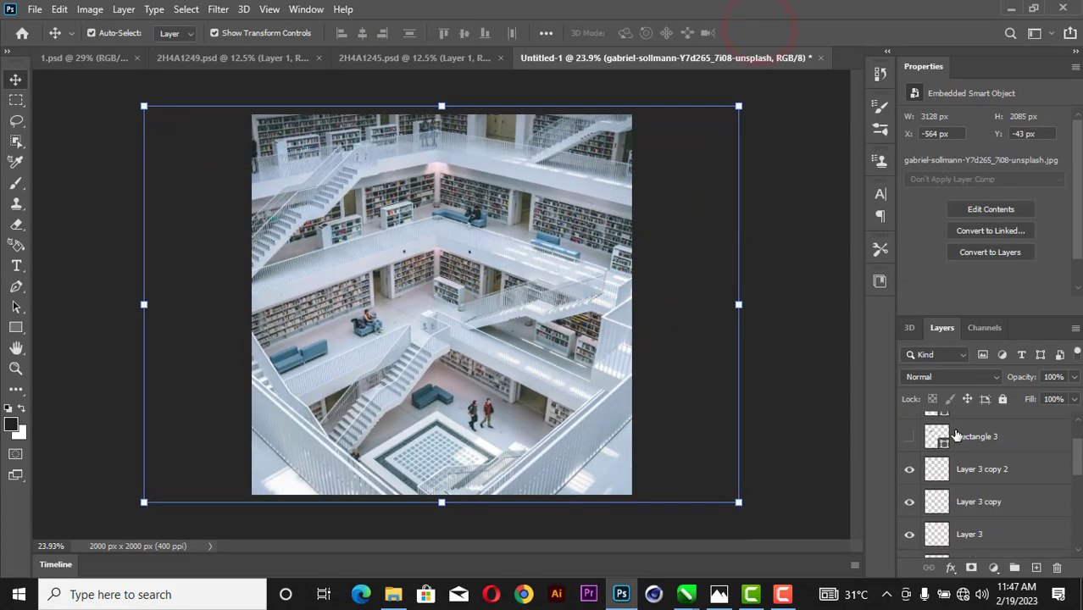
pyautogui.scroll(1, 956, 435)
pyautogui.scroll(-4, 962, 431)
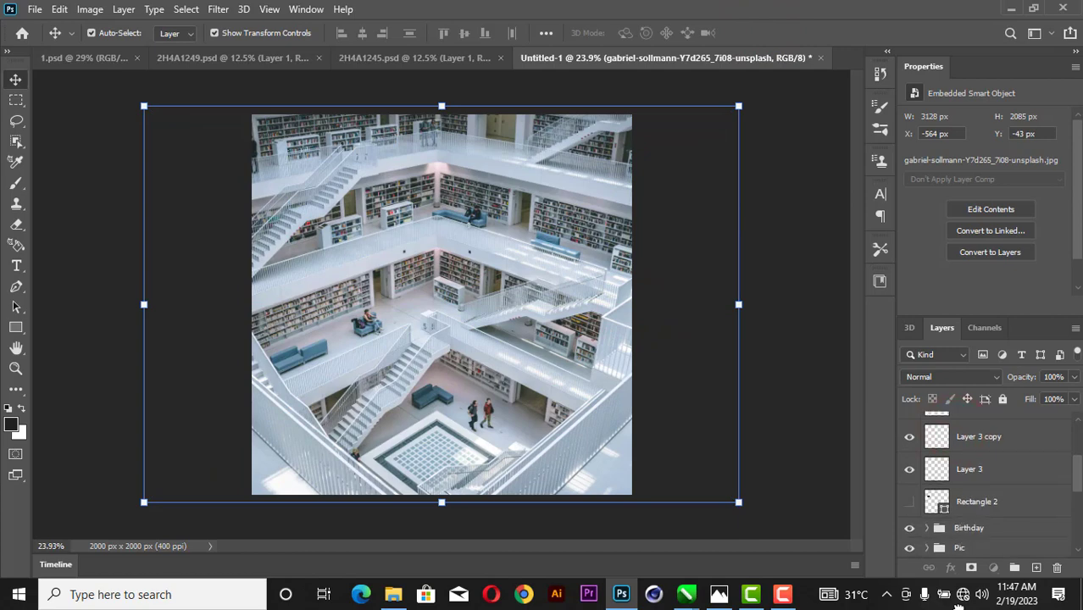
pyautogui.moveTo(959, 607); pyautogui.dragTo(963, 456)
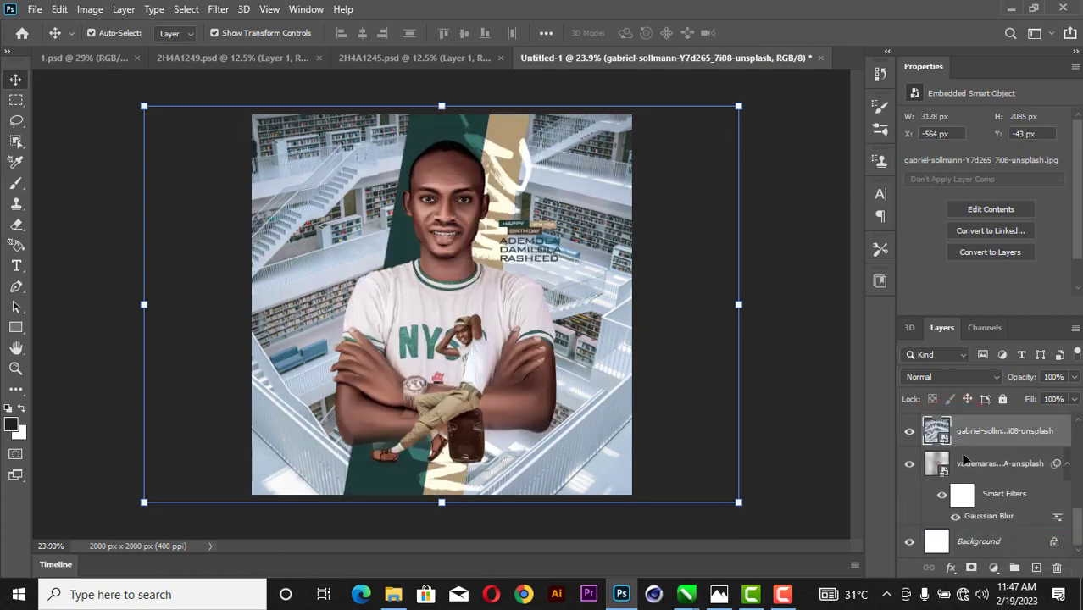
# Set the multi-storey library photo's blend mode to Soft Light and its opacity to 45%.
pyautogui.click(983, 377)
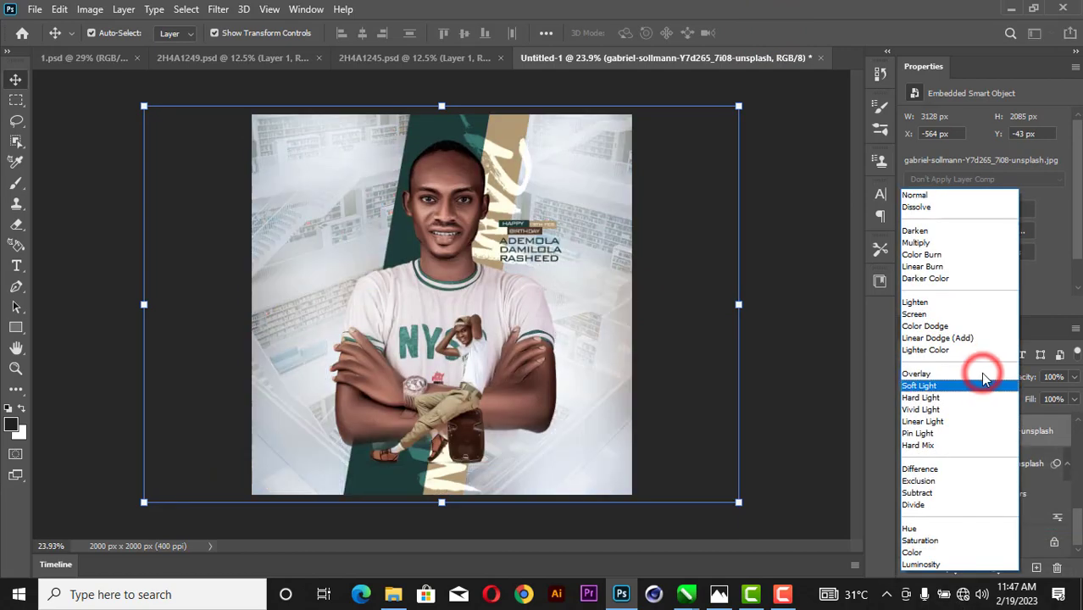
pyautogui.click(924, 386)
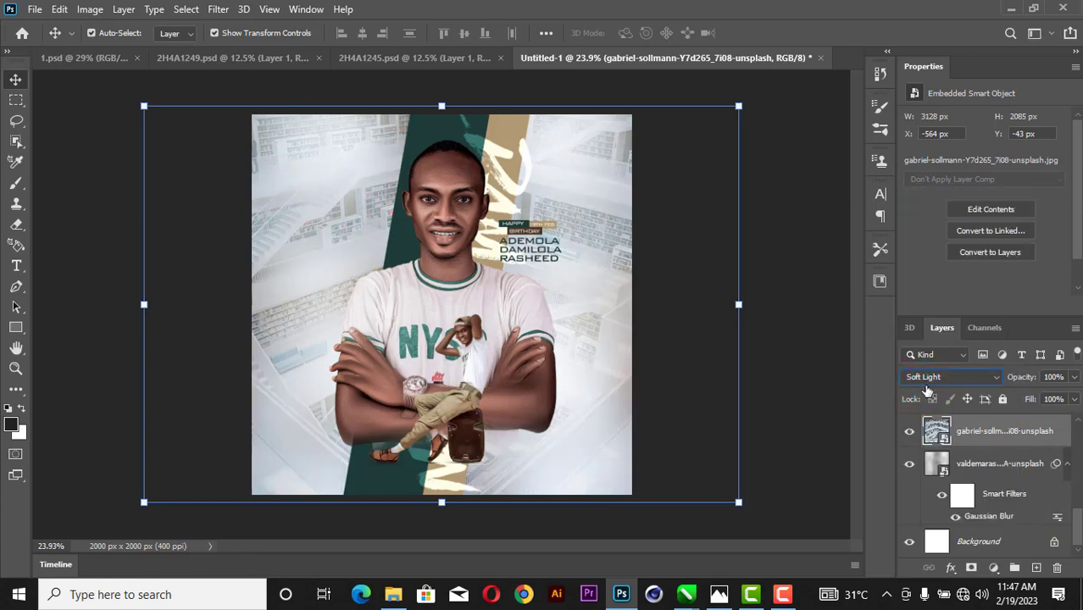
pyautogui.click(1074, 376)
pyautogui.moveTo(1072, 396); pyautogui.dragTo(1030, 411)
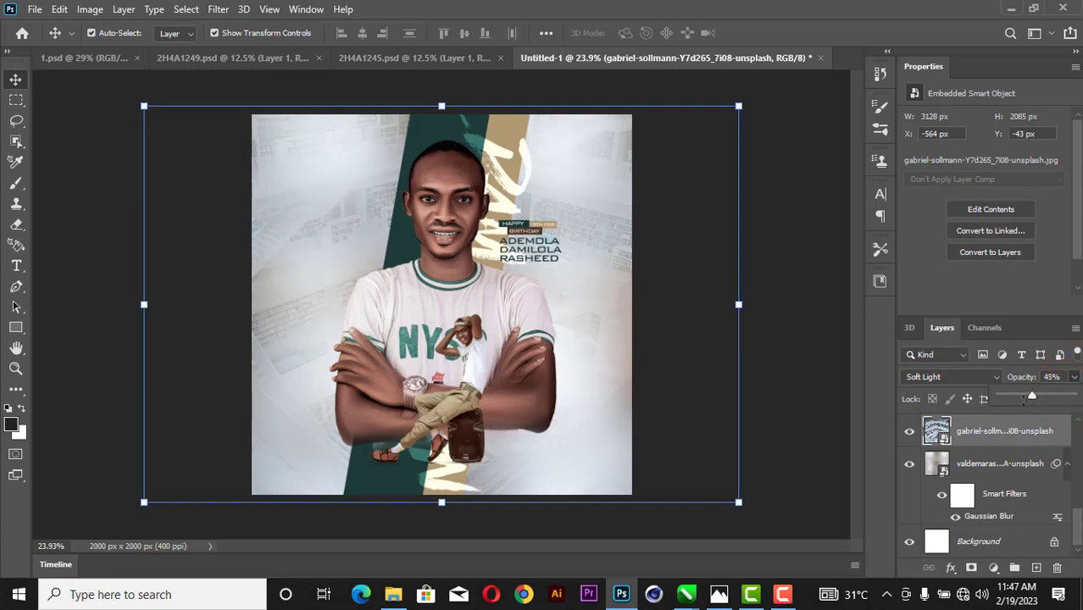
pyautogui.click(783, 263)
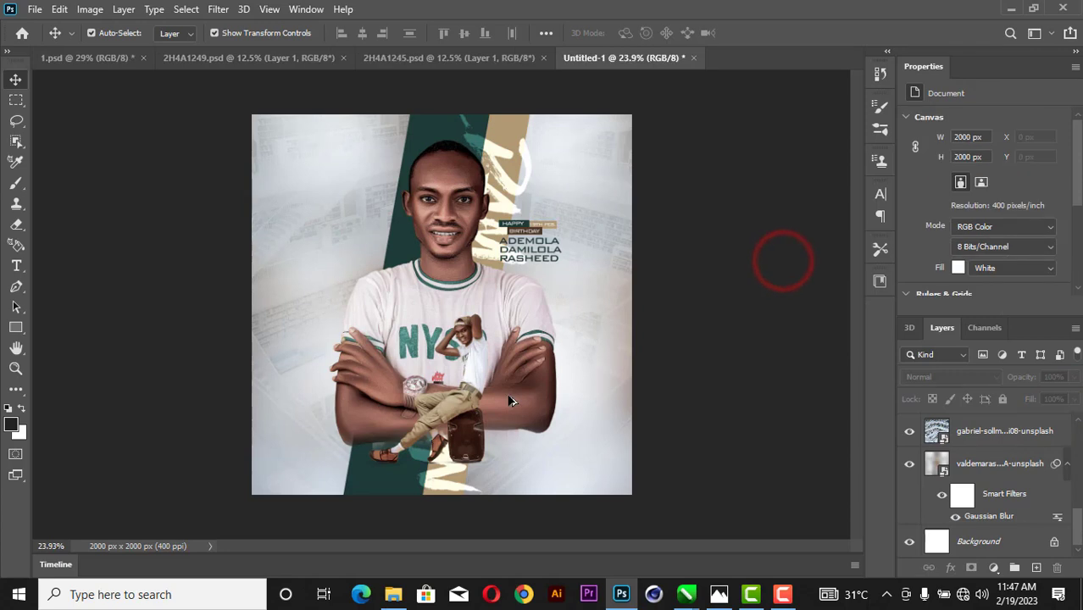
pyautogui.scroll(2, 510, 401)
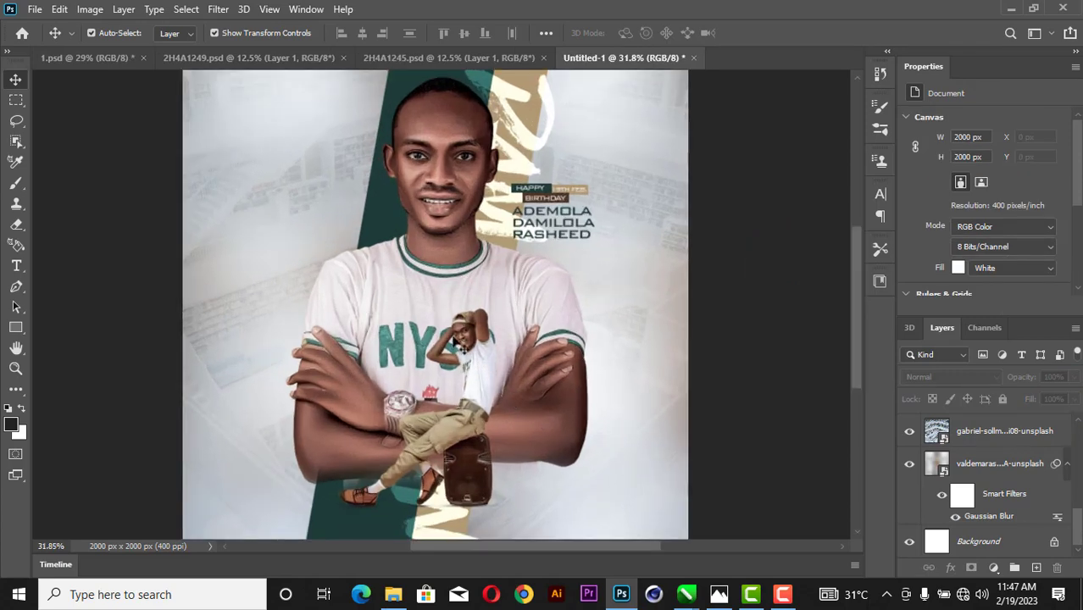
# Paint with white on Layer 1's mask, using the 400 px soft brush, to restore the large portrait's faded lower arms.
pyautogui.click(406, 288)
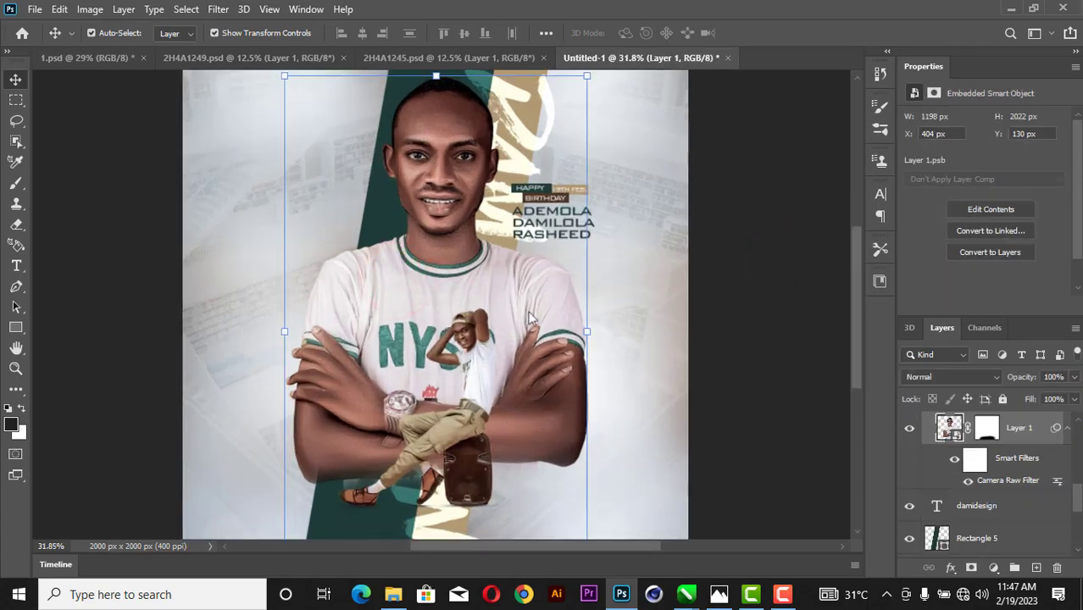
pyautogui.click(987, 431)
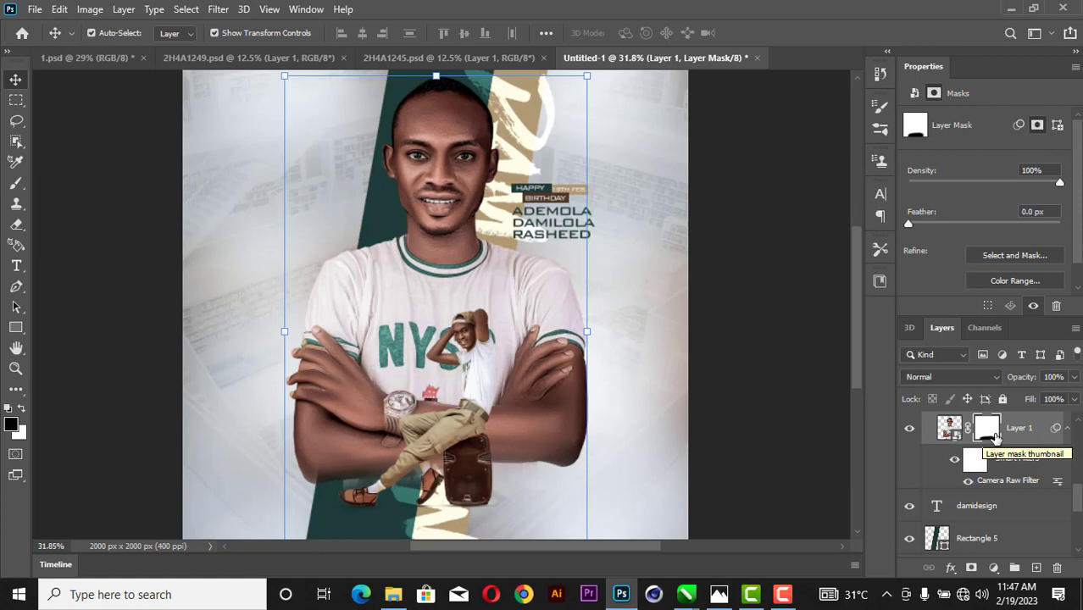
pyautogui.click(992, 429)
pyautogui.press('b')
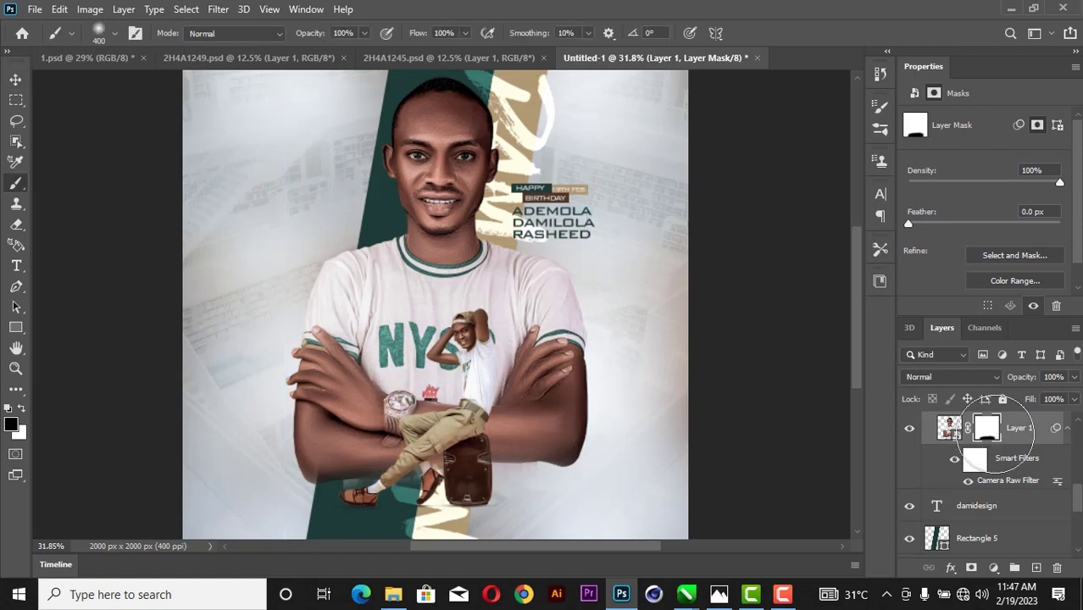
pyautogui.click(19, 409)
pyautogui.moveTo(330, 439)
pyautogui.mouseDown()
pyautogui.moveTo(295, 442)
pyautogui.moveTo(544, 434)
pyautogui.moveTo(437, 429)
pyautogui.mouseUp()
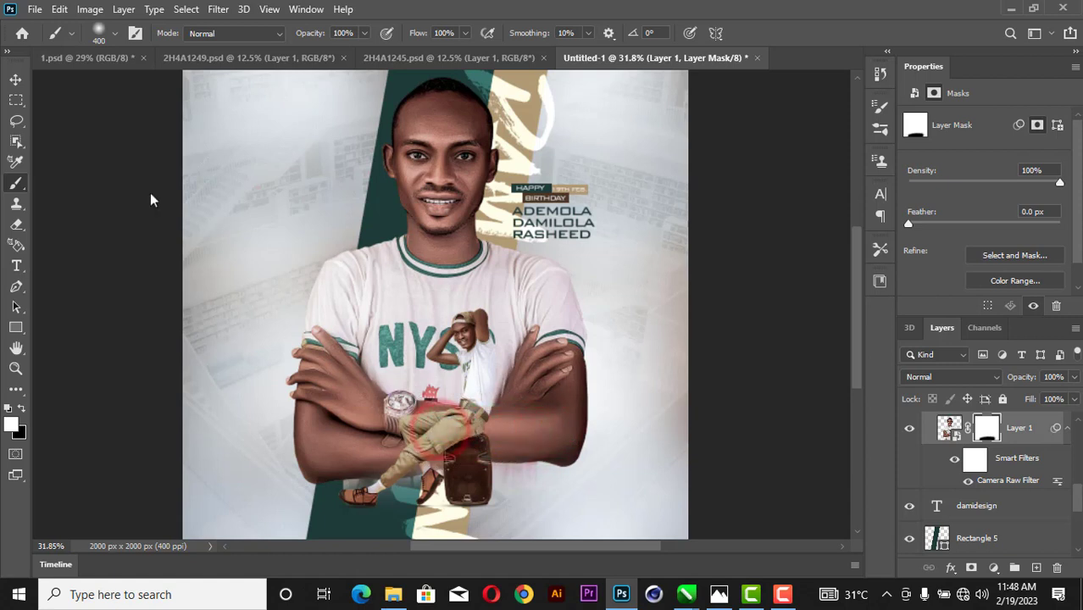
pyautogui.click(15, 81)
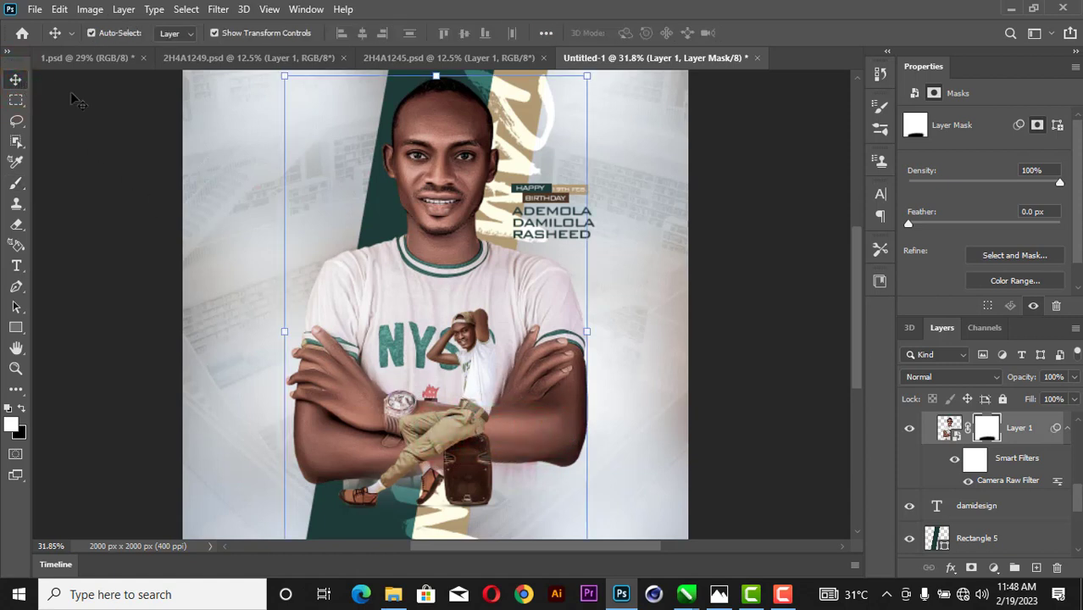
# Add a white text line reading "LIVE LONG AND PROSPER" near the bottom edge of the flyer, beside the green strip.
pyautogui.press('z')
pyautogui.rightClick(550, 193)
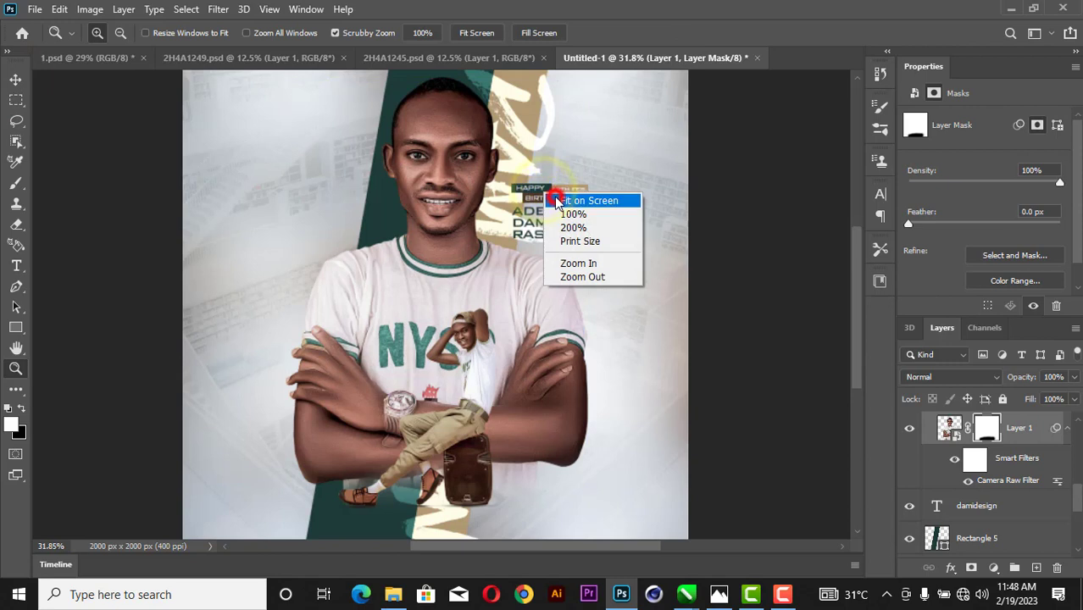
pyautogui.click(557, 200)
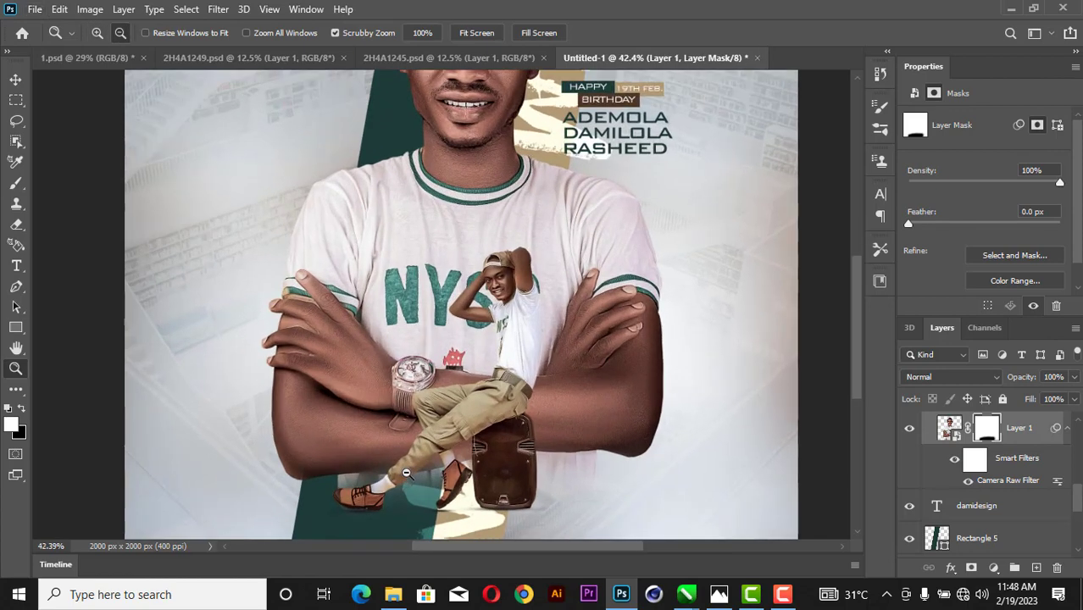
pyautogui.moveTo(413, 459); pyautogui.dragTo(409, 471)
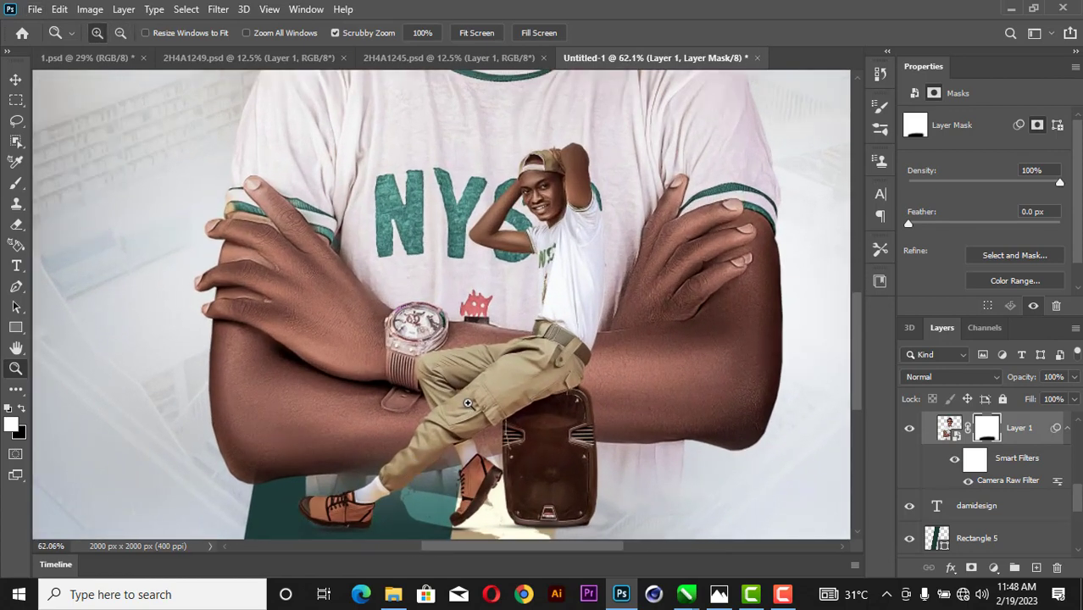
pyautogui.click(857, 344)
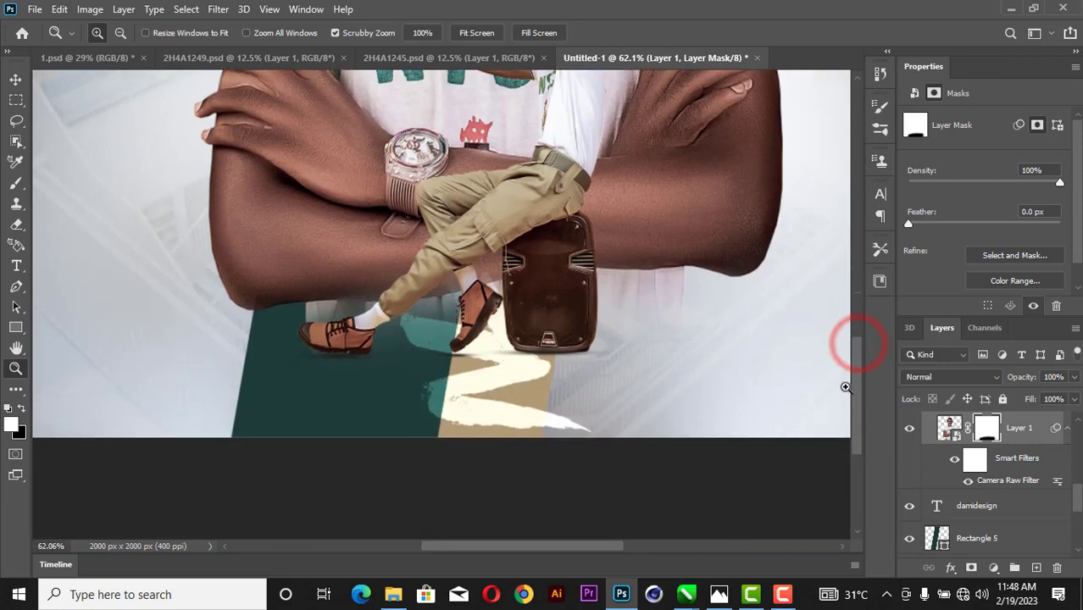
pyautogui.press('t')
pyautogui.click(115, 363)
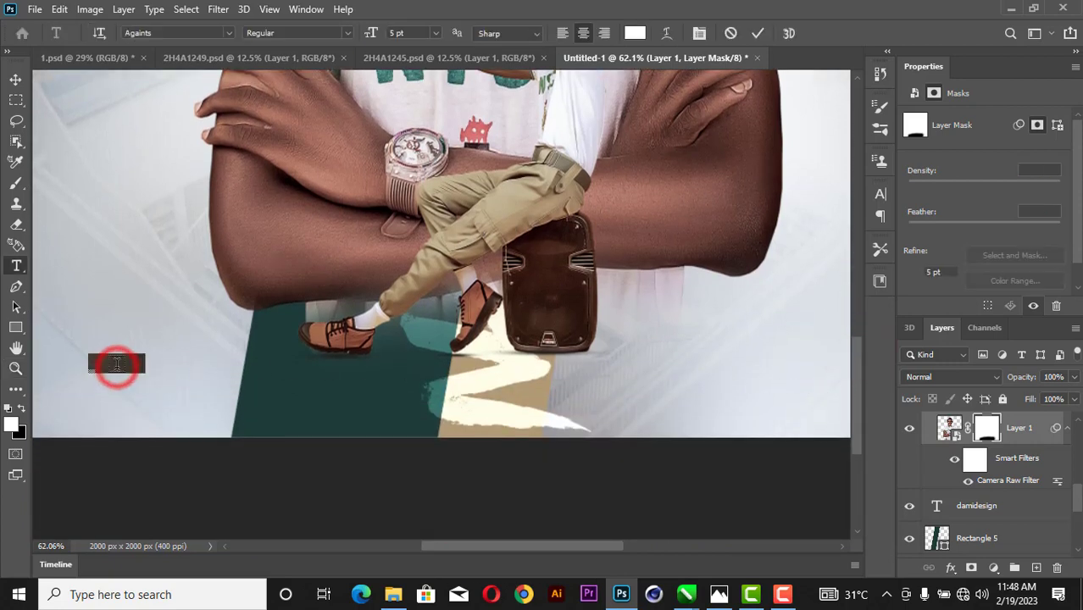
pyautogui.press('BackSpace')
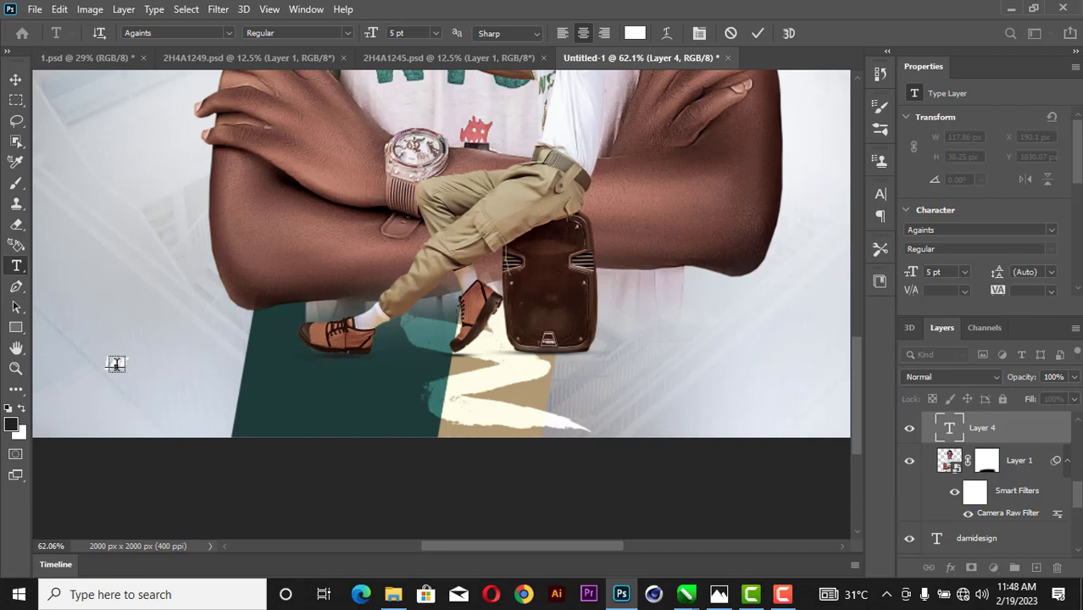
pyautogui.write('LOADING')
pyautogui.press('BackSpace')
pyautogui.press('BackSpace')
pyautogui.write('NGLAND')
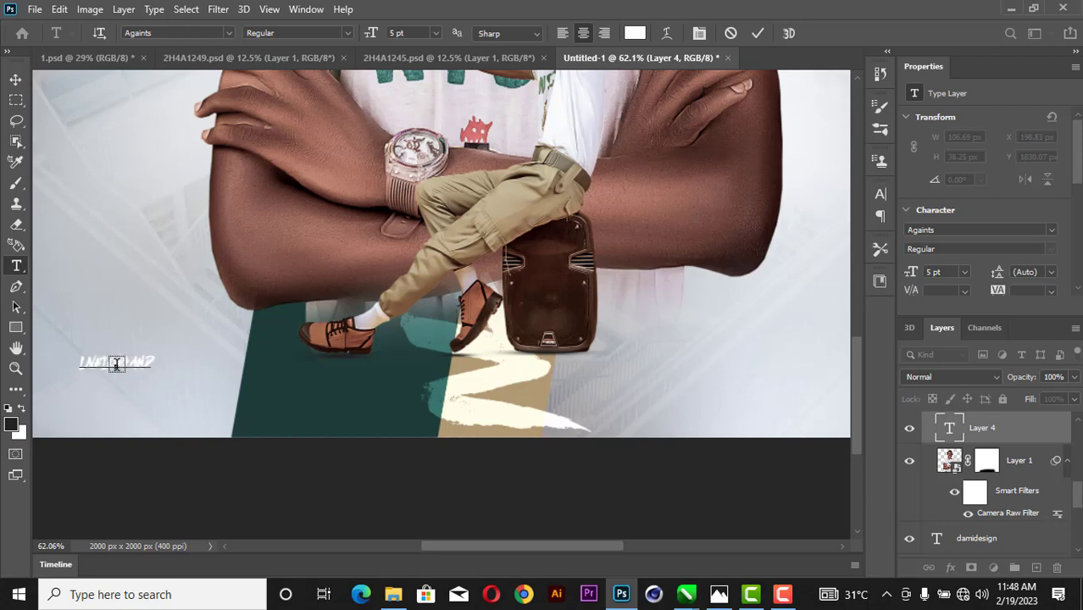
pyautogui.write(' PRO')
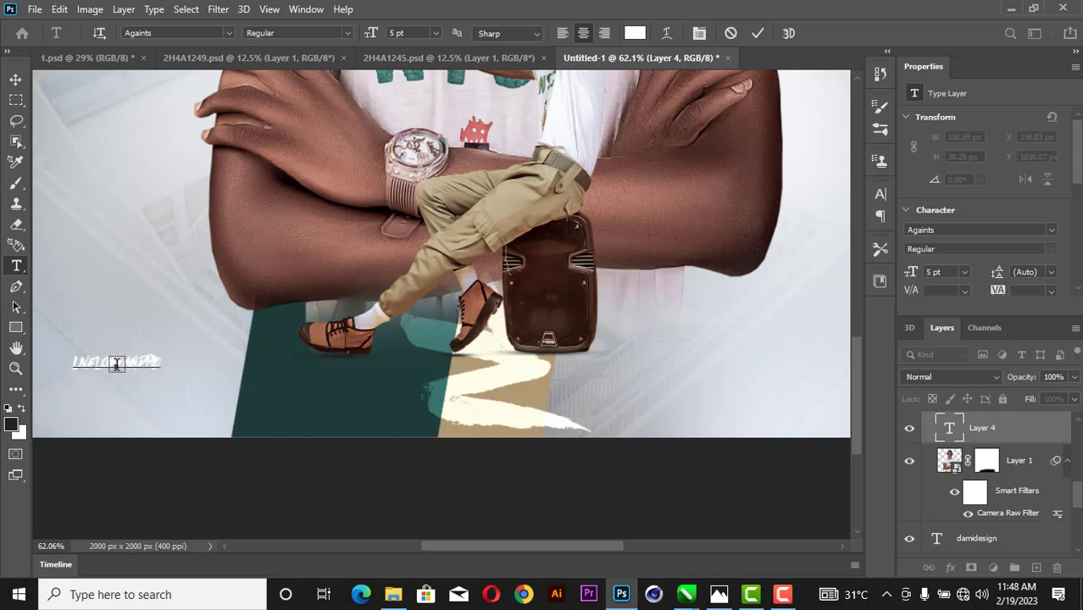
pyautogui.write('U')
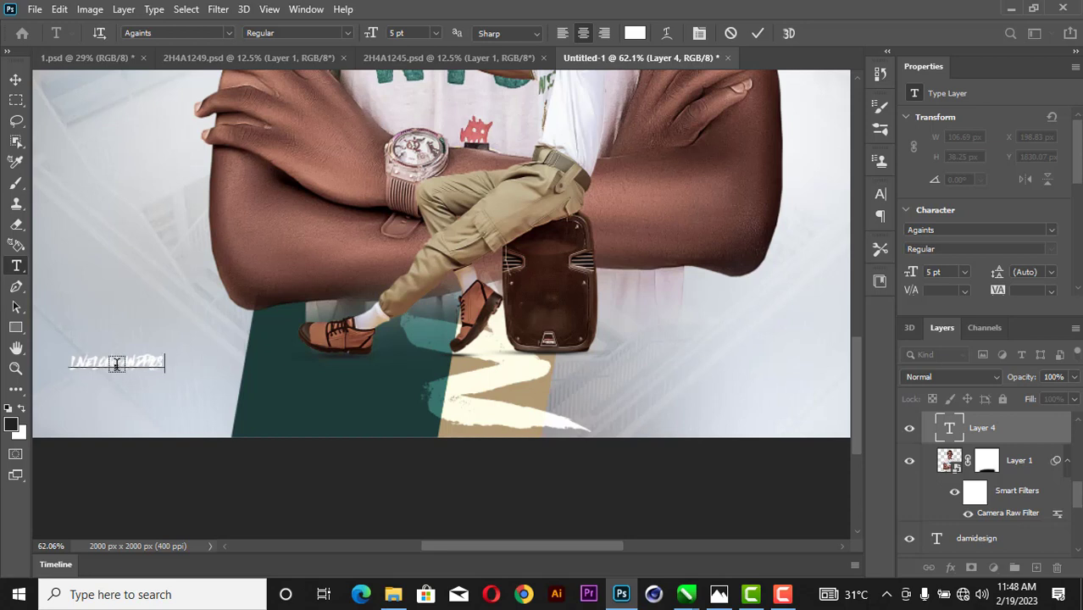
pyautogui.write('PE')
# Set the tagline's font to BankGothic Md BT and move the line across the green and tan strips below the shoes.
pyautogui.hotkey('ctrl', 'a')
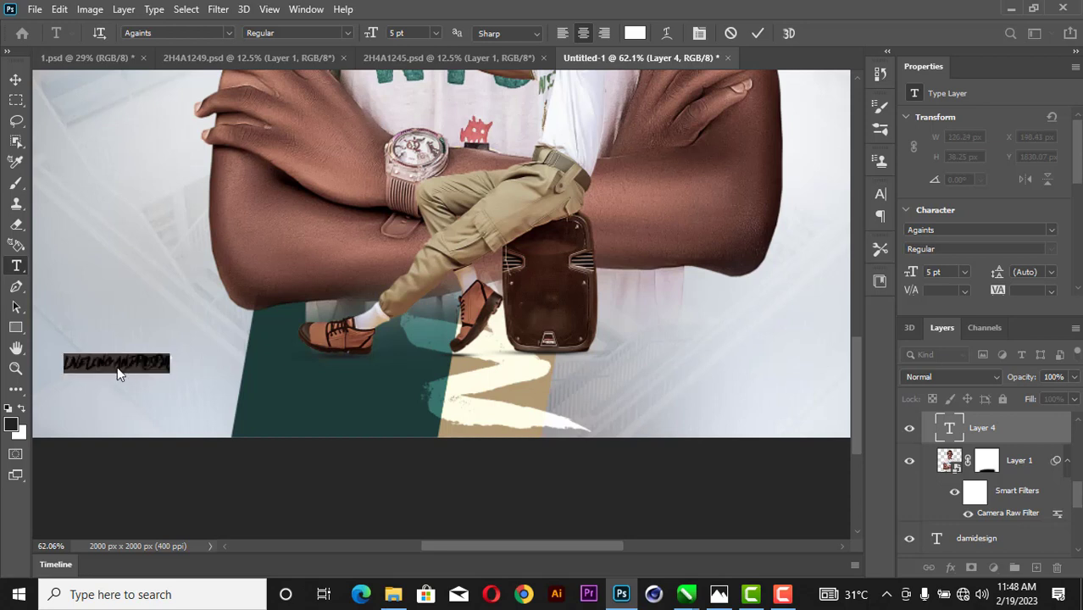
pyautogui.click(228, 33)
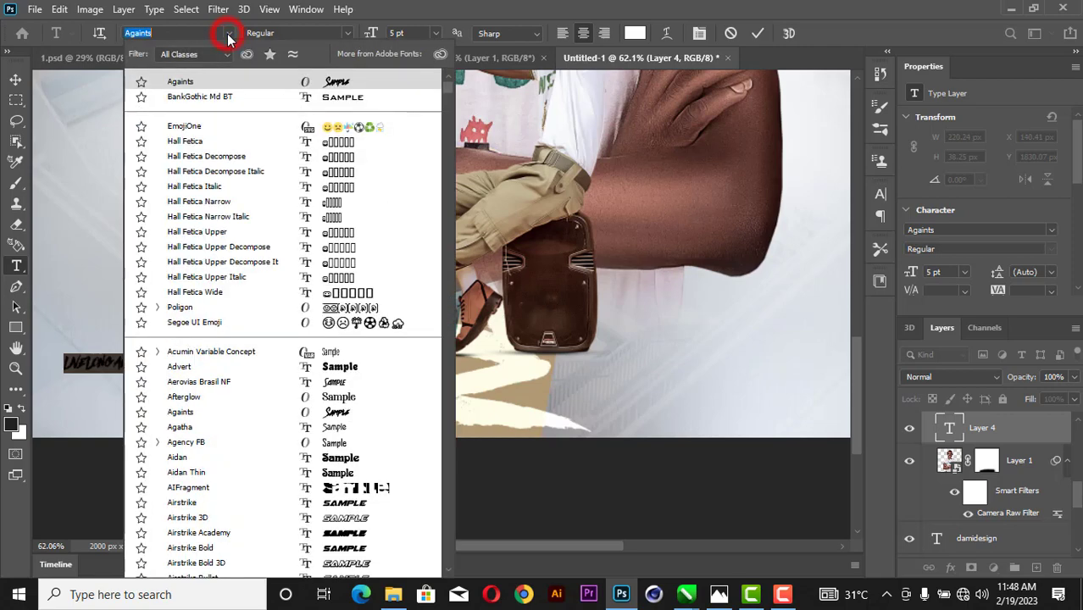
pyautogui.click(214, 94)
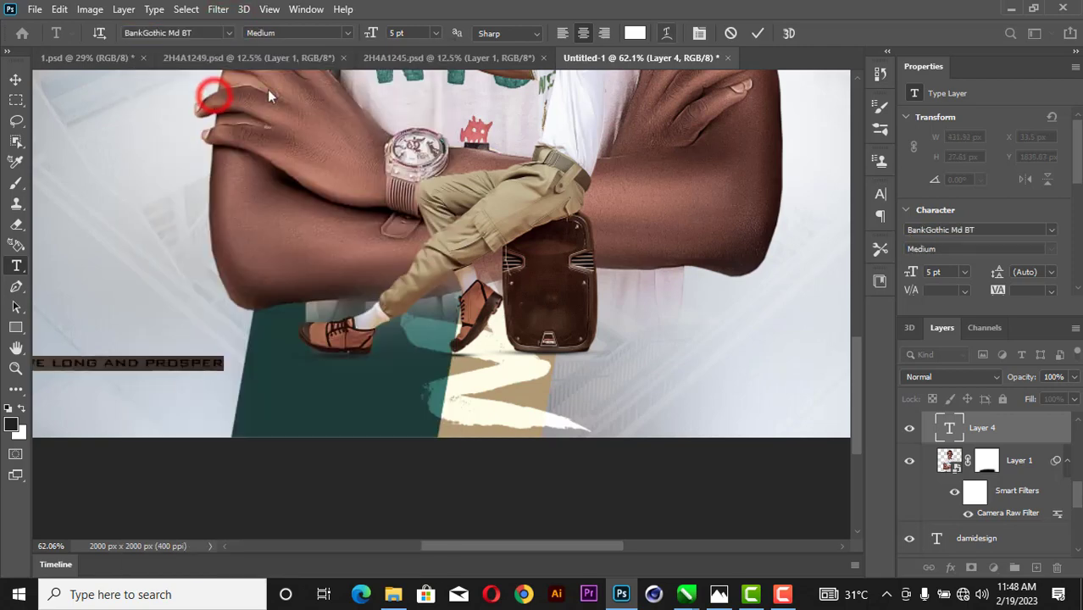
pyautogui.click(757, 33)
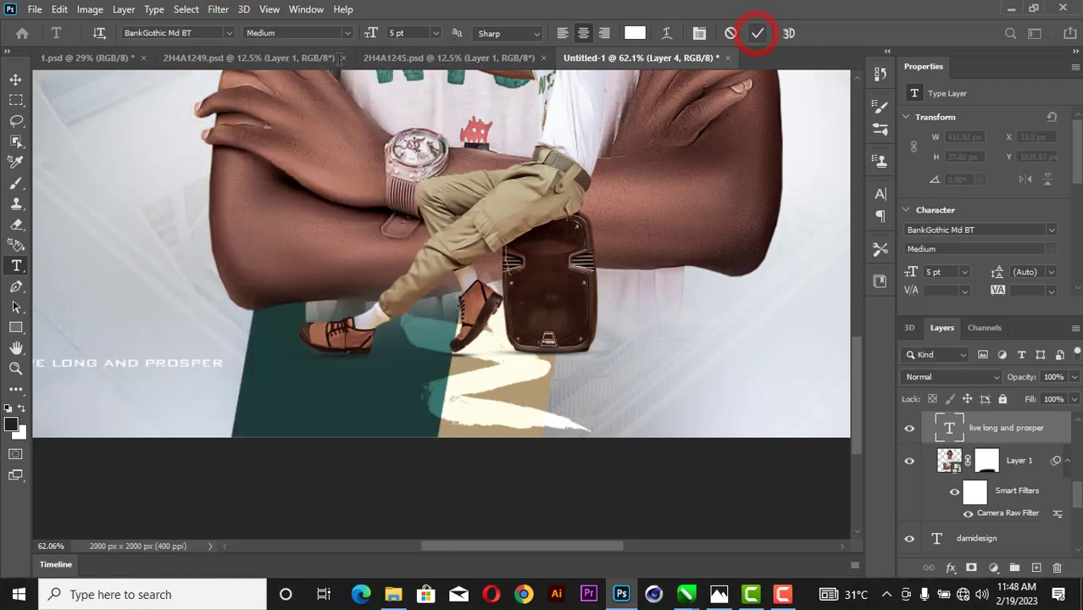
pyautogui.click(16, 79)
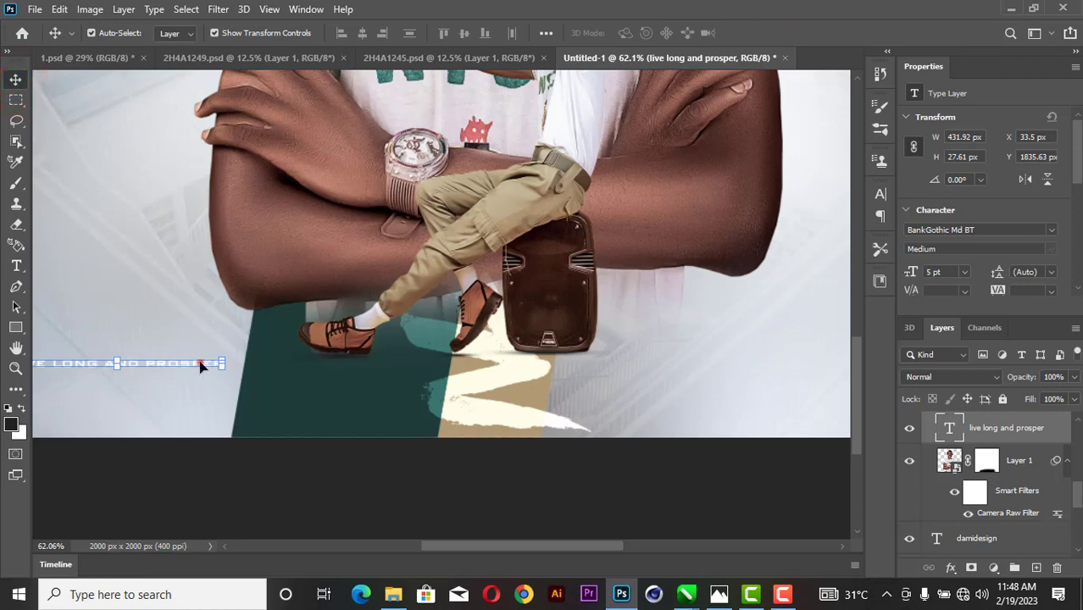
pyautogui.moveTo(200, 362); pyautogui.dragTo(519, 393)
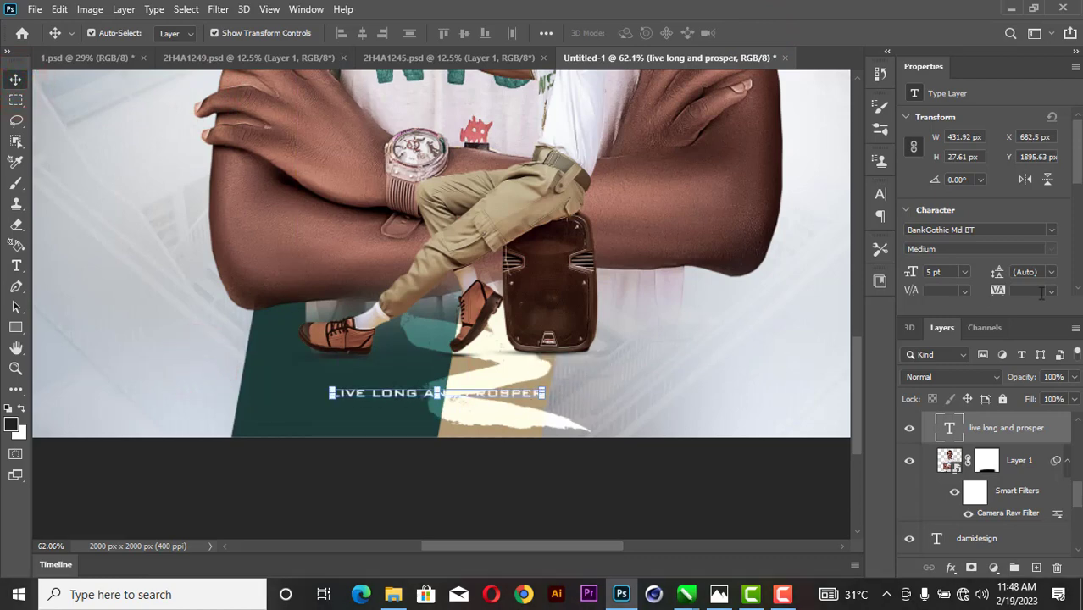
# Widen the tagline's letter spacing, trying tracking values of 200 and 800 before setting it to 1000.
pyautogui.click(1051, 291)
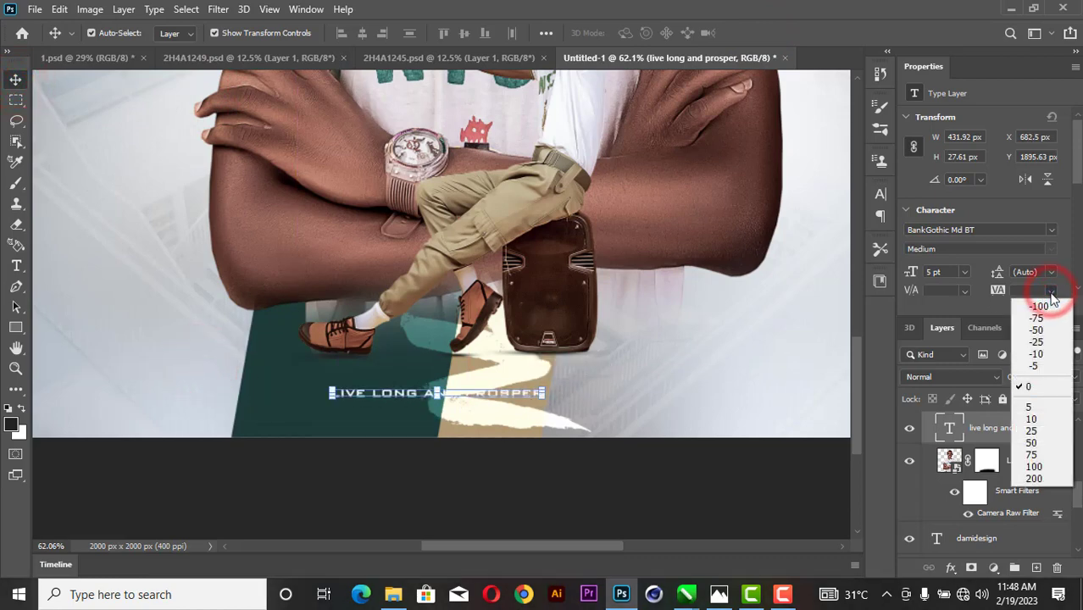
pyautogui.click(1035, 479)
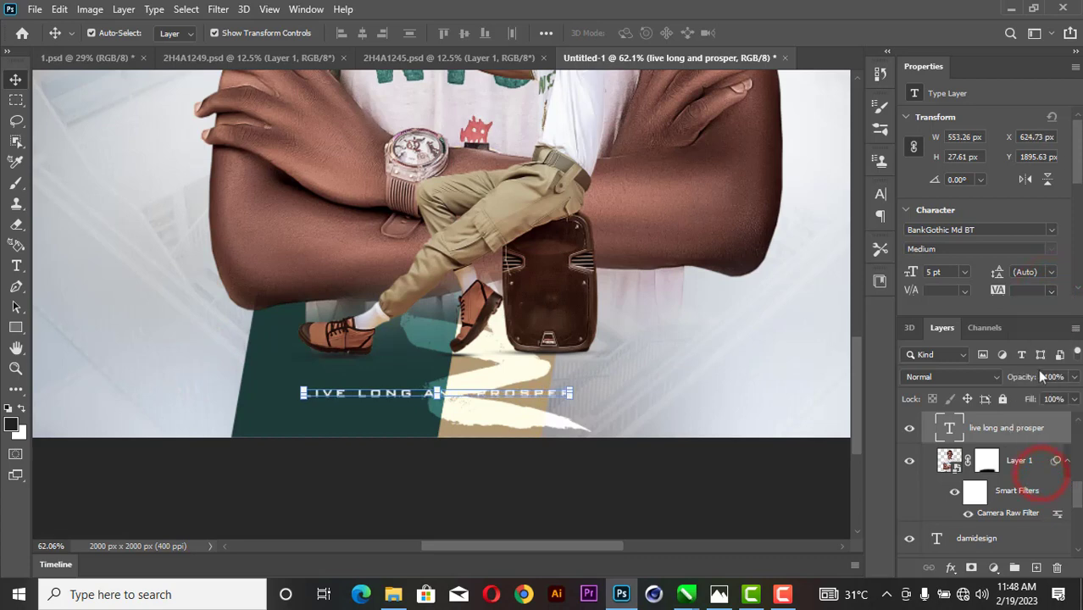
pyautogui.click(1038, 285)
pyautogui.scroll(-1, 984, 285)
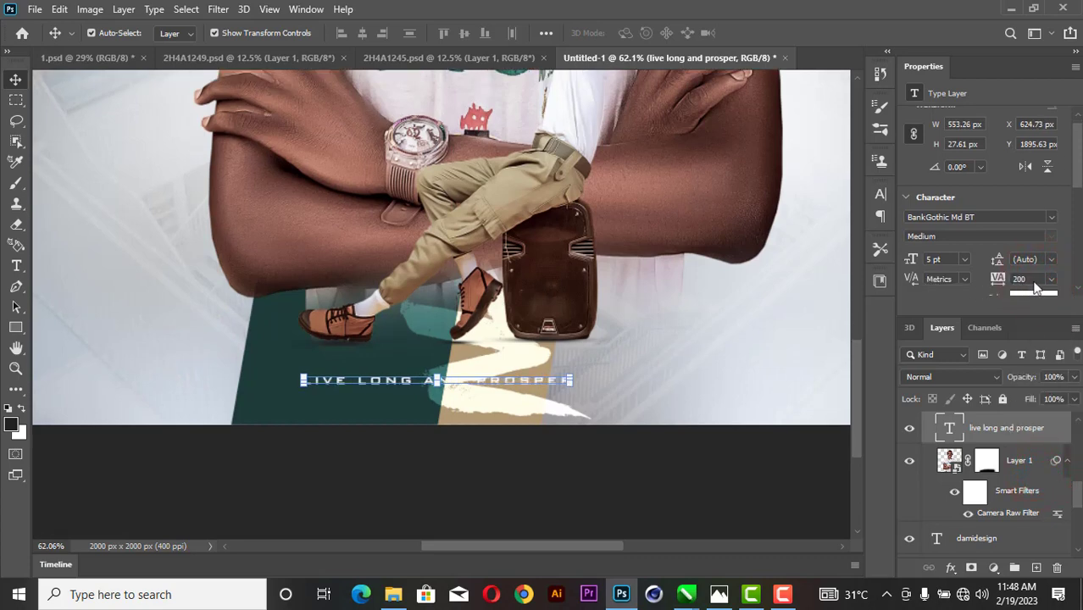
pyautogui.doubleClick(1038, 282)
pyautogui.write('800')
pyautogui.press('Return')
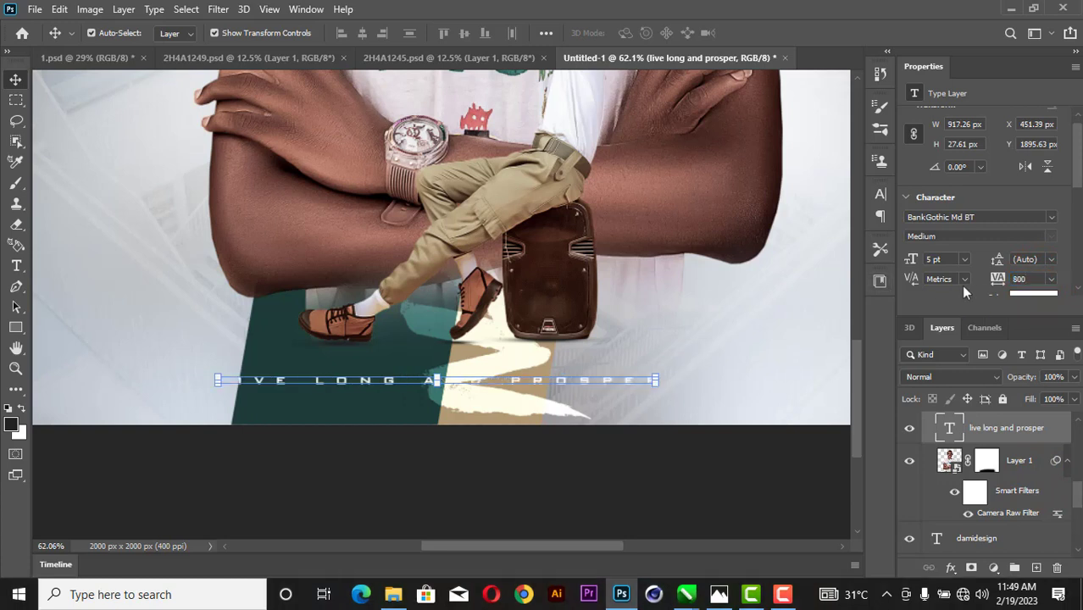
pyautogui.doubleClick(1032, 282)
pyautogui.write('1000')
pyautogui.press('Return')
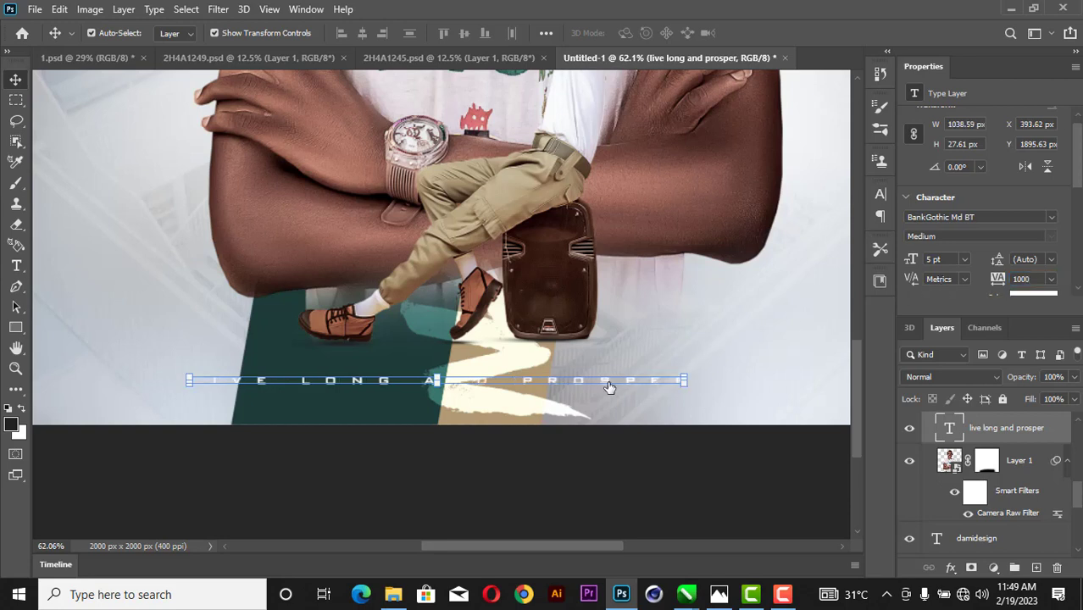
# Align the tagline's horizontal center with the Background layer.
pyautogui.click(993, 542)
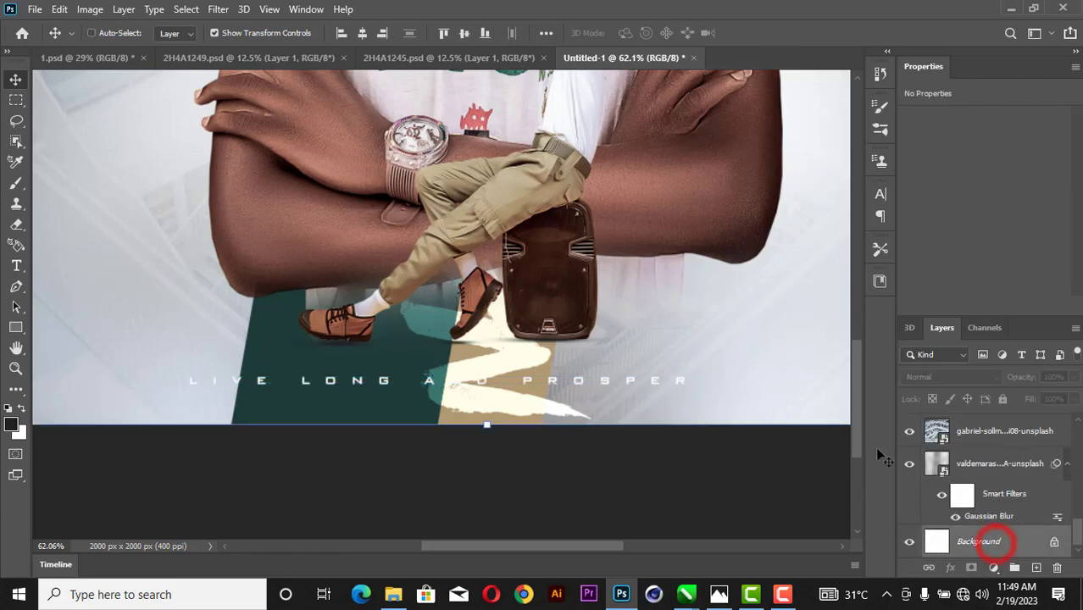
pyautogui.click(360, 34)
pyautogui.click(568, 461)
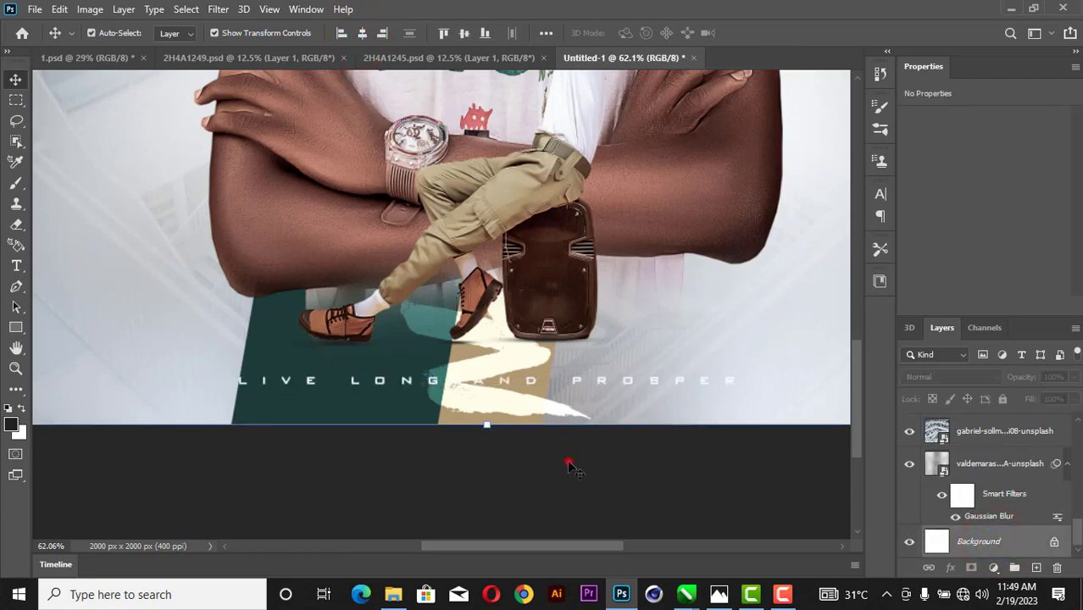
pyautogui.scroll(-1, 612, 372)
pyautogui.scroll(-1, 612, 371)
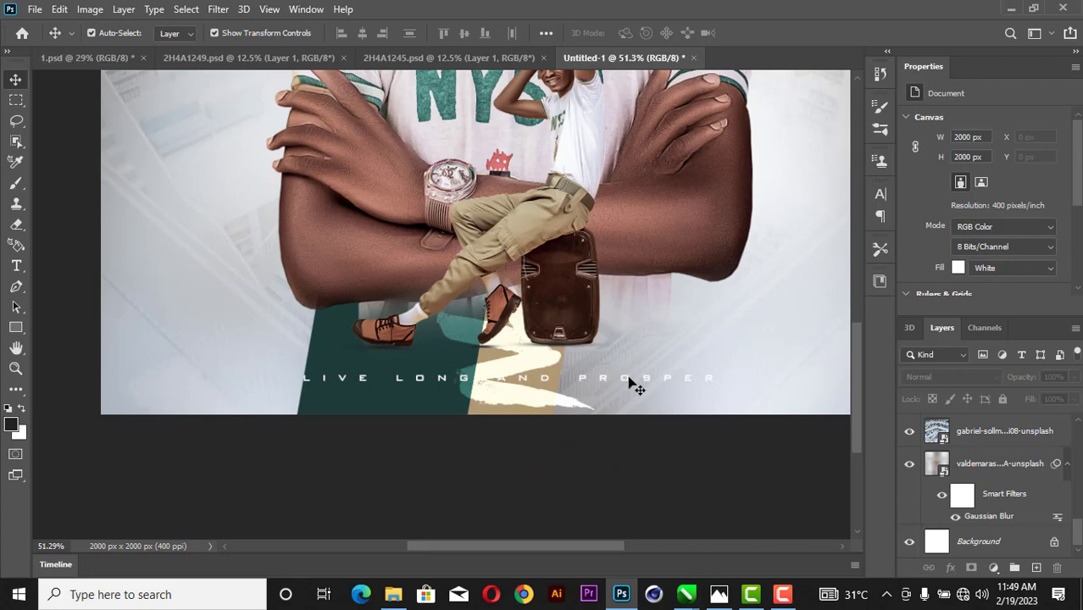
# Recolor only the word PROSPER in the tagline to dark green 1d3b37, sampled from the green strip.
pyautogui.click(627, 379)
pyautogui.scroll(3, 630, 379)
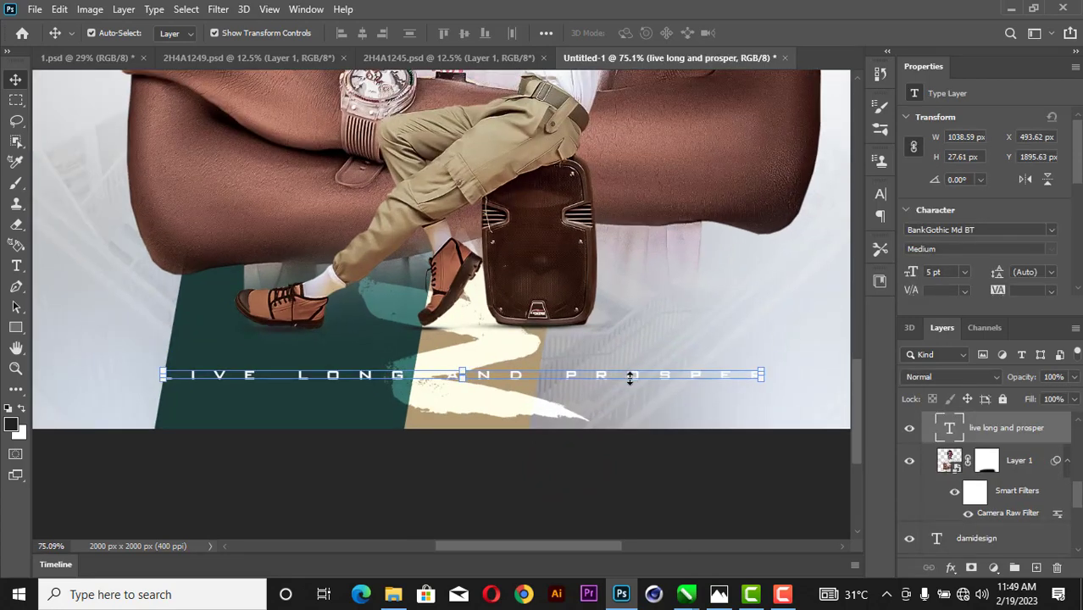
pyautogui.press('t')
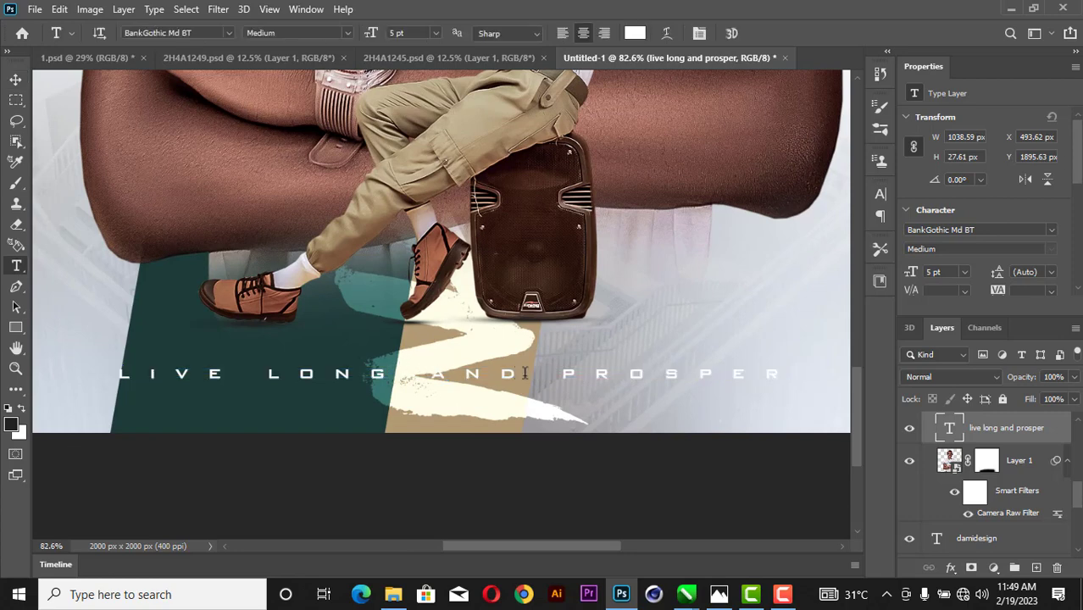
pyautogui.moveTo(560, 374); pyautogui.dragTo(827, 382)
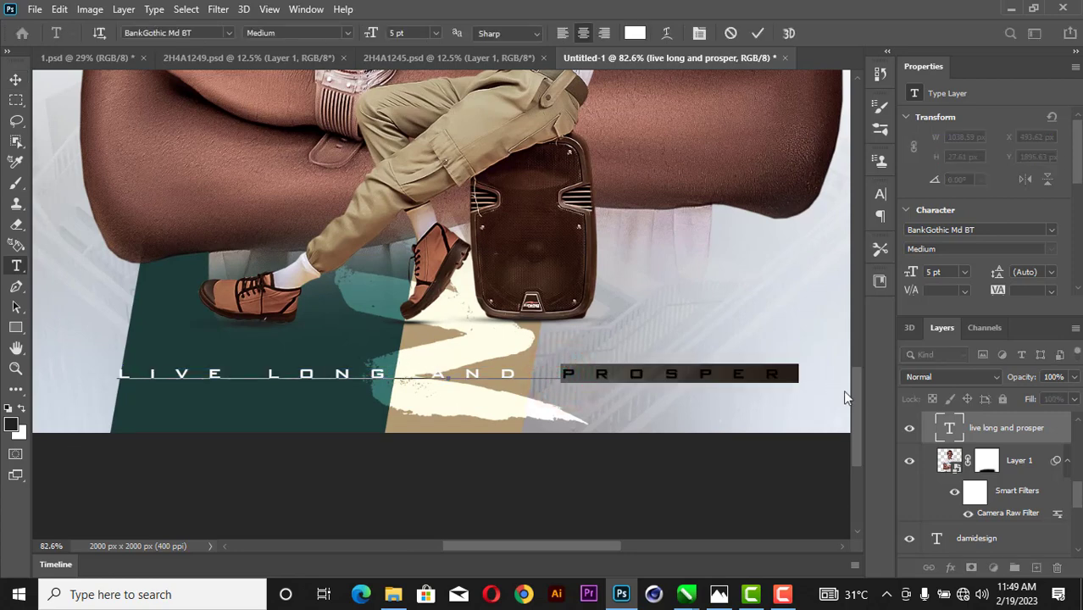
pyautogui.scroll(2, 983, 462)
pyautogui.scroll(-1, 1010, 471)
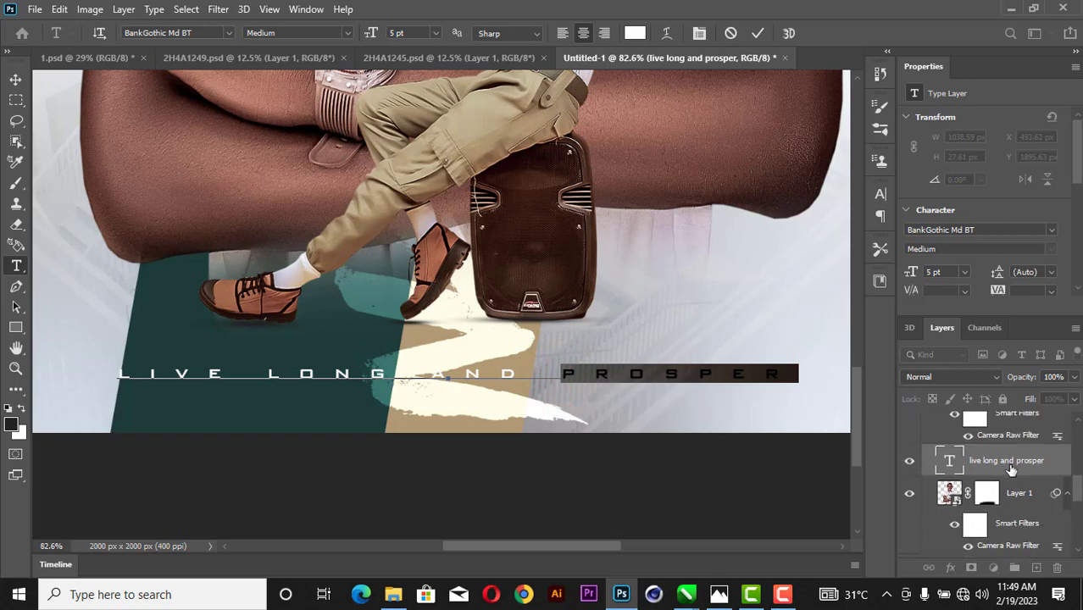
pyautogui.scroll(1, 1011, 471)
pyautogui.scroll(-1, 1017, 254)
pyautogui.click(1031, 272)
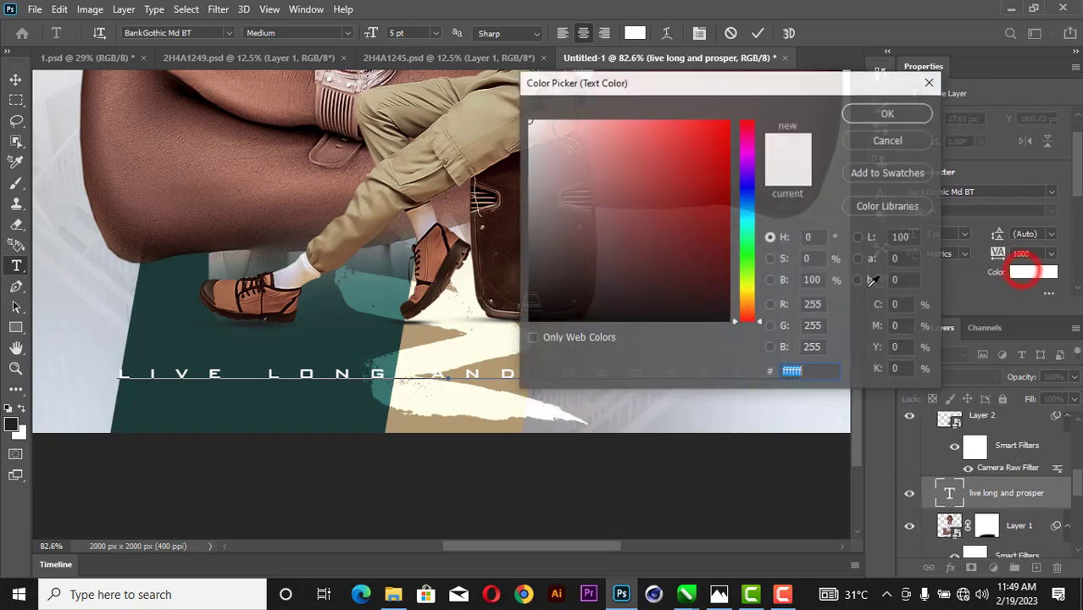
pyautogui.click(327, 348)
pyautogui.click(886, 114)
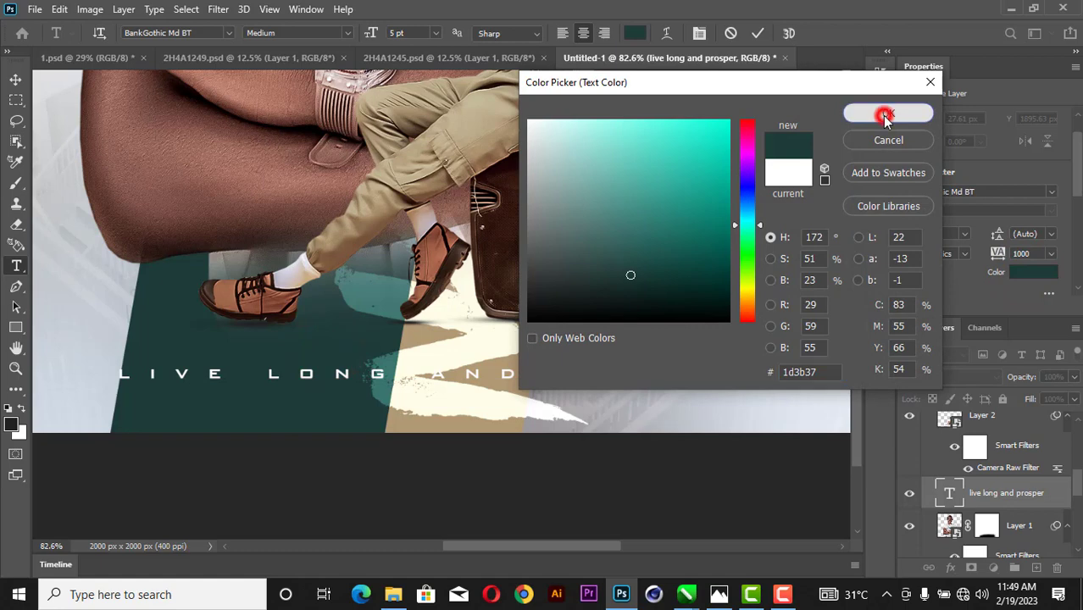
pyautogui.click(760, 34)
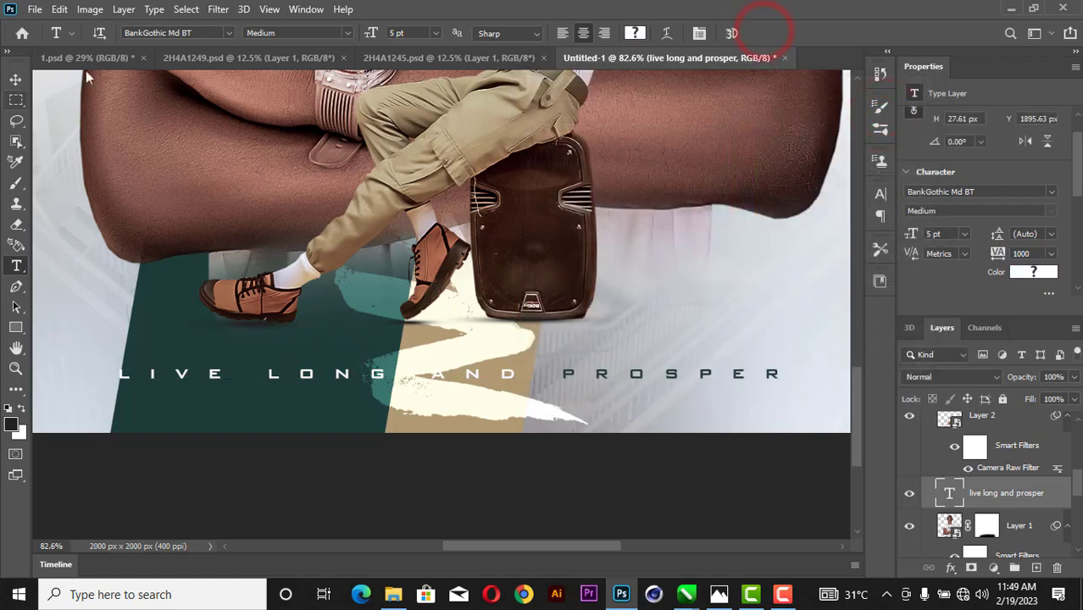
# Nudge the large damidesign brush lettering 3 px up and 10 px left behind the figures.
pyautogui.click(15, 79)
pyautogui.click(427, 482)
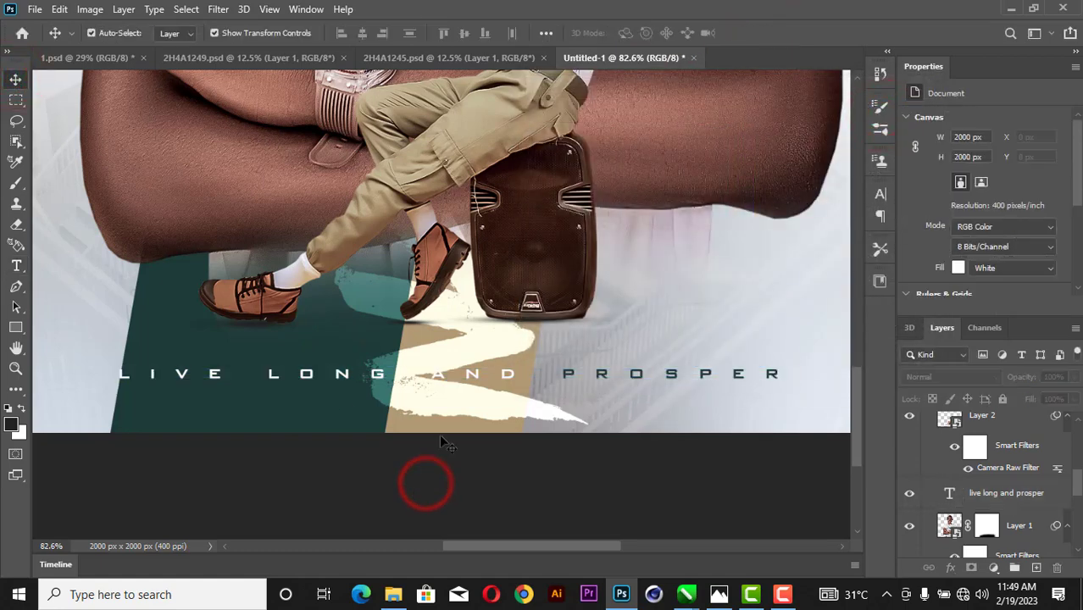
pyautogui.click(474, 343)
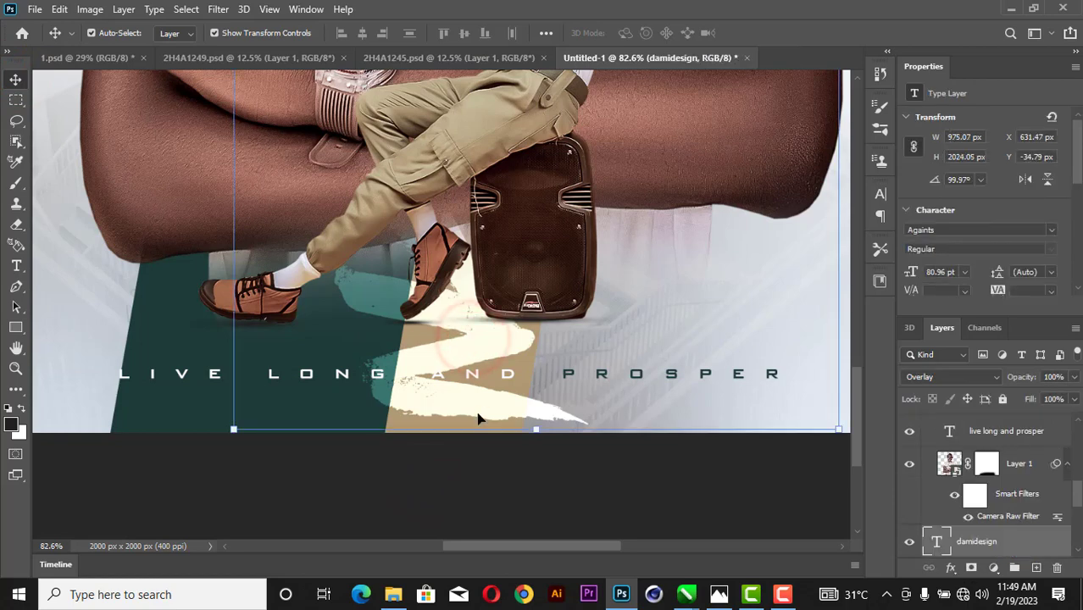
pyautogui.press('Up')
pyautogui.press('Up')
pyautogui.press('Up')
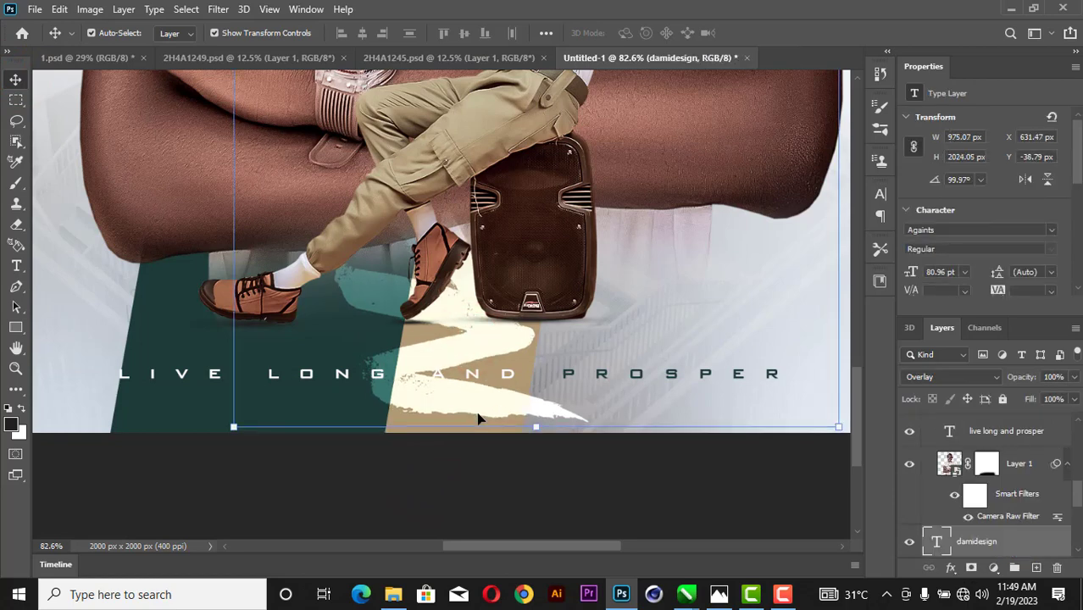
pyautogui.press('Left')
pyautogui.press('Left')
pyautogui.press('Left')
pyautogui.press('Left')
pyautogui.press('Left')
pyautogui.press('Left')
pyautogui.press('Left')
pyautogui.press('Left')
pyautogui.press('Left')
pyautogui.press('Left')
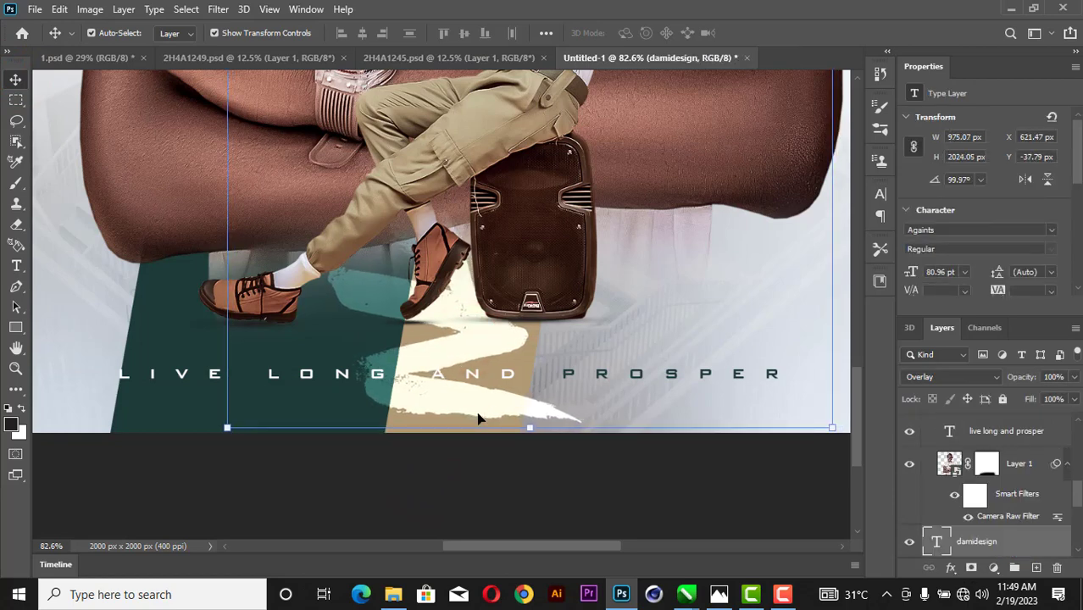
pyautogui.press('z')
pyautogui.rightClick(572, 236)
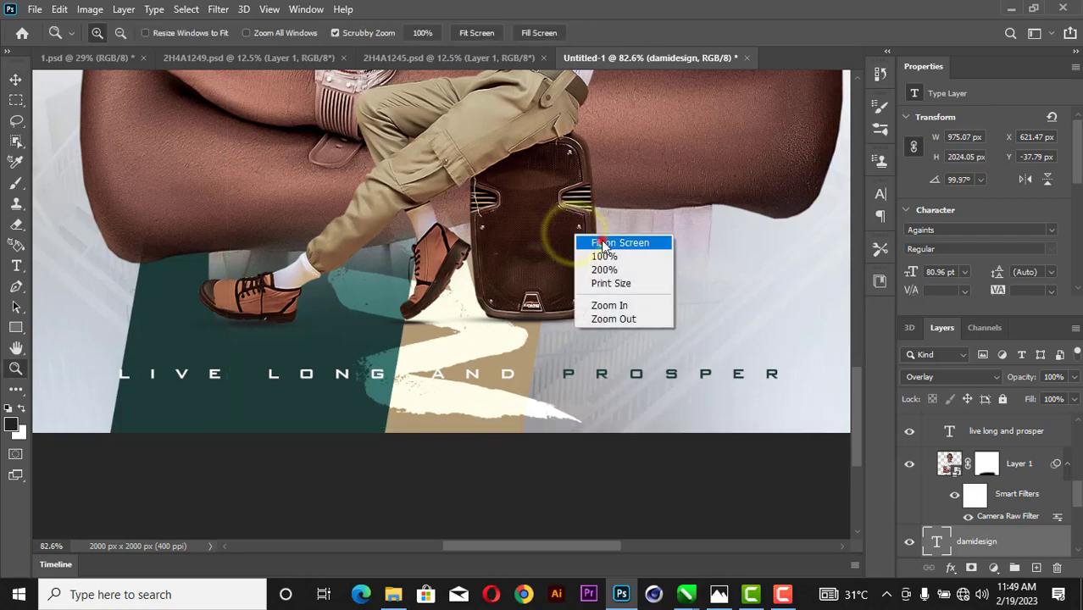
pyautogui.click(595, 240)
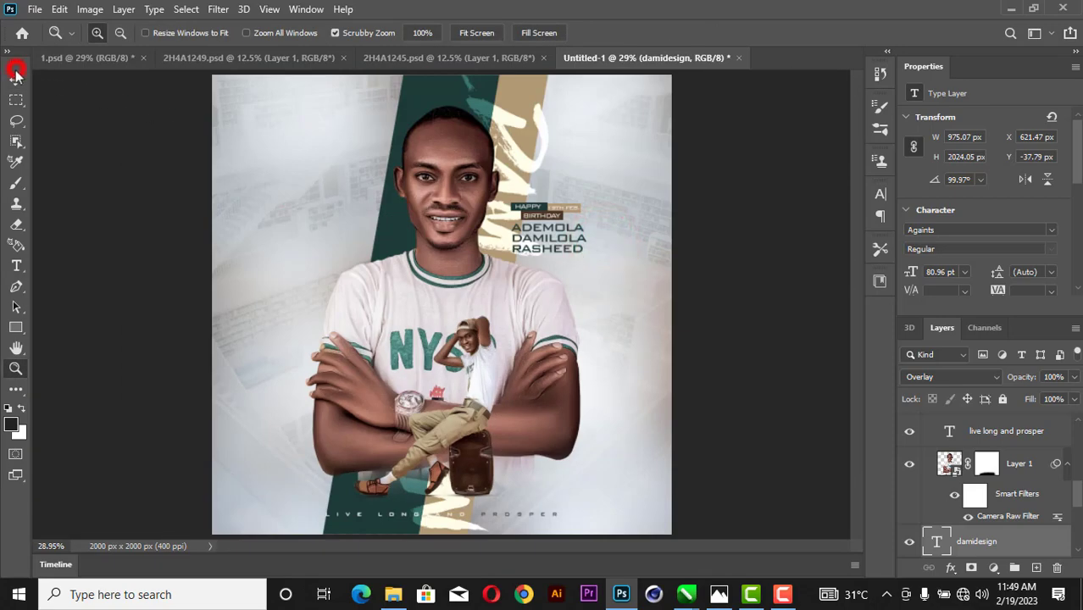
pyautogui.click(15, 73)
pyautogui.click(703, 148)
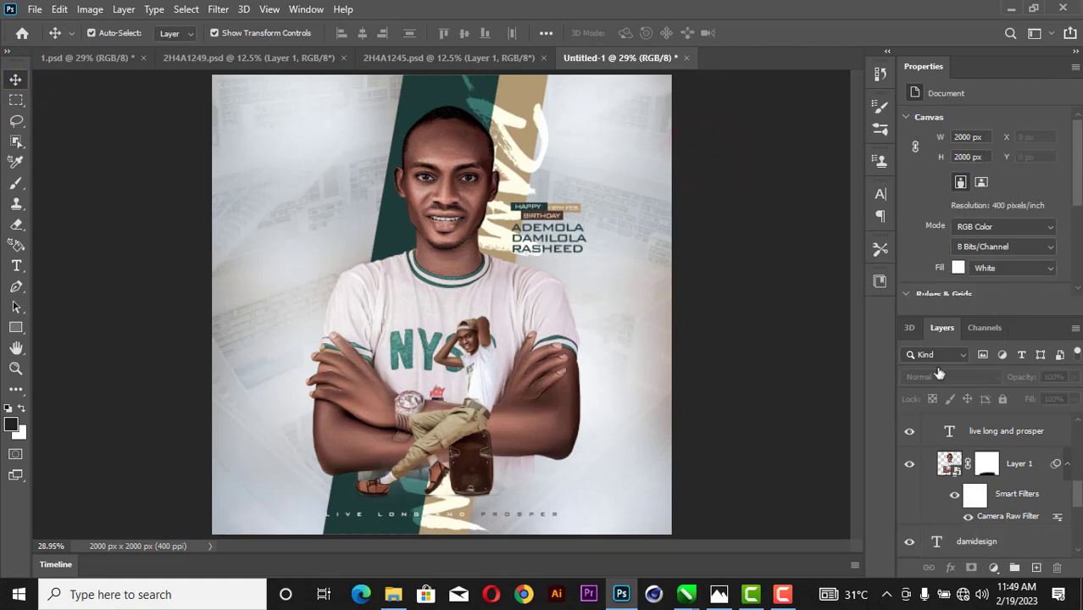
# Collapse the Pic group and group the layers from Rectangle 5 down to the blurred valdemaras photo.
pyautogui.scroll(2, 1076, 504)
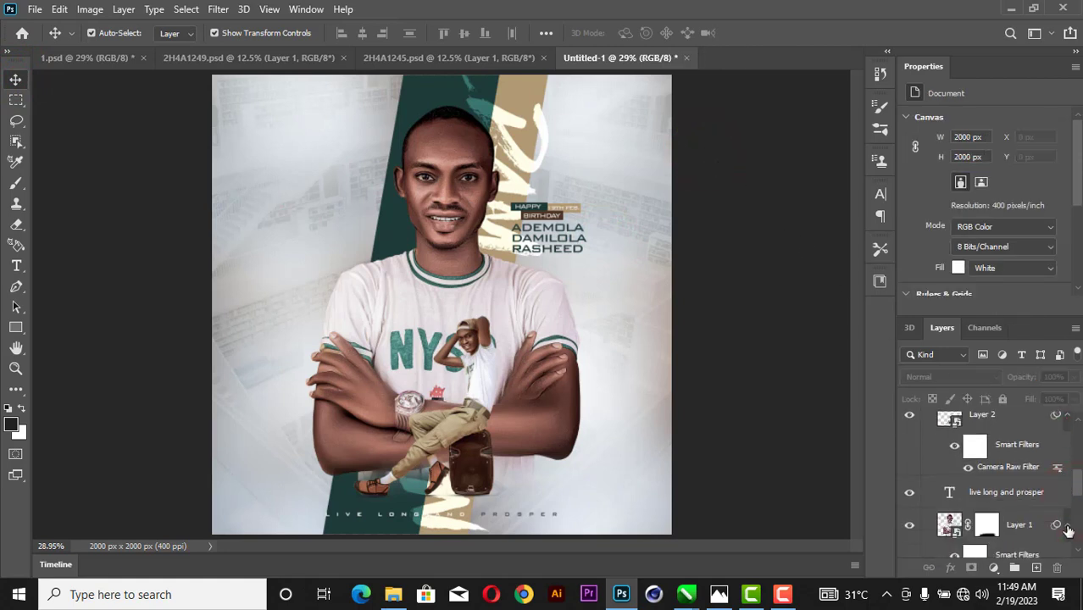
pyautogui.scroll(2, 1000, 509)
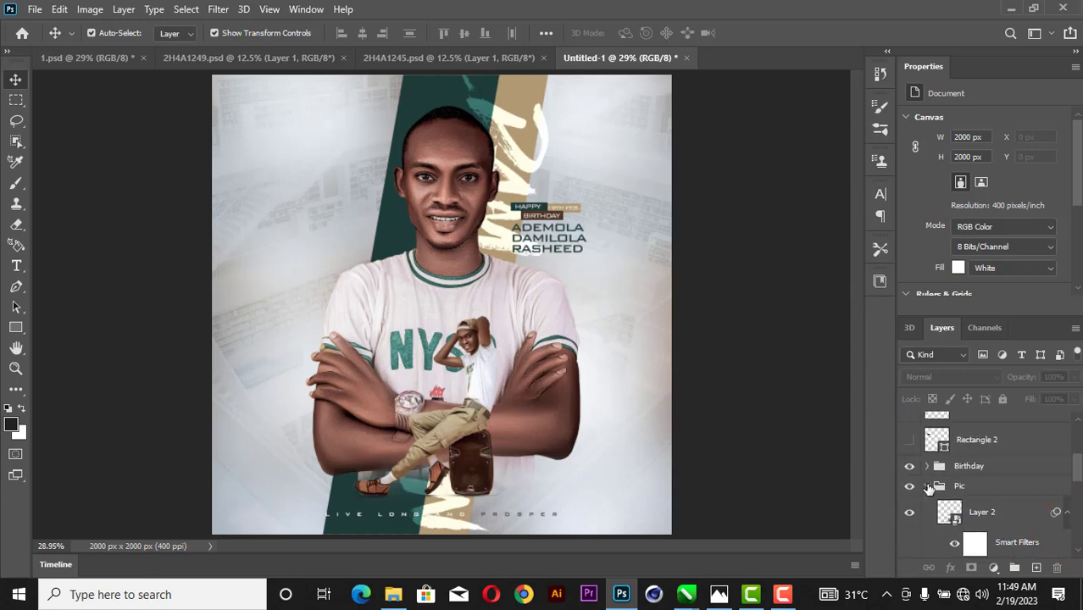
pyautogui.click(928, 488)
pyautogui.scroll(-3, 976, 471)
pyautogui.scroll(1, 978, 470)
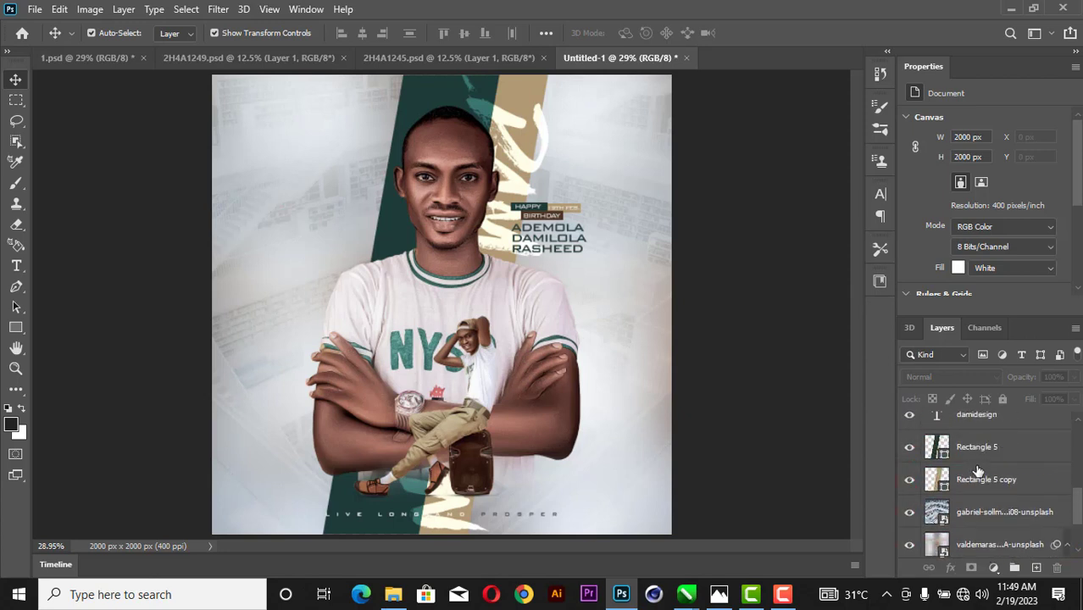
pyautogui.click(981, 451)
pyautogui.scroll(-2, 985, 492)
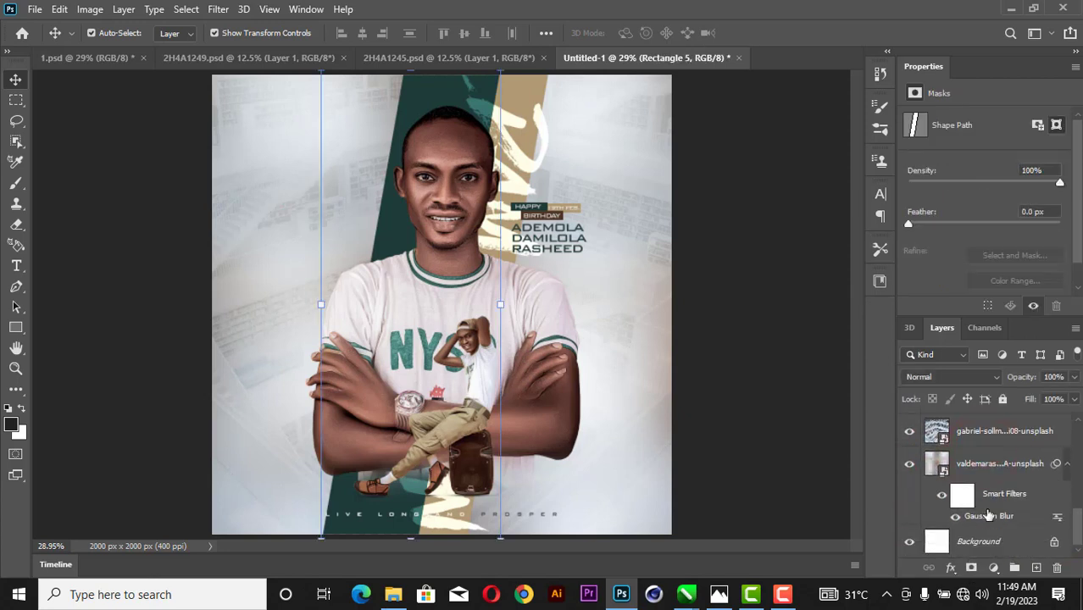
pyautogui.keyDown('shift'); pyautogui.click(1008, 466); pyautogui.keyUp('shift')
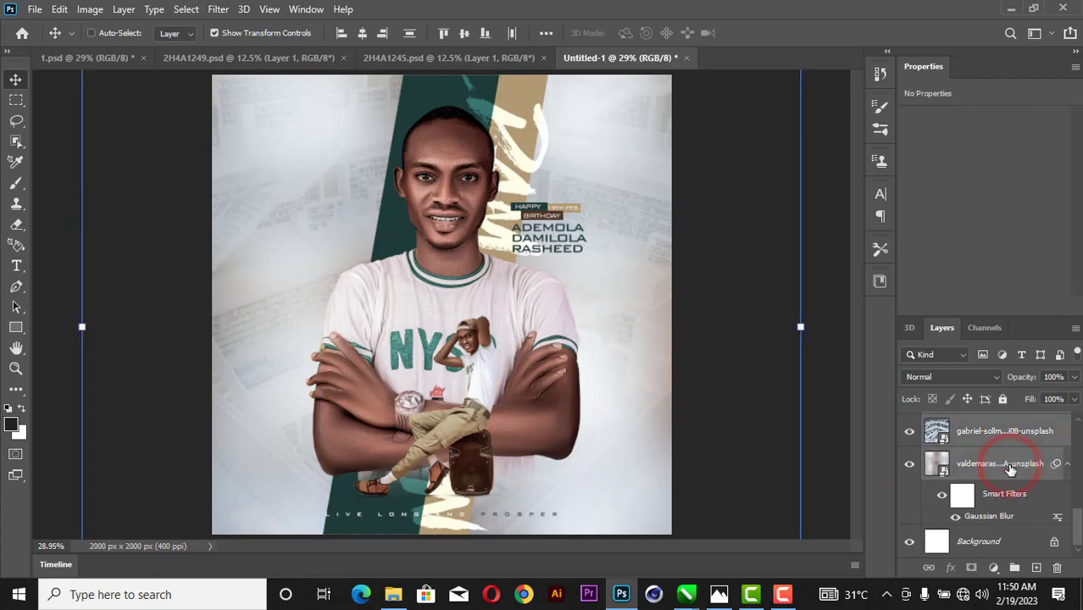
pyautogui.hotkey('ctrl', 'g')
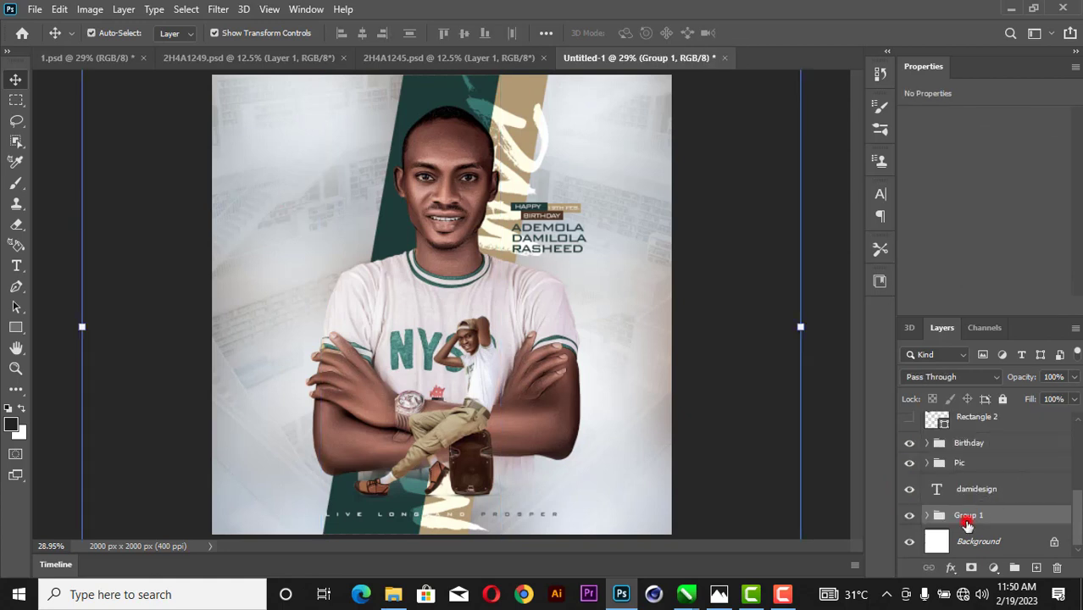
# Rename the new group as Background and move the damidesign text layer into it.
pyautogui.doubleClick(967, 517)
pyautogui.write('D')
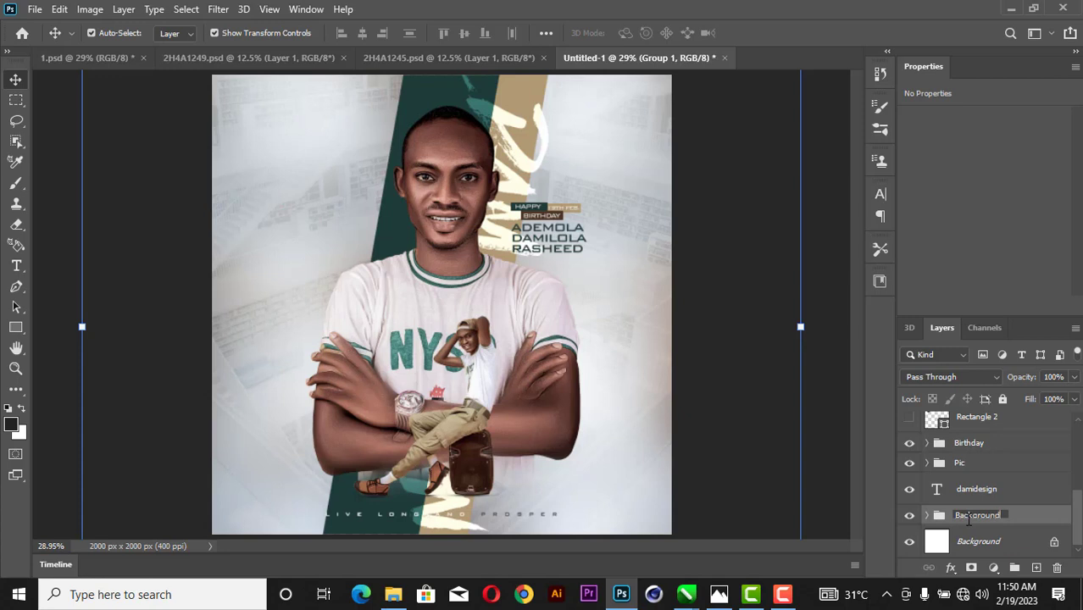
pyautogui.press('Return')
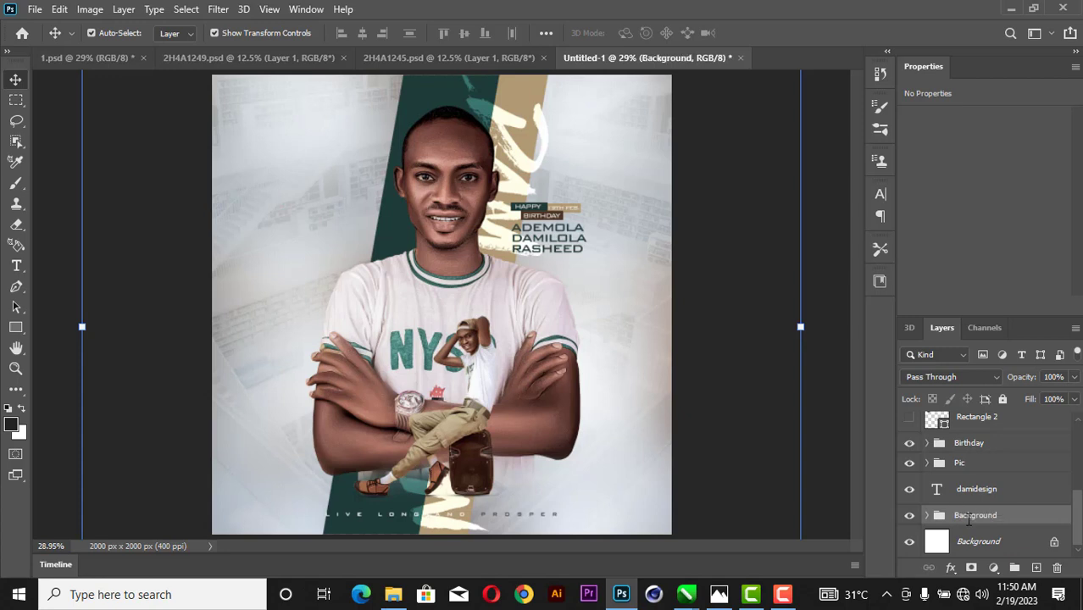
pyautogui.moveTo(975, 490); pyautogui.dragTo(971, 514)
pyautogui.click(705, 386)
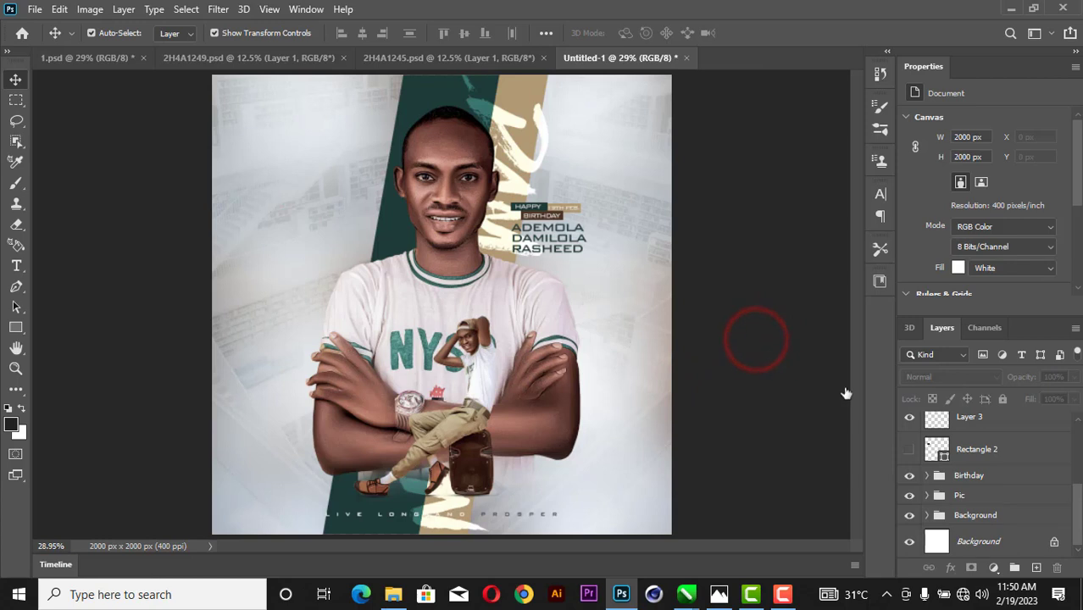
# Group Layer 3, Layer 3 copy and Layer 3 copy 2 together.
pyautogui.scroll(4, 960, 457)
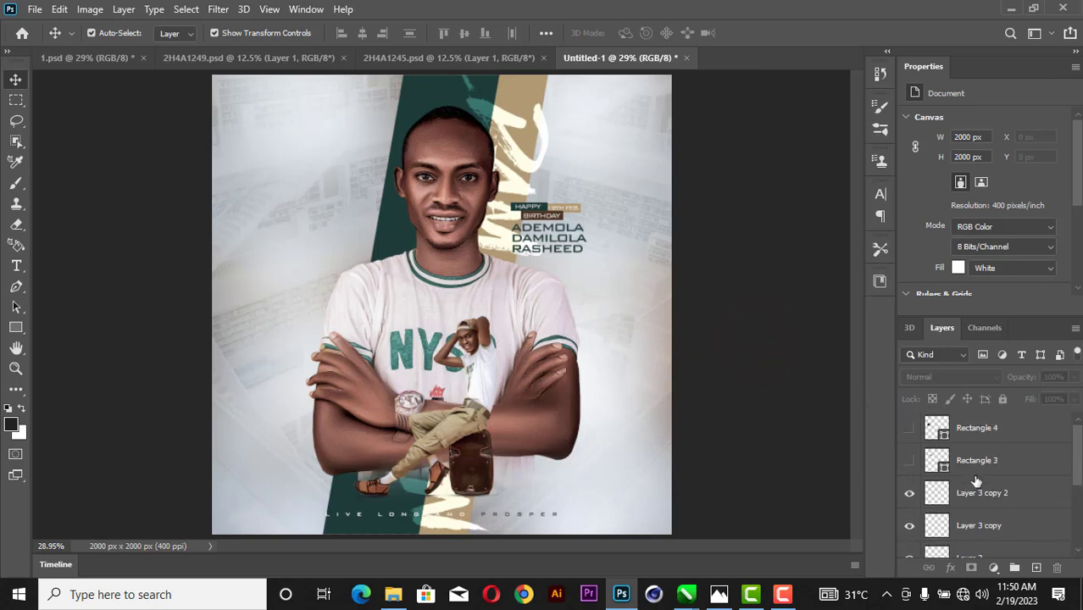
pyautogui.click(983, 493)
pyautogui.scroll(-1, 986, 500)
pyautogui.scroll(-1, 985, 500)
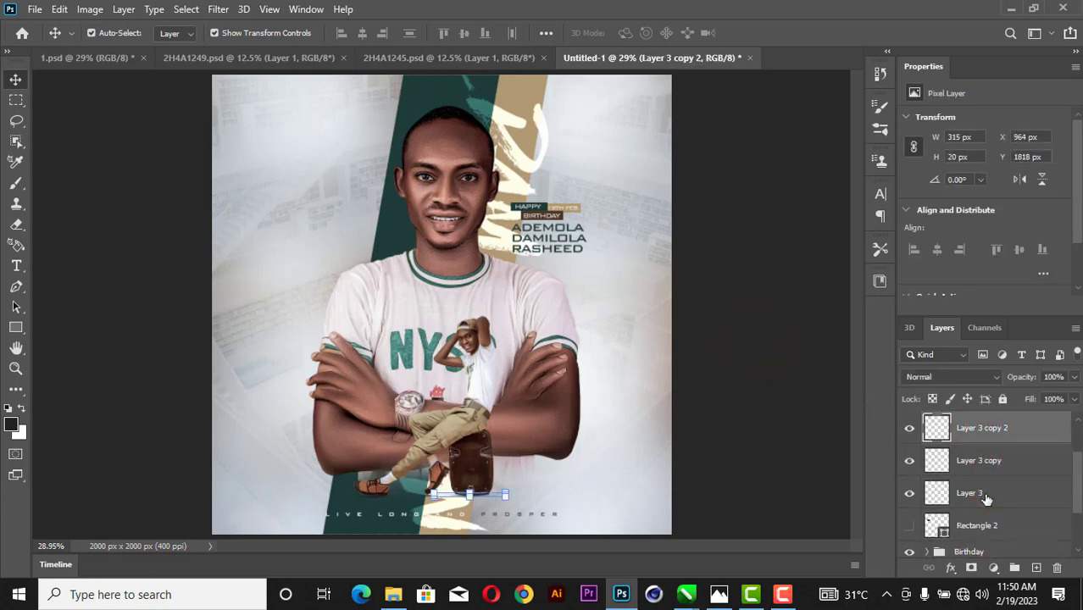
pyautogui.keyDown('shift'); pyautogui.click(983, 496); pyautogui.keyUp('shift')
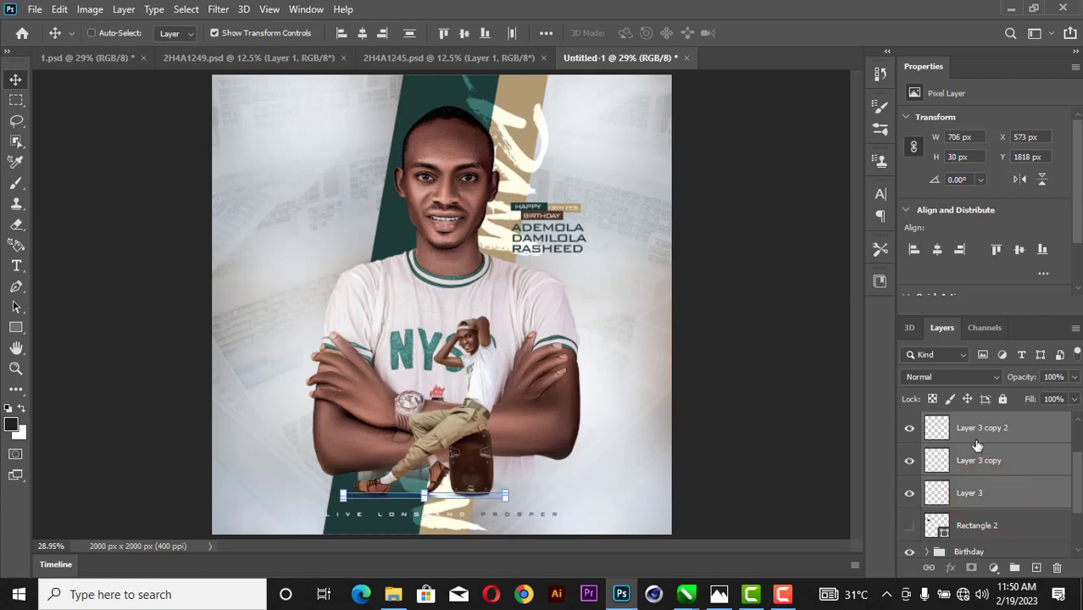
pyautogui.hotkey('ctrl', 'g')
pyautogui.click(752, 401)
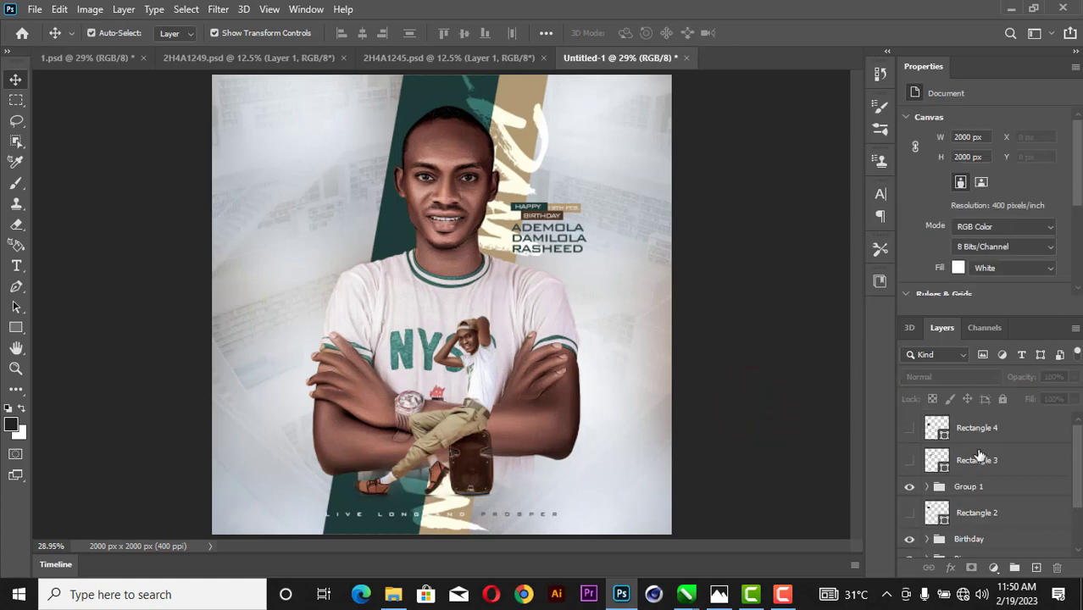
pyautogui.click(979, 457)
pyautogui.click(993, 568)
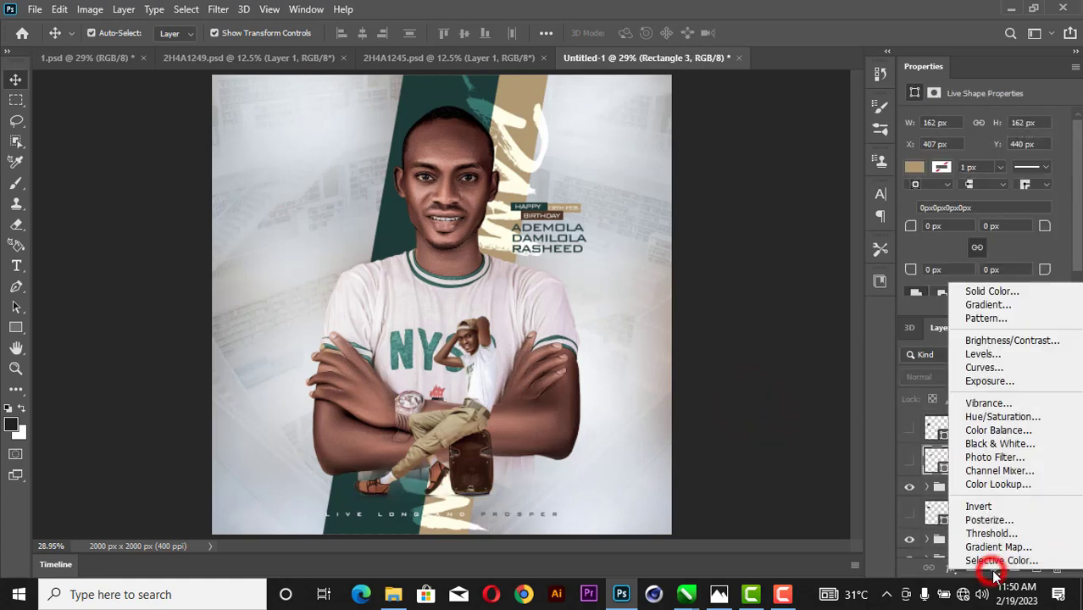
pyautogui.click(1003, 307)
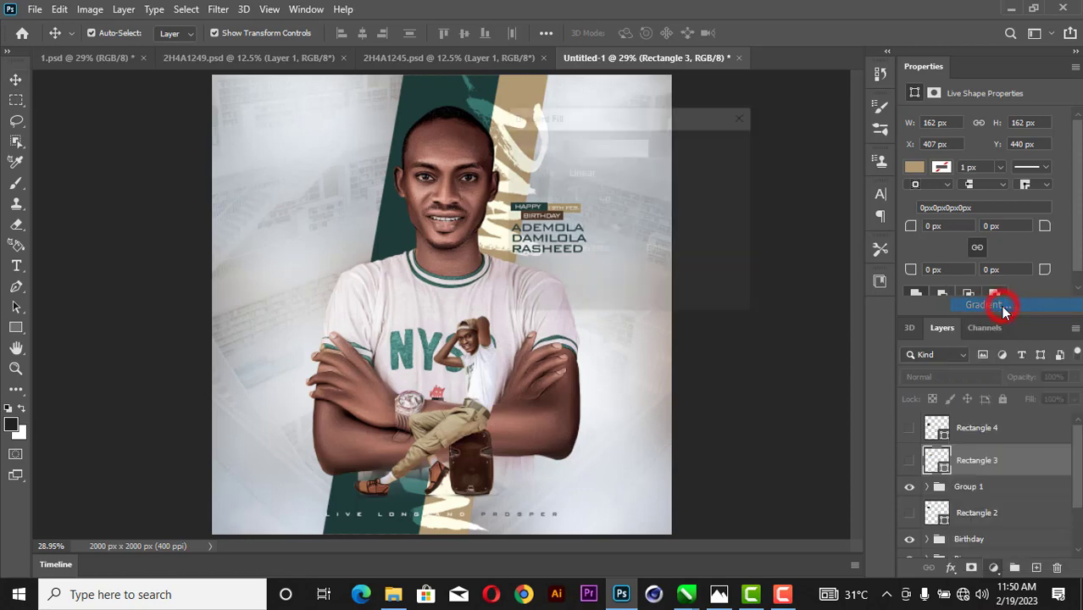
pyautogui.click(583, 146)
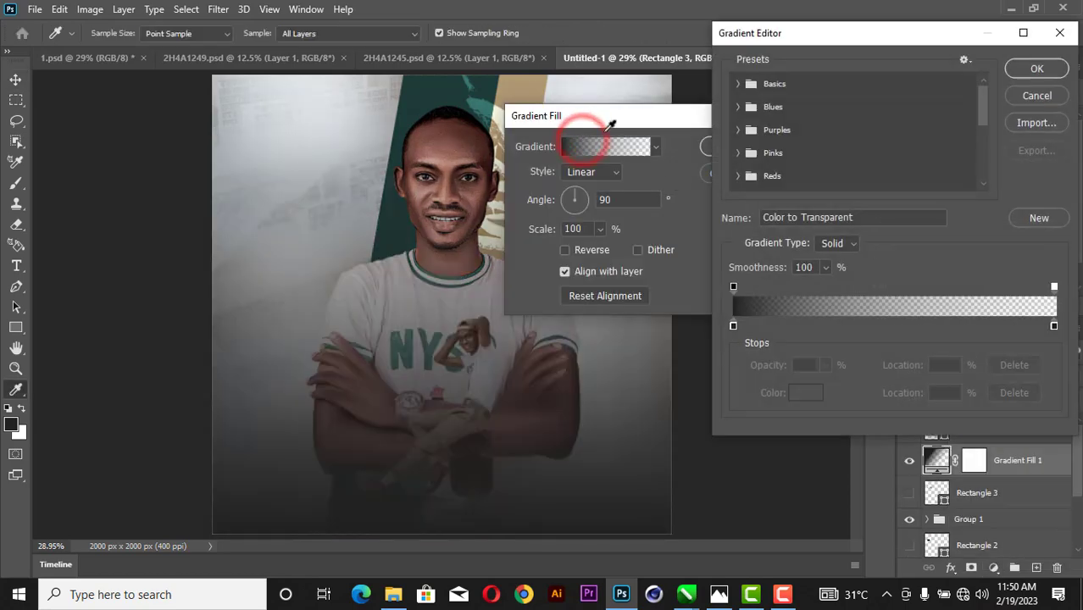
pyautogui.click(739, 83)
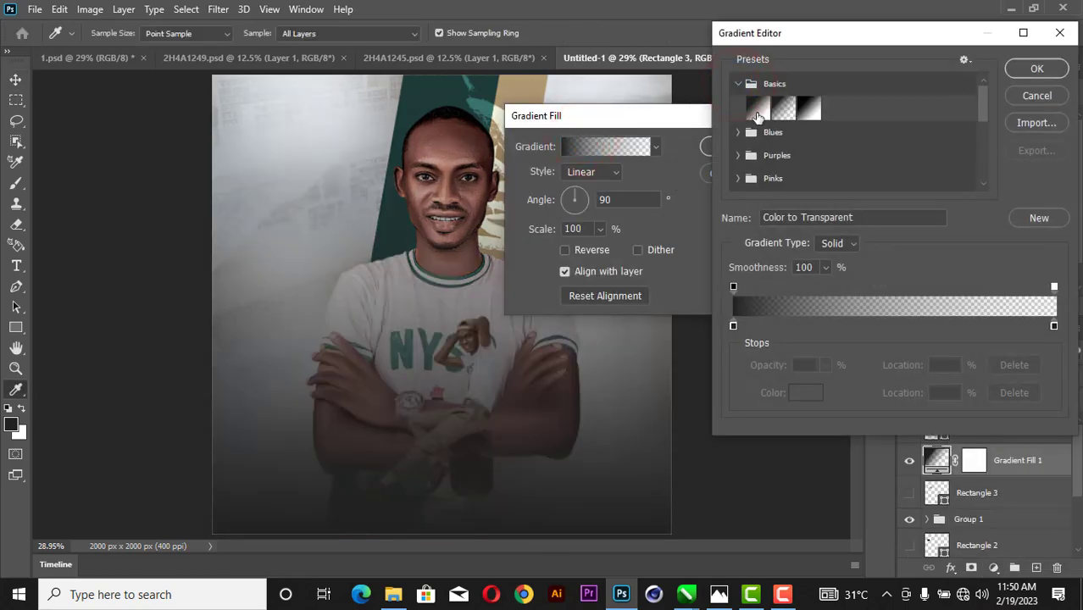
pyautogui.click(757, 109)
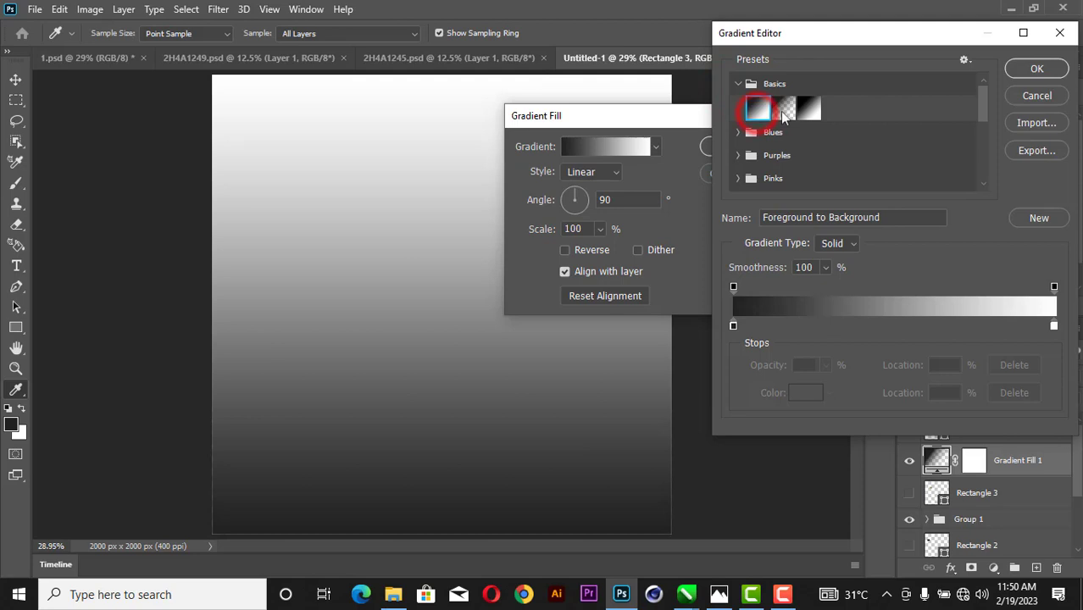
pyautogui.click(1037, 95)
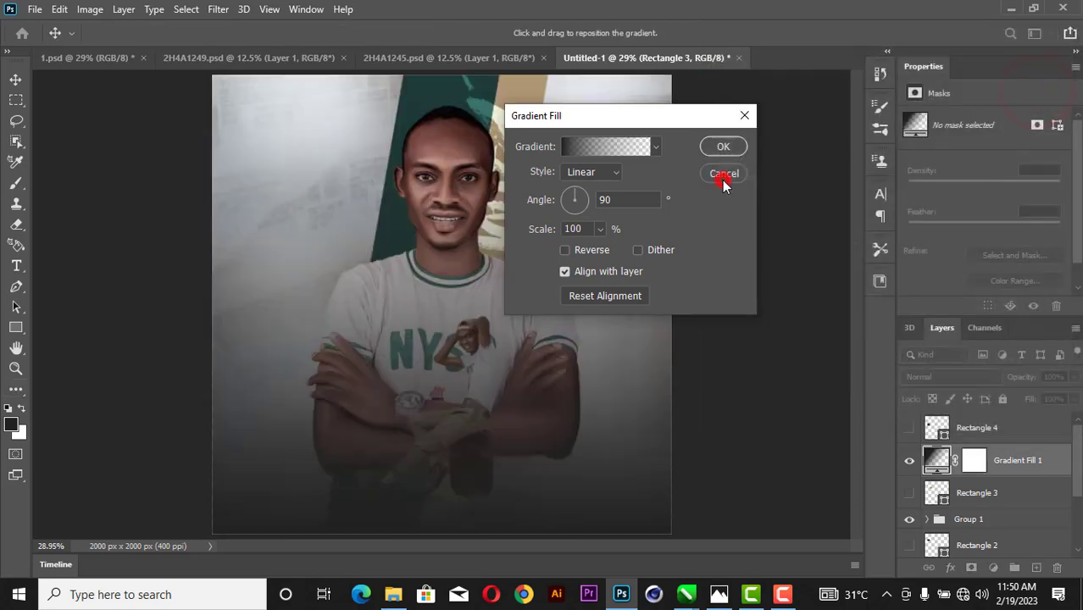
pyautogui.click(724, 174)
# Set the fill of the hidden Rectangle 3 shape to dark green 1d3b37.
pyautogui.click(914, 166)
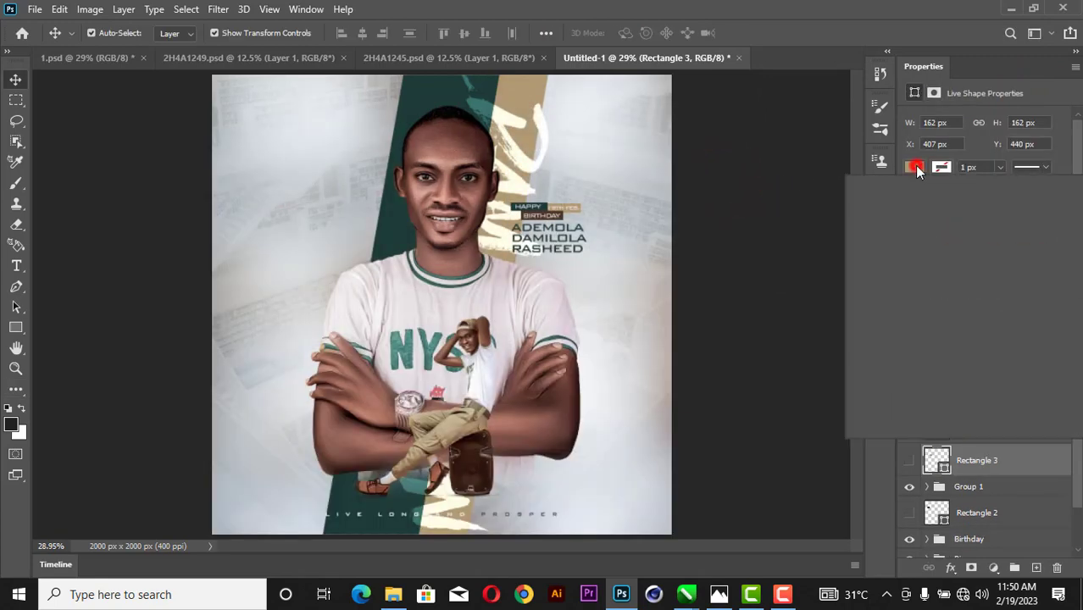
pyautogui.click(866, 252)
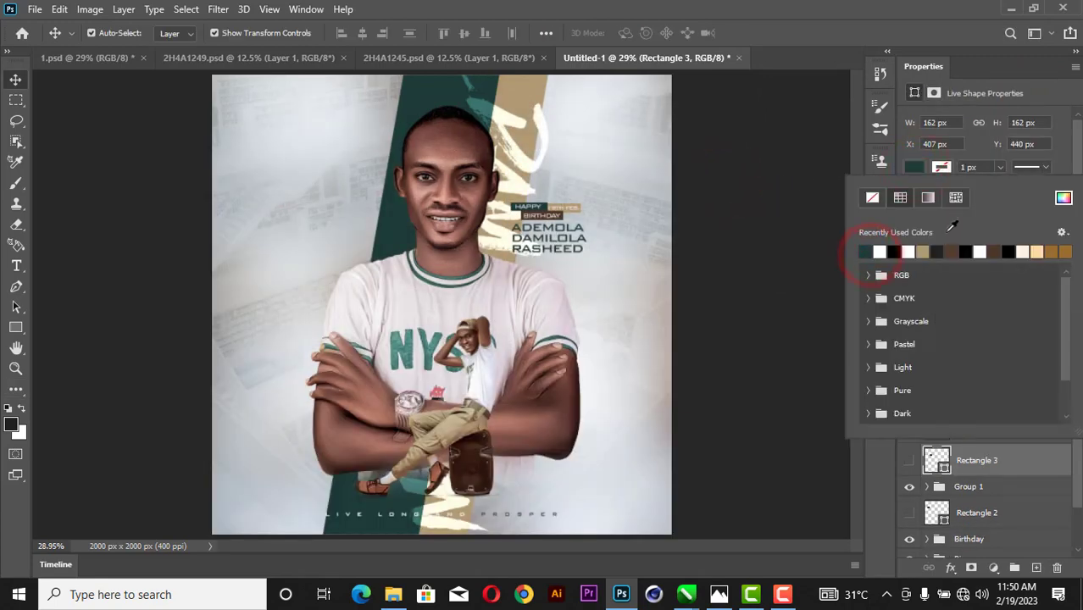
pyautogui.click(1065, 196)
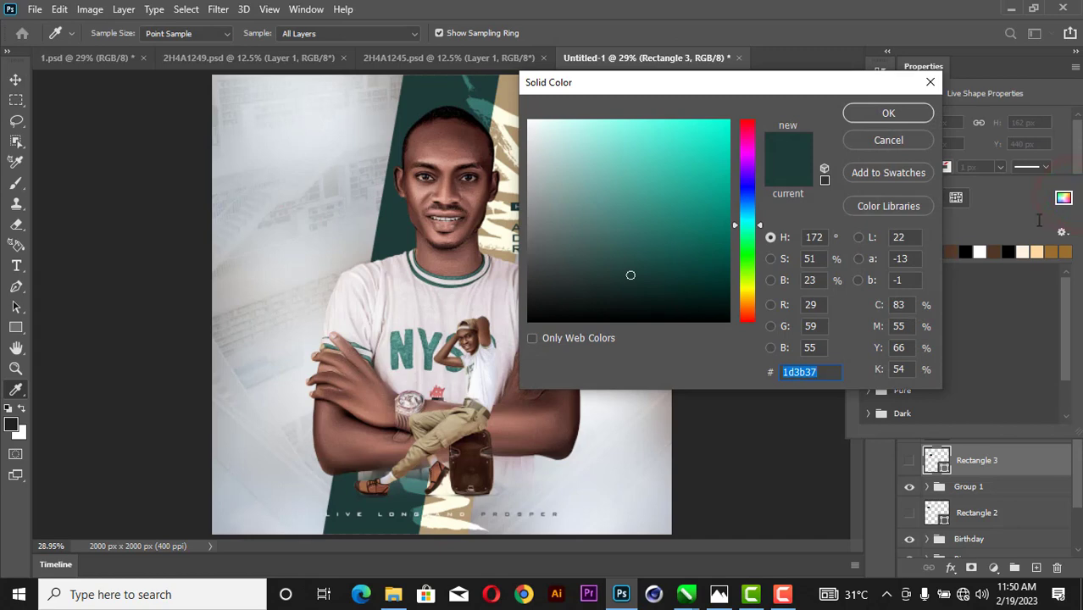
pyautogui.moveTo(830, 371); pyautogui.dragTo(735, 372)
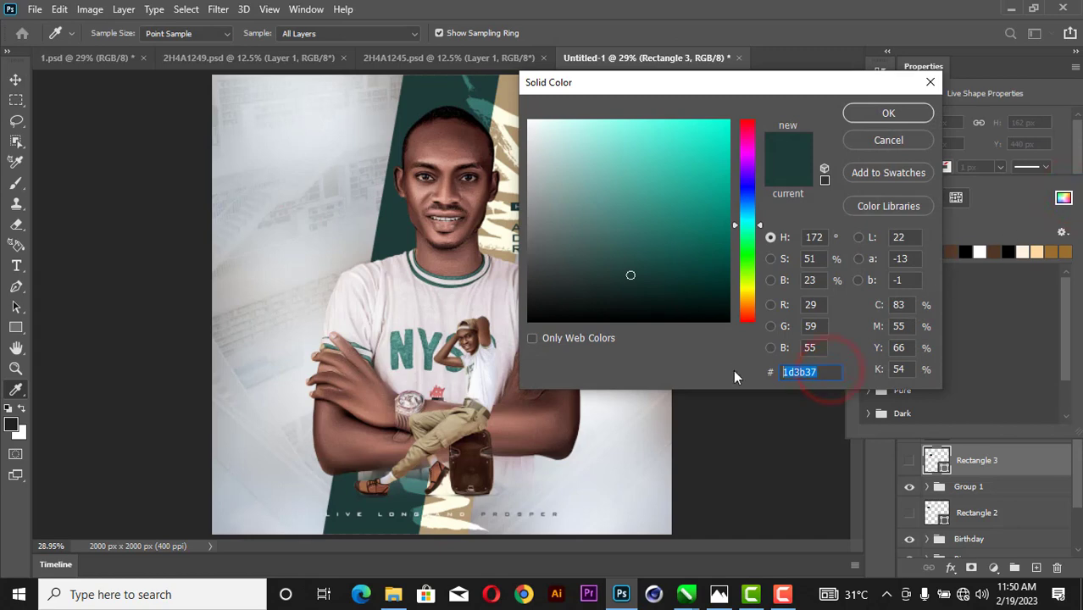
pyautogui.click(888, 113)
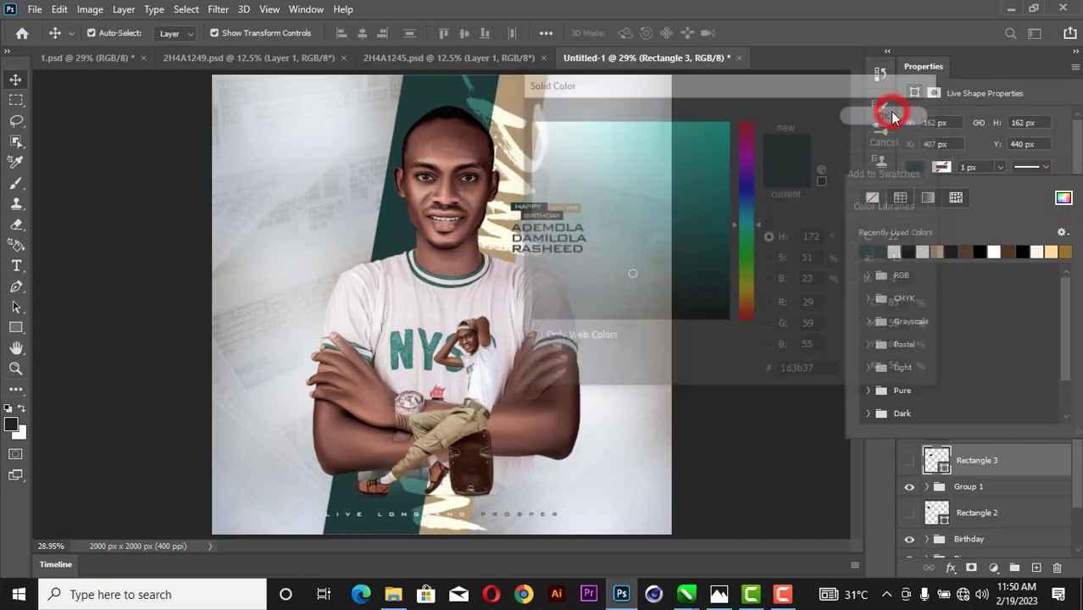
pyautogui.click(1059, 90)
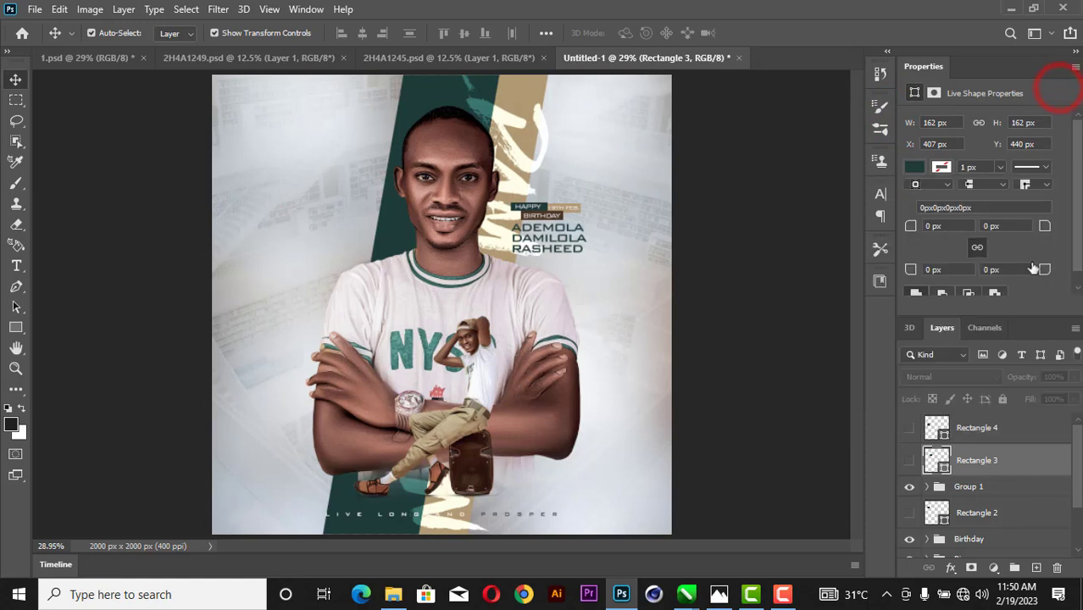
# Add a gradient fill layer above the Background group using the Foreground to Background preset.
pyautogui.click(994, 570)
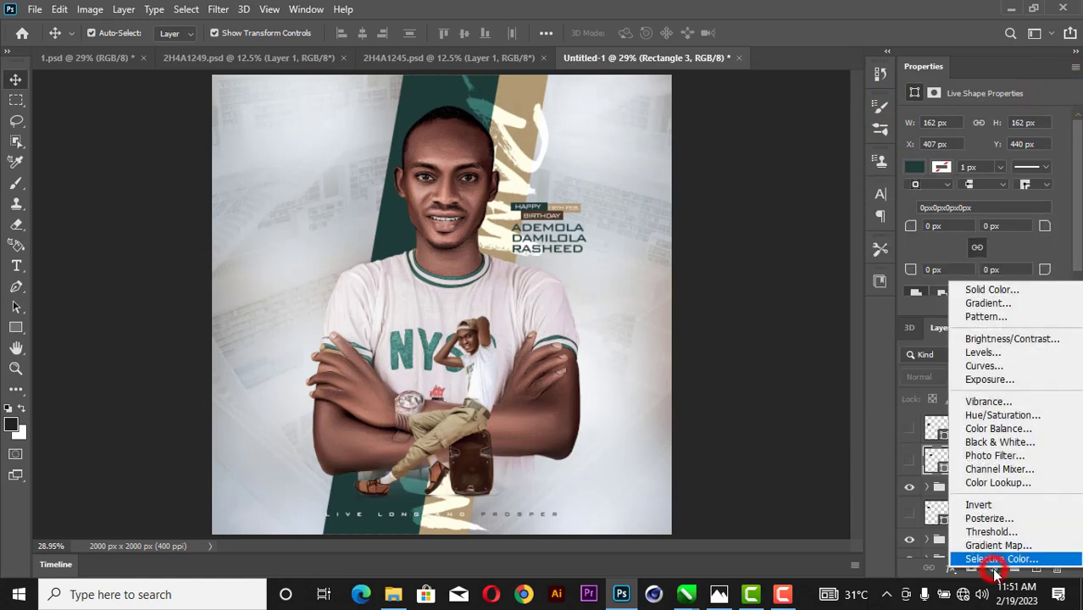
pyautogui.click(879, 33)
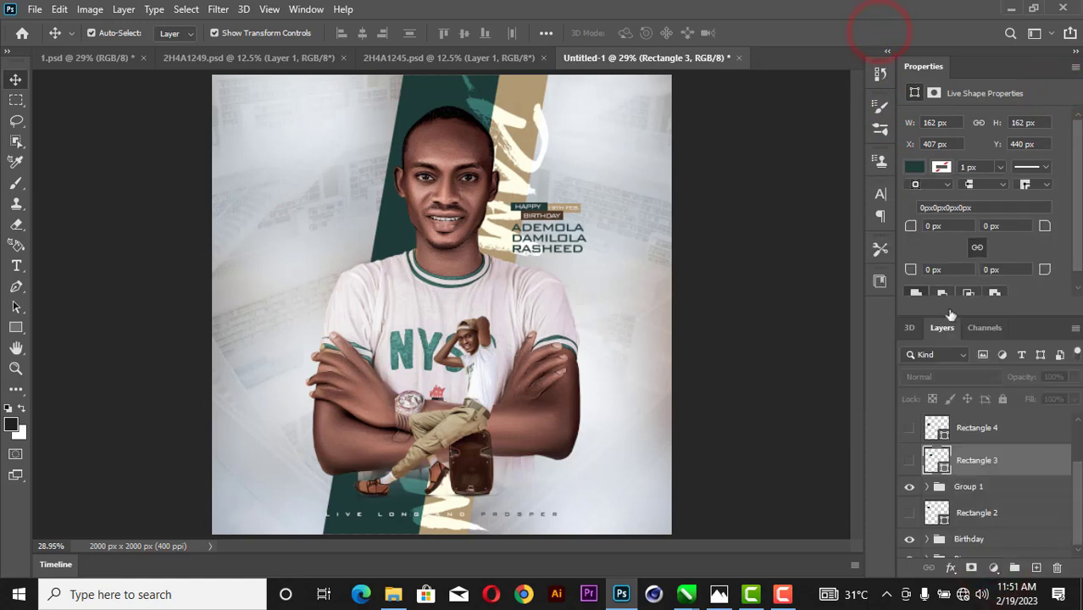
pyautogui.scroll(-3, 992, 483)
pyautogui.click(1004, 515)
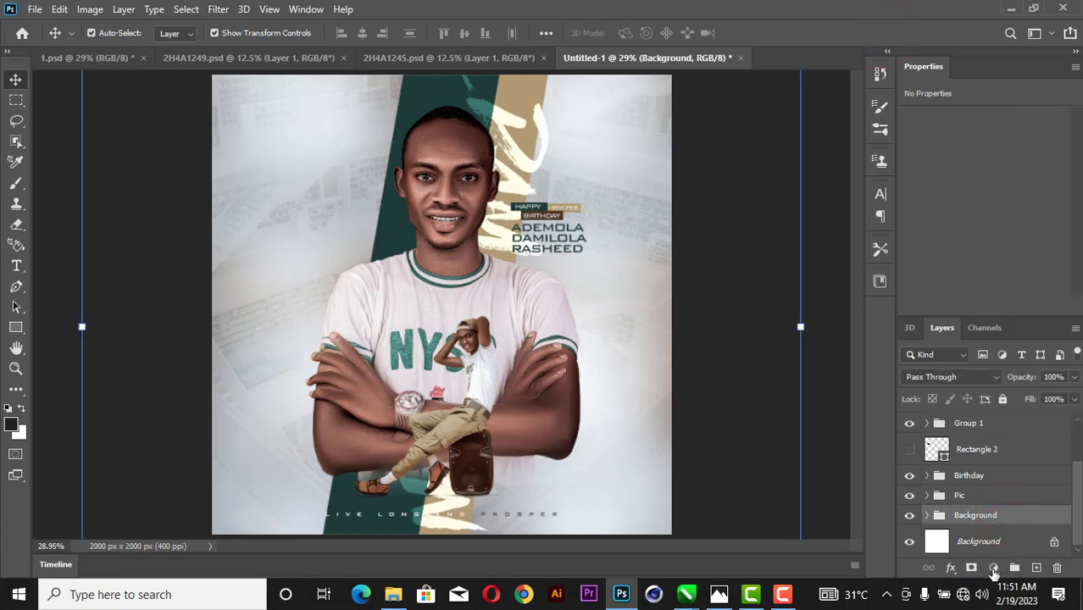
pyautogui.click(994, 570)
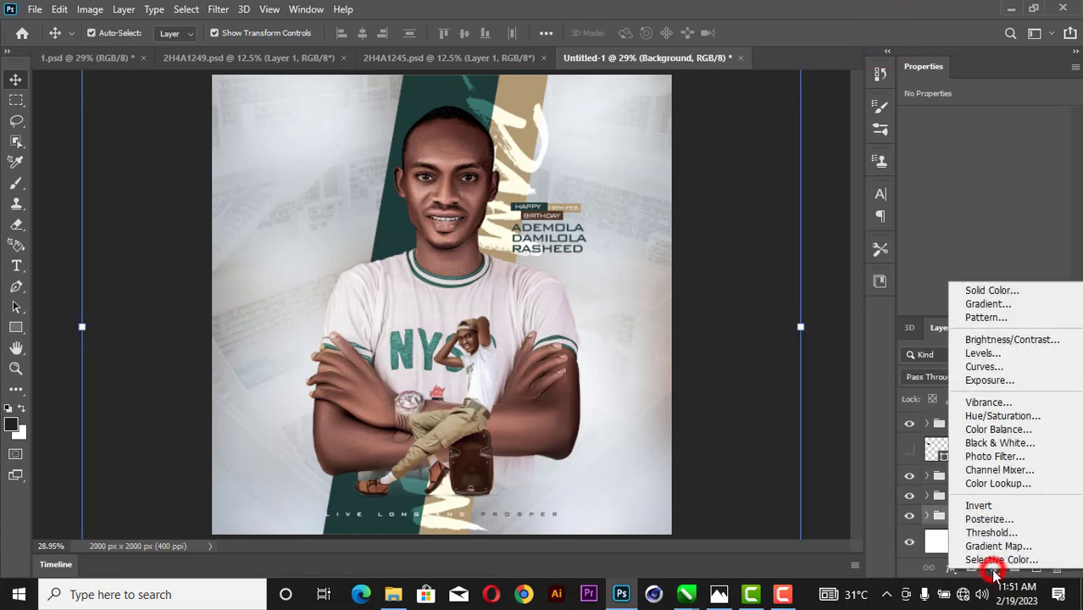
pyautogui.click(988, 304)
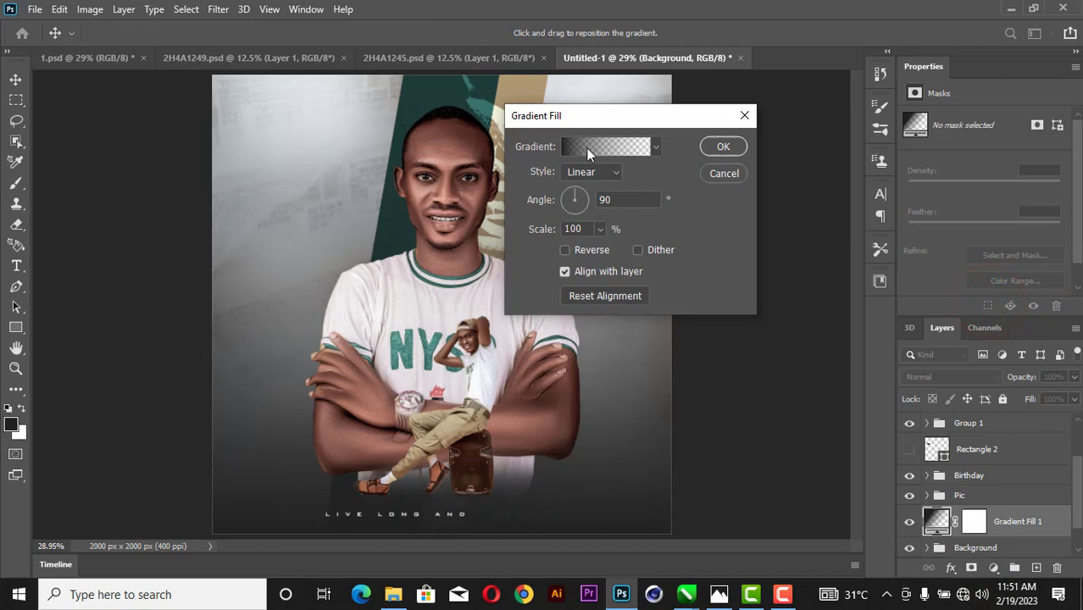
pyautogui.click(589, 148)
pyautogui.click(739, 84)
pyautogui.click(755, 107)
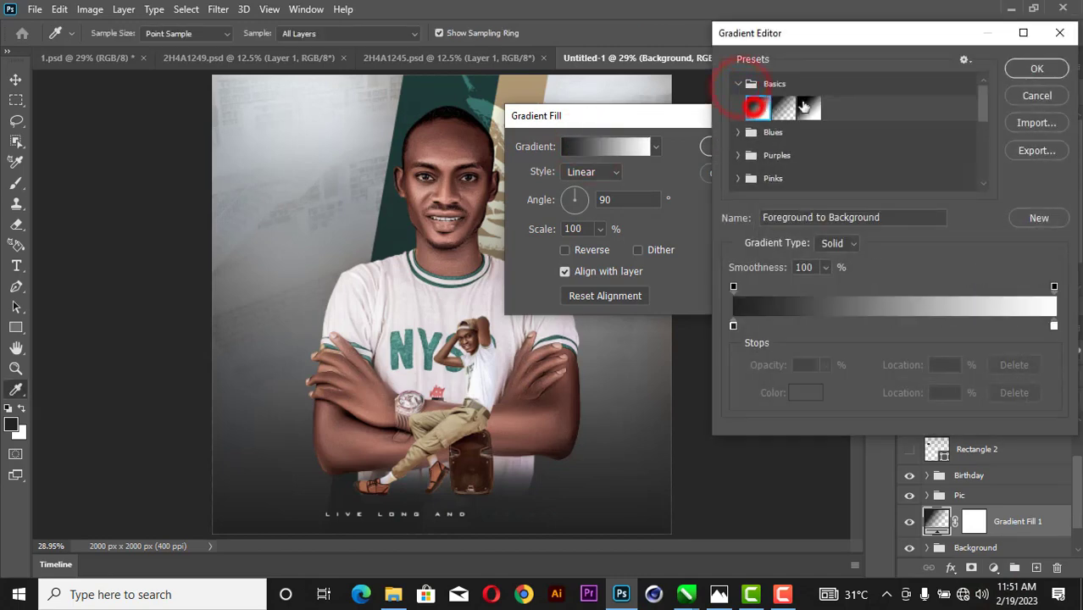
pyautogui.click(1033, 70)
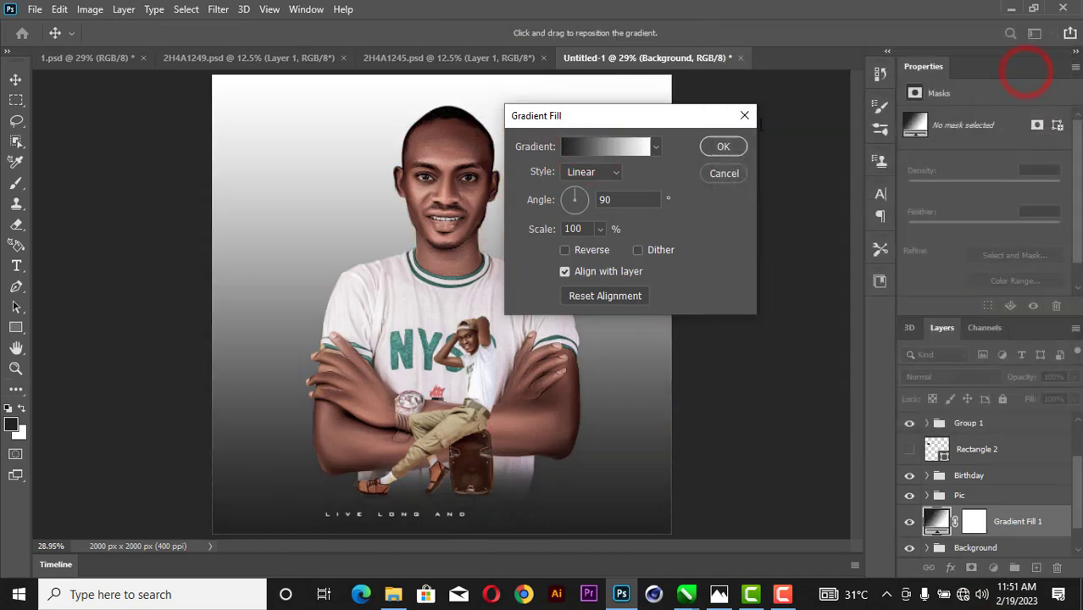
# Set the gradient's starting colour stop at location 0% to dark green 1d3b37.
pyautogui.click(605, 150)
pyautogui.click(733, 325)
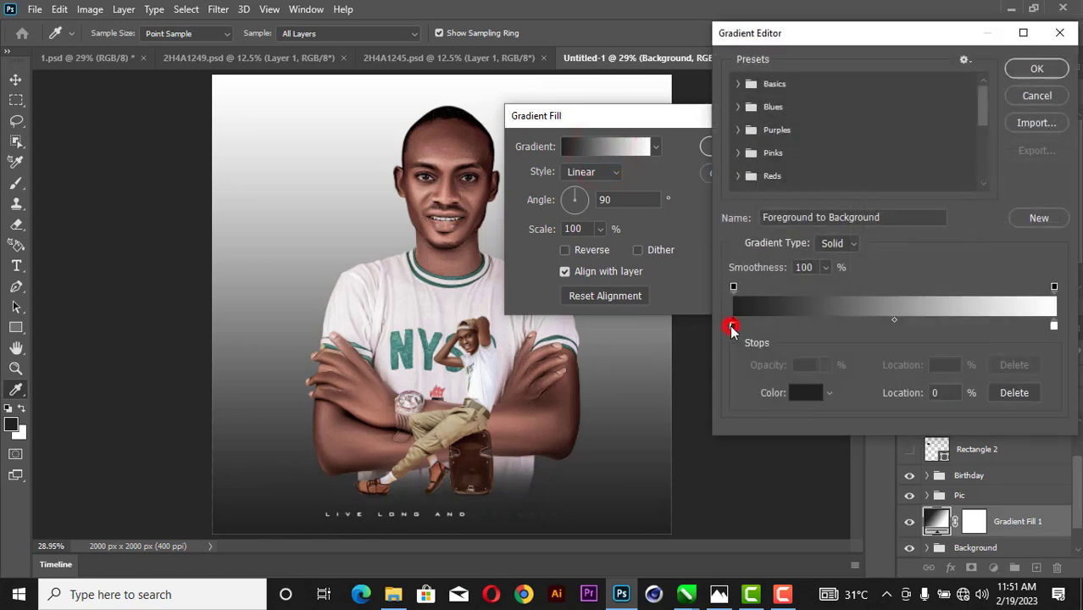
pyautogui.click(805, 394)
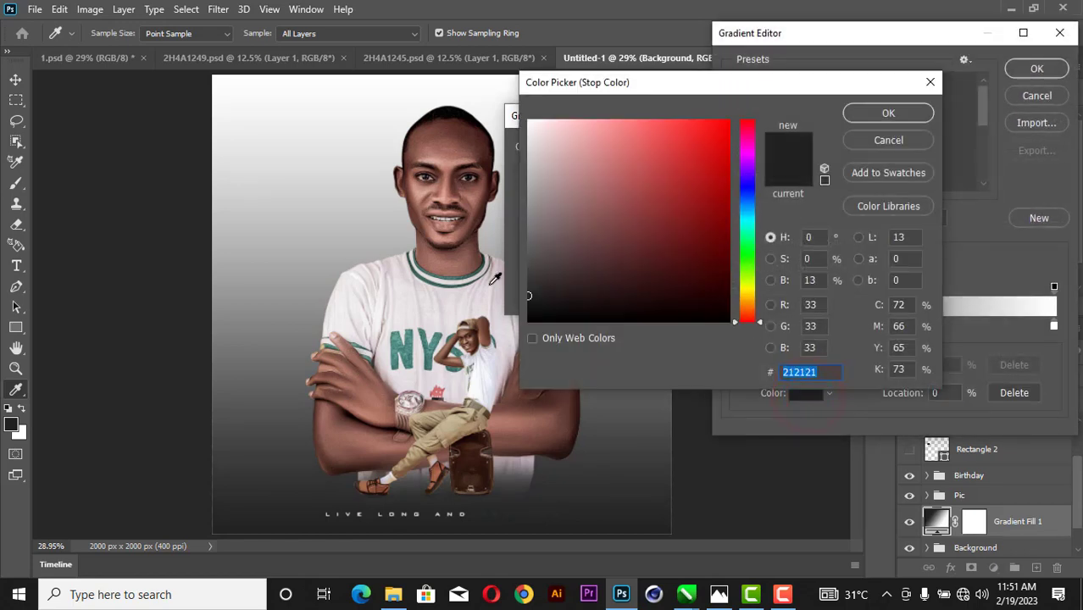
pyautogui.write('1d3b37')
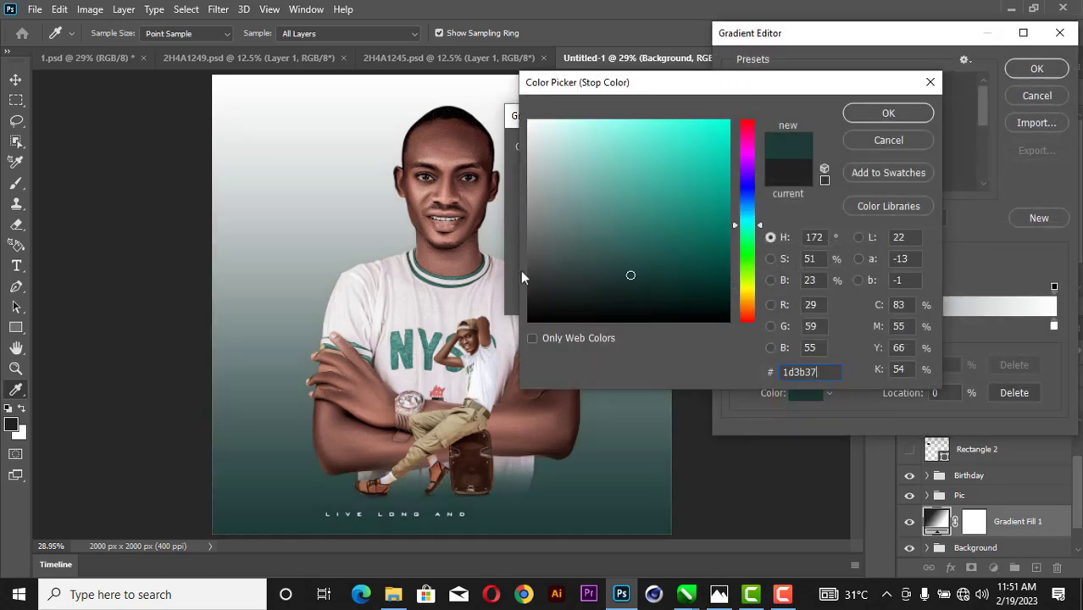
pyautogui.click(888, 113)
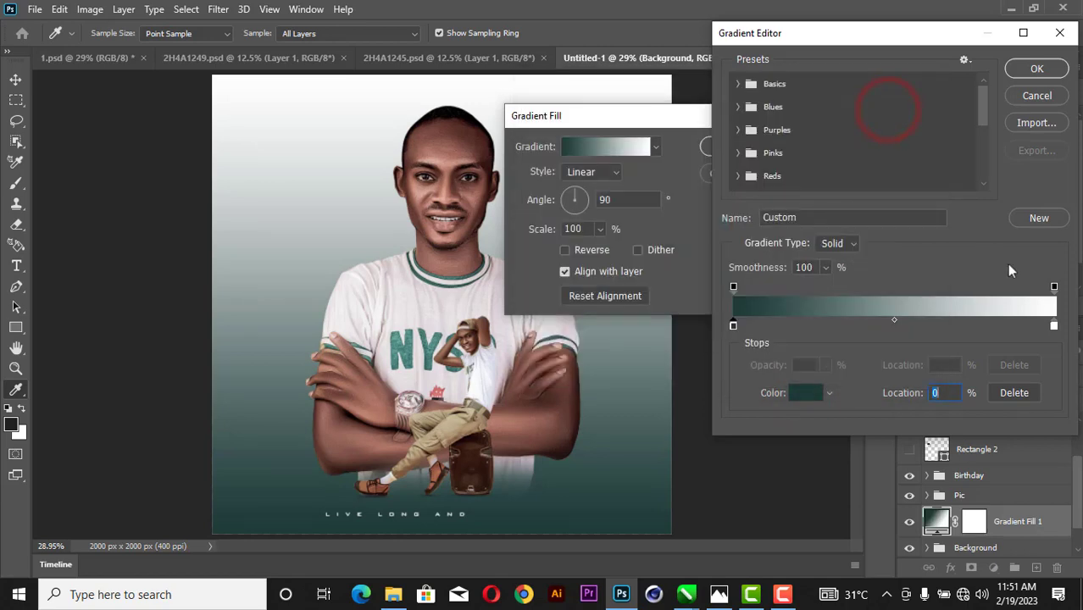
# Set the gradient's end colour stop at 100% to brown 654e39, sampled from the smaller photo.
pyautogui.click(1053, 325)
pyautogui.click(805, 394)
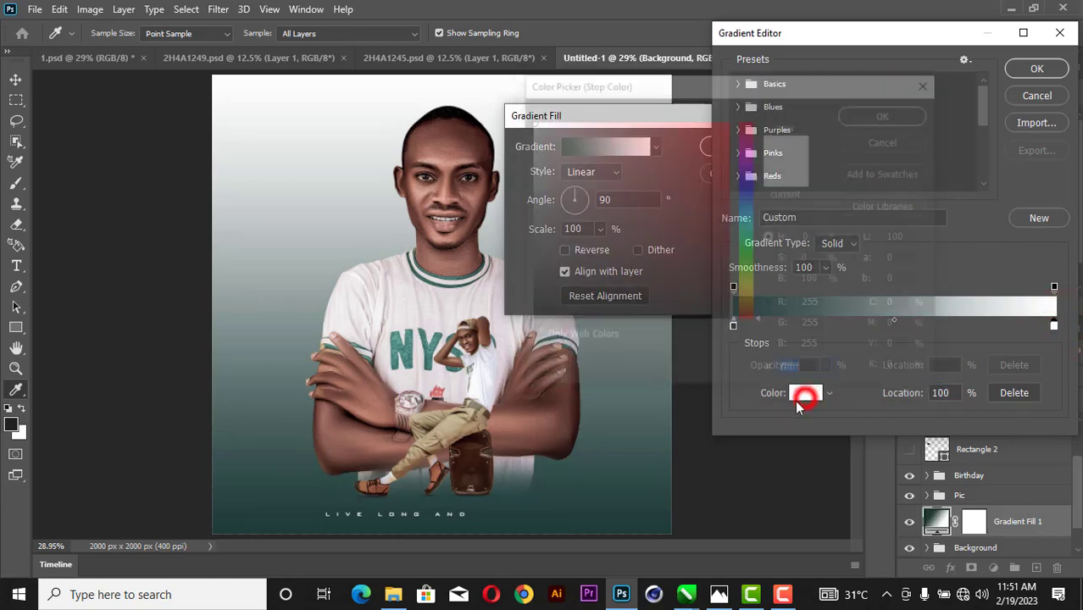
pyautogui.click(462, 432)
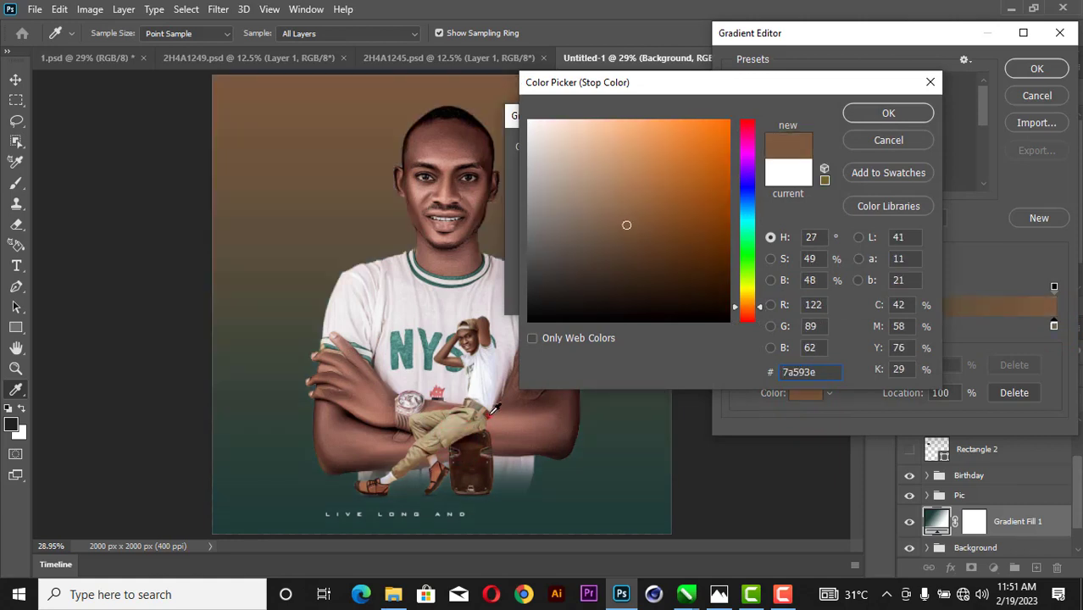
pyautogui.click(486, 413)
pyautogui.click(488, 414)
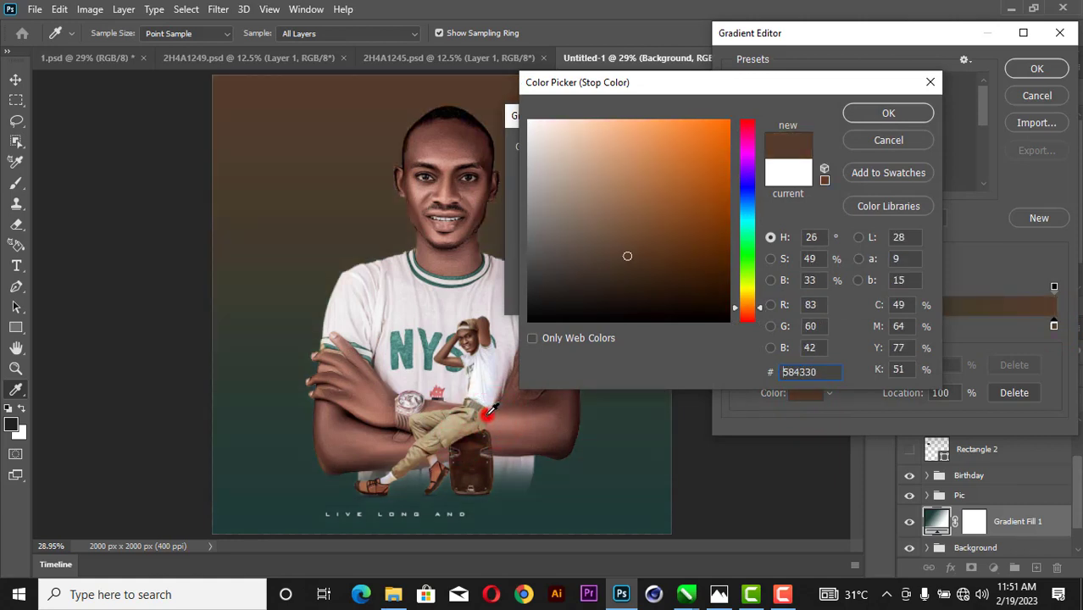
pyautogui.click(472, 326)
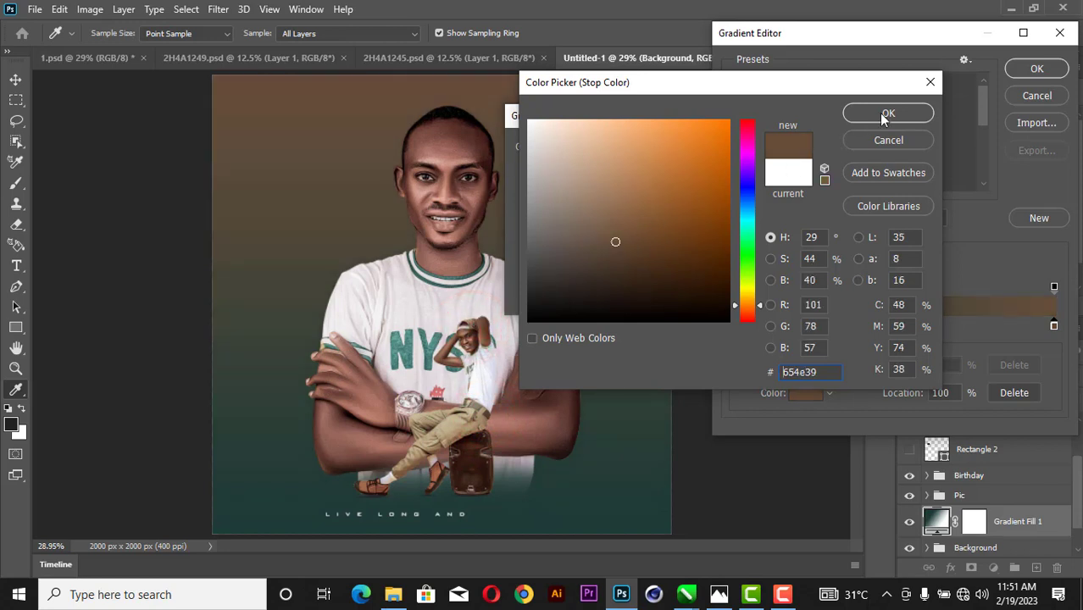
pyautogui.click(887, 115)
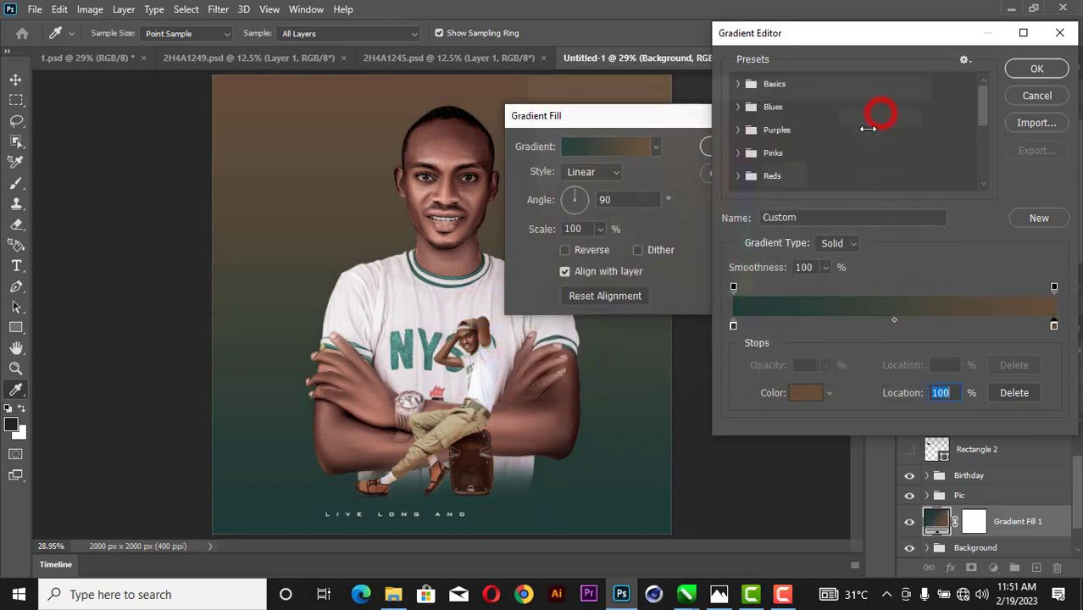
# Set the gradient's starting stop to tan b5a17e sampled from the khaki trousers, and its angle to 119.54°.
pyautogui.click(734, 326)
pyautogui.click(805, 393)
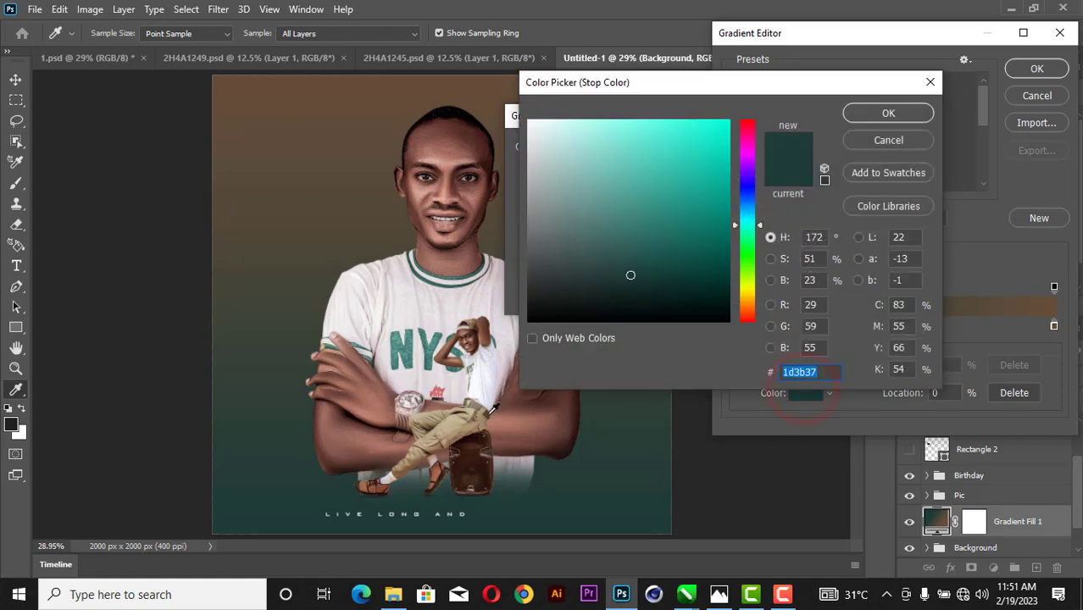
pyautogui.moveTo(492, 410); pyautogui.dragTo(464, 427)
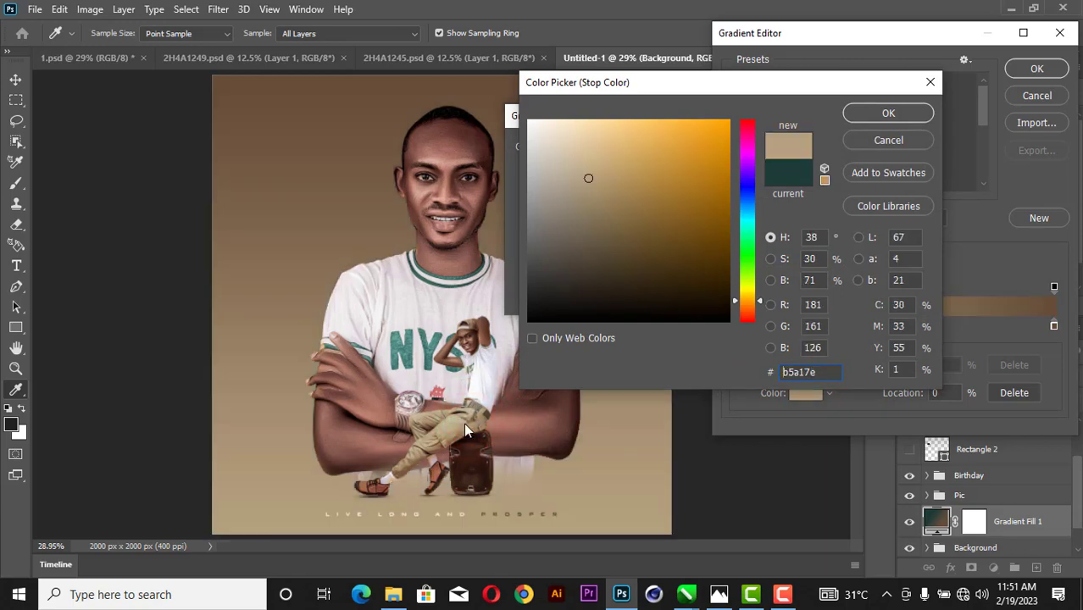
pyautogui.click(861, 116)
pyautogui.click(1035, 70)
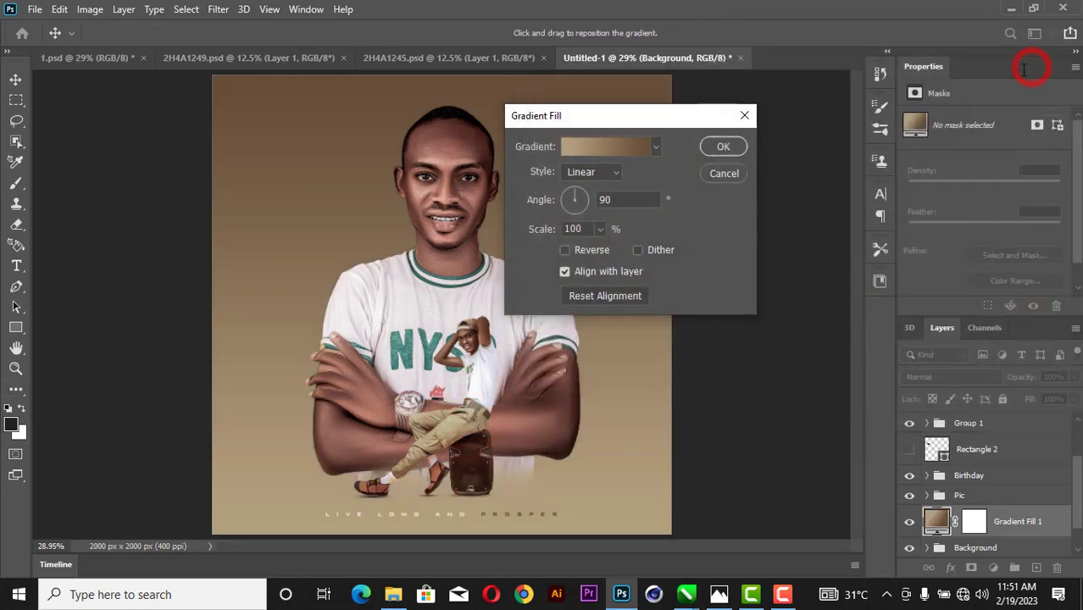
pyautogui.moveTo(574, 200); pyautogui.dragTo(569, 192)
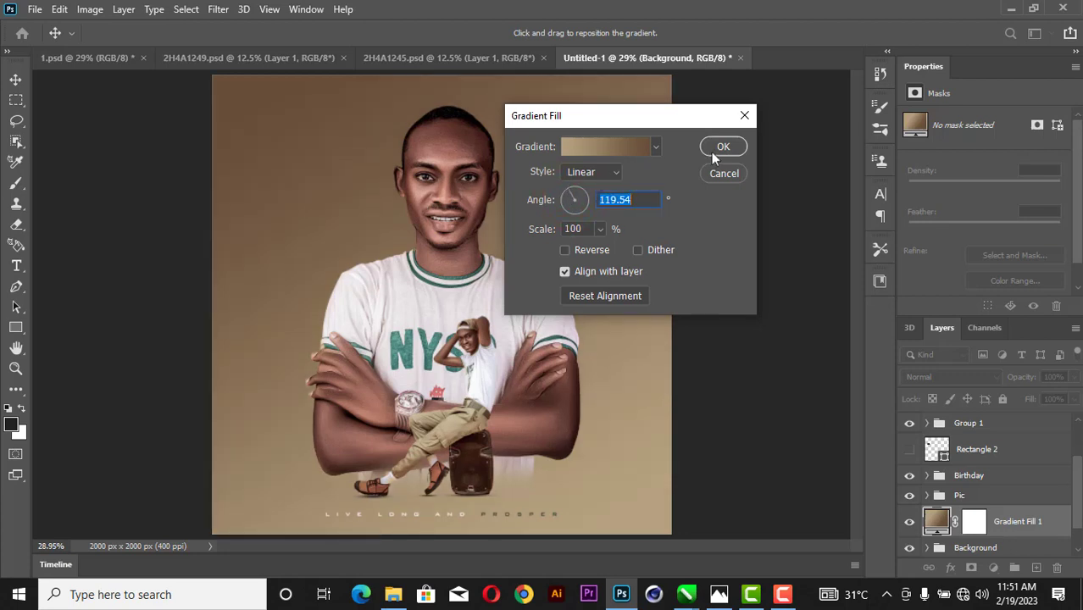
pyautogui.click(720, 149)
# Move Gradient Fill 1 to the top of the layer stack, blend it as Soft Light, and compare the flyer with and without it.
pyautogui.moveTo(936, 520); pyautogui.dragTo(950, 385)
pyautogui.click(950, 386)
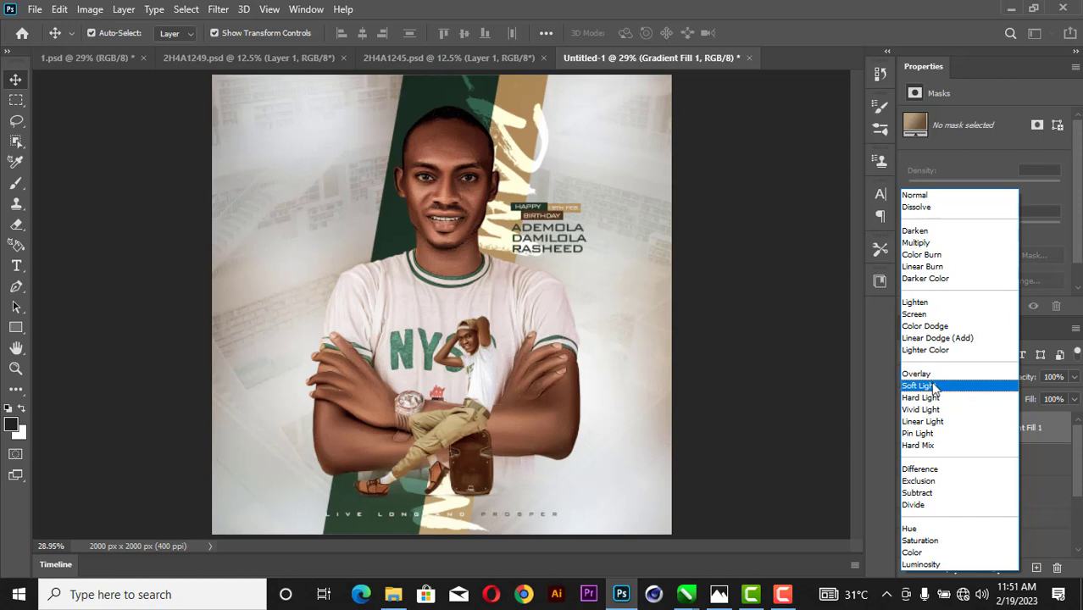
pyautogui.click(932, 385)
pyautogui.click(907, 428)
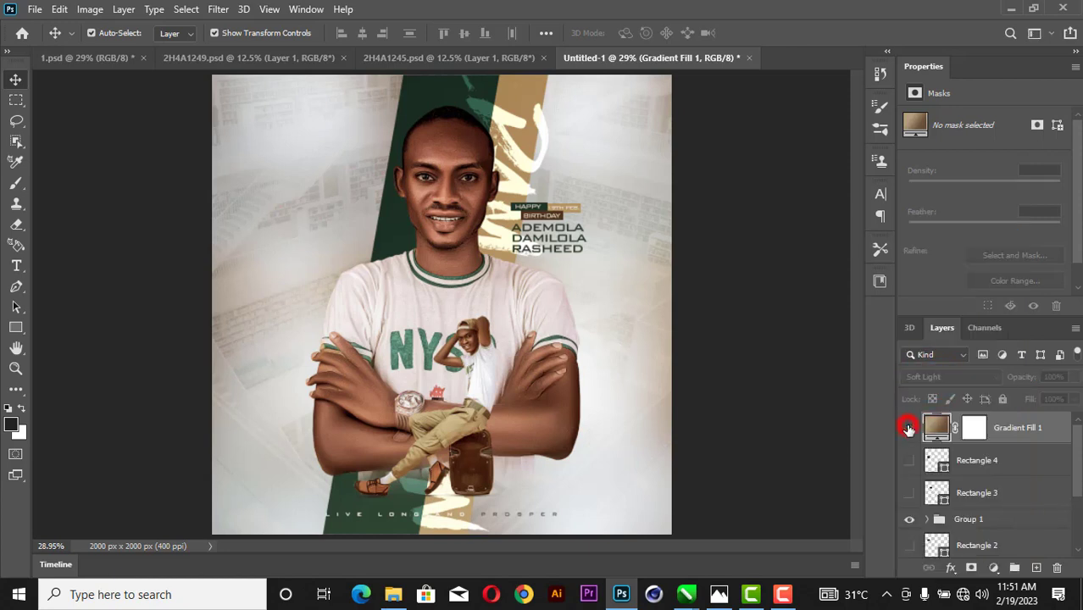
pyautogui.click(909, 430)
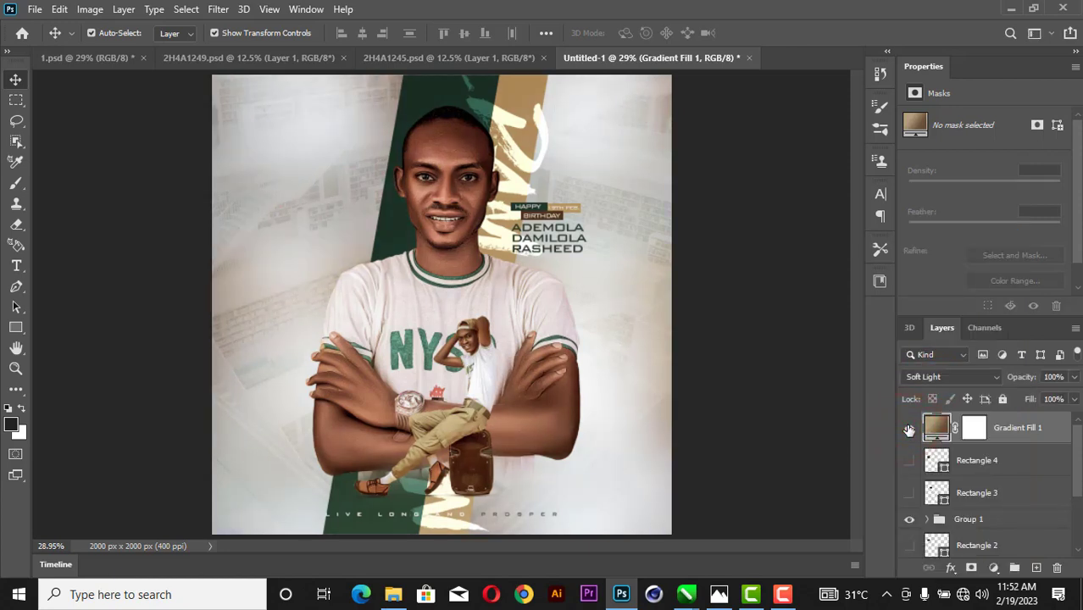
pyautogui.click(909, 430)
pyautogui.click(909, 430)
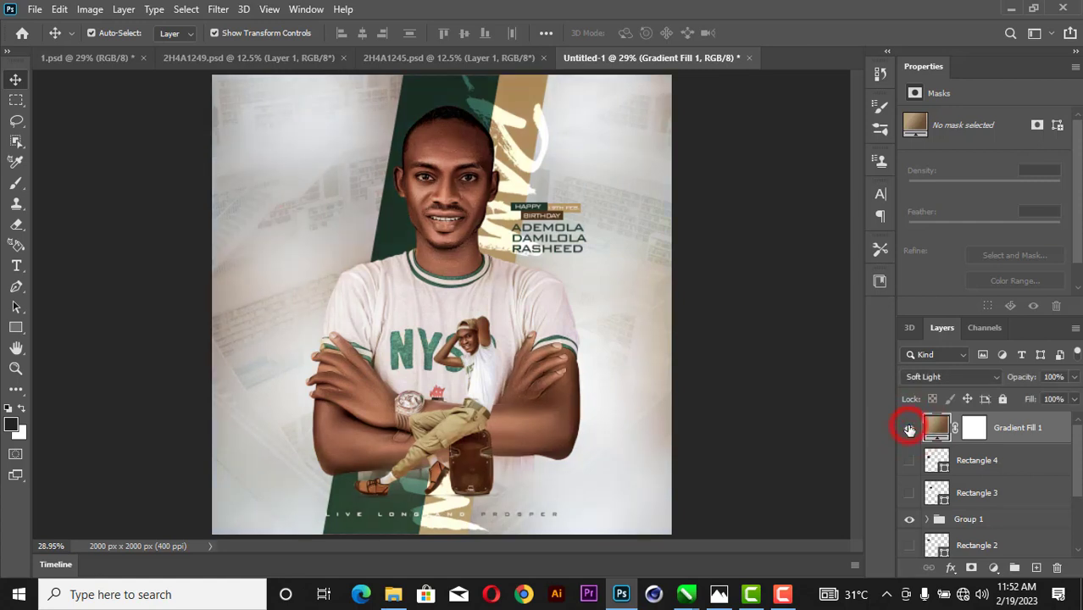
pyautogui.moveTo(1074, 379)
pyautogui.mouseDown()
pyautogui.moveTo(1072, 393)
pyautogui.moveTo(1043, 400)
pyautogui.moveTo(1073, 399)
pyautogui.mouseUp()
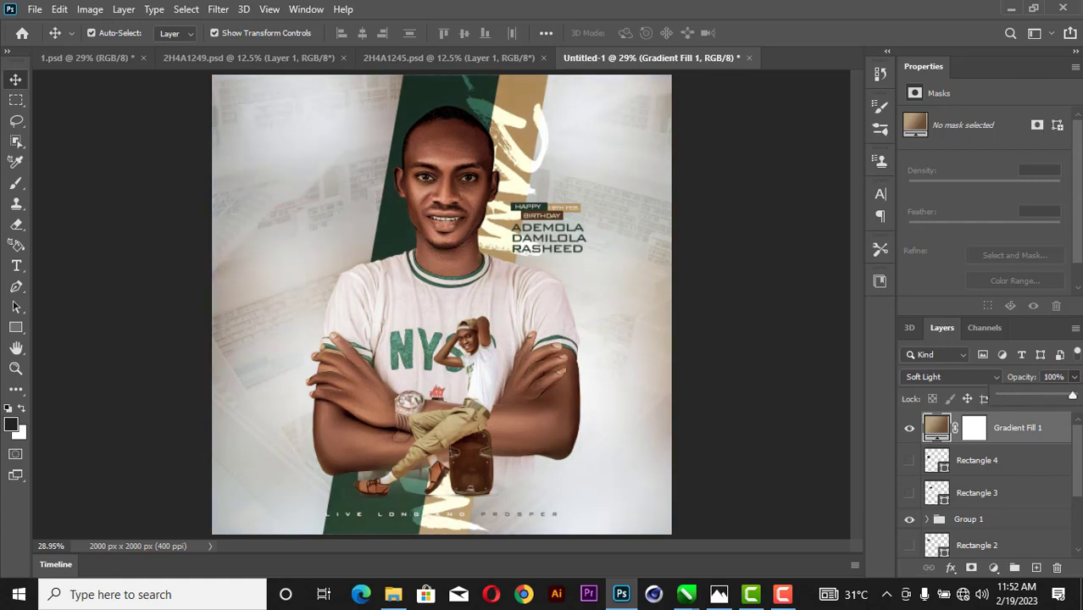
# Stamp all visible layers into a new layer above Gradient Fill 1 and open it in the Camera Raw Filter.
pyautogui.click(932, 424)
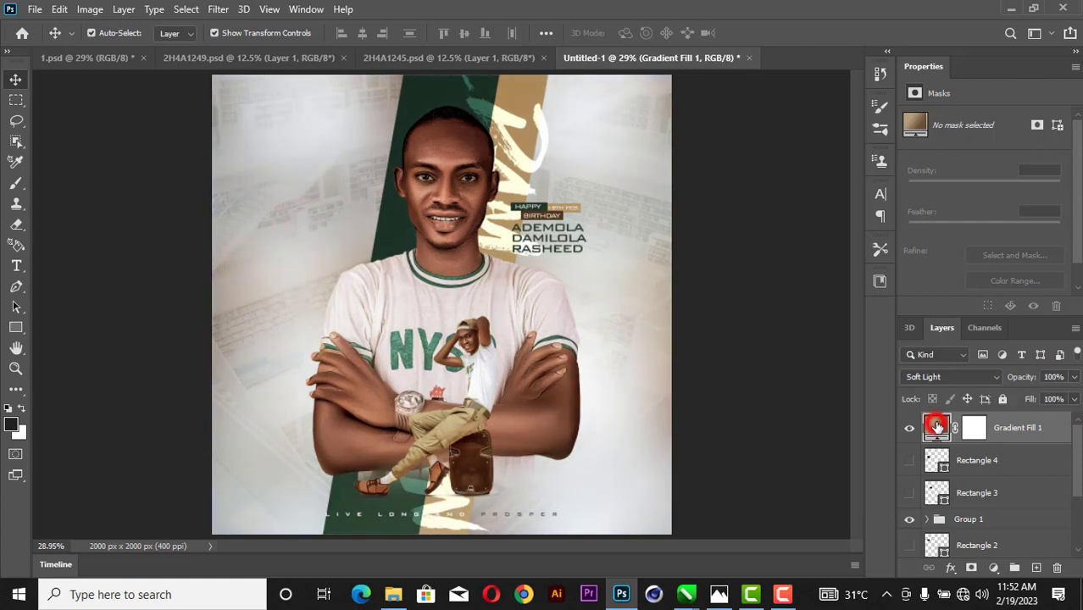
pyautogui.click(1019, 434)
pyautogui.hotkey('ctrl', 'shift', 'alt', 'e')
pyautogui.click(217, 9)
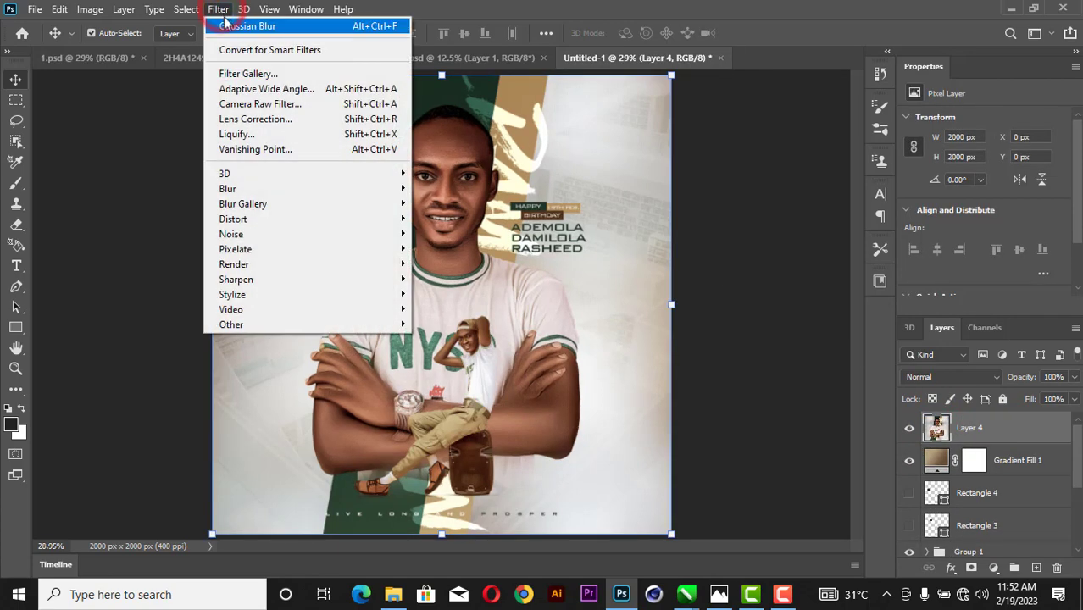
pyautogui.click(244, 103)
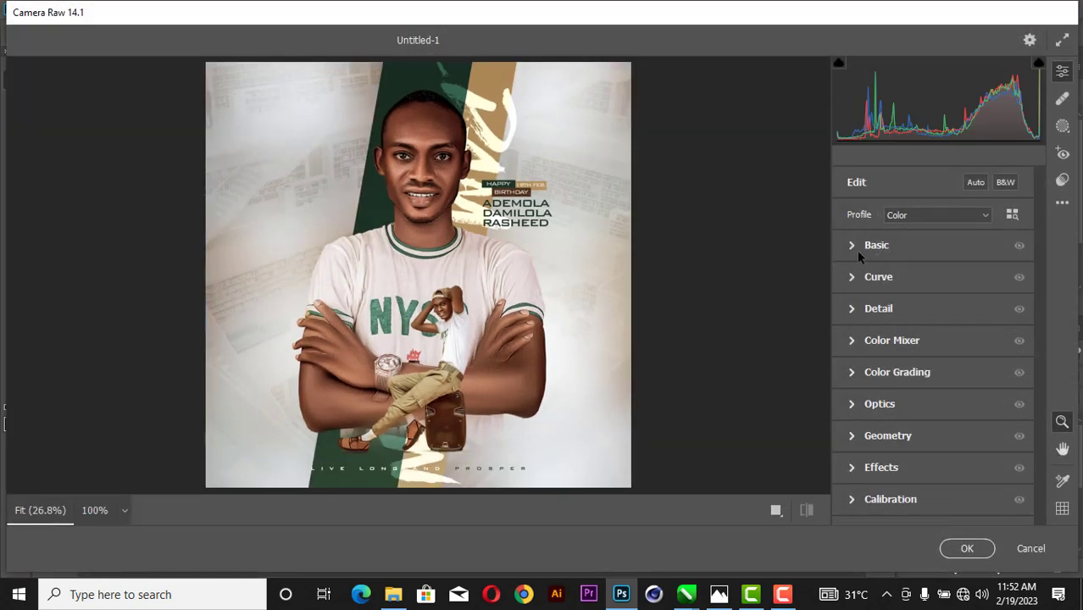
# Set the basic adjustments to Contrast +21, Highlights -12, Texture +12, Vibrance -8 and Clarity +11.
pyautogui.click(858, 251)
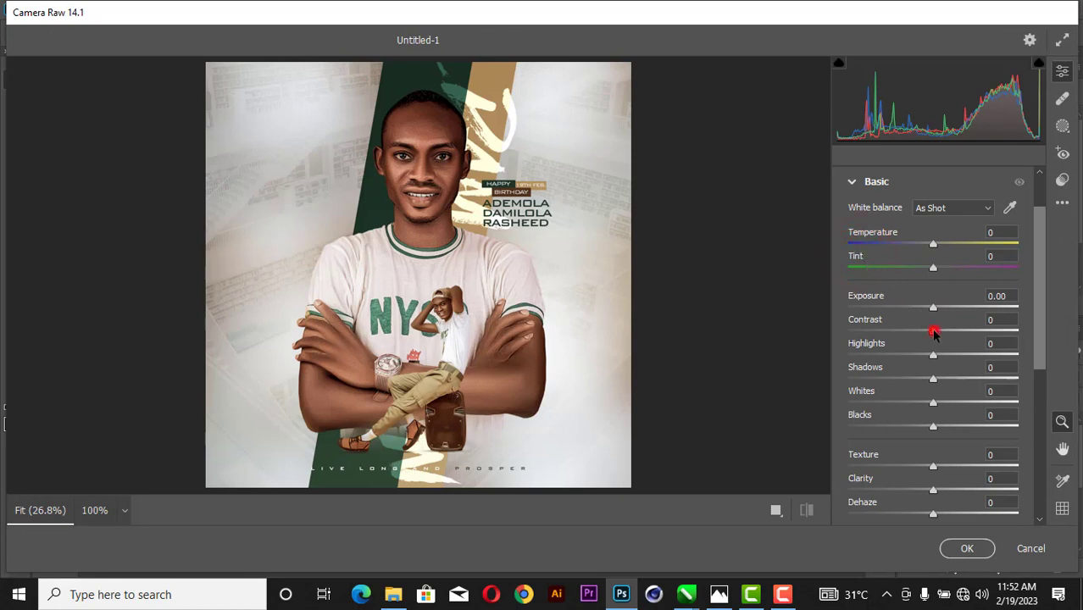
pyautogui.moveTo(933, 333); pyautogui.dragTo(946, 392)
pyautogui.scroll(-2, 928, 373)
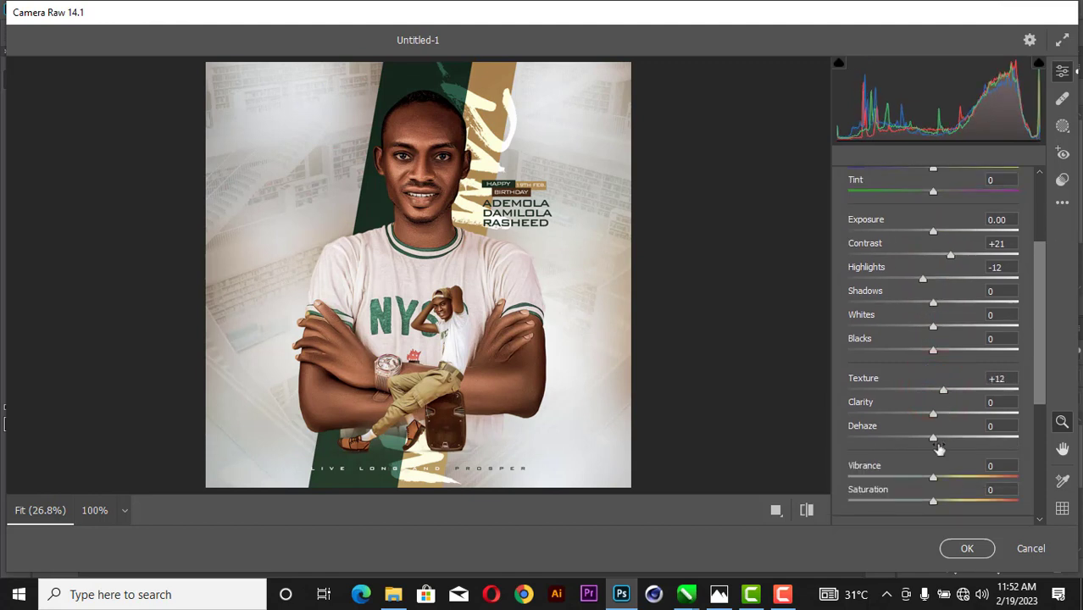
pyautogui.moveTo(934, 478)
pyautogui.mouseDown()
pyautogui.moveTo(900, 479)
pyautogui.moveTo(926, 482)
pyautogui.mouseUp()
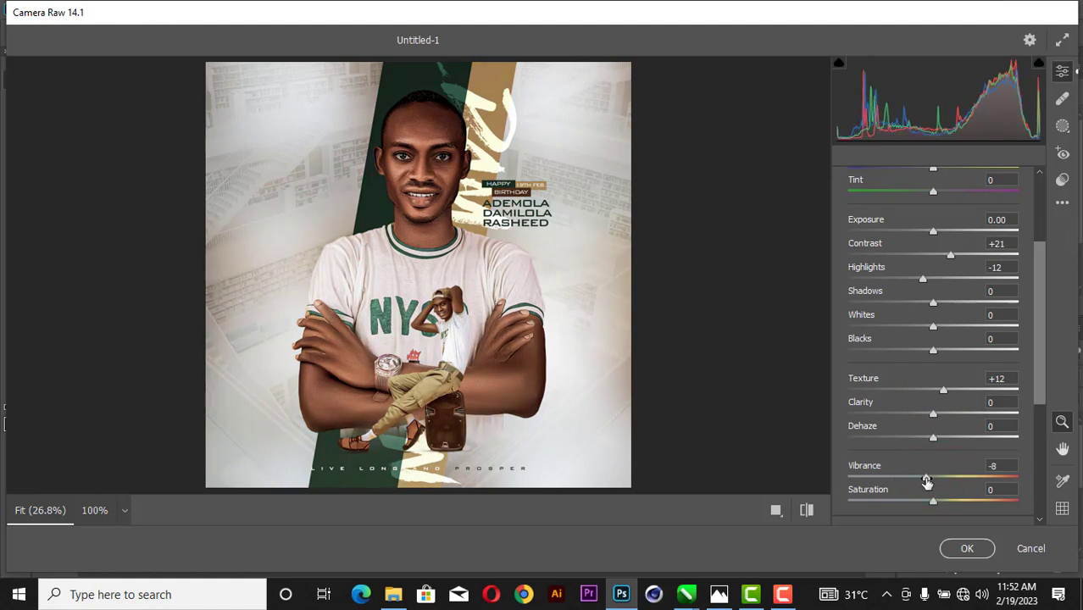
pyautogui.moveTo(933, 416); pyautogui.dragTo(942, 416)
# Add a slight dark vignette to the flyer with Vignetting set to -6.
pyautogui.scroll(-3, 907, 432)
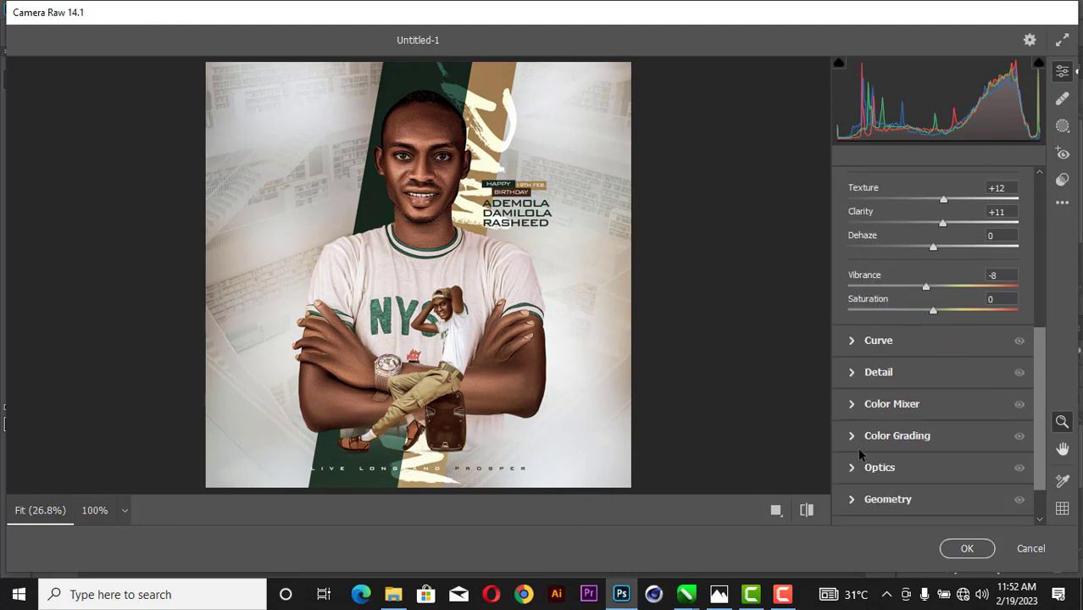
pyautogui.scroll(-1, 860, 455)
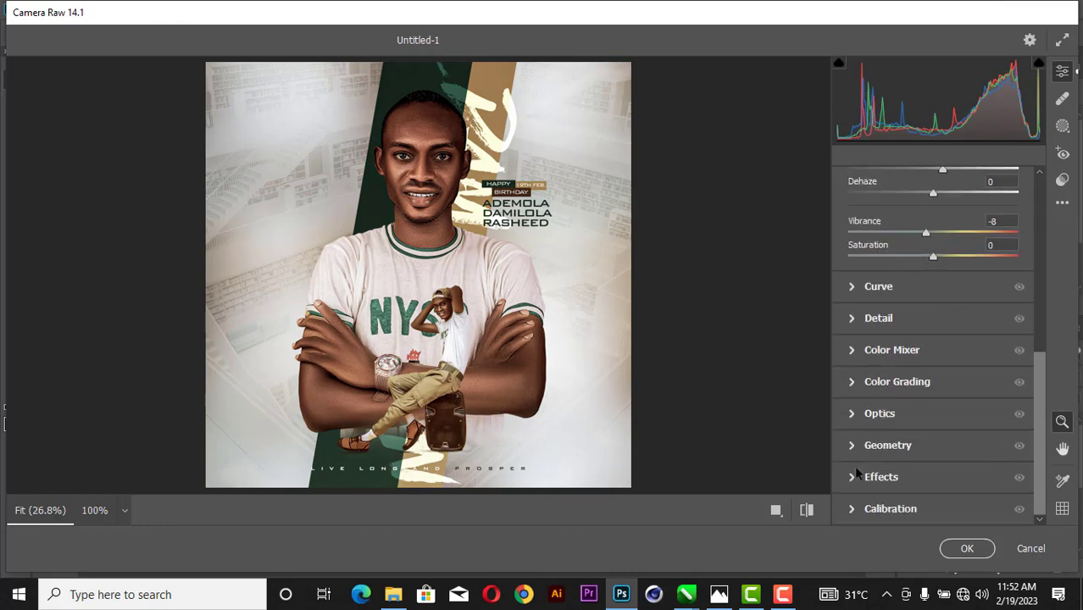
pyautogui.click(854, 476)
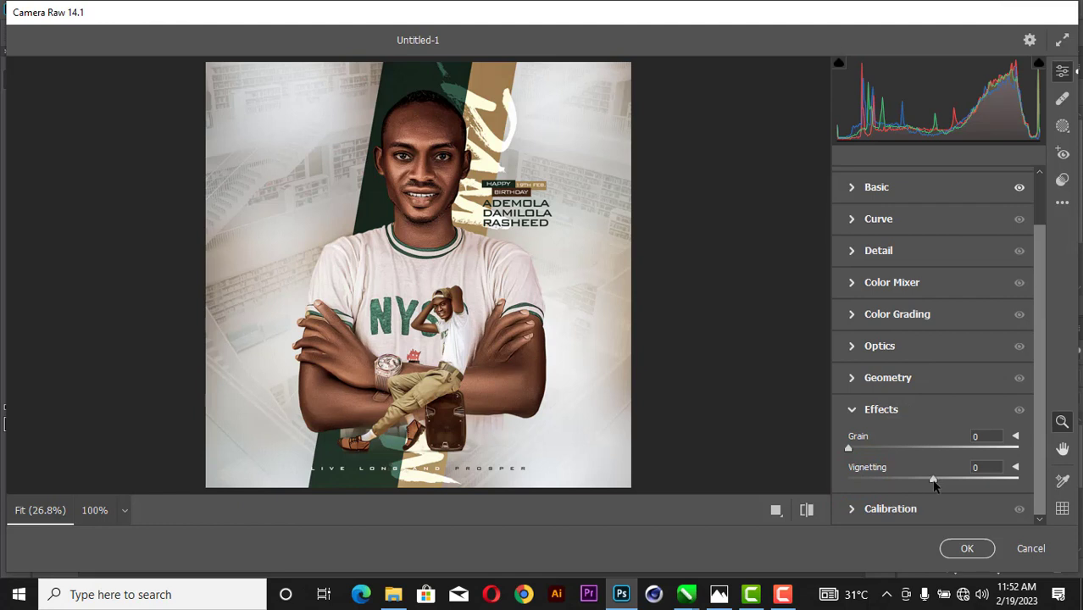
pyautogui.moveTo(934, 483); pyautogui.dragTo(929, 488)
pyautogui.scroll(2, 905, 429)
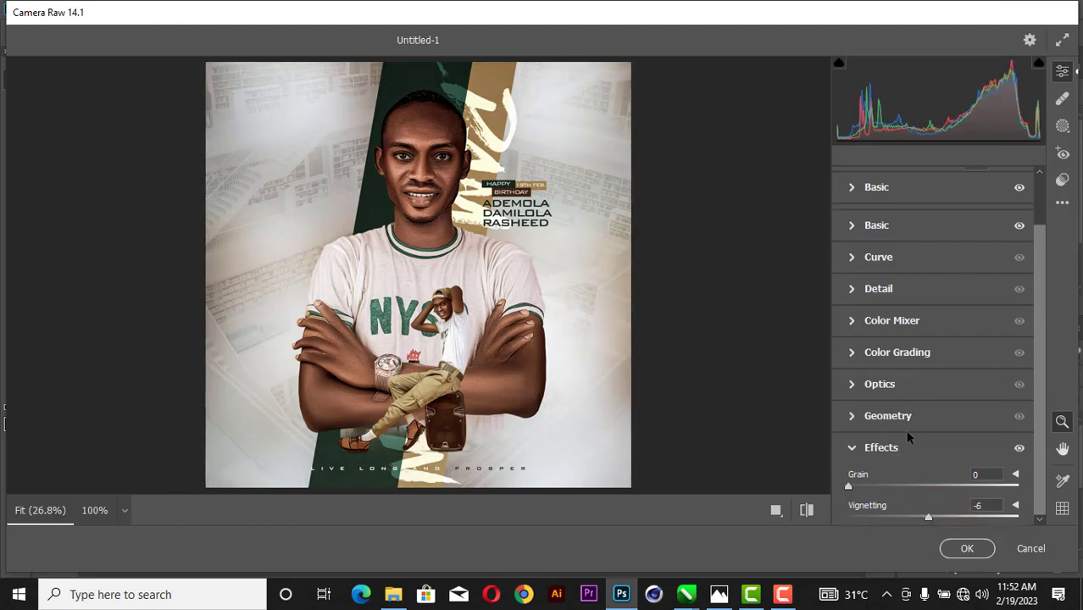
# Set the detail adjustments to Sharpening 25 and Noise Reduction 2, and apply the Camera Raw grading to the stamped layer.
pyautogui.click(848, 290)
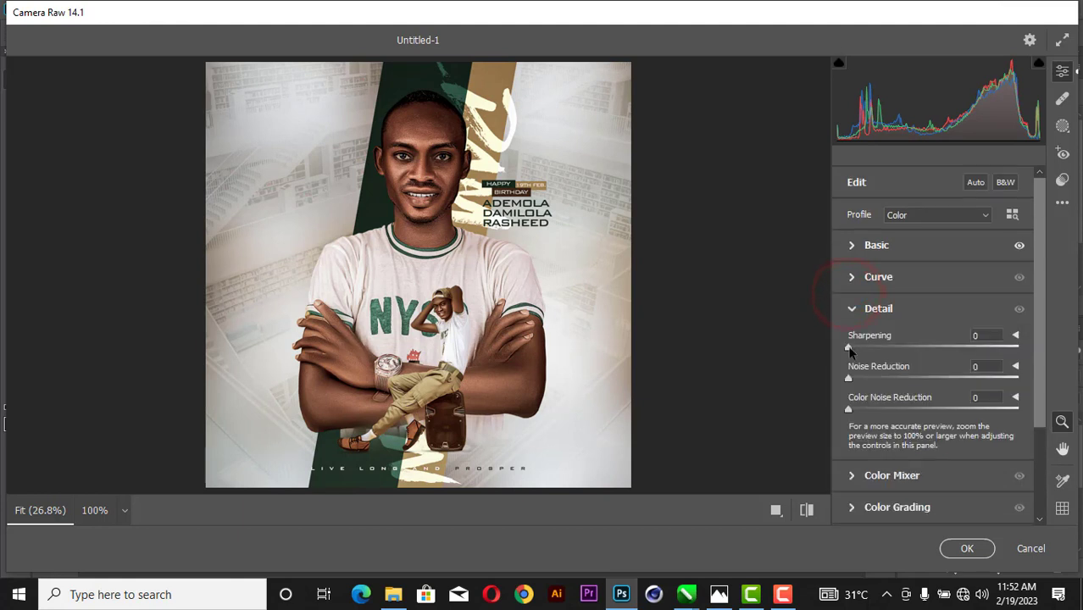
pyautogui.moveTo(849, 347); pyautogui.dragTo(855, 381)
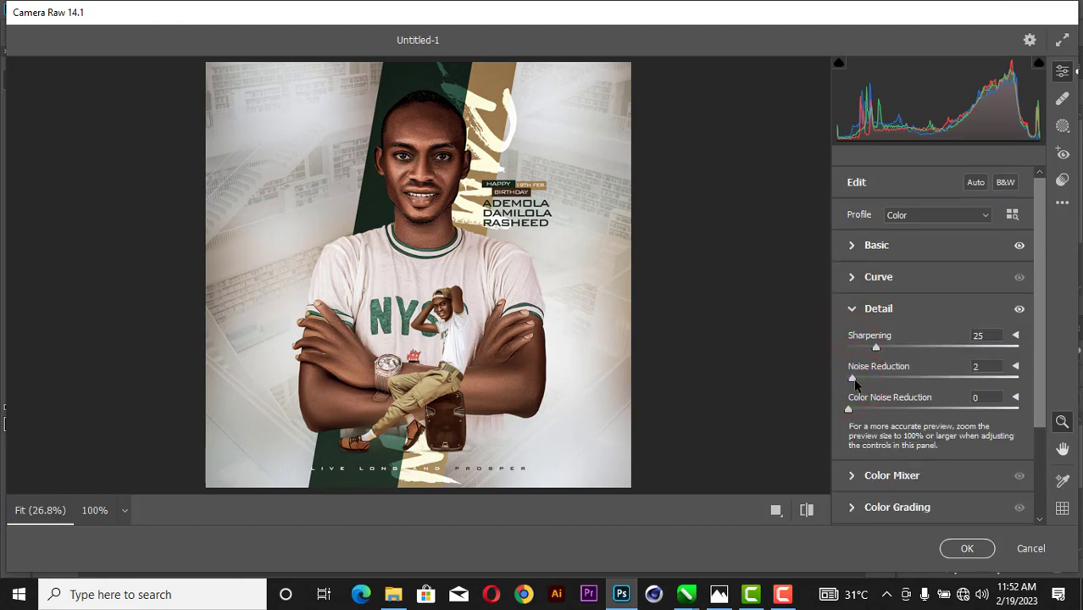
pyautogui.click(964, 549)
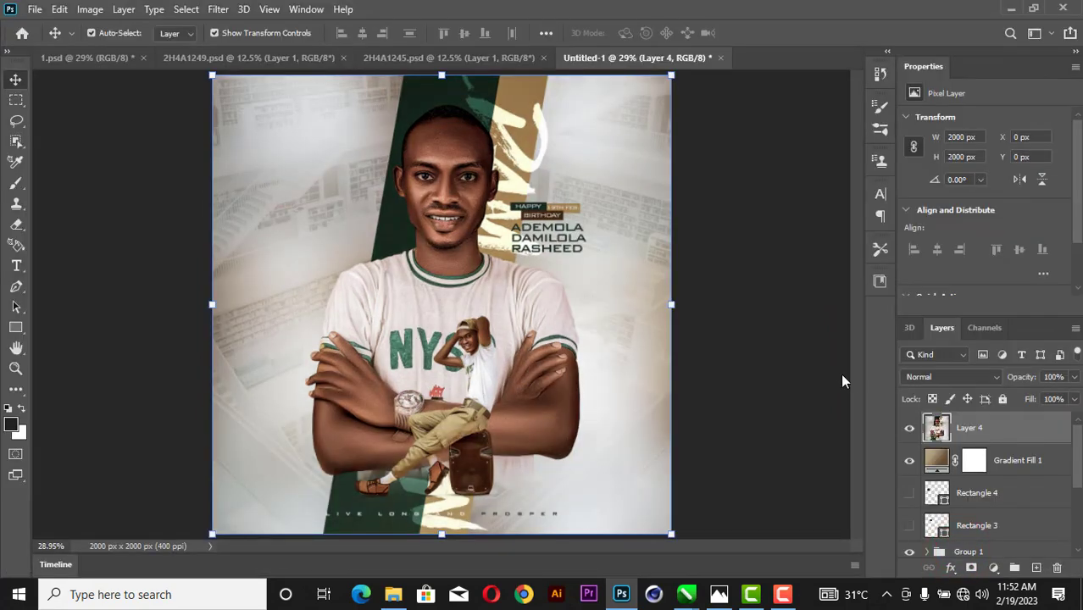
# Compare the flyer with and without the graded Layer 4, leaving the layer shown.
pyautogui.click(909, 431)
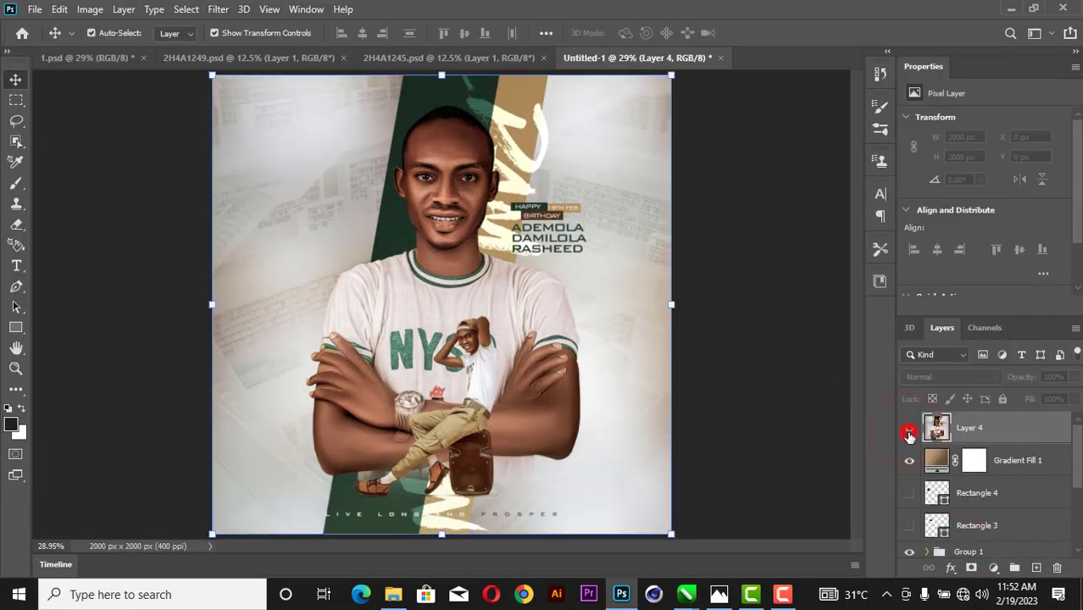
pyautogui.click(908, 432)
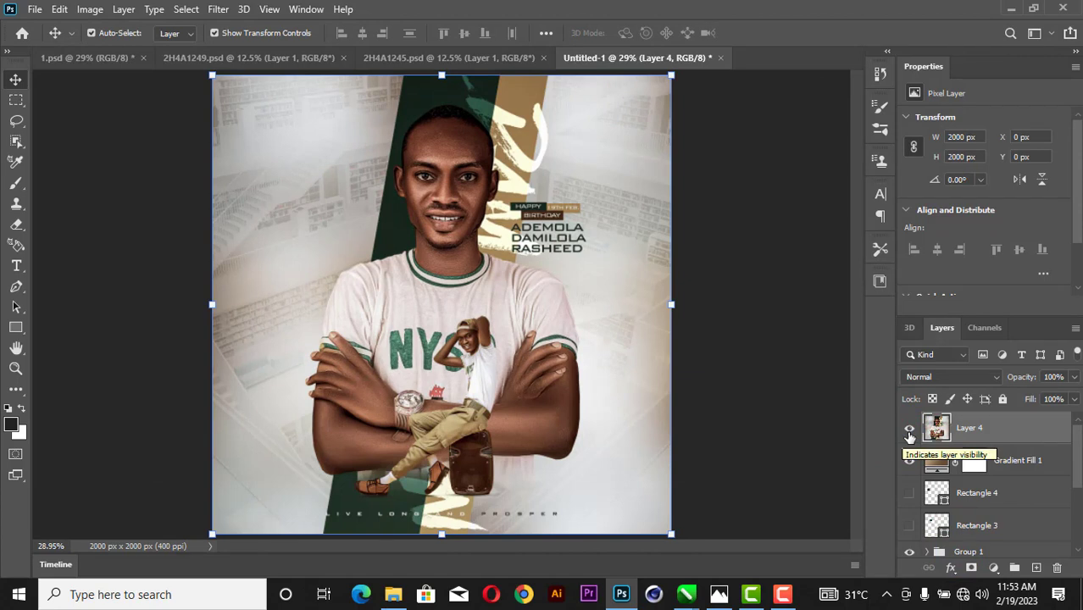
pyautogui.click(910, 432)
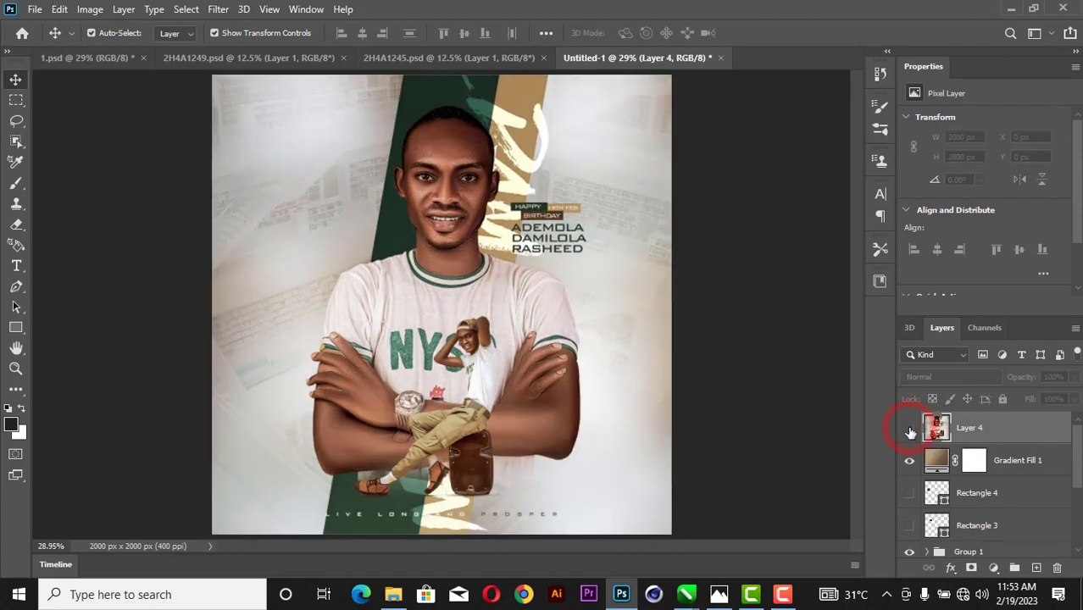
pyautogui.click(909, 431)
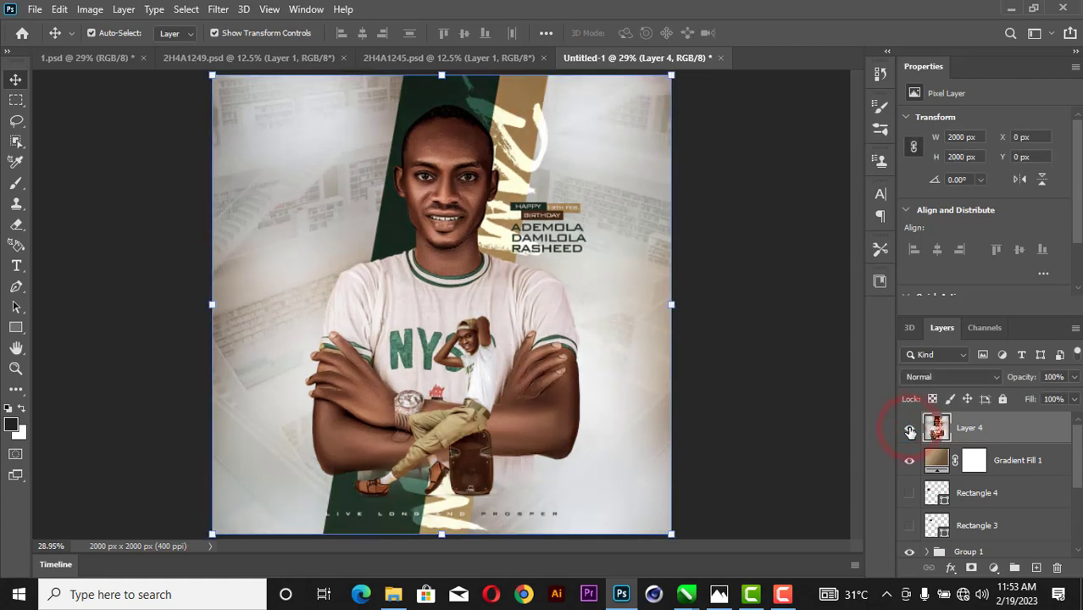